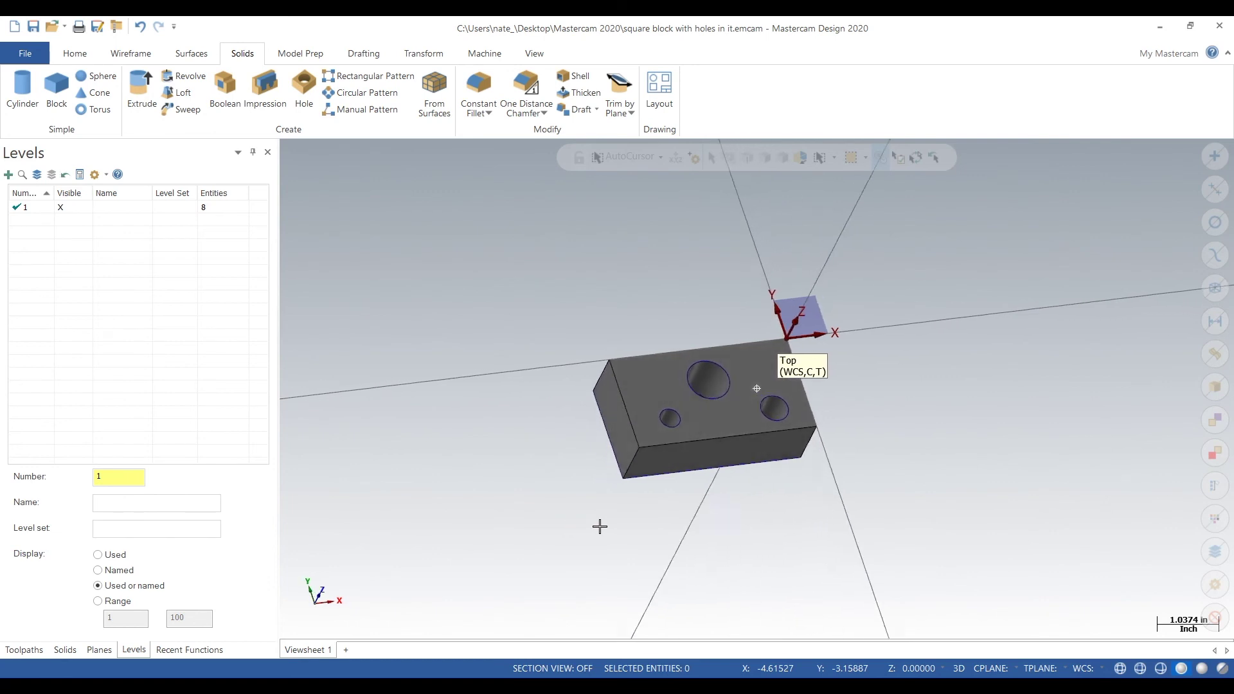
- Add empty level 2 named 'wireframe', keep level 1 as main, and window-select the solid block
{"action": "middle_click_drag", "start_coordinate": [599, 526], "coordinate": [565, 531]}
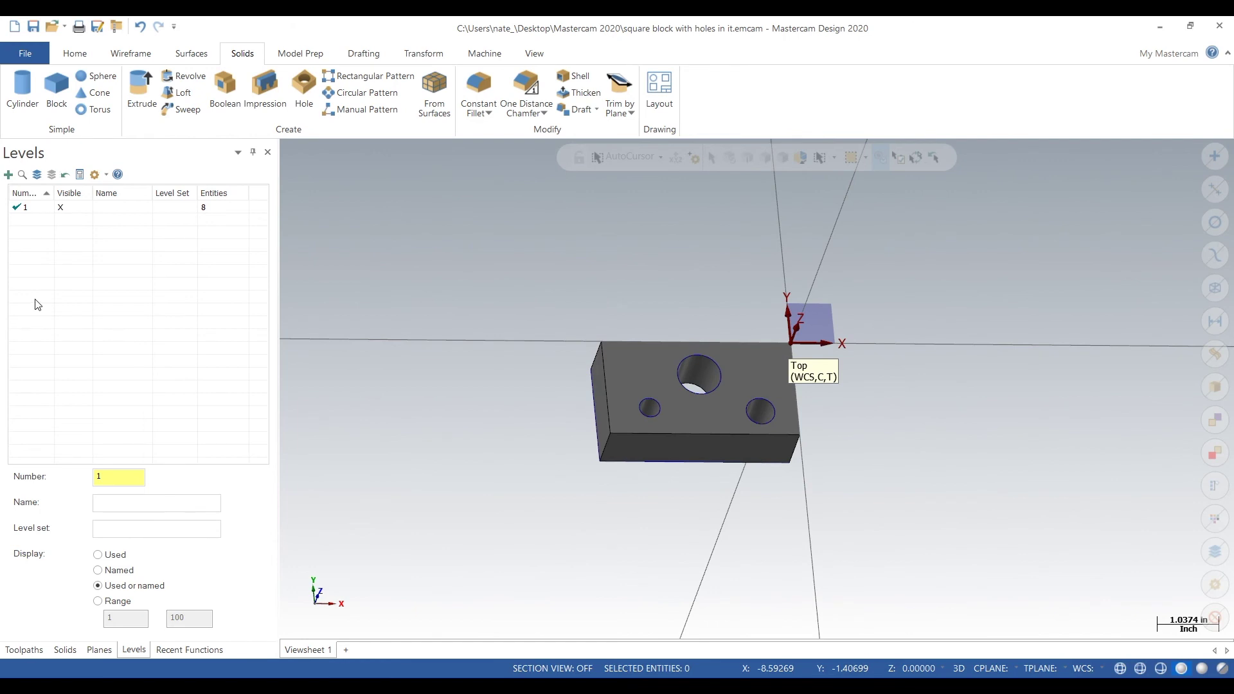
{"action": "left_click", "coordinate": [40, 213]}
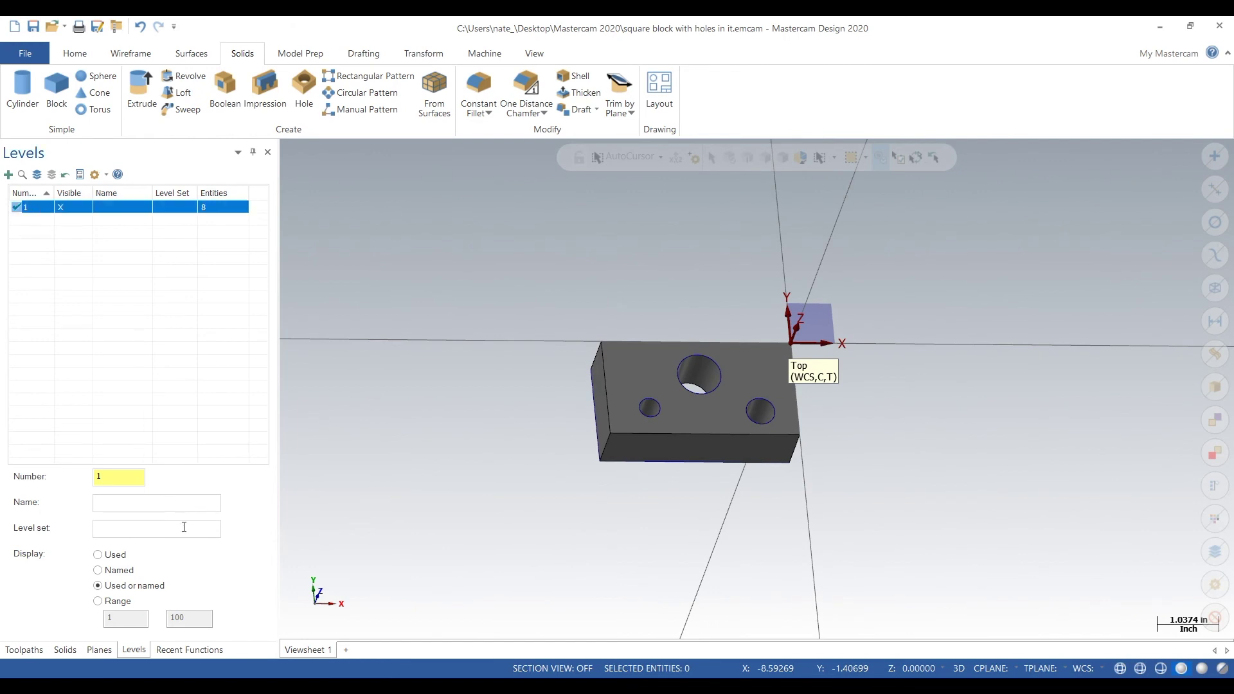
{"action": "left_click", "coordinate": [115, 482]}
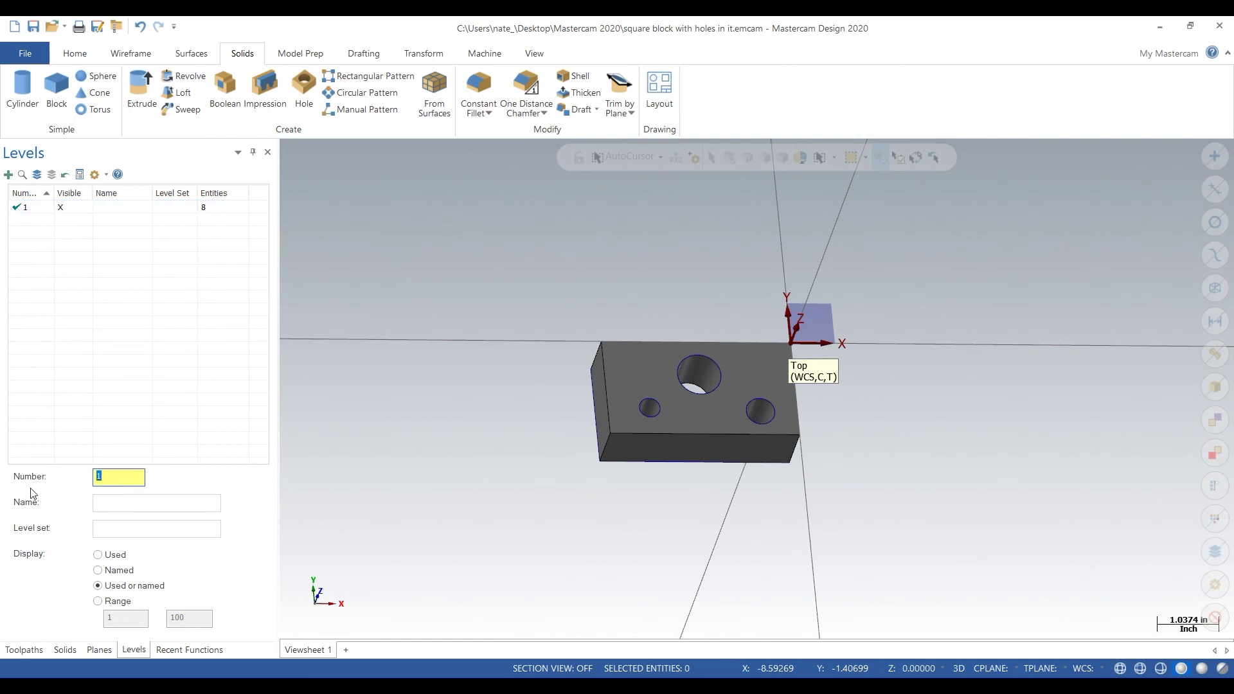
{"action": "type", "text": "2"}
{"action": "left_click", "coordinate": [149, 505]}
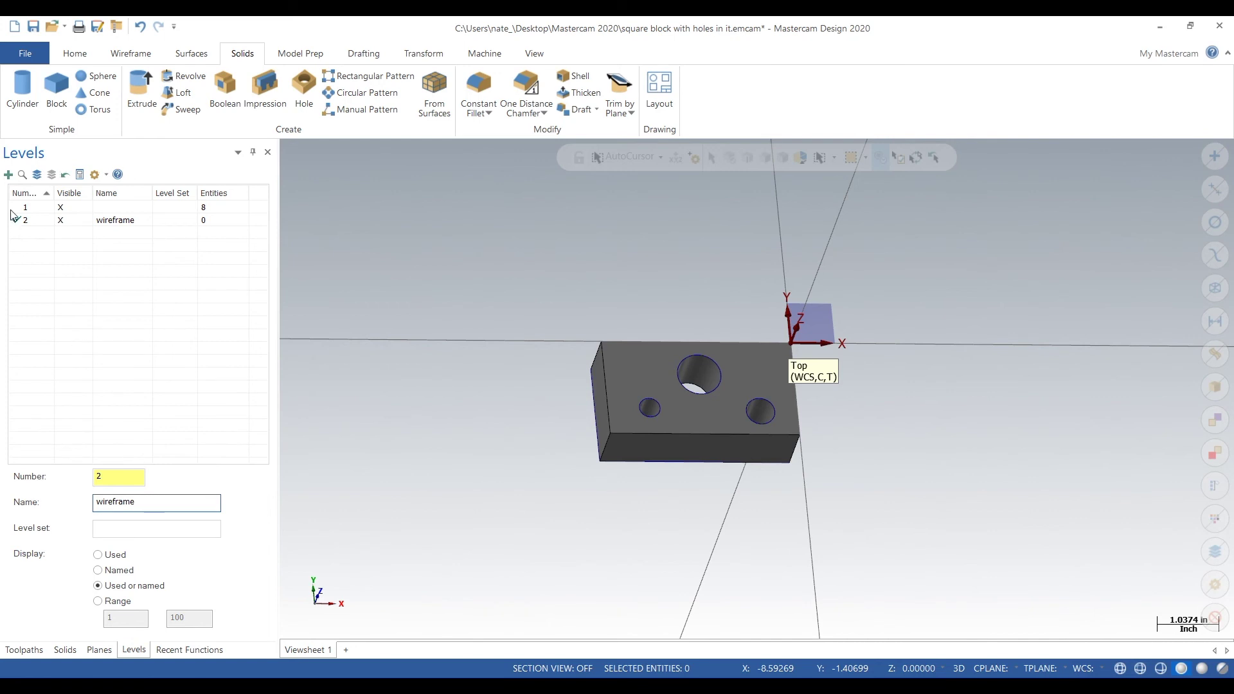
{"action": "left_click", "coordinate": [52, 210]}
{"action": "left_click", "coordinate": [71, 220]}
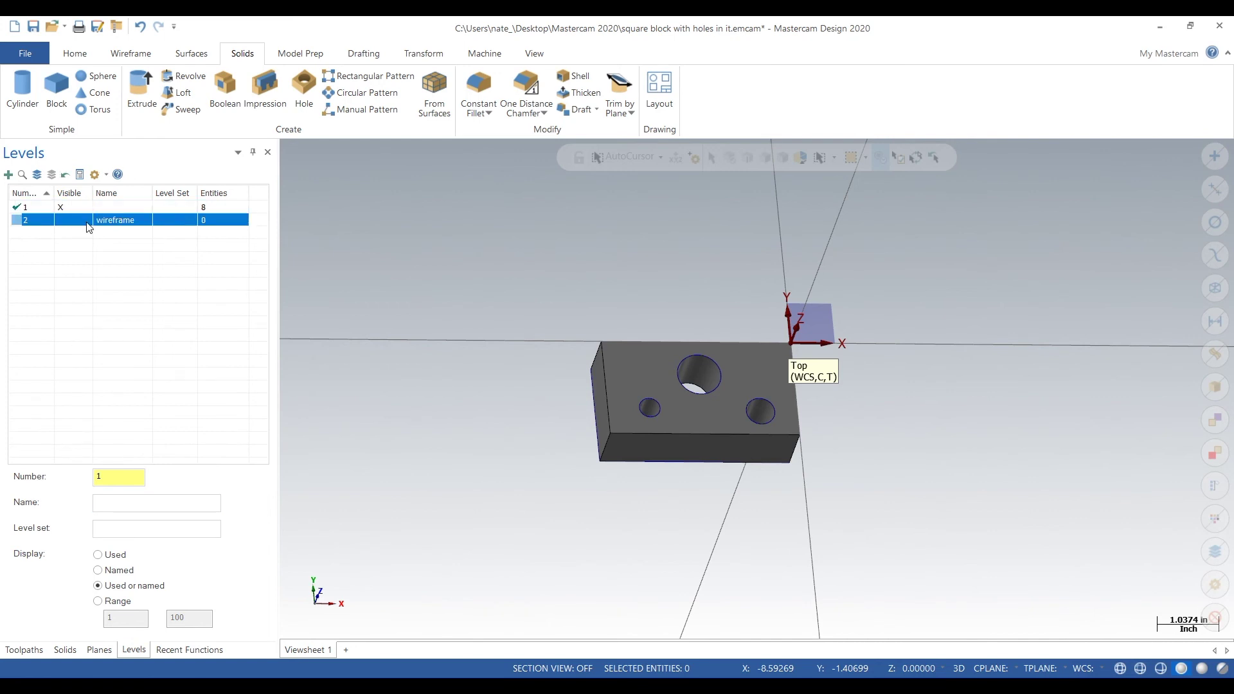
{"action": "left_click_drag", "start_coordinate": [501, 262], "coordinate": [948, 547]}
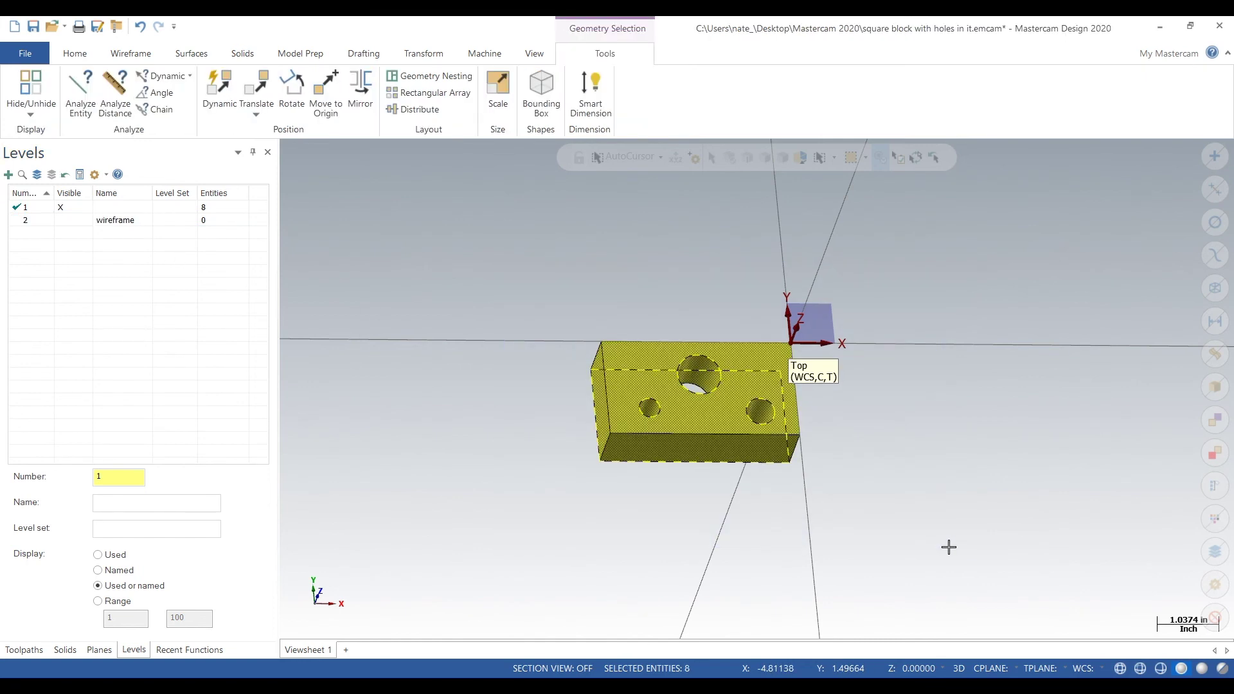
- Trace wireframe curves along every edge of the block with Curve All Edges
{"action": "left_click", "coordinate": [80, 56]}
{"action": "left_click", "coordinate": [133, 56]}
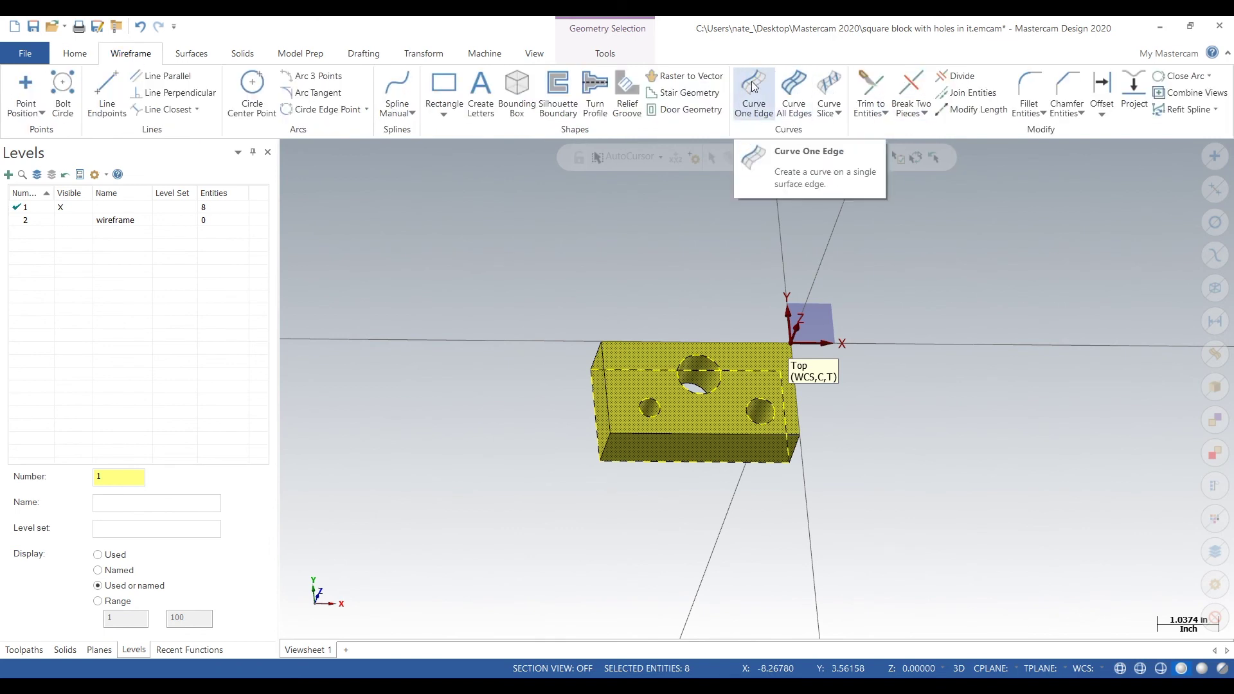
{"action": "left_click", "coordinate": [797, 90]}
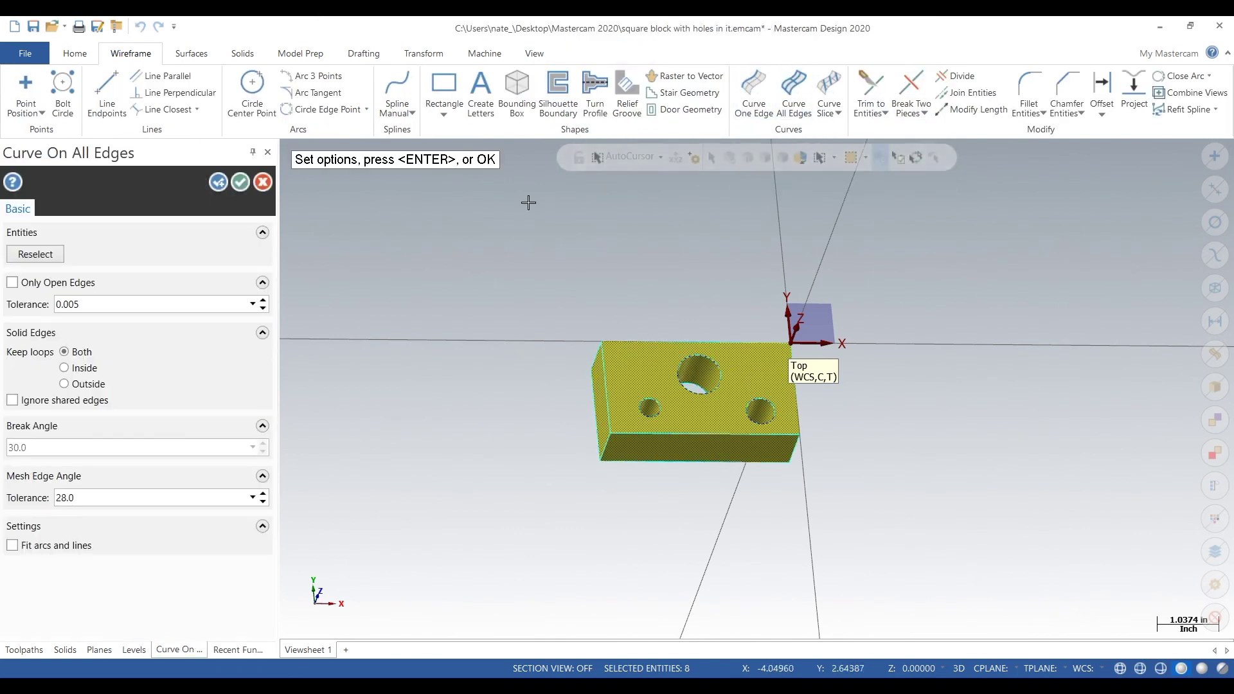
{"action": "left_click", "coordinate": [240, 182]}
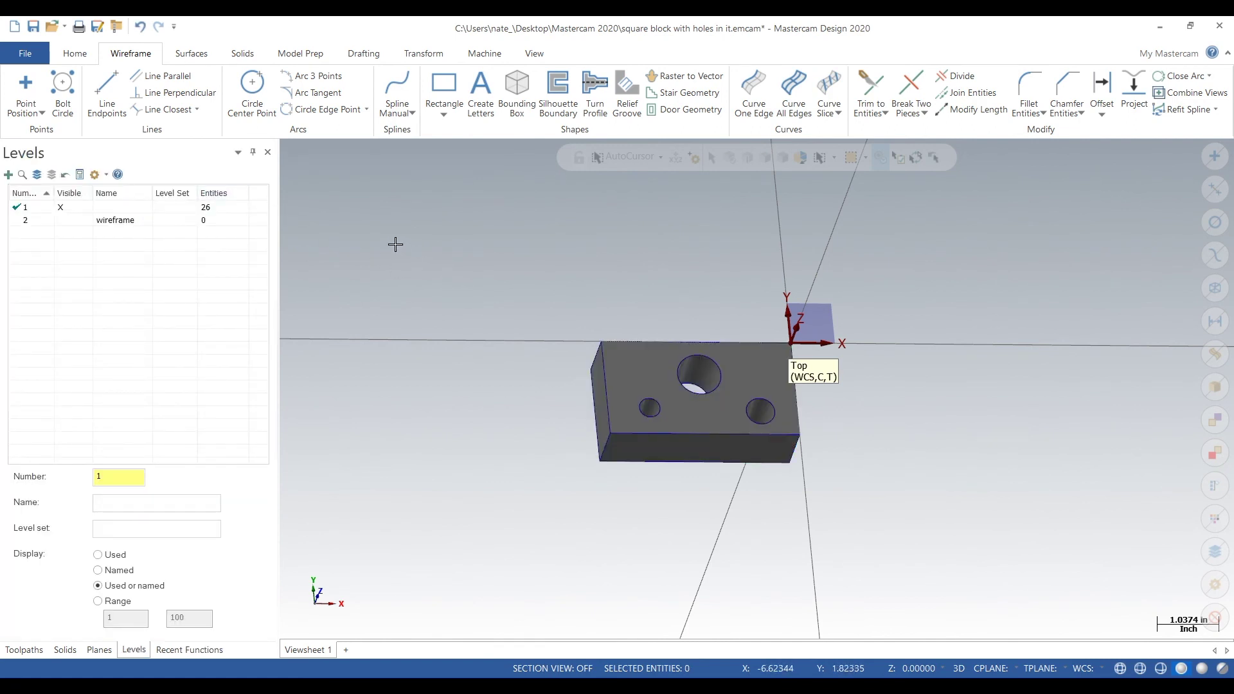
- Move all 25 edge curves onto level 2 'wireframe' with Change Level
{"action": "left_click", "coordinate": [1214, 290]}
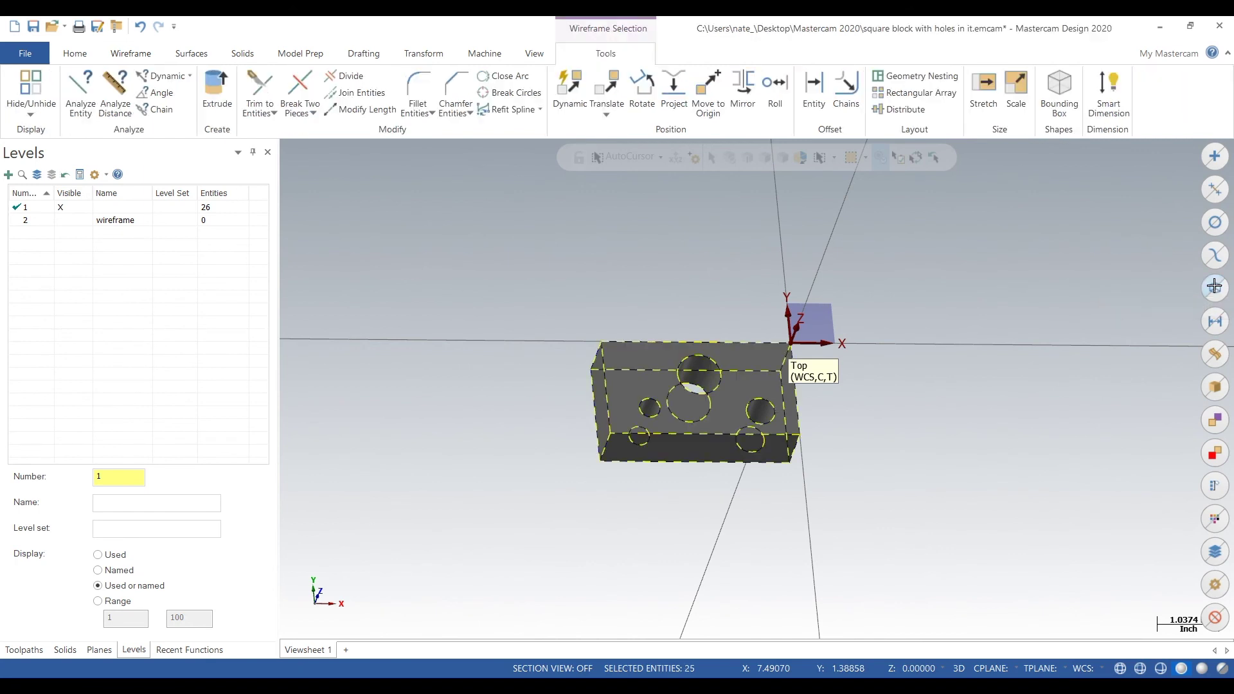
{"action": "right_click", "coordinate": [434, 270]}
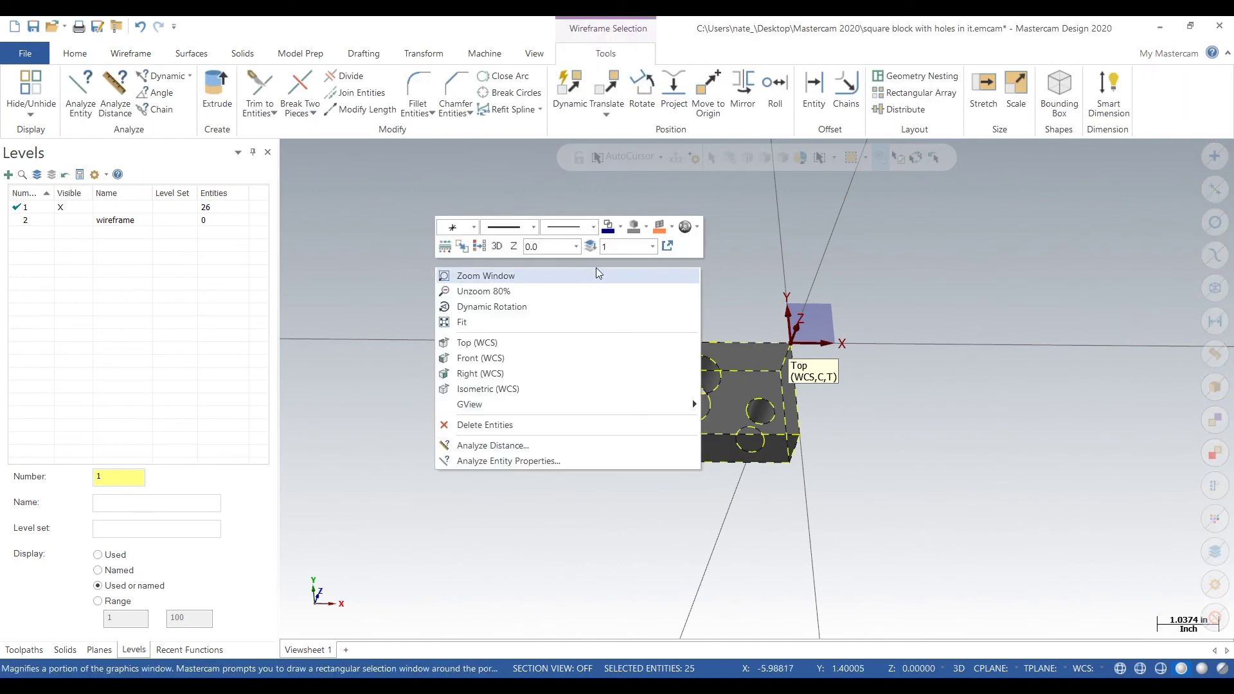
{"action": "left_click", "coordinate": [591, 246]}
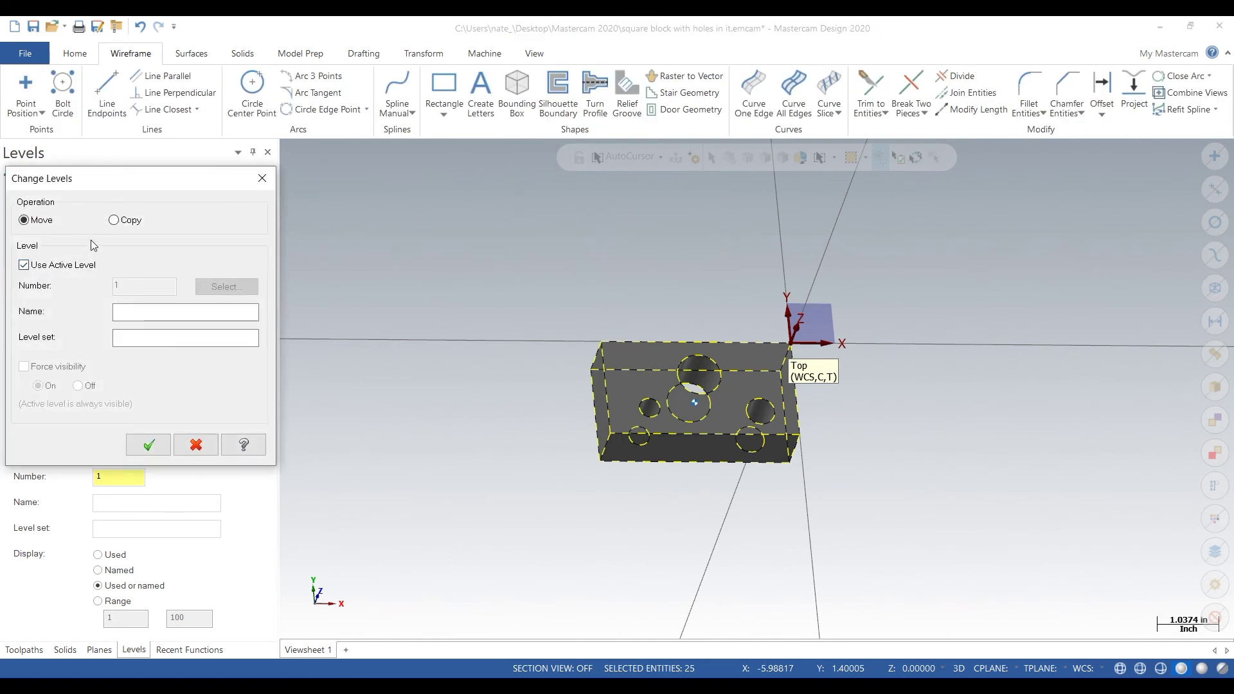
{"action": "left_click", "coordinate": [24, 265]}
{"action": "type", "text": "2"}
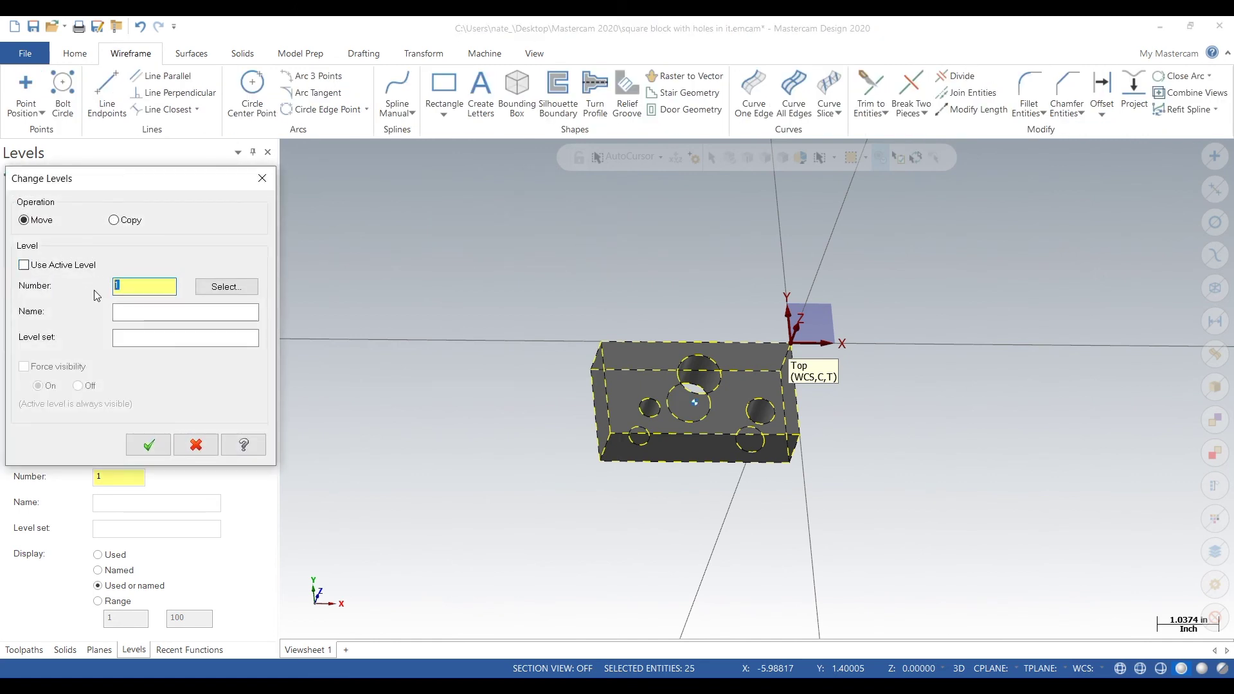
{"action": "left_click", "coordinate": [220, 313]}
{"action": "type", "text": "wireframe"}
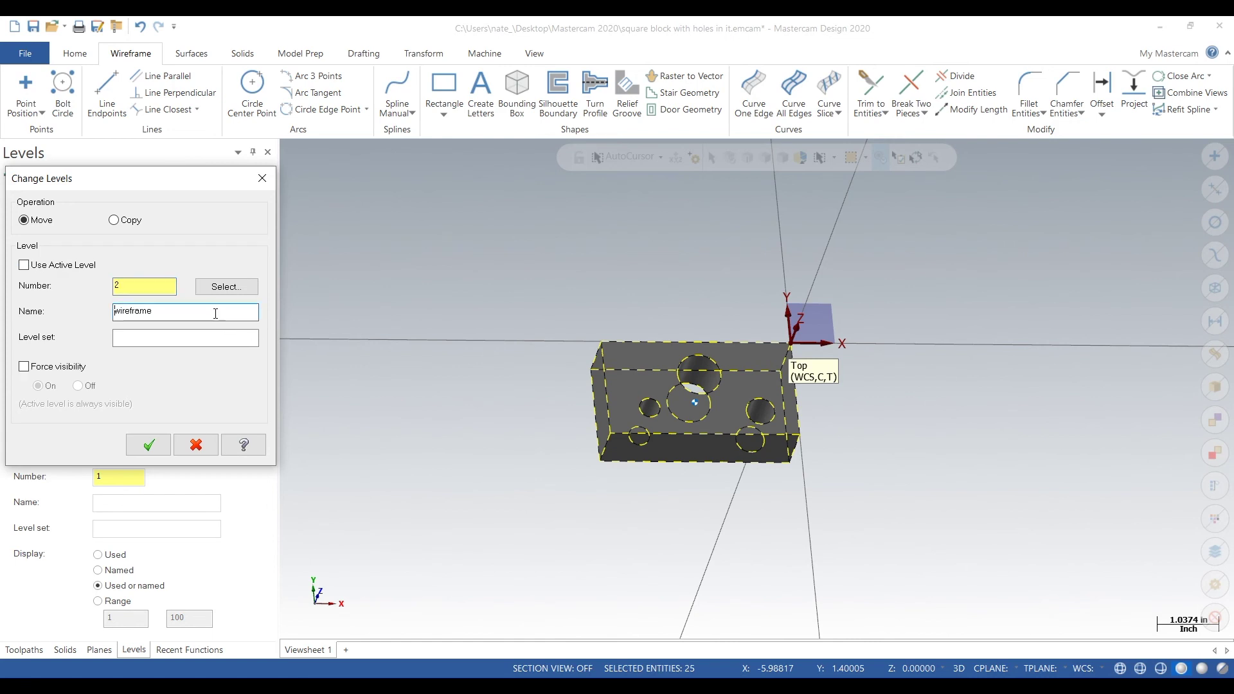
{"action": "left_click", "coordinate": [154, 443]}
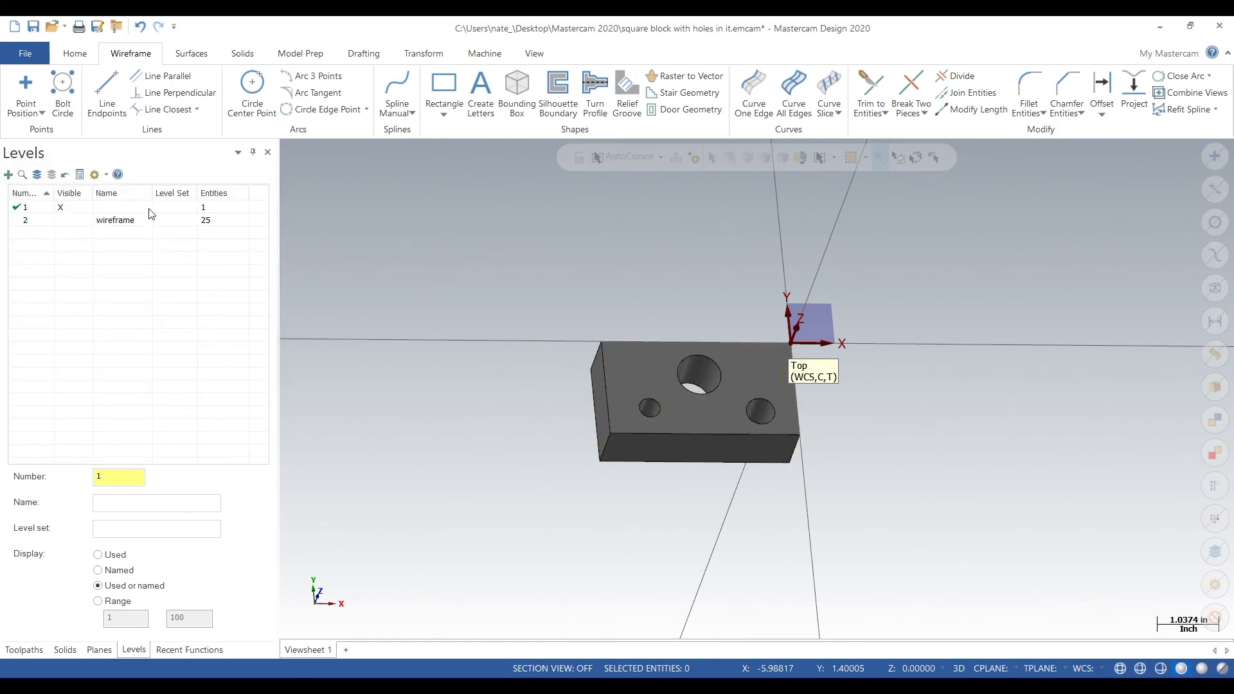
- Make the wireframe level active and hide level 1 so only the curves show
{"action": "left_click", "coordinate": [21, 221]}
{"action": "left_click", "coordinate": [60, 207]}
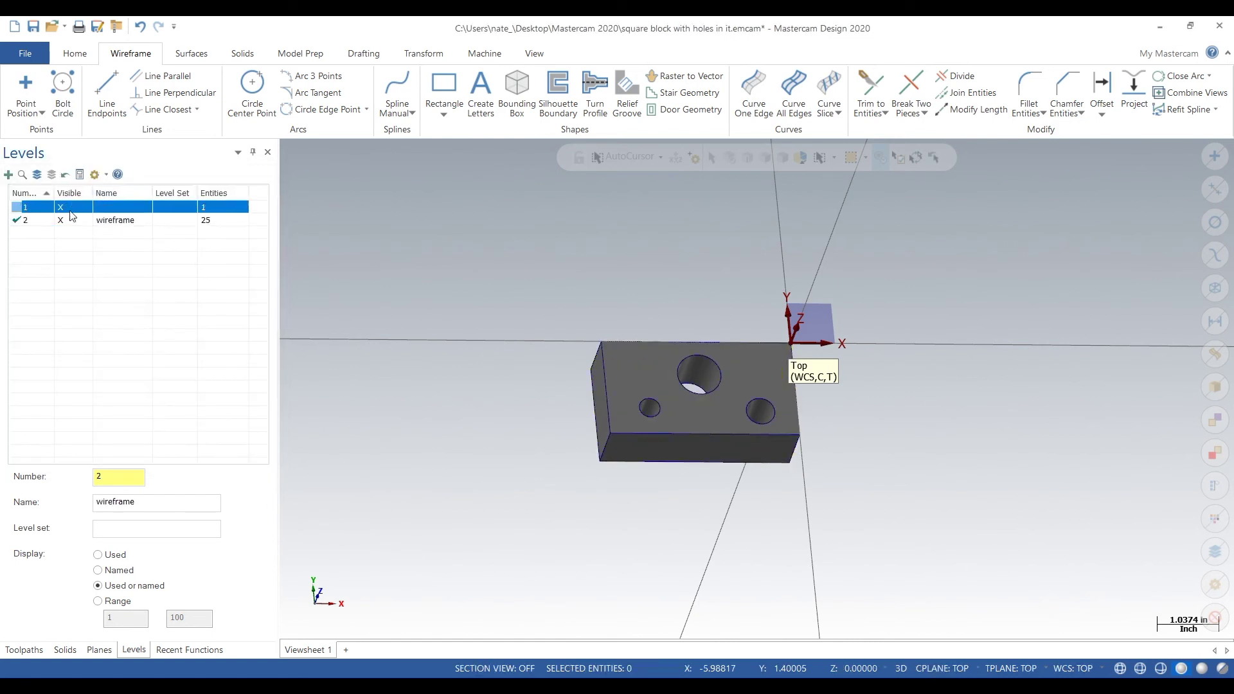
{"action": "mouse_move", "coordinate": [492, 383]}
{"action": "middle_mouse_down"}
{"action": "mouse_move", "coordinate": [455, 341]}
{"action": "mouse_move", "coordinate": [471, 328]}
{"action": "mouse_move", "coordinate": [495, 363]}
{"action": "mouse_move", "coordinate": [441, 375]}
{"action": "mouse_move", "coordinate": [506, 373]}
{"action": "middle_mouse_up"}
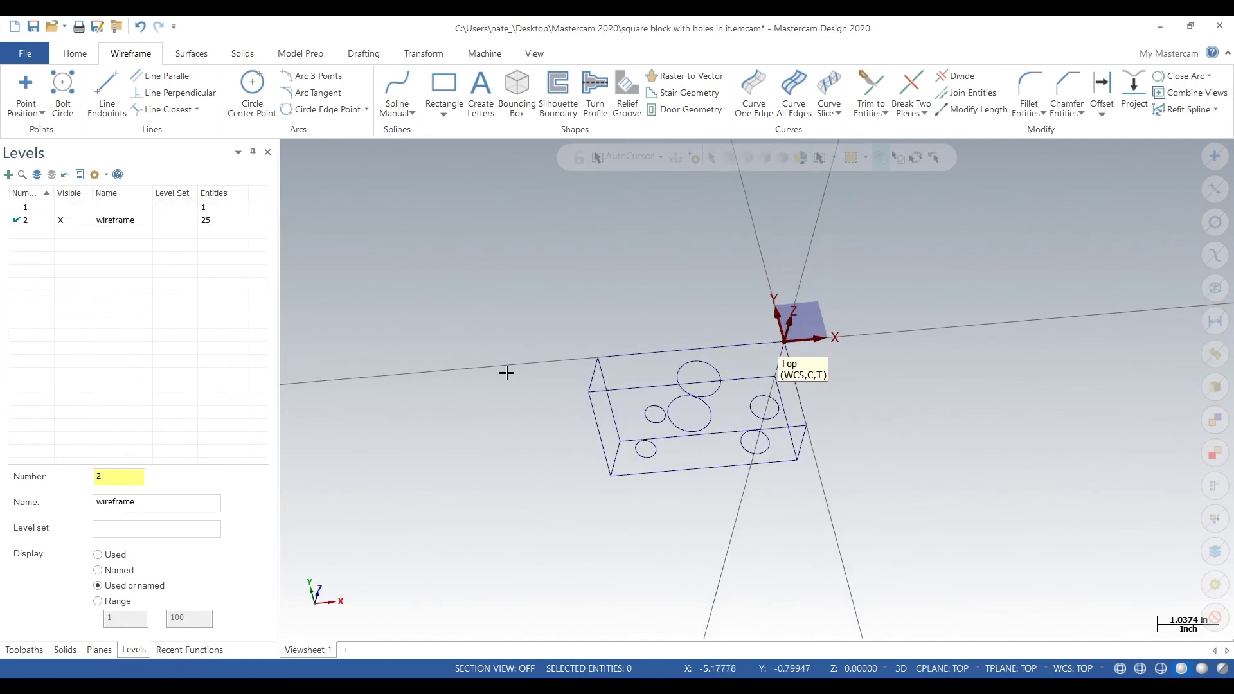
{"action": "left_click", "coordinate": [73, 212]}
{"action": "left_click", "coordinate": [73, 212]}
{"action": "left_click", "coordinate": [72, 212]}
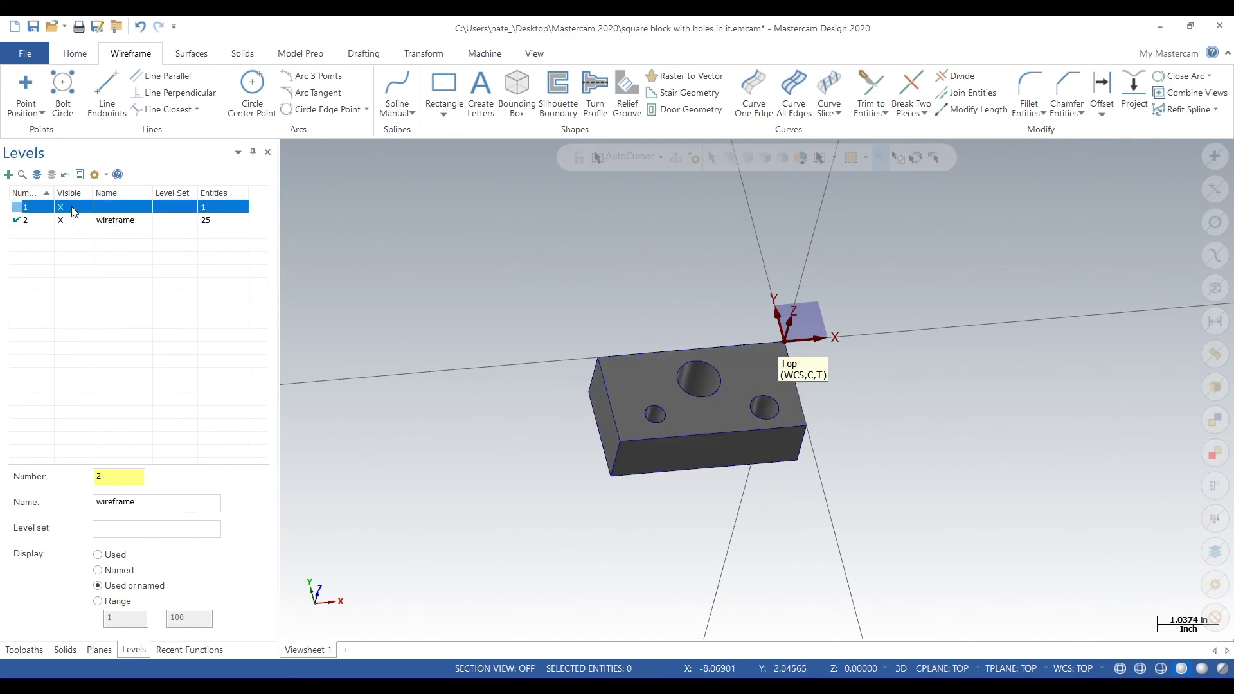
{"action": "left_click", "coordinate": [73, 212]}
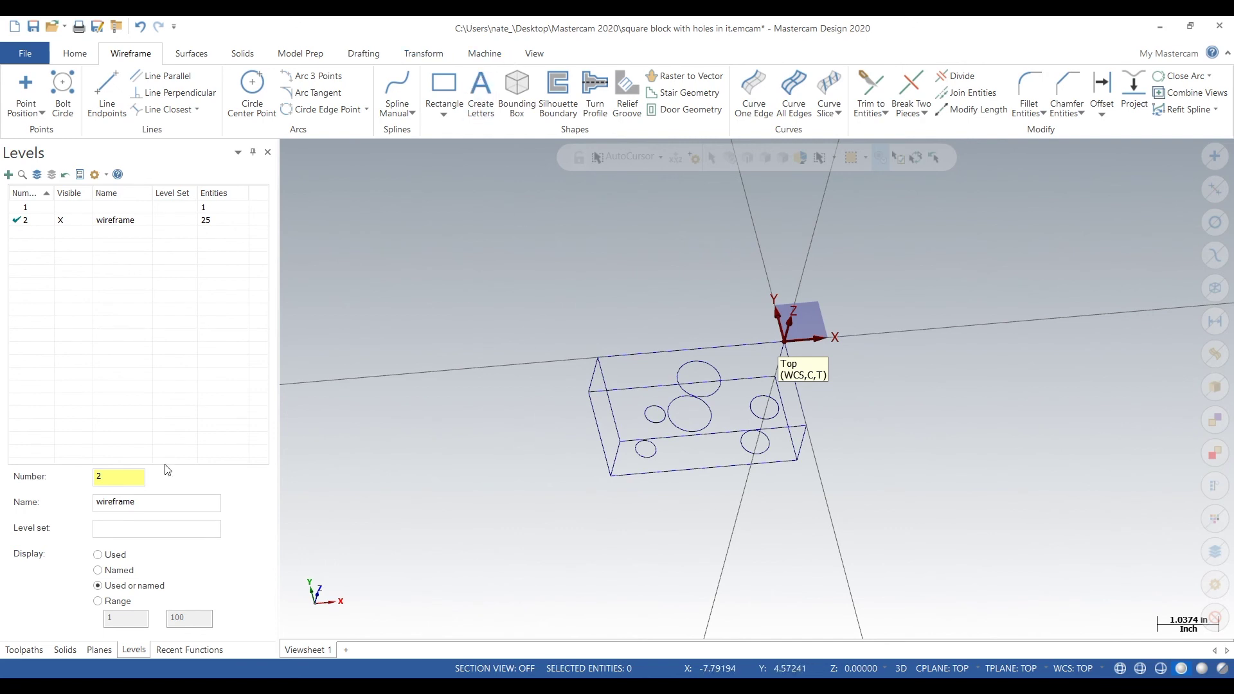
- Duplicate the Top plane as 'drill op 1' and set it as WCS, construction and tool plane
{"action": "left_click", "coordinate": [101, 650]}
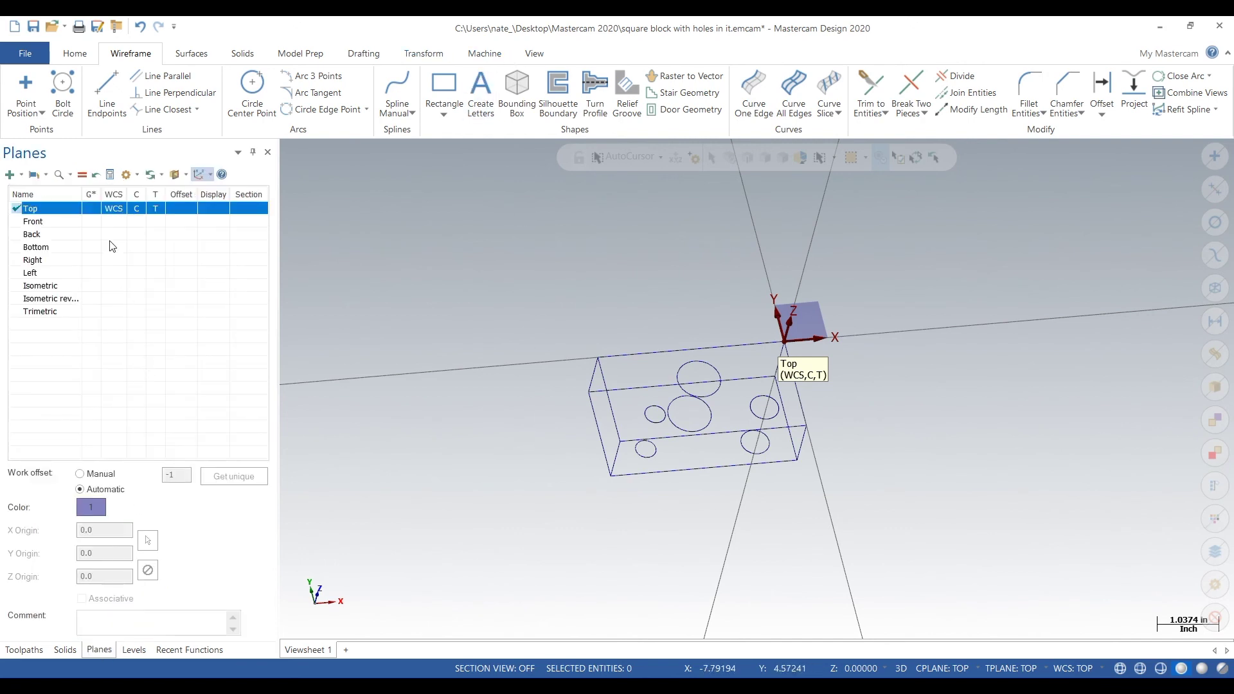
{"action": "right_click", "coordinate": [56, 215]}
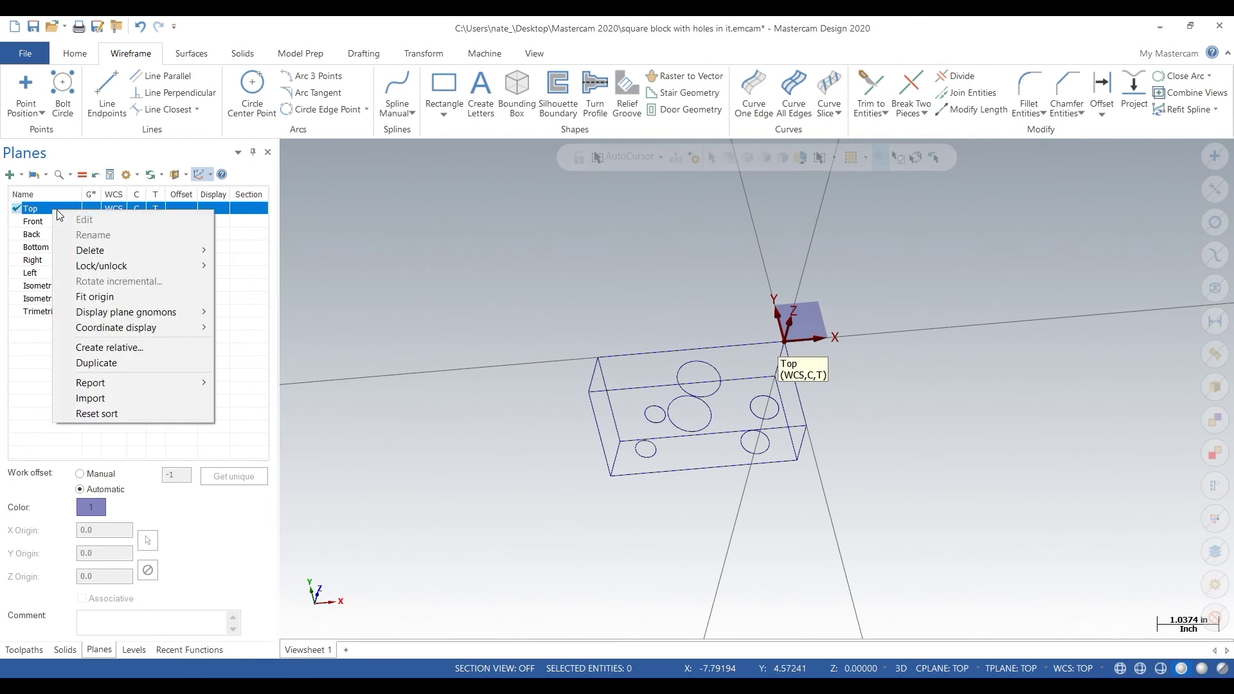
{"action": "left_click", "coordinate": [140, 370]}
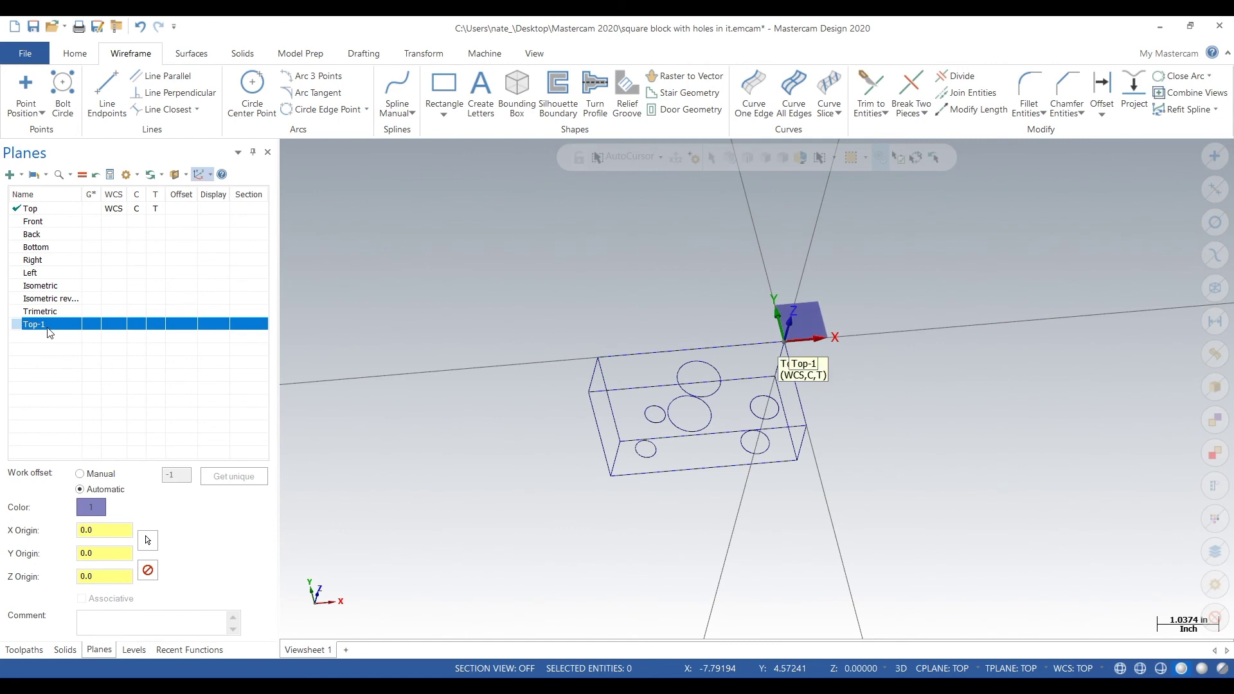
{"action": "left_click", "coordinate": [50, 326]}
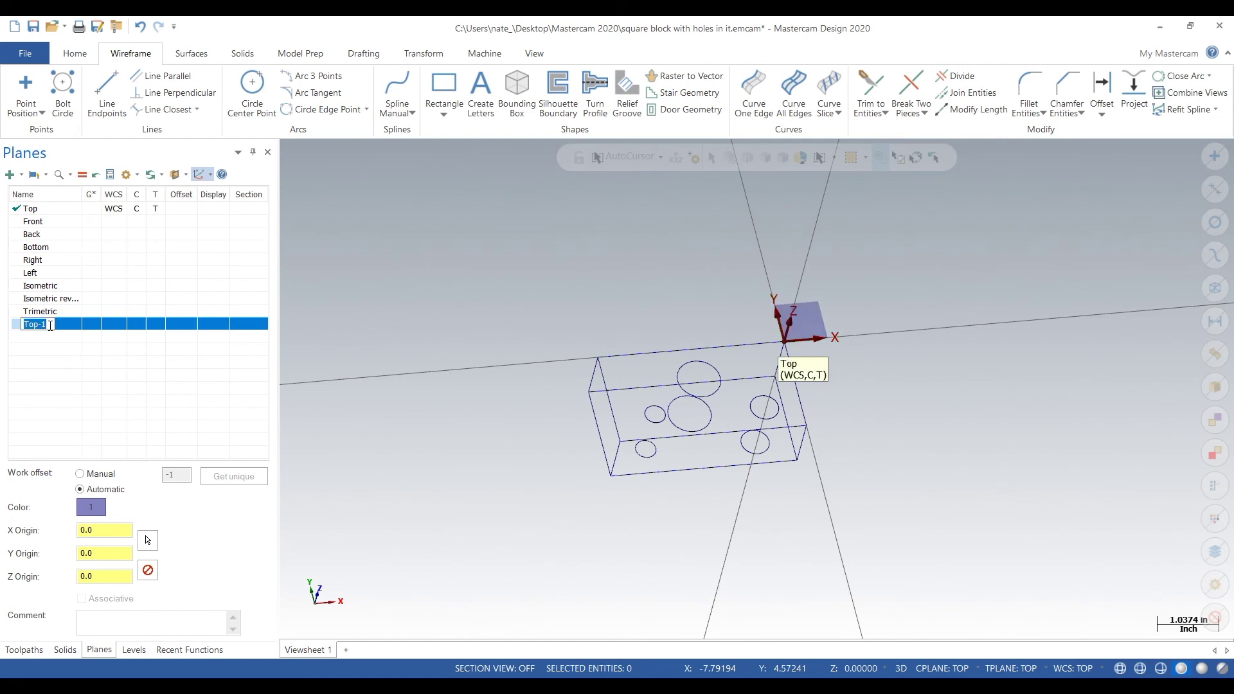
{"action": "type", "text": "drill op"}
{"action": "left_click", "coordinate": [114, 324]}
{"action": "left_click", "coordinate": [91, 324]}
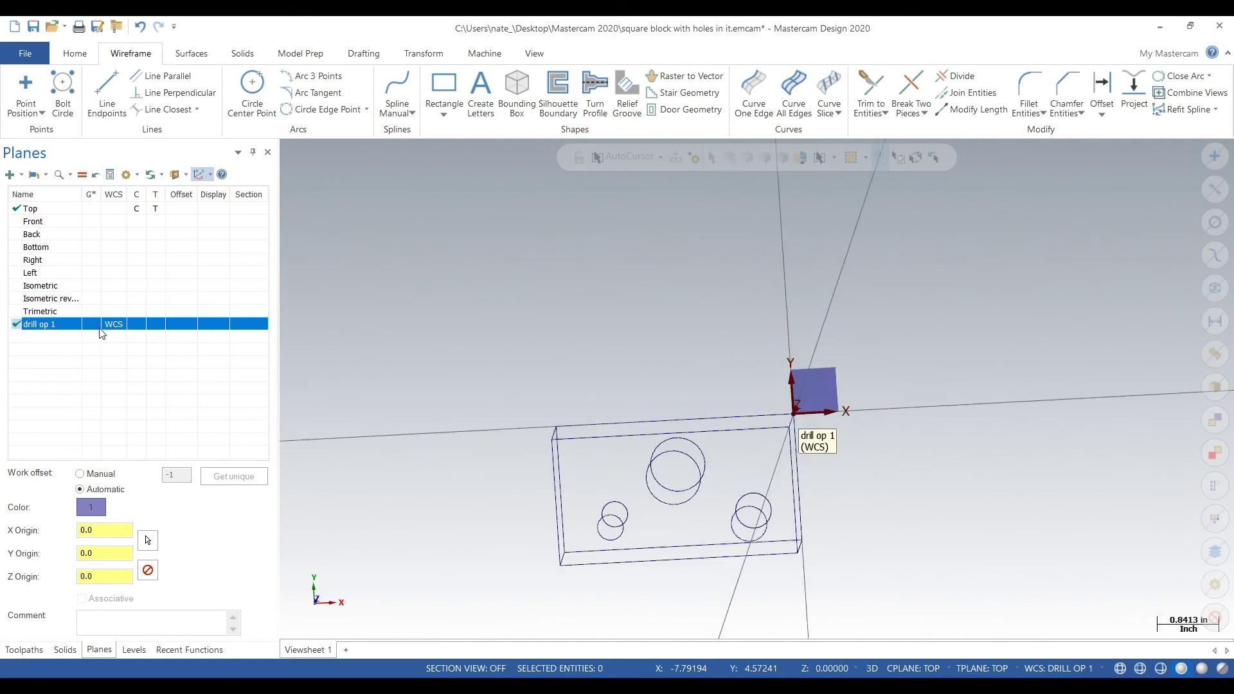
- Move the drill op 1 origin onto the block corner at X -3.25, Y 0, Z 0
{"action": "right_click", "coordinate": [117, 329]}
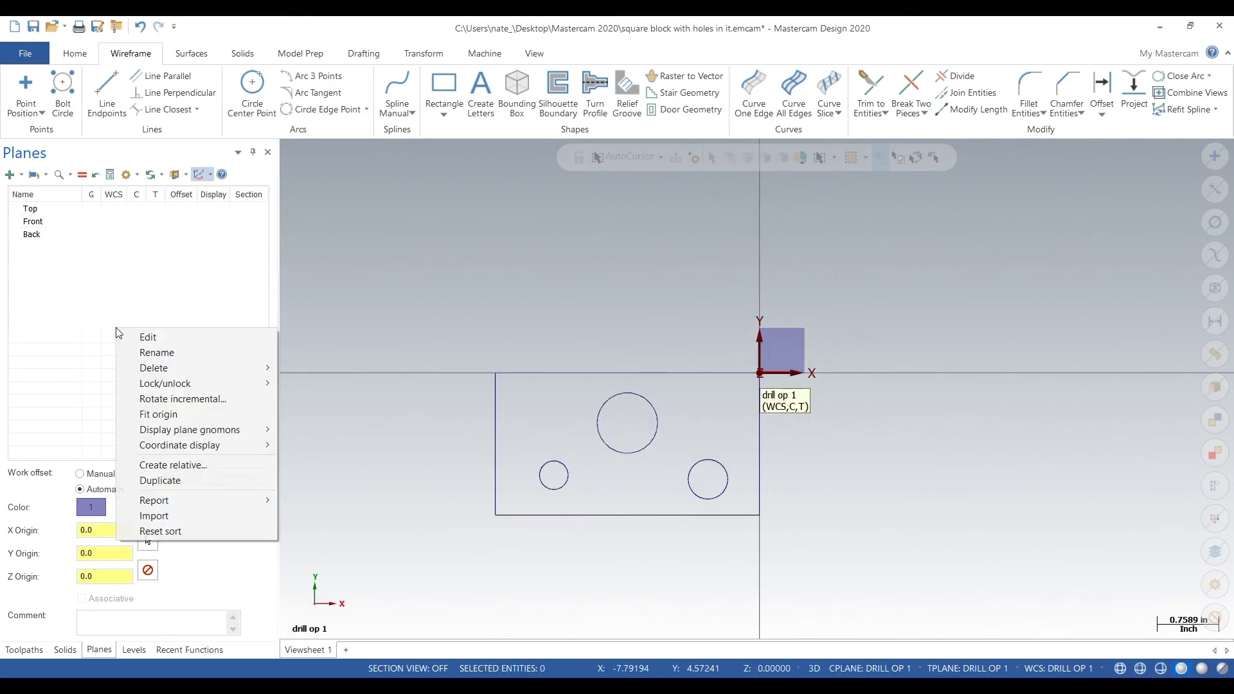
{"action": "left_click", "coordinate": [154, 340]}
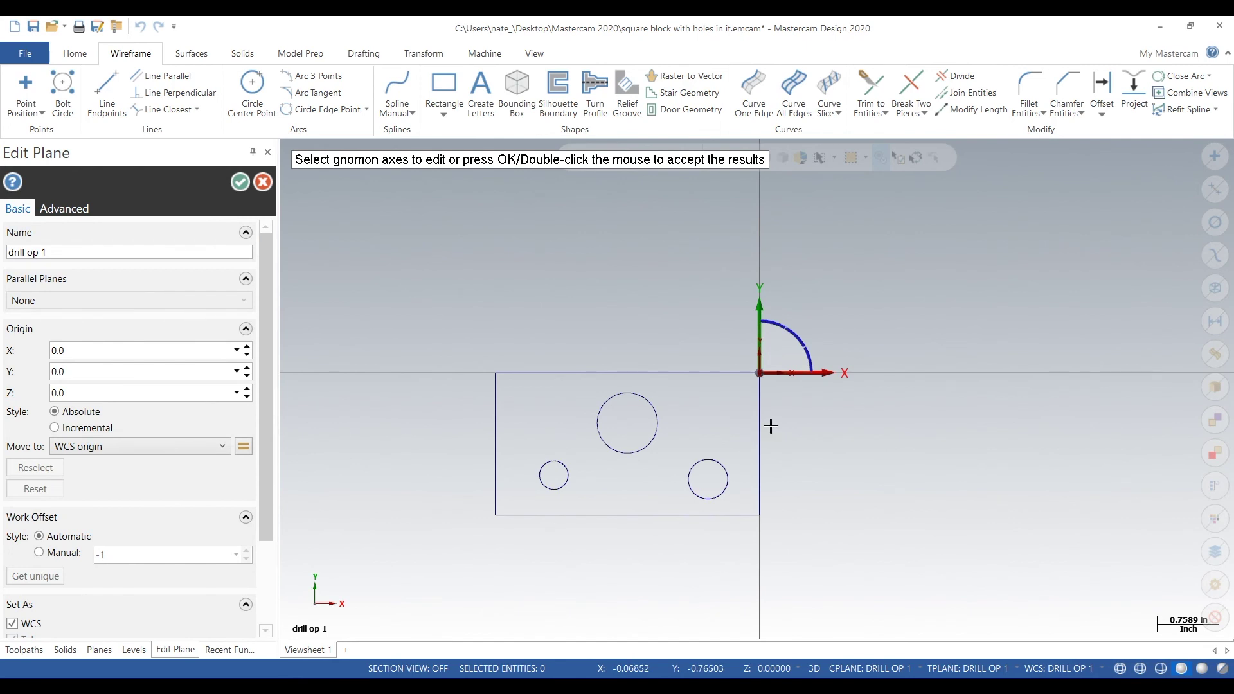
{"action": "middle_click_drag", "start_coordinate": [770, 426], "coordinate": [785, 350]}
{"action": "left_click", "coordinate": [785, 347]}
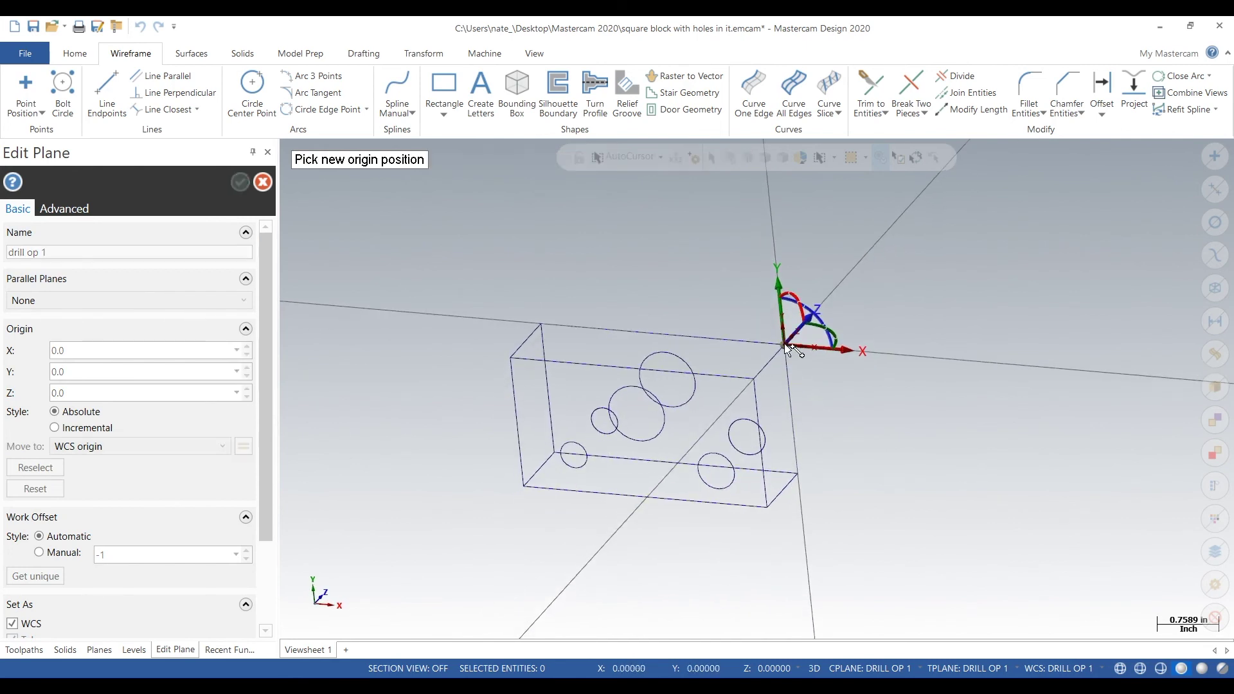
{"action": "left_click", "coordinate": [540, 327]}
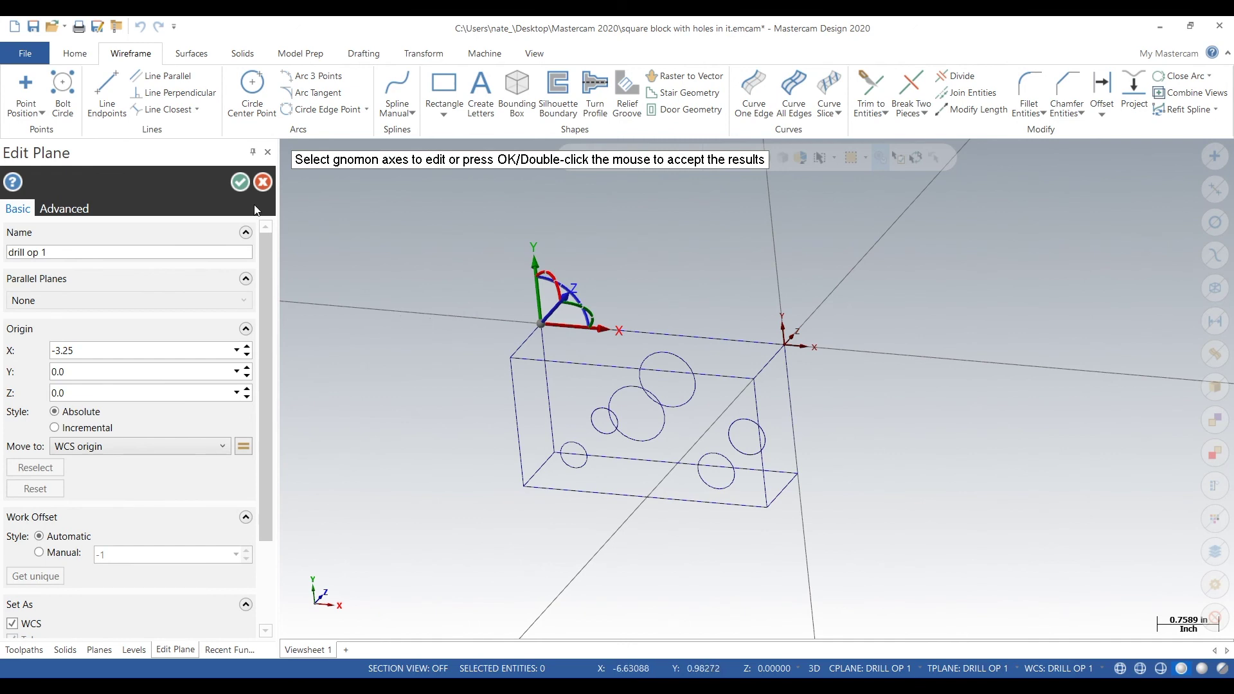
{"action": "middle_click_drag", "start_coordinate": [427, 312], "coordinate": [389, 328]}
{"action": "left_click", "coordinate": [240, 182]}
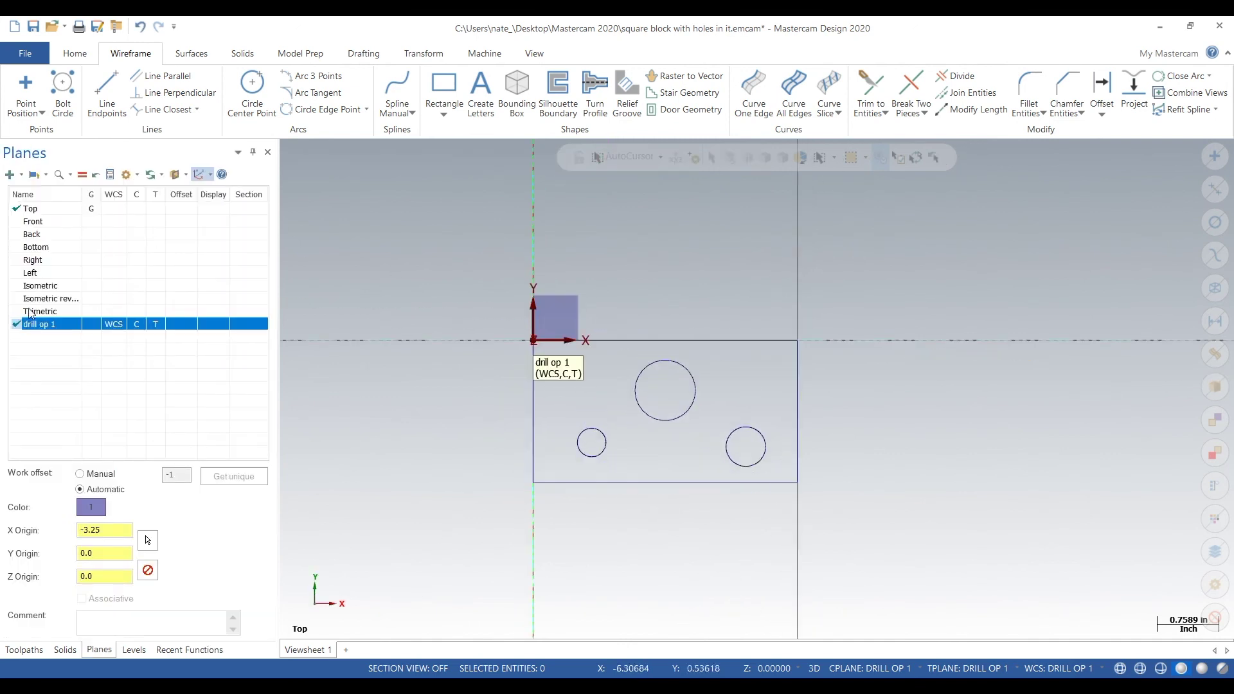
- Activate drill op 1 as the view and working planes, then orbit the block in 3D
{"action": "left_click", "coordinate": [28, 207]}
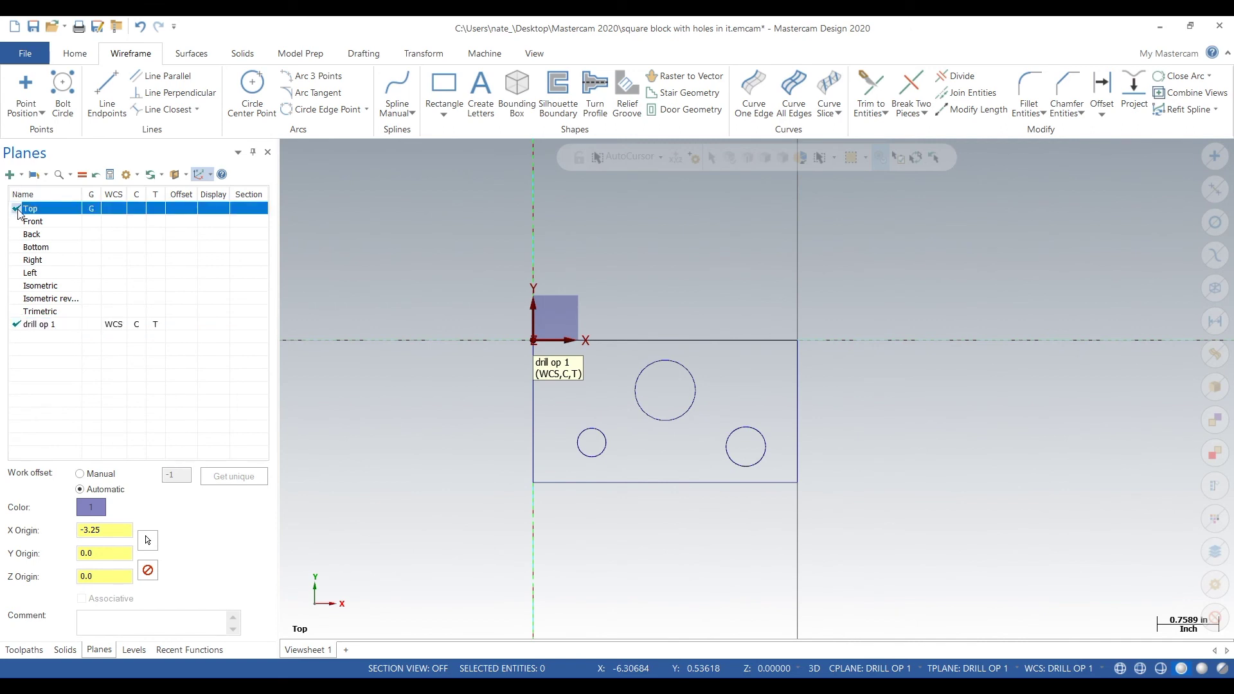
{"action": "left_click", "coordinate": [19, 327]}
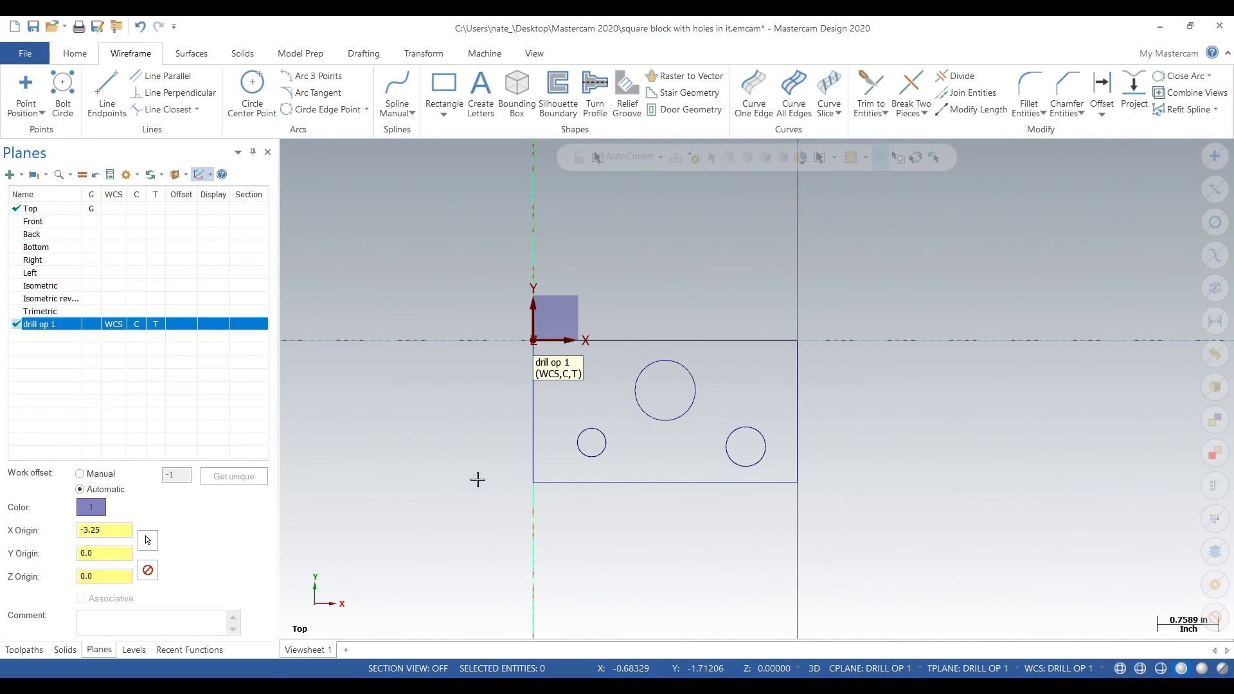
{"action": "left_click", "coordinate": [91, 326]}
{"action": "scroll", "coordinate": [515, 336], "scroll_direction": "down", "scroll_amount": 3}
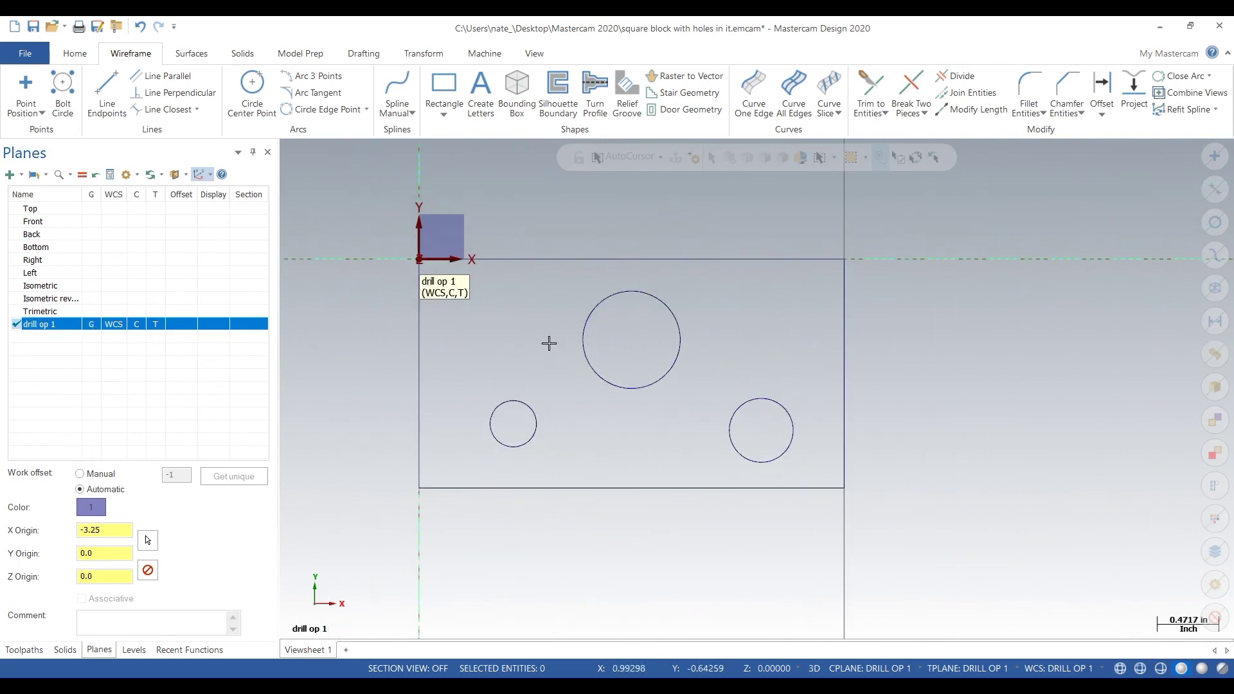
{"action": "scroll", "coordinate": [576, 347], "scroll_direction": "down", "scroll_amount": 2}
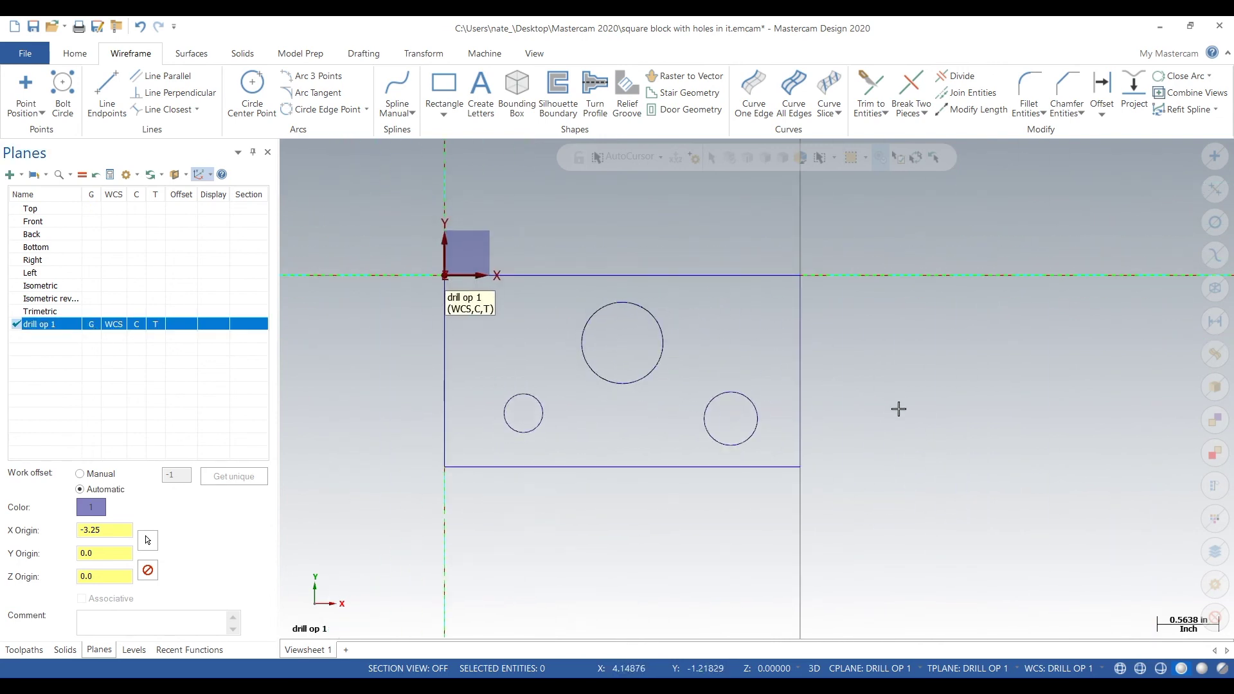
{"action": "middle_click_drag", "start_coordinate": [904, 417], "coordinate": [946, 356]}
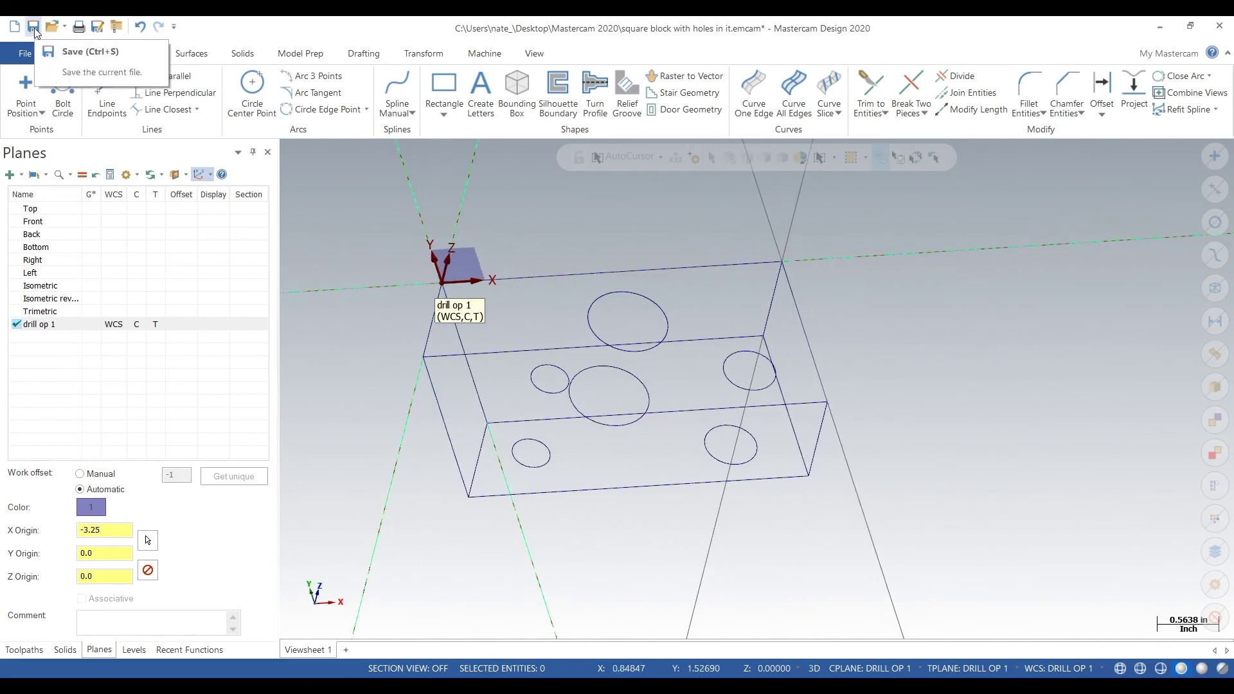
{"action": "middle_click_drag", "start_coordinate": [854, 389], "coordinate": [880, 379]}
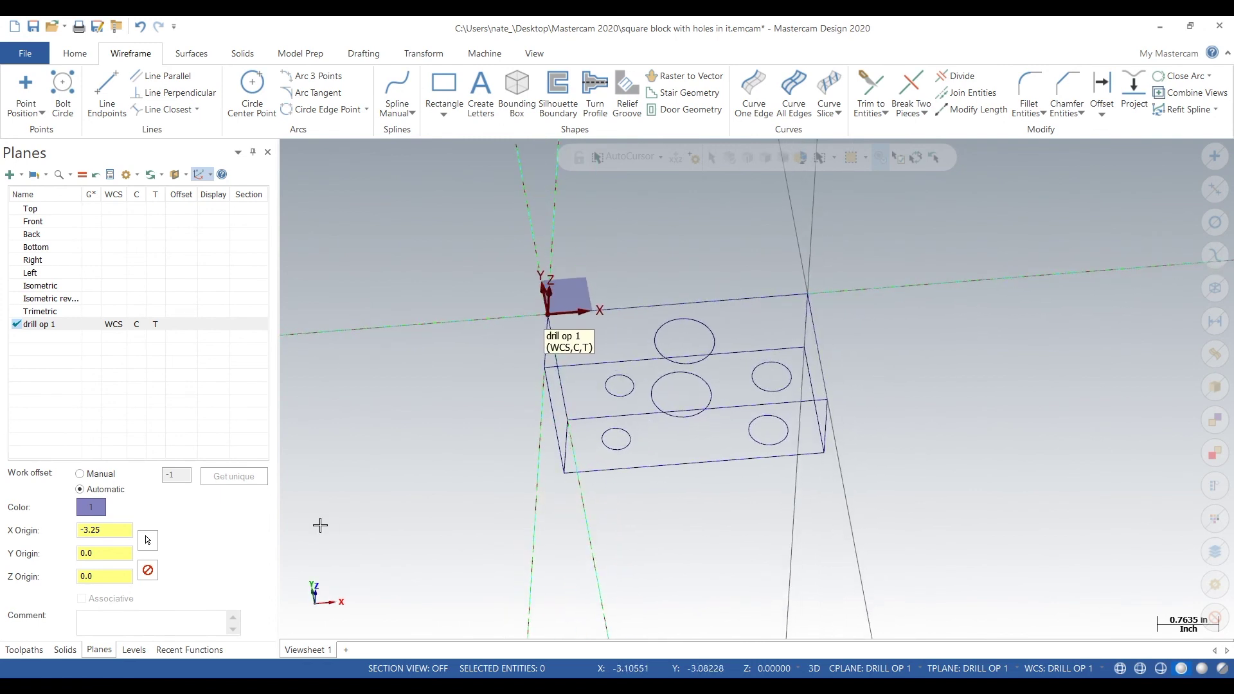
- Load the Default mill machine as Machine Group-1 and expand the 2D toolpath gallery
{"action": "left_click", "coordinate": [24, 650]}
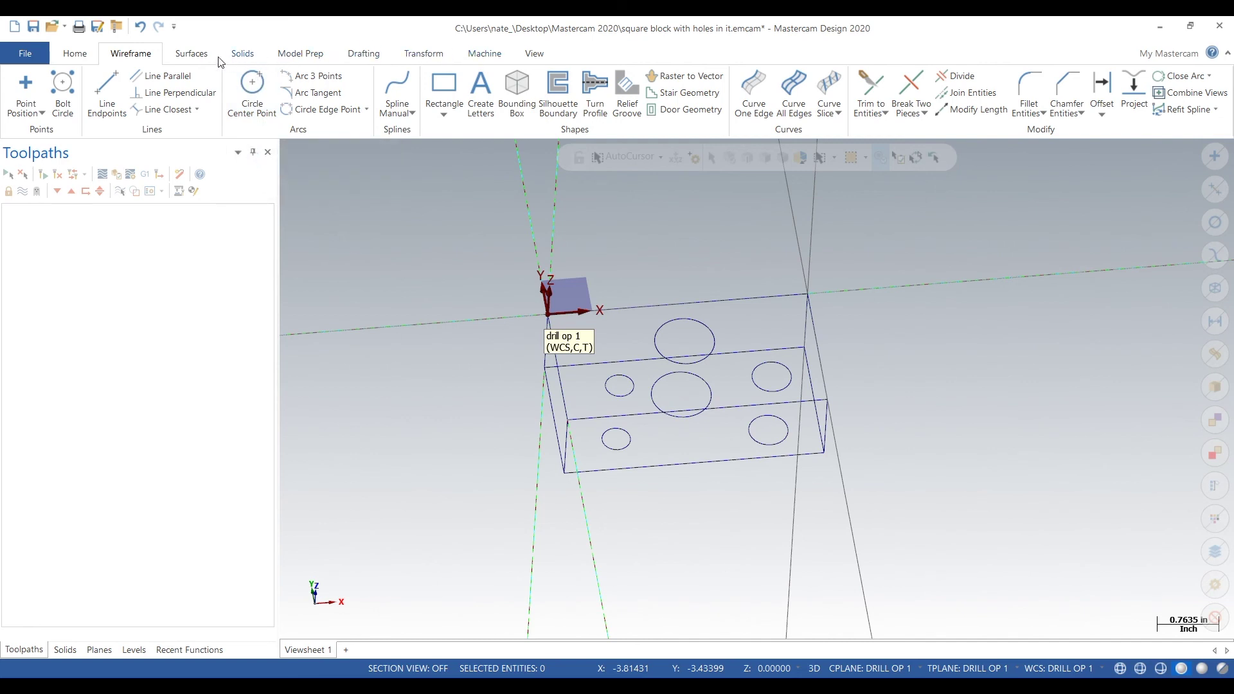
{"action": "left_click", "coordinate": [496, 55]}
{"action": "left_click", "coordinate": [23, 114]}
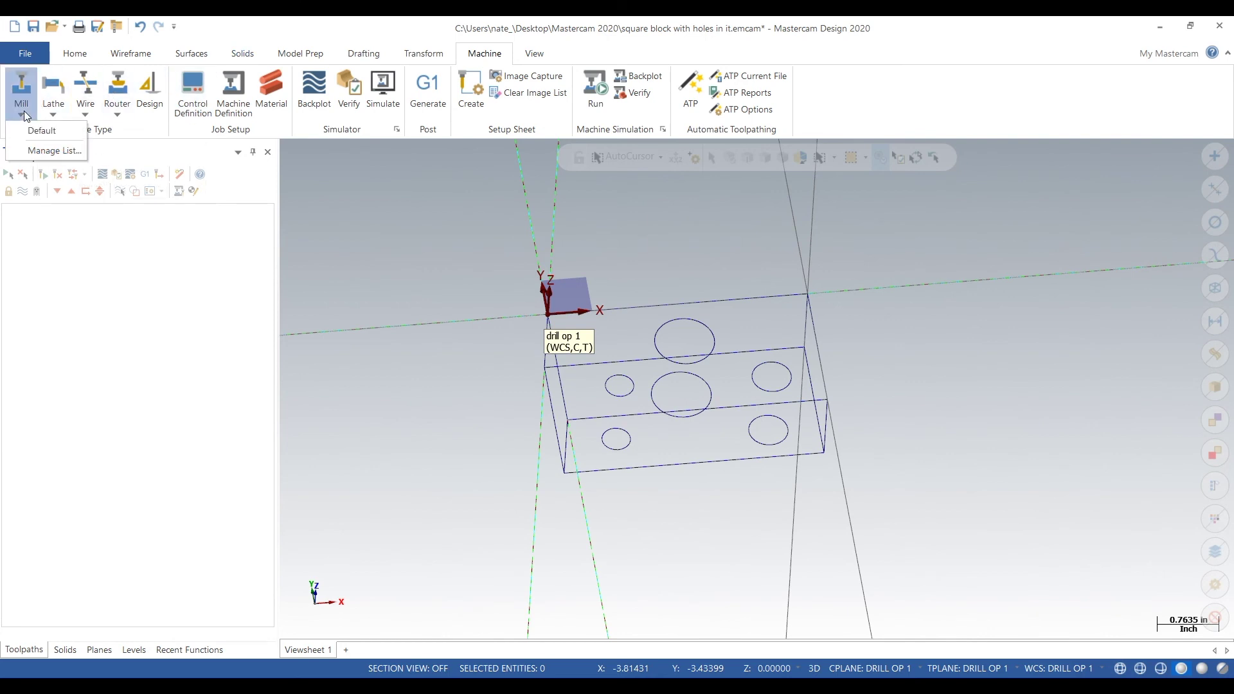
{"action": "left_click", "coordinate": [42, 130]}
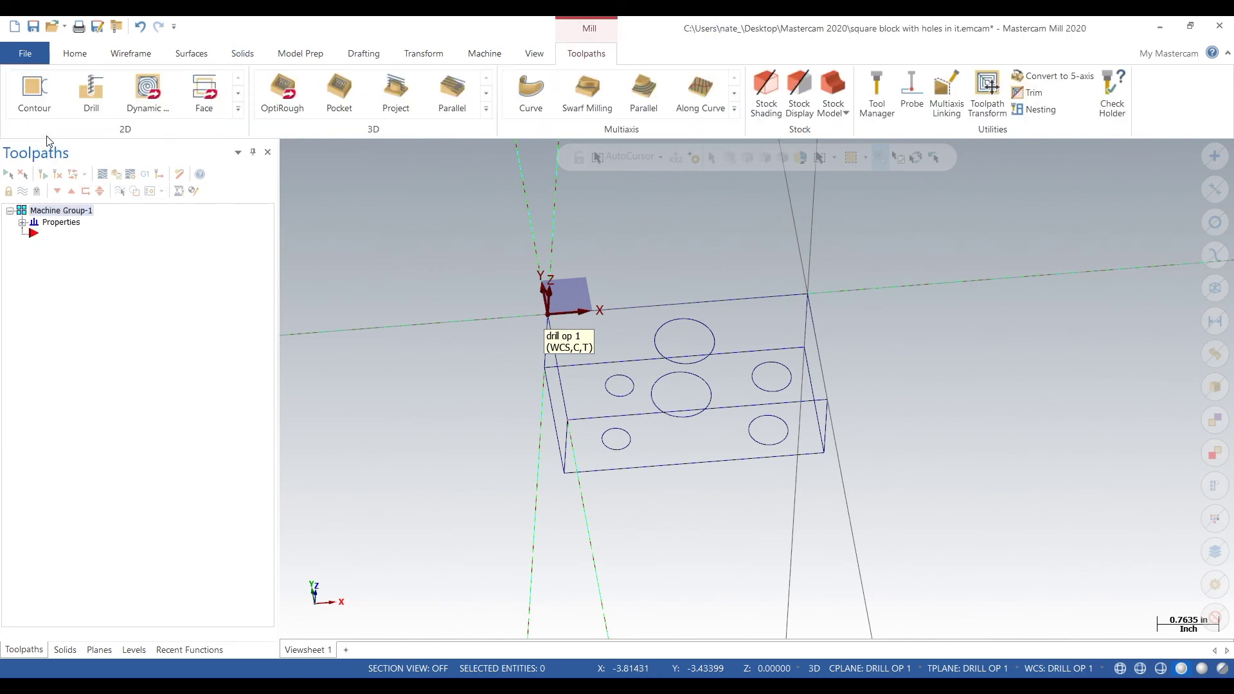
{"action": "left_click", "coordinate": [238, 116]}
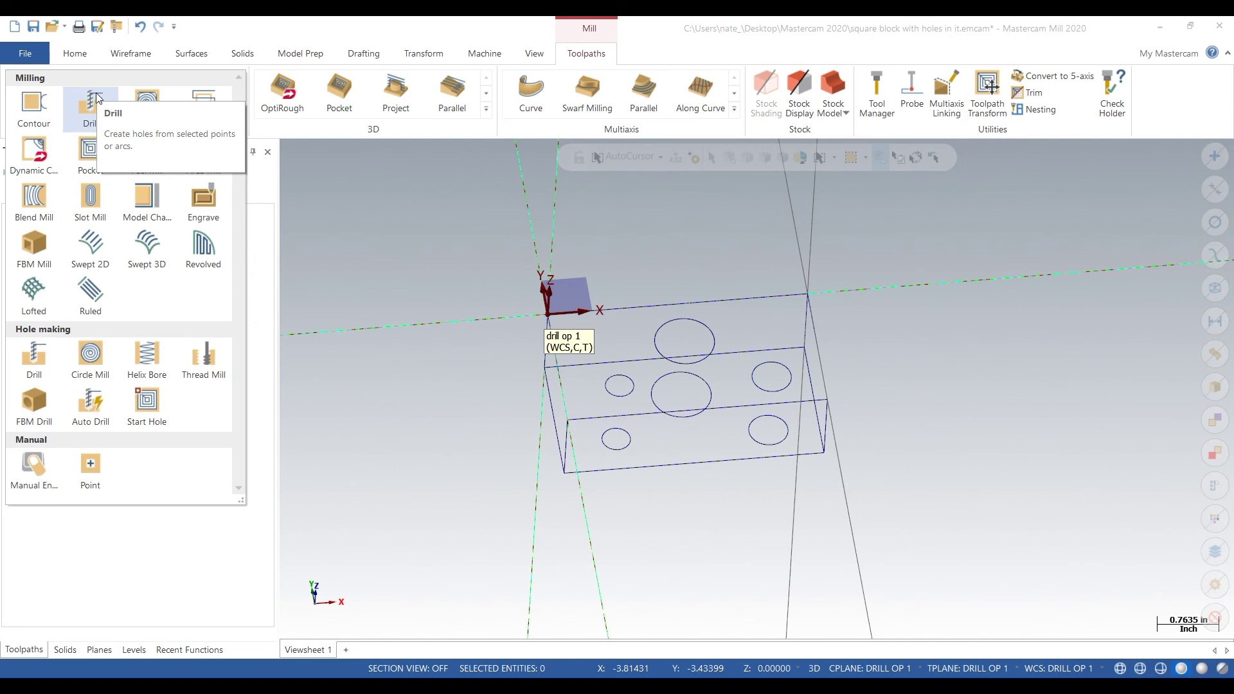
{"action": "left_click", "coordinate": [92, 99]}
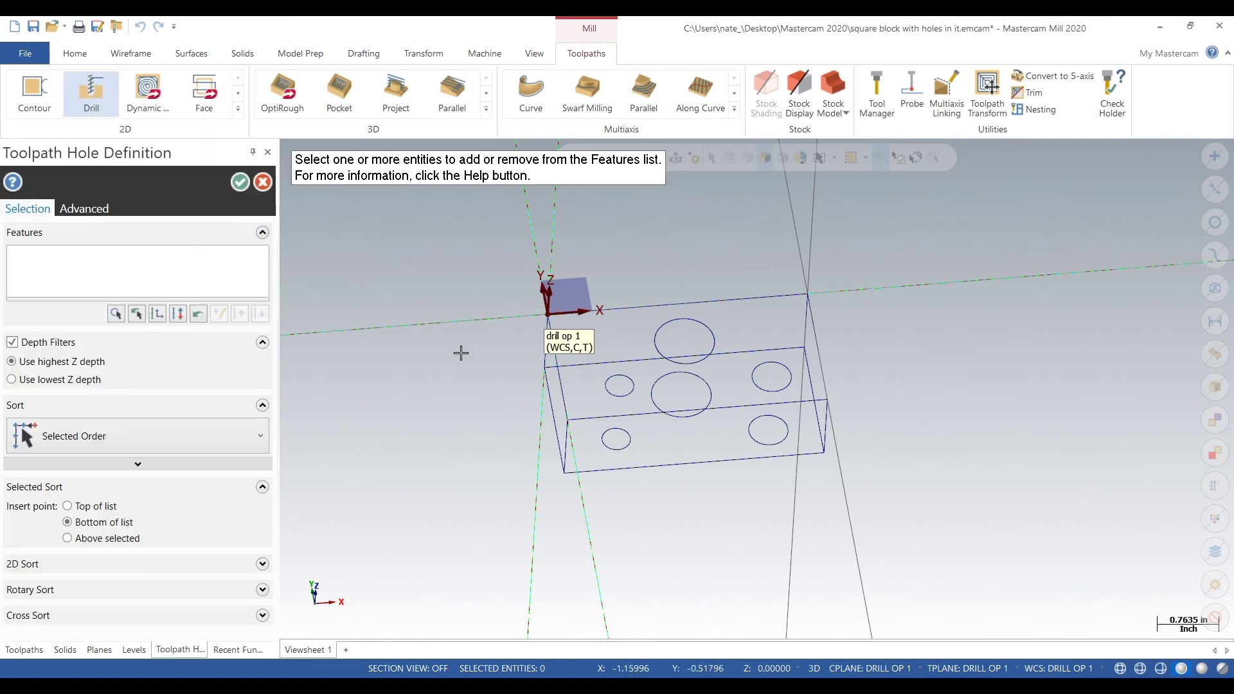
- Orbit the block to view its holes while the drill hole definition is open
{"action": "middle_click_drag", "start_coordinate": [448, 363], "coordinate": [387, 382]}
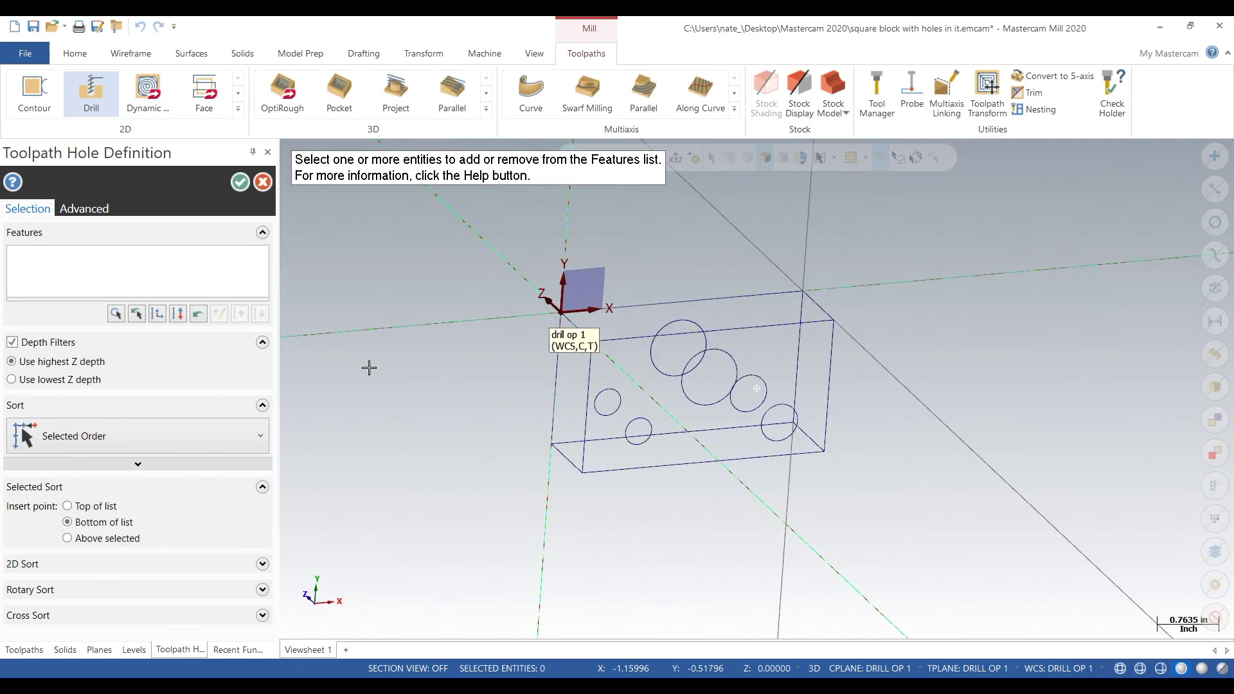
- Keep the empty Drill/Counterbore operation and measure the upper circle at 0.7448 diameter
{"action": "left_click", "coordinate": [262, 182]}
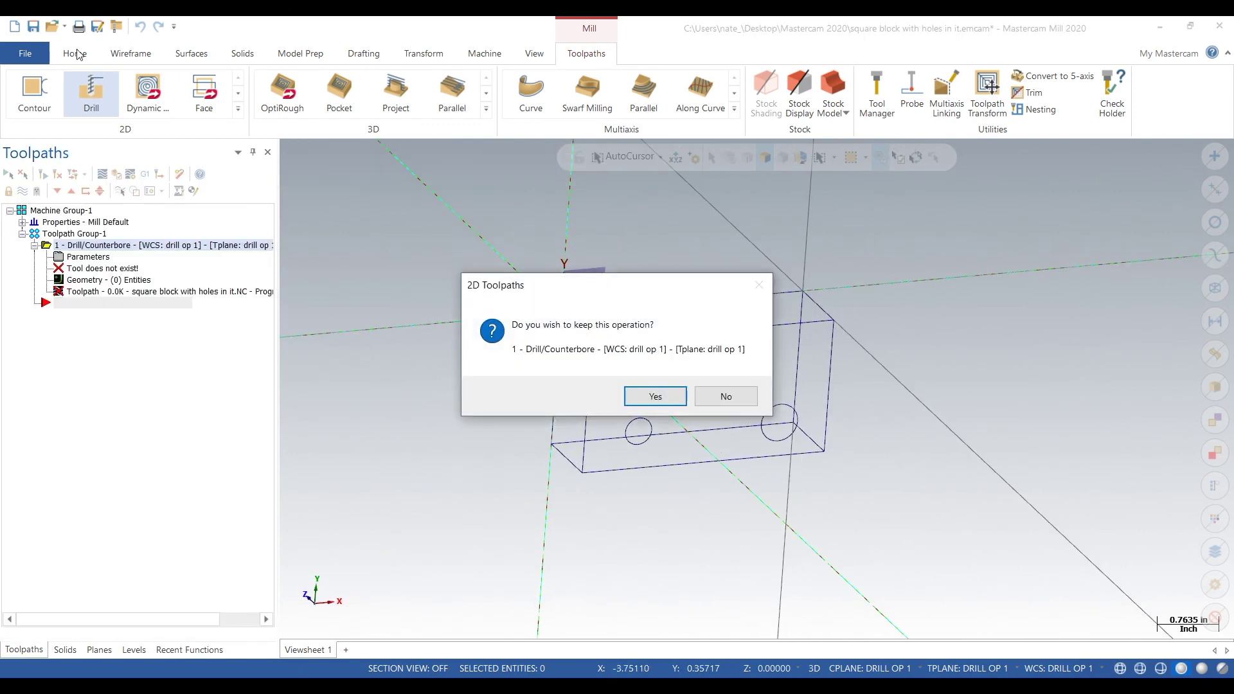
{"action": "left_click", "coordinate": [654, 396]}
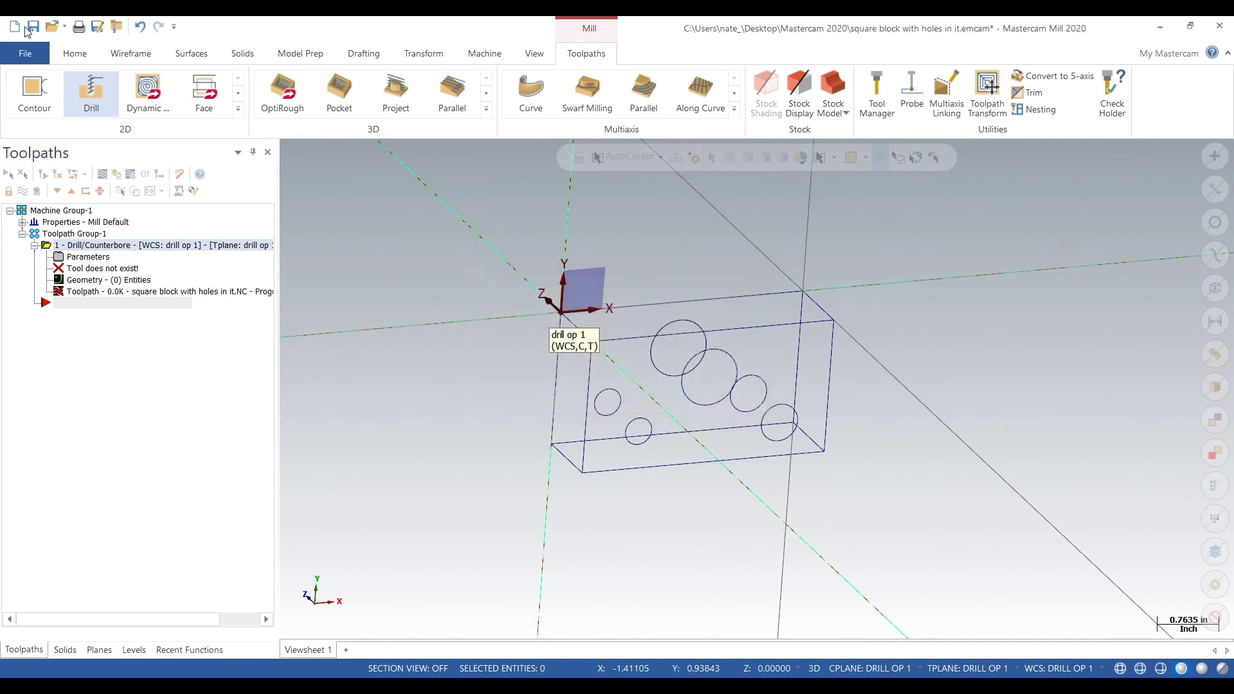
{"action": "left_click", "coordinate": [74, 53]}
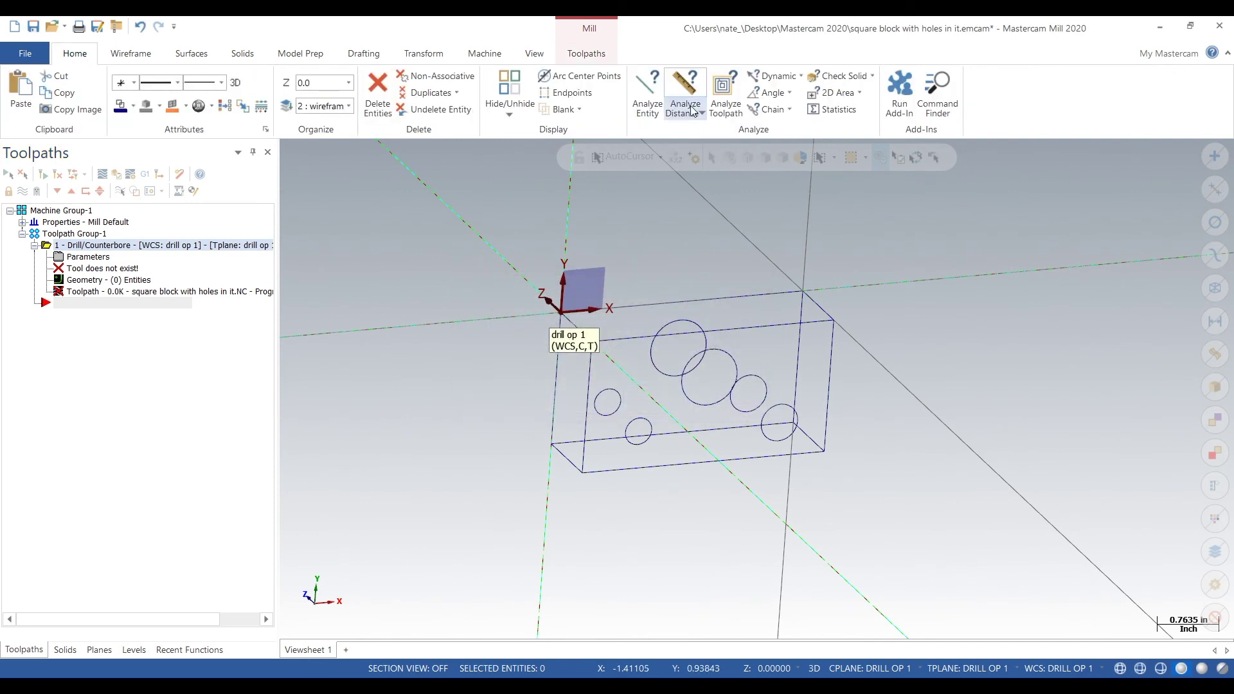
{"action": "left_click", "coordinate": [774, 76]}
{"action": "left_click", "coordinate": [704, 324]}
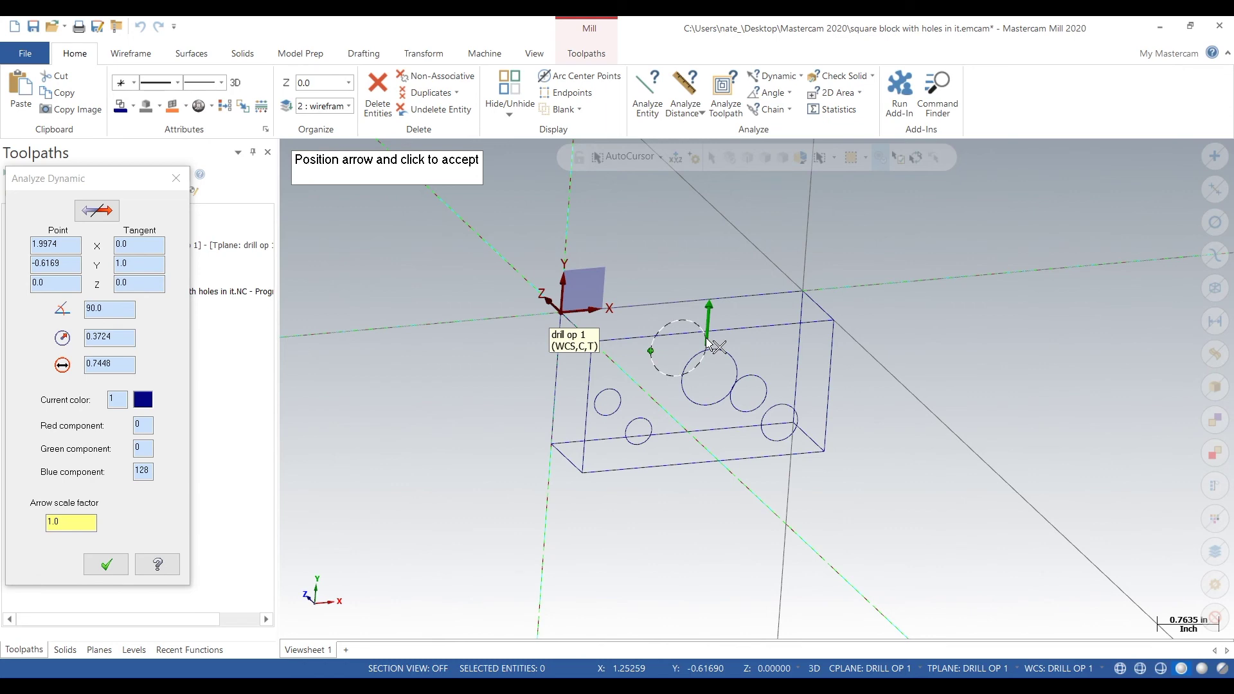
- Open the drill operation's tool page and filter the tool library to drills only
{"action": "left_click", "coordinate": [176, 178]}
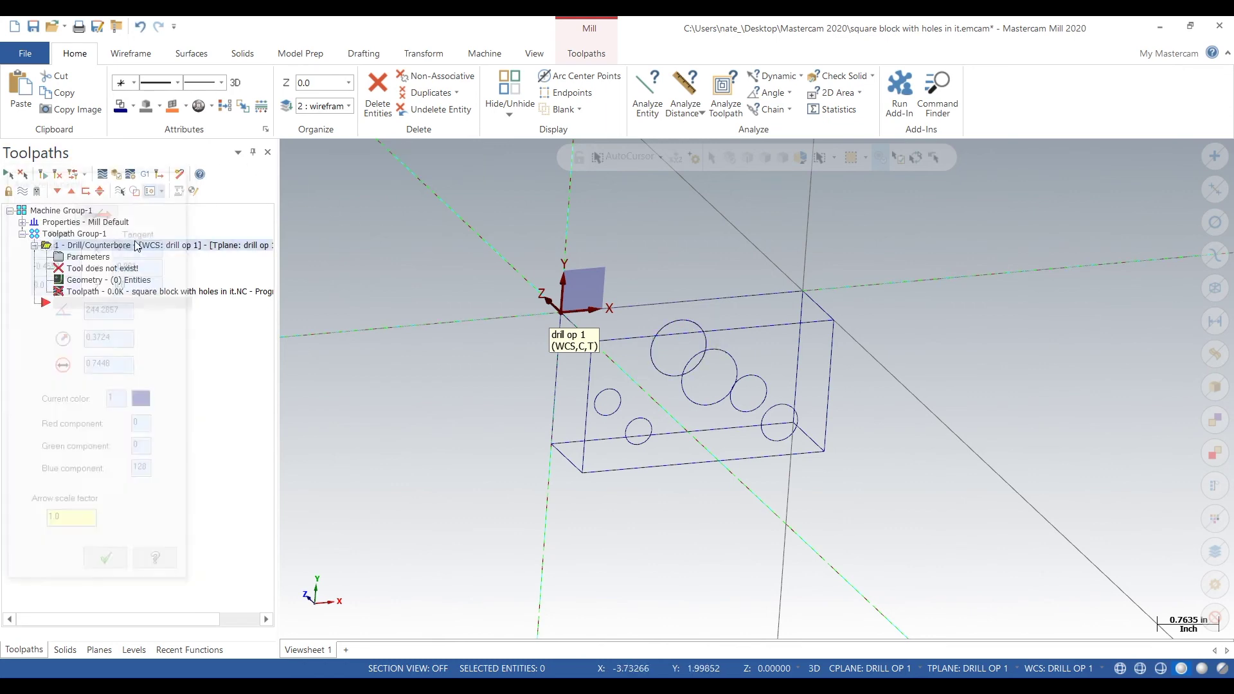
{"action": "left_click", "coordinate": [94, 259]}
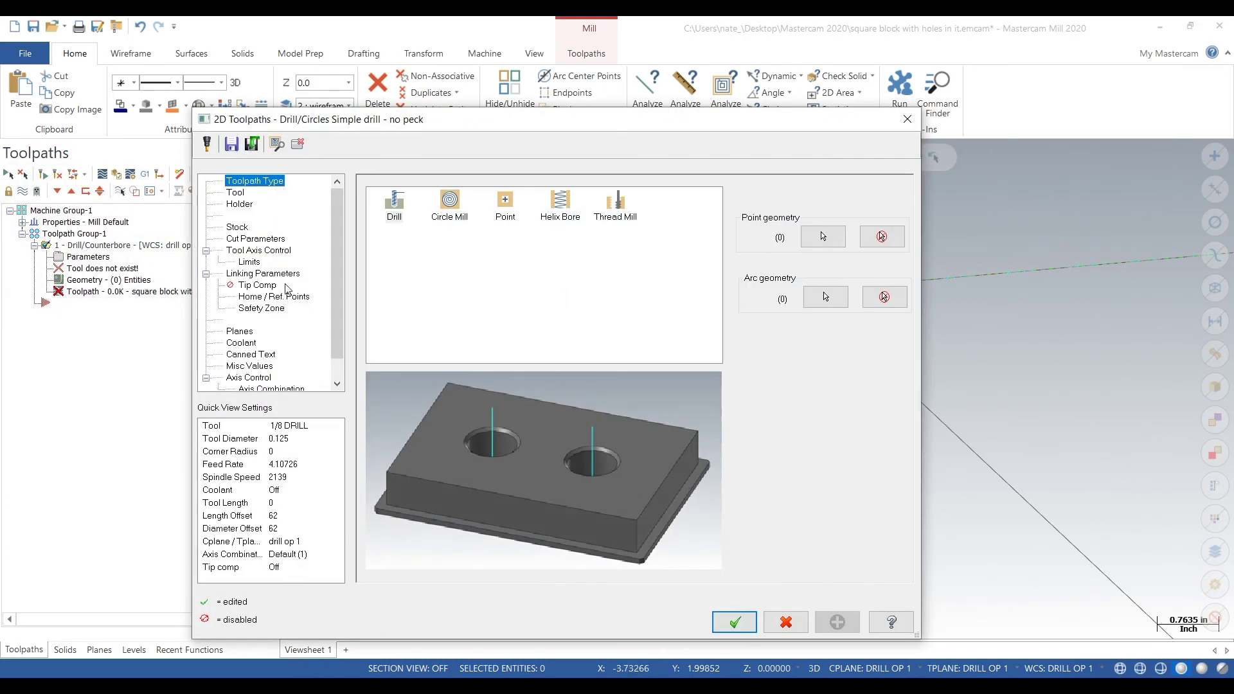
{"action": "left_click", "coordinate": [236, 195]}
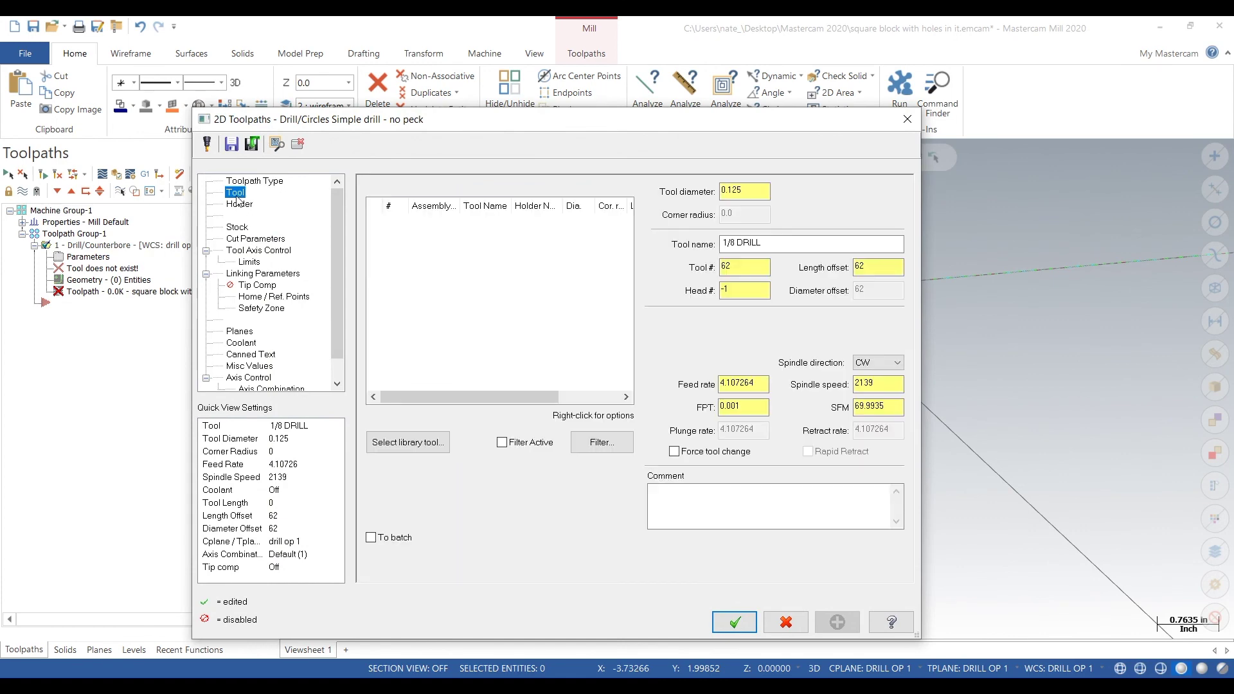
{"action": "left_click", "coordinate": [432, 444]}
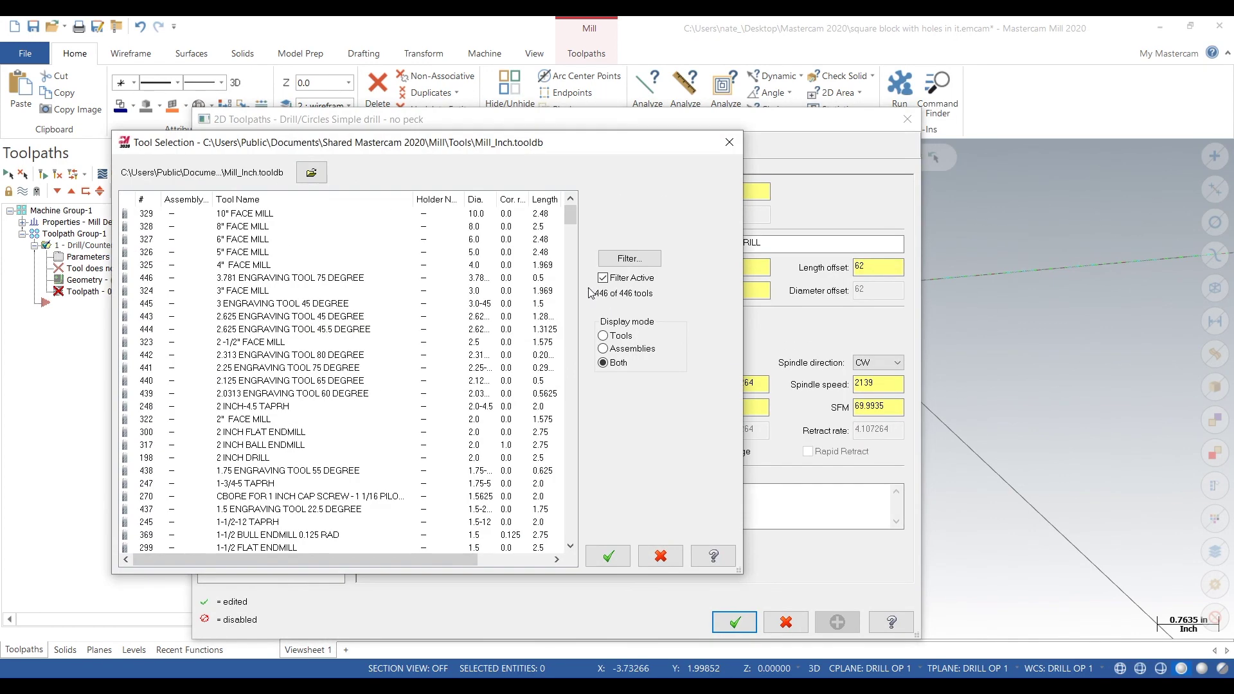
{"action": "left_click", "coordinate": [627, 259]}
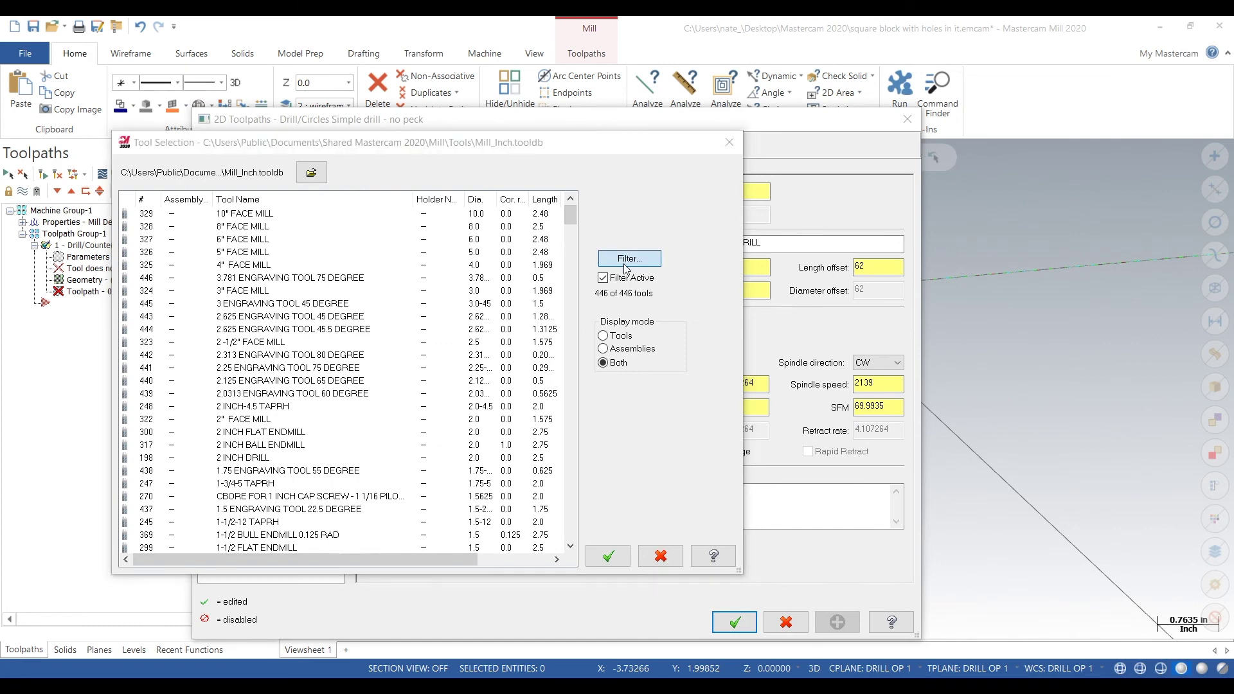
{"action": "left_click", "coordinate": [199, 453]}
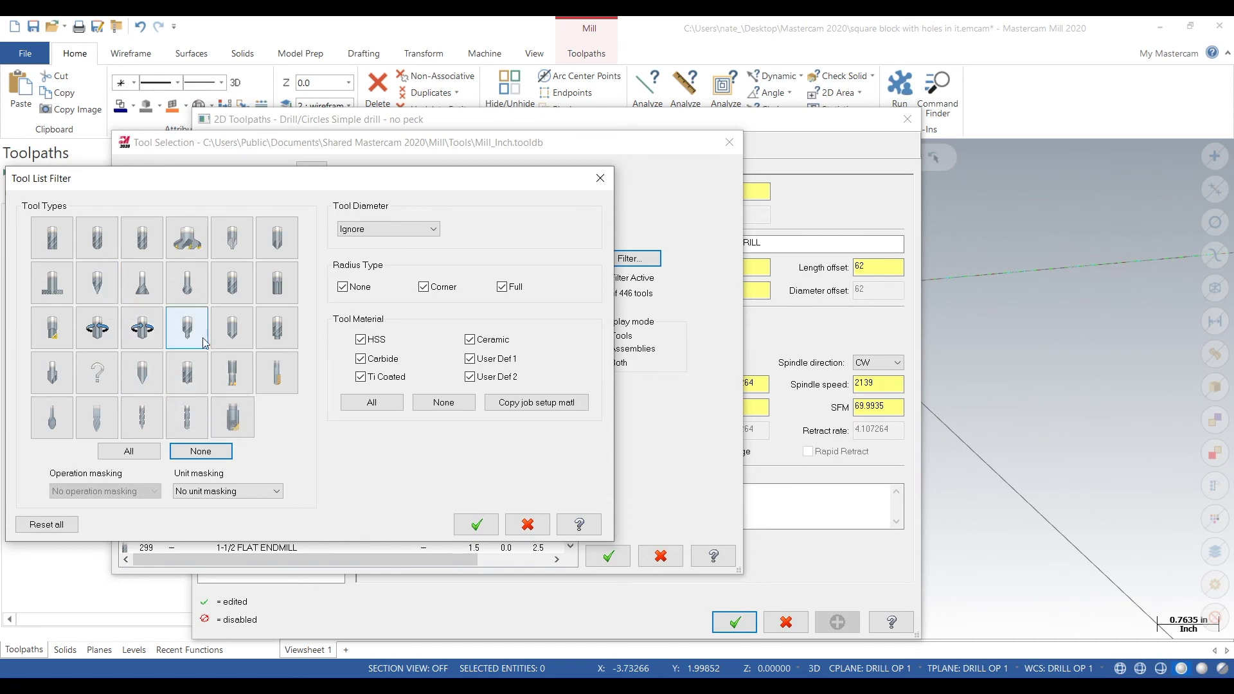
{"action": "left_click", "coordinate": [242, 289]}
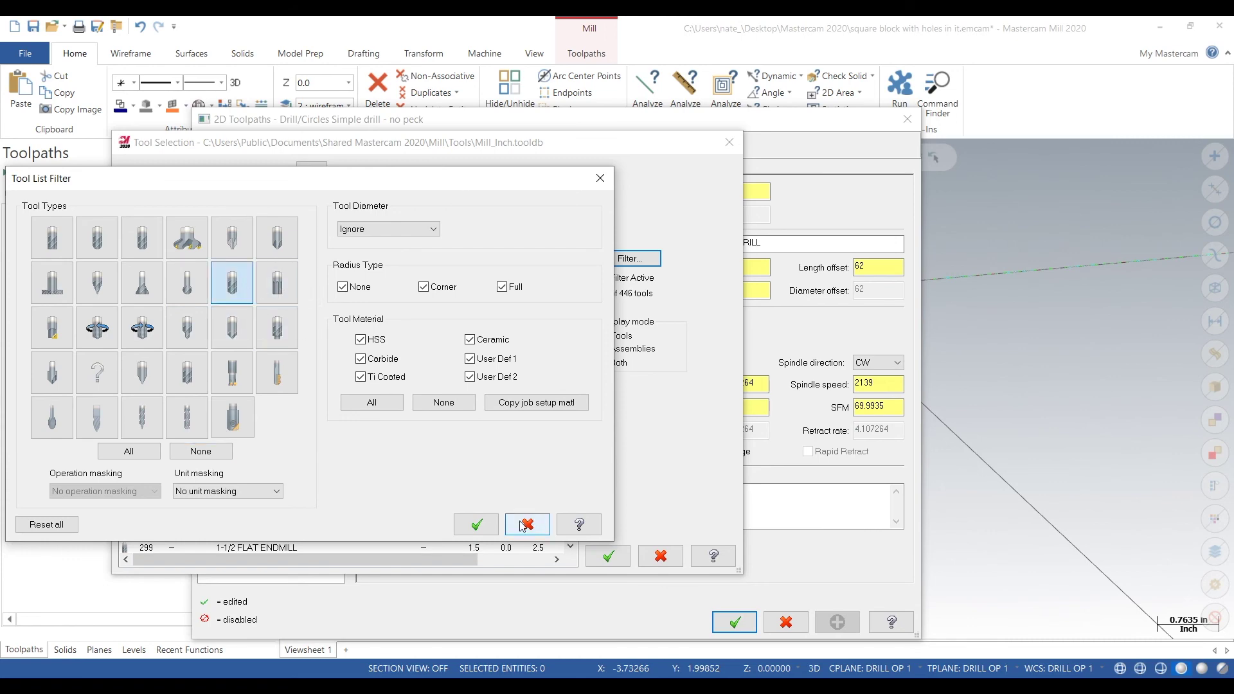
{"action": "left_click", "coordinate": [476, 524]}
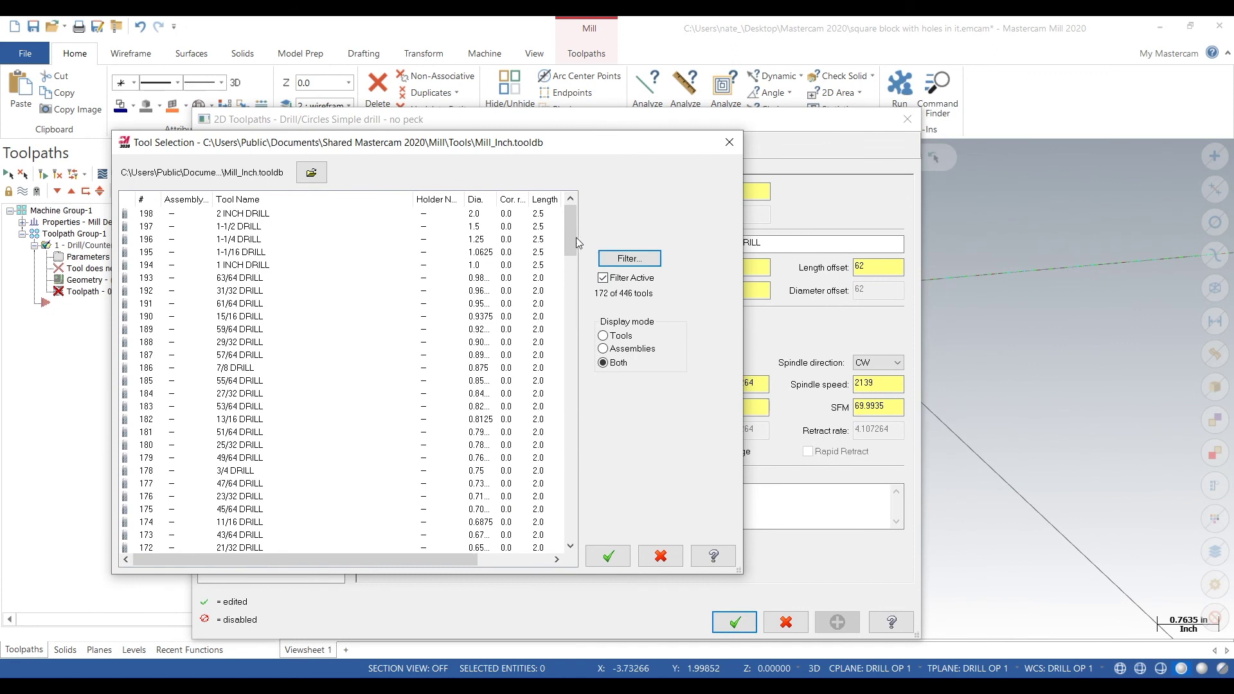
- Load the 3/8 DRILL and number it tool 1 with length and diameter offsets 1
{"action": "left_click_drag", "start_coordinate": [573, 238], "coordinate": [569, 294]}
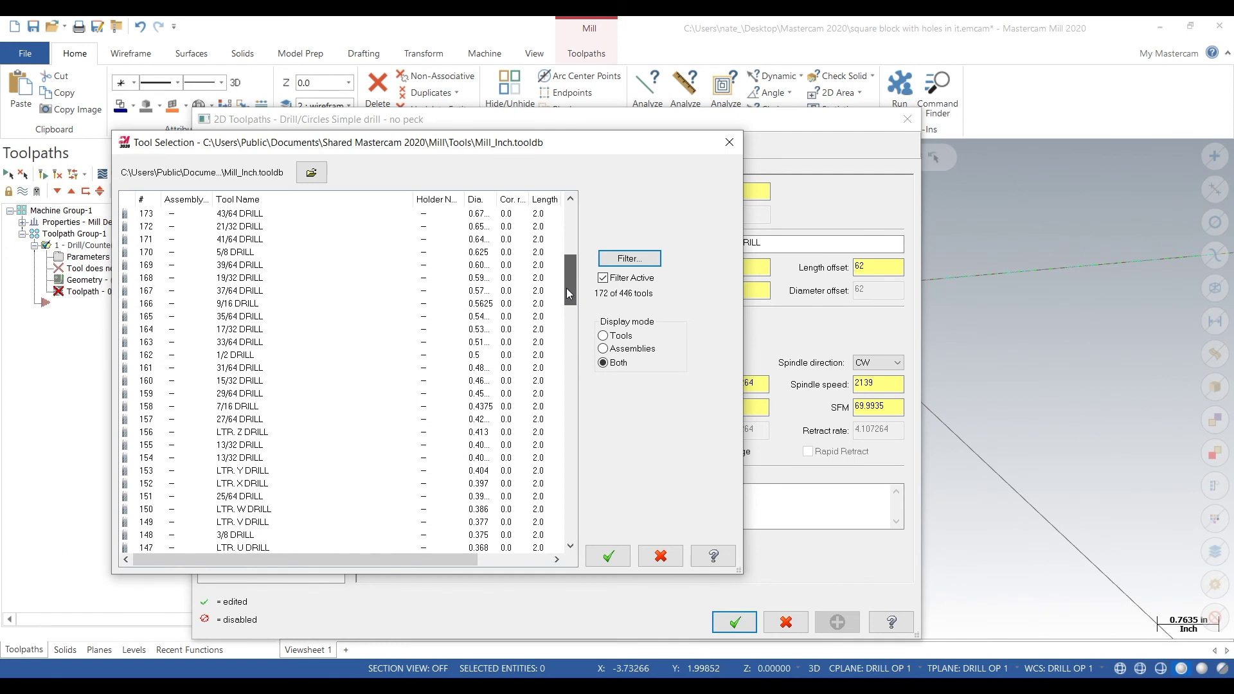
{"action": "left_click_drag", "start_coordinate": [569, 294], "coordinate": [568, 293]}
{"action": "left_click", "coordinate": [490, 537]}
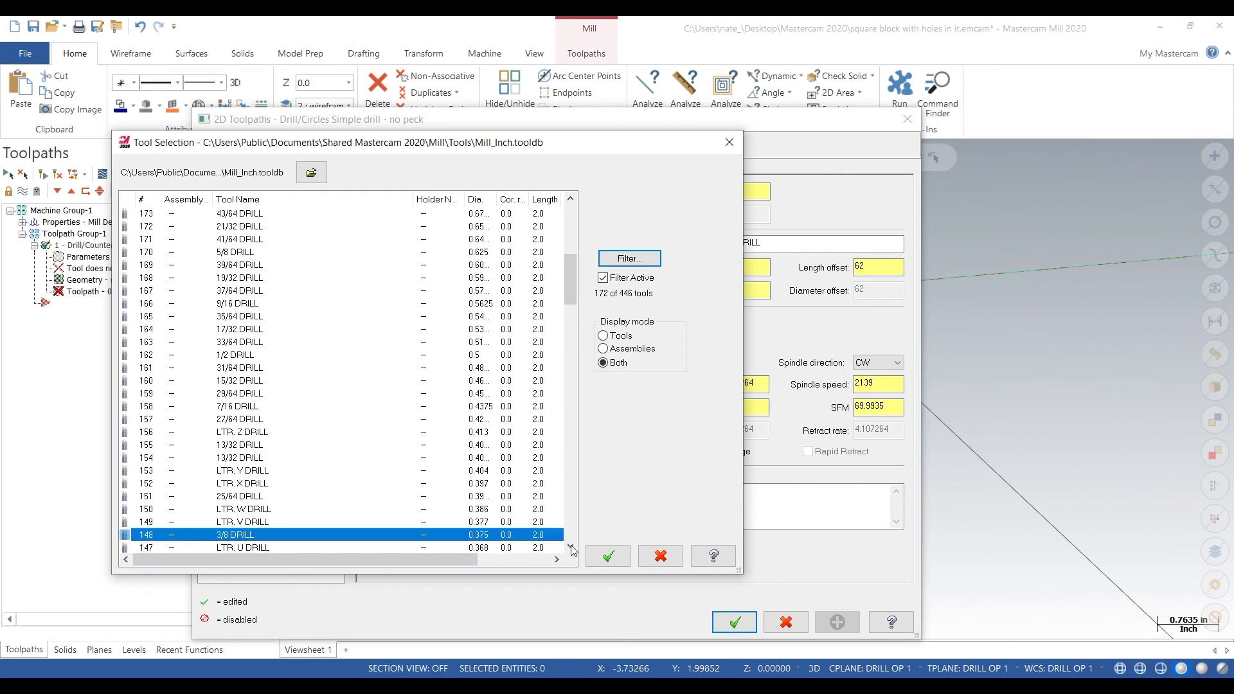
{"action": "left_click", "coordinate": [607, 556]}
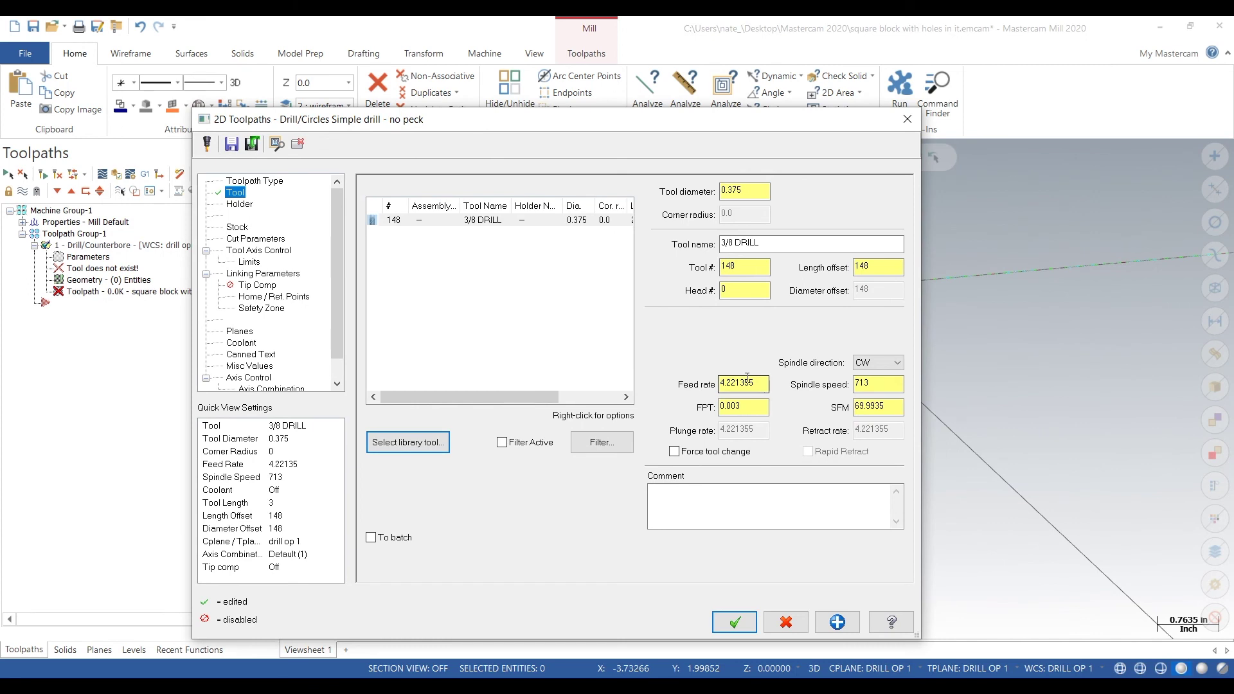
{"action": "double_click", "coordinate": [763, 268]}
{"action": "type", "text": "1"}
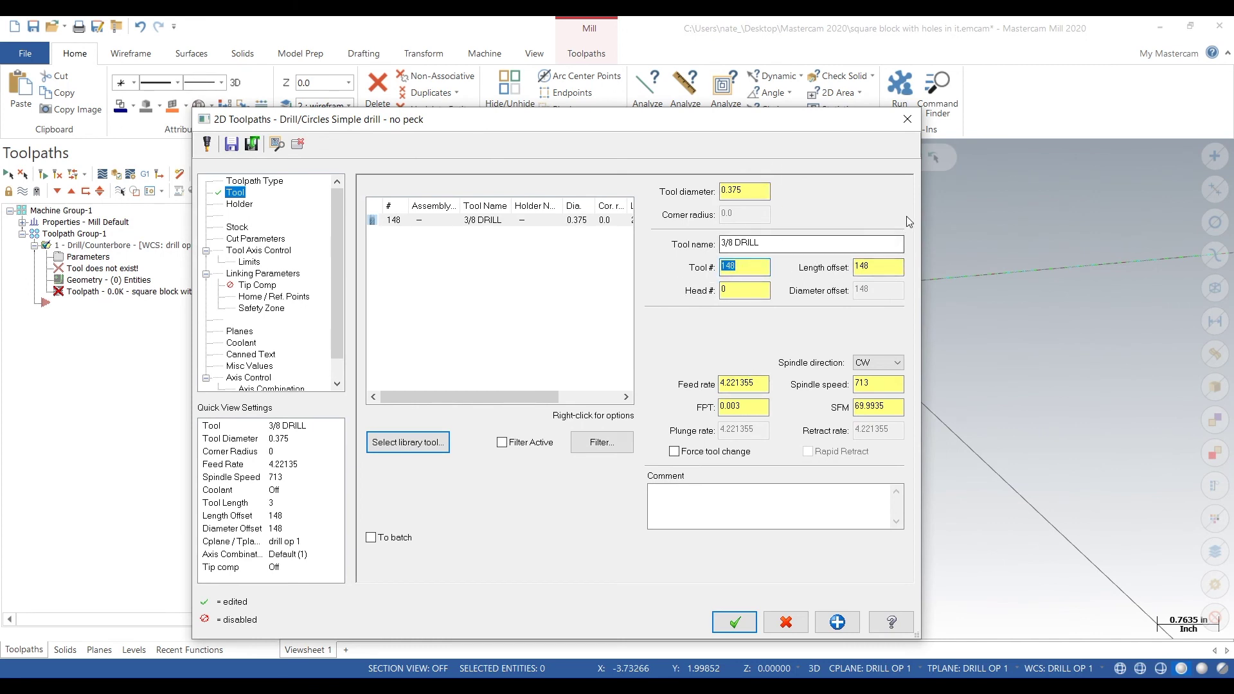
{"action": "key", "text": "Tab"}
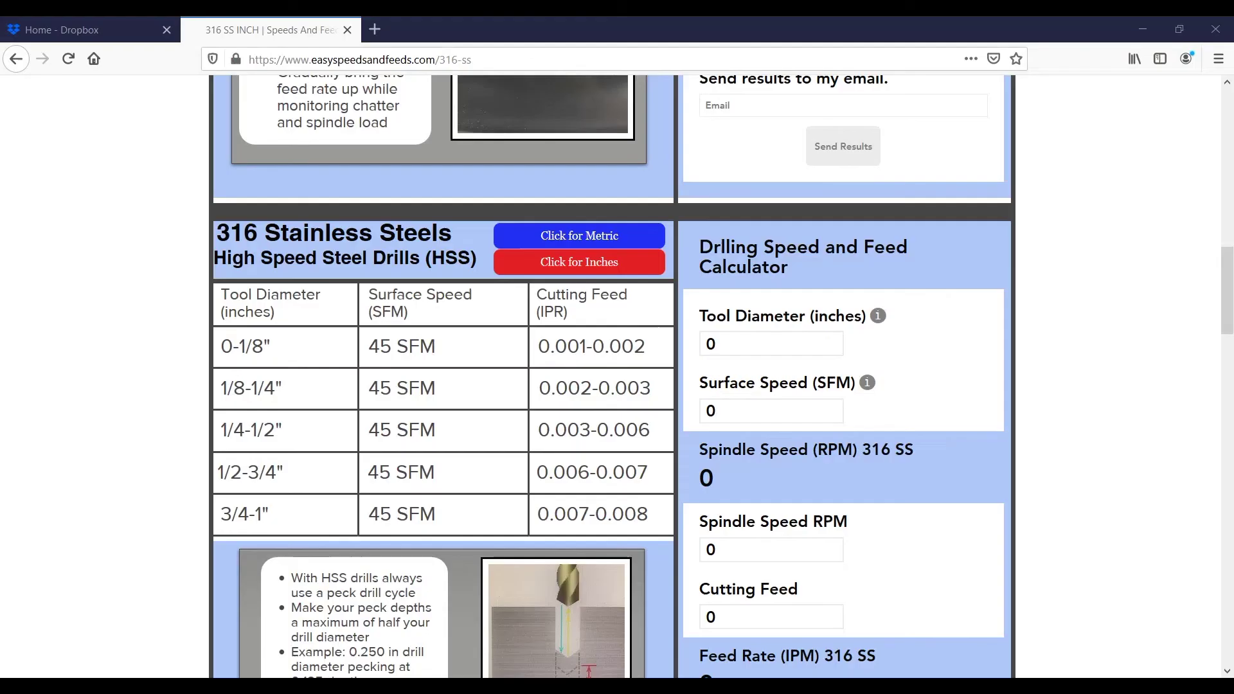
- Enter 0.375 diameter, 45 SFM, 458 RPM and 0.003 IPR in the 316 SS drilling calculator
{"action": "scroll", "coordinate": [436, 350], "scroll_direction": "up", "scroll_amount": 15}
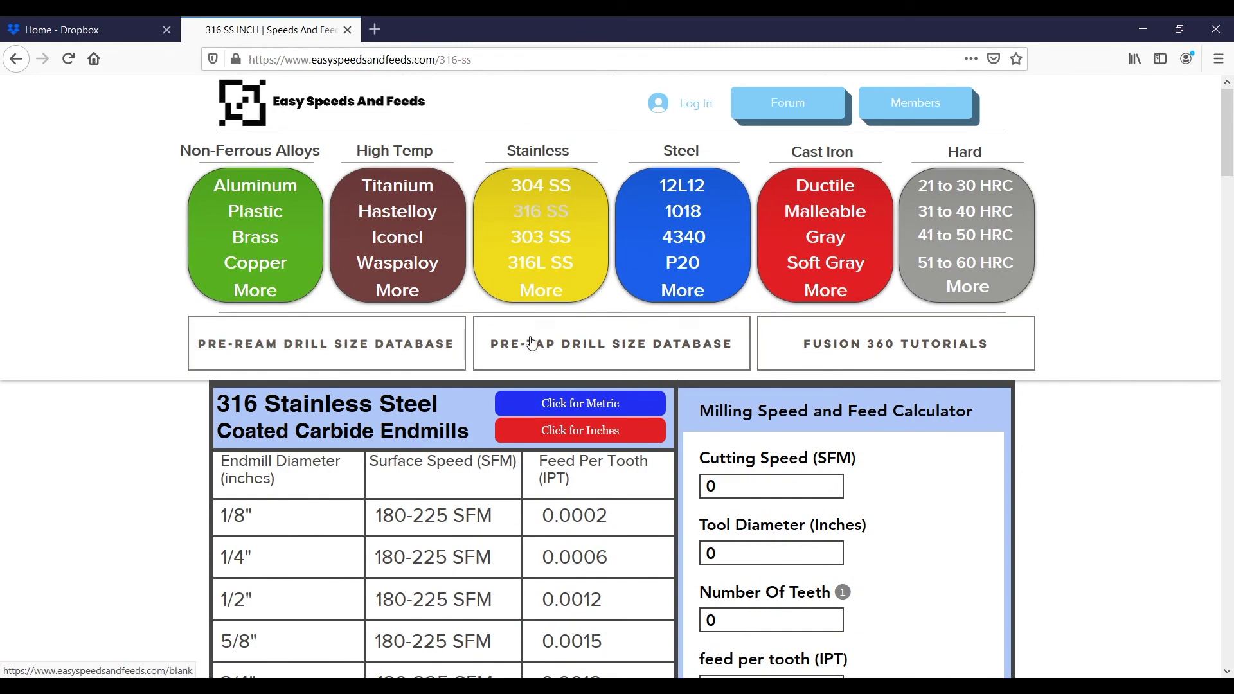
{"action": "scroll", "coordinate": [530, 346], "scroll_direction": "down", "scroll_amount": 10}
{"action": "scroll", "coordinate": [531, 346], "scroll_direction": "down", "scroll_amount": 4}
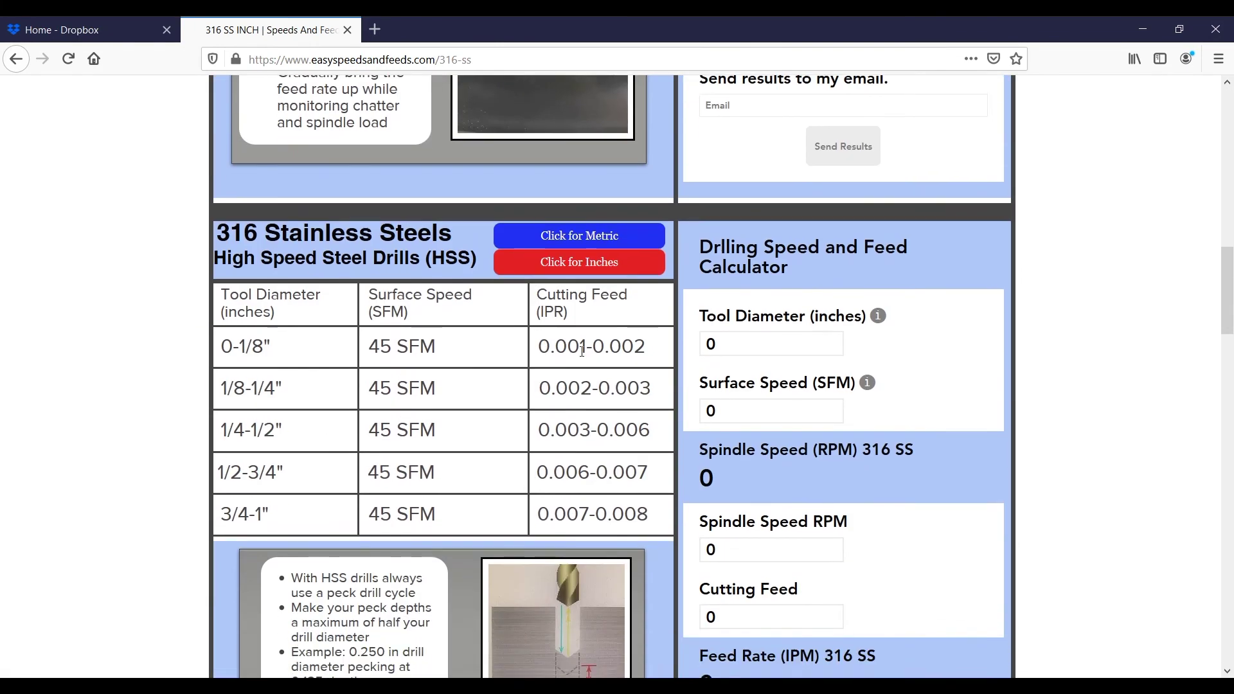
{"action": "left_click", "coordinate": [739, 343]}
{"action": "type", "text": "0"}
{"action": "key", "text": "Tab"}
{"action": "type", "text": "45"}
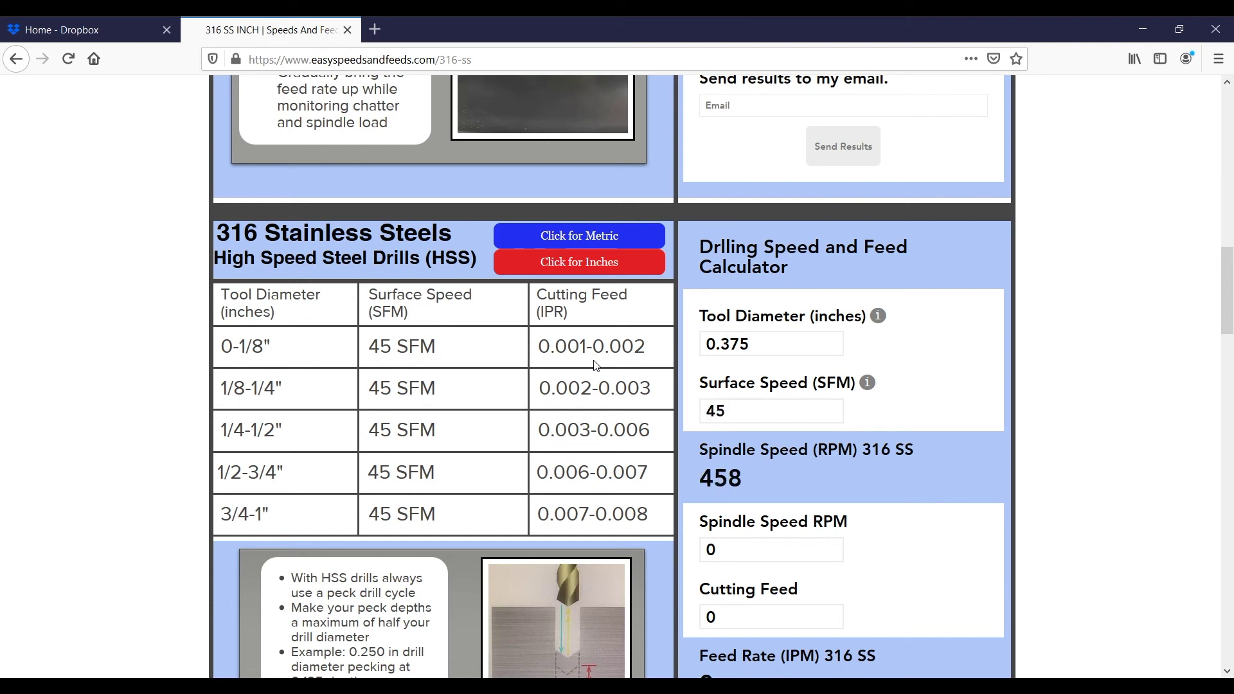
{"action": "key", "text": "Tab"}
{"action": "type", "text": "45"}
{"action": "key", "text": "Tab"}
{"action": "type", "text": "0.003"}
{"action": "scroll", "coordinate": [874, 472], "scroll_direction": "down", "scroll_amount": 2}
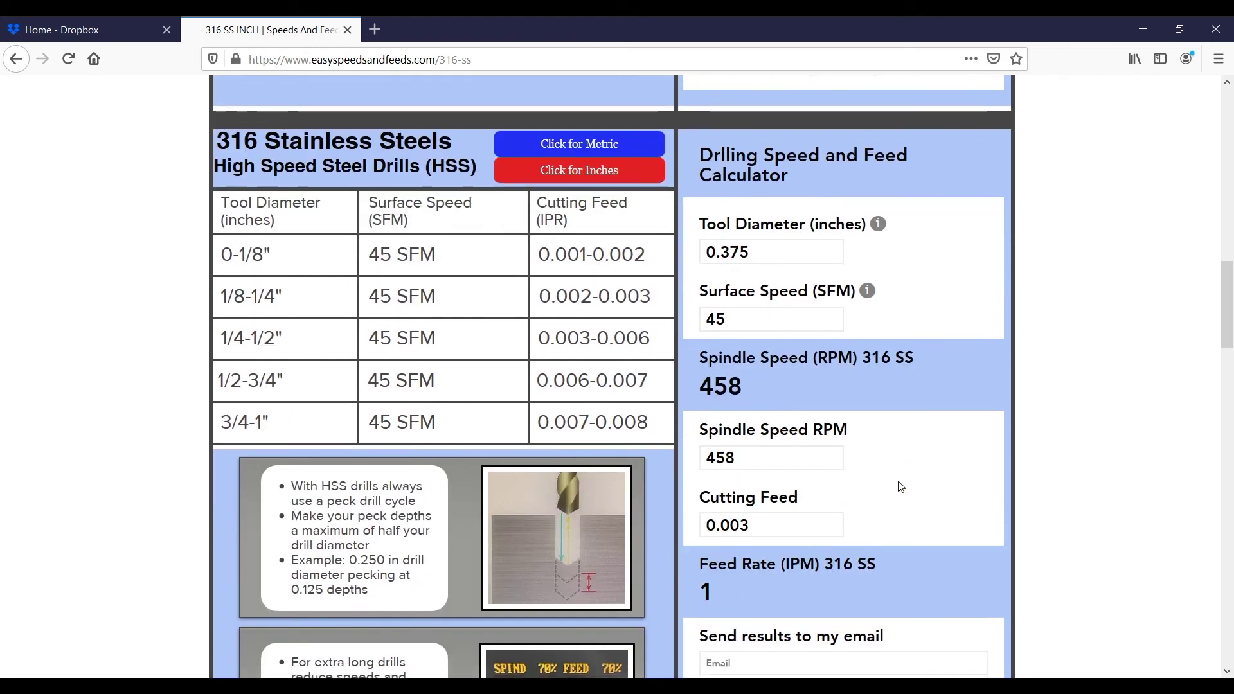
{"action": "scroll", "coordinate": [898, 485], "scroll_direction": "down", "scroll_amount": 2}
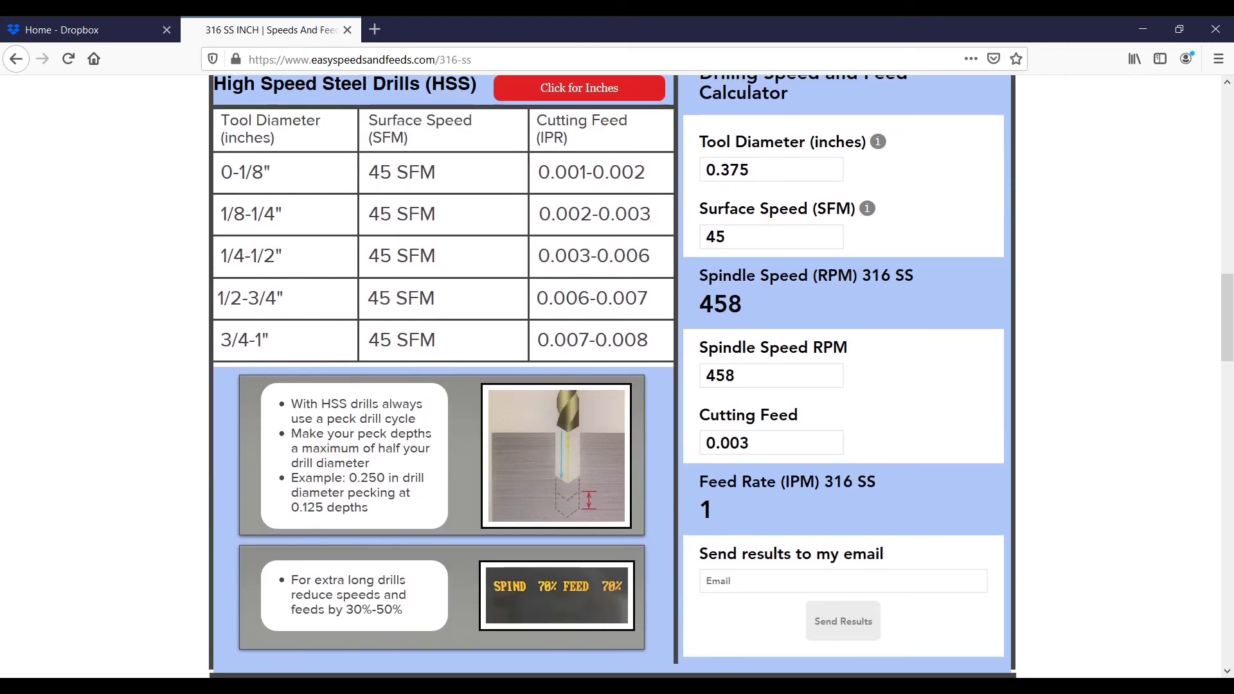
{"action": "left_click", "coordinate": [642, 630]}
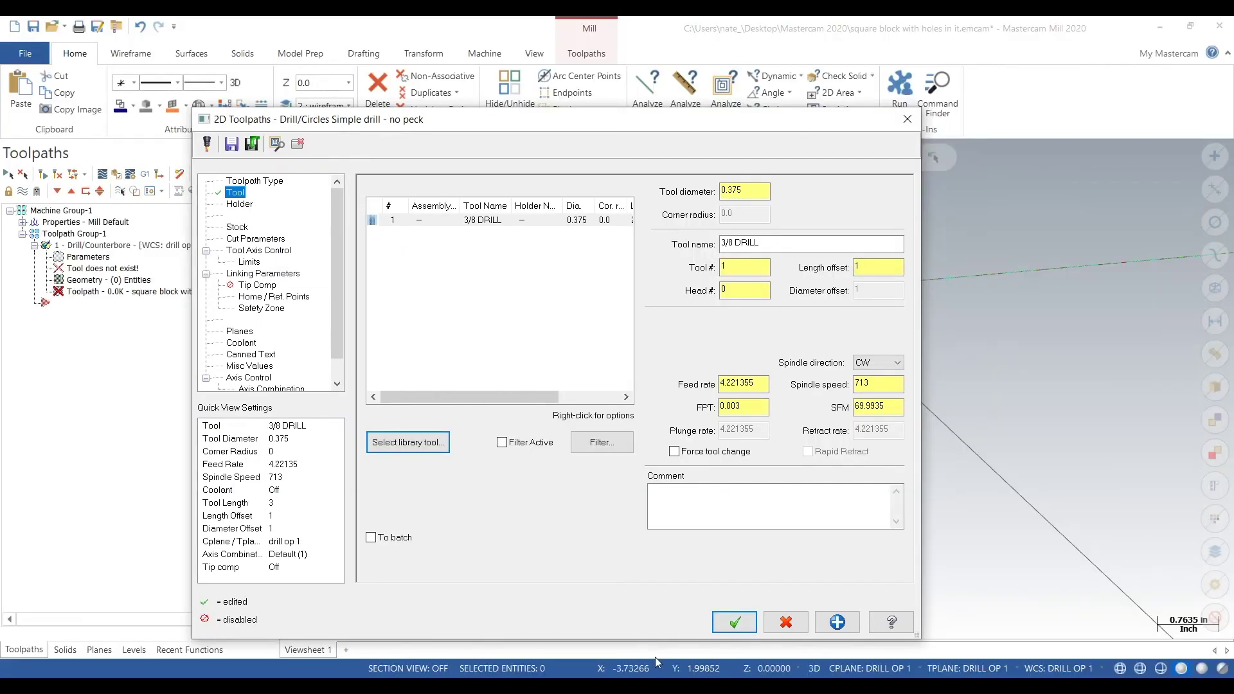
- Set the 3/8 DRILL operation's spindle speed to 458 and feed rate to 1
{"action": "double_click", "coordinate": [870, 384]}
{"action": "type", "text": "458"}
{"action": "key", "text": "Tab"}
{"action": "type", "text": "1"}
- Pick the drilling depth from the block in Linking Parameters and accept the drill settings
{"action": "left_click", "coordinate": [262, 274]}
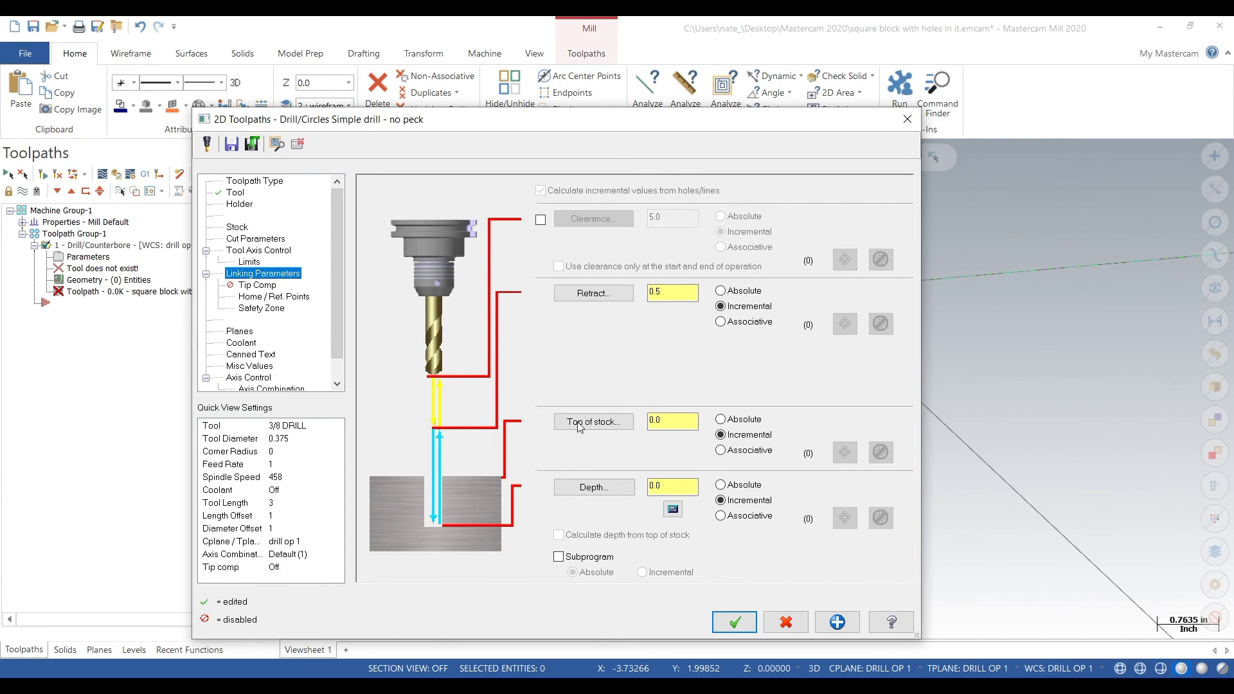
{"action": "left_click", "coordinate": [594, 487]}
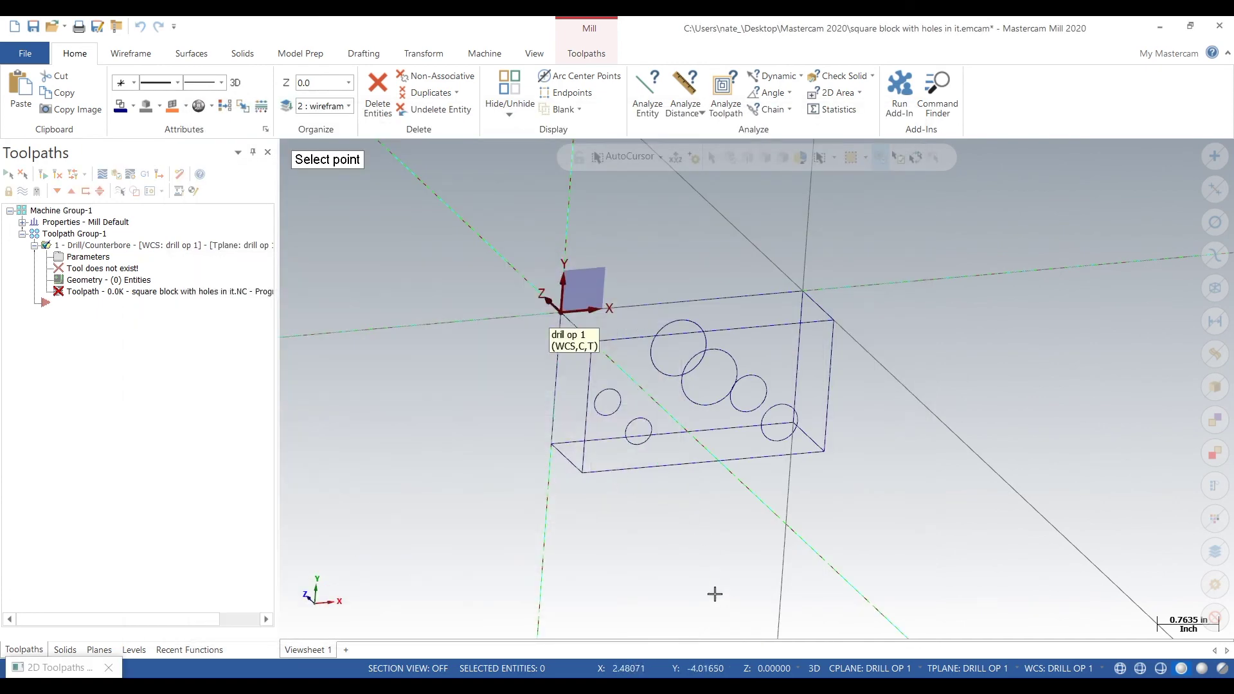
{"action": "mouse_move", "coordinate": [667, 575]}
{"action": "middle_mouse_down"}
{"action": "mouse_move", "coordinate": [639, 514]}
{"action": "mouse_move", "coordinate": [685, 526]}
{"action": "mouse_move", "coordinate": [696, 514]}
{"action": "mouse_move", "coordinate": [686, 538]}
{"action": "mouse_move", "coordinate": [679, 528]}
{"action": "middle_mouse_up"}
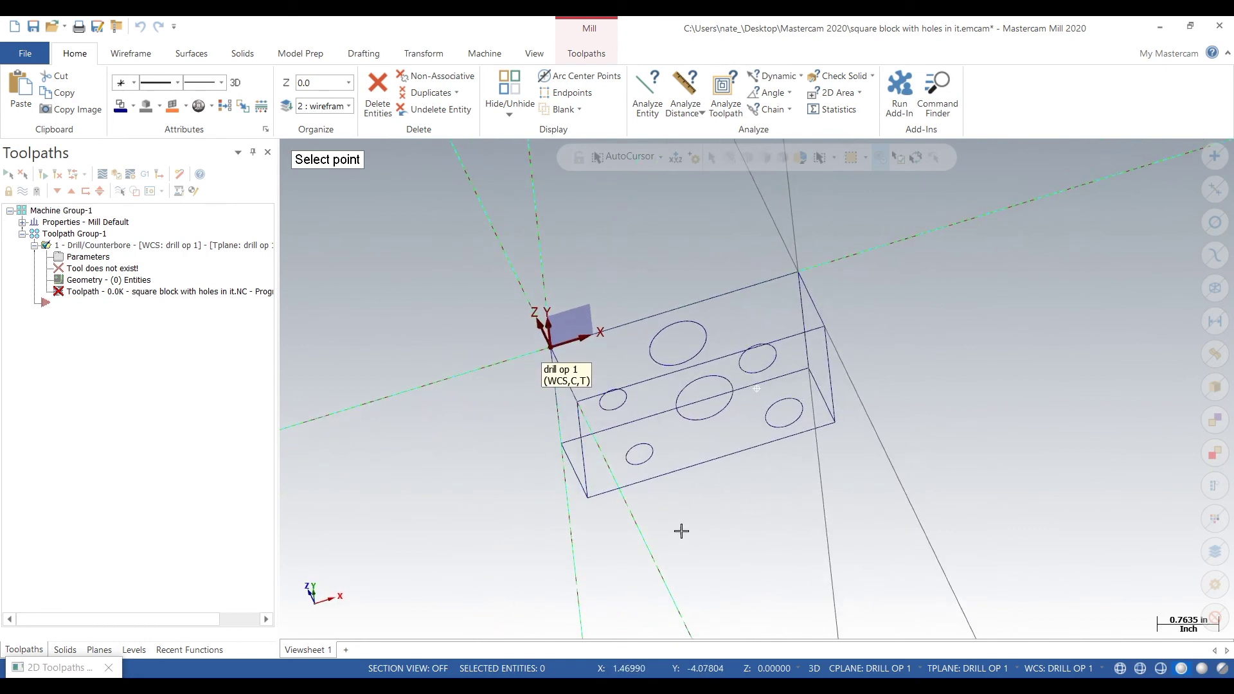
{"action": "left_click", "coordinate": [349, 240]}
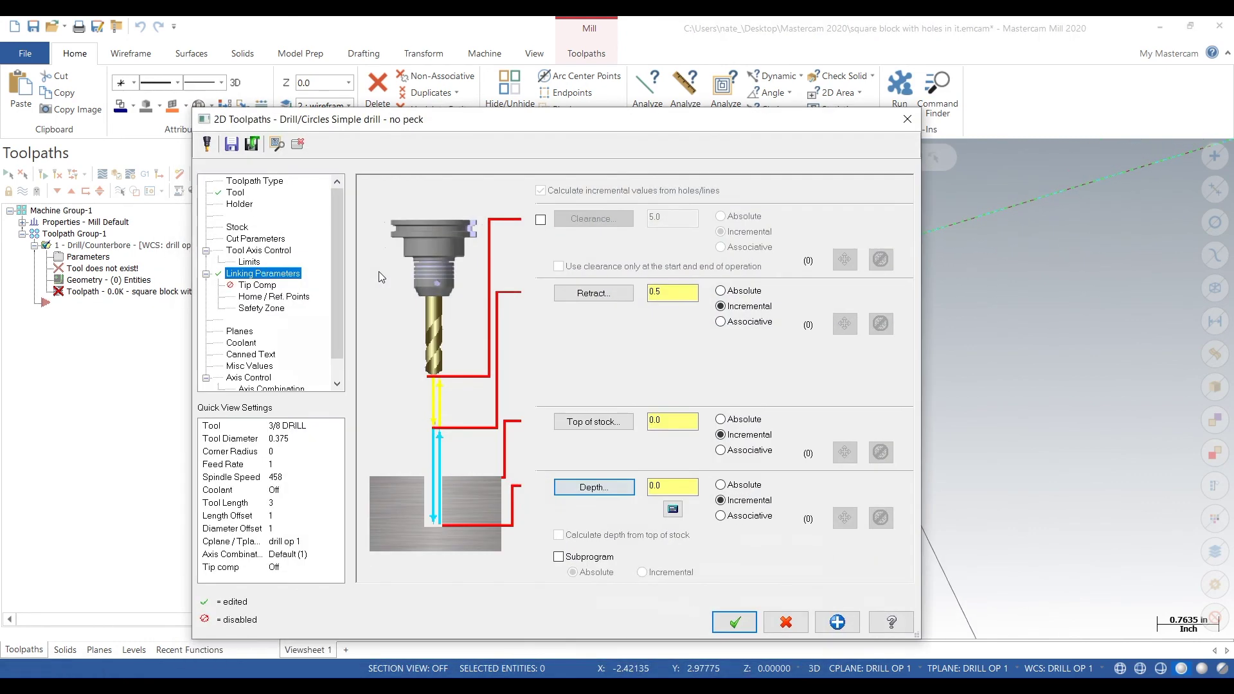
{"action": "left_click", "coordinate": [735, 621]}
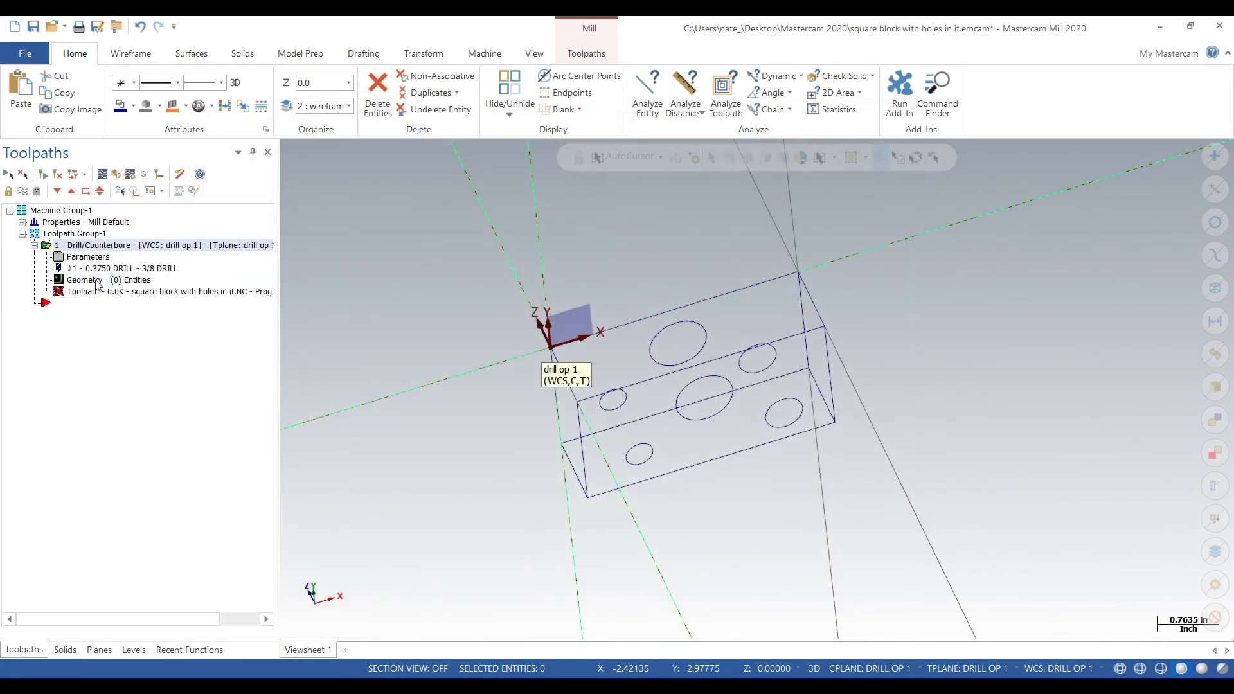
{"action": "left_click", "coordinate": [96, 283]}
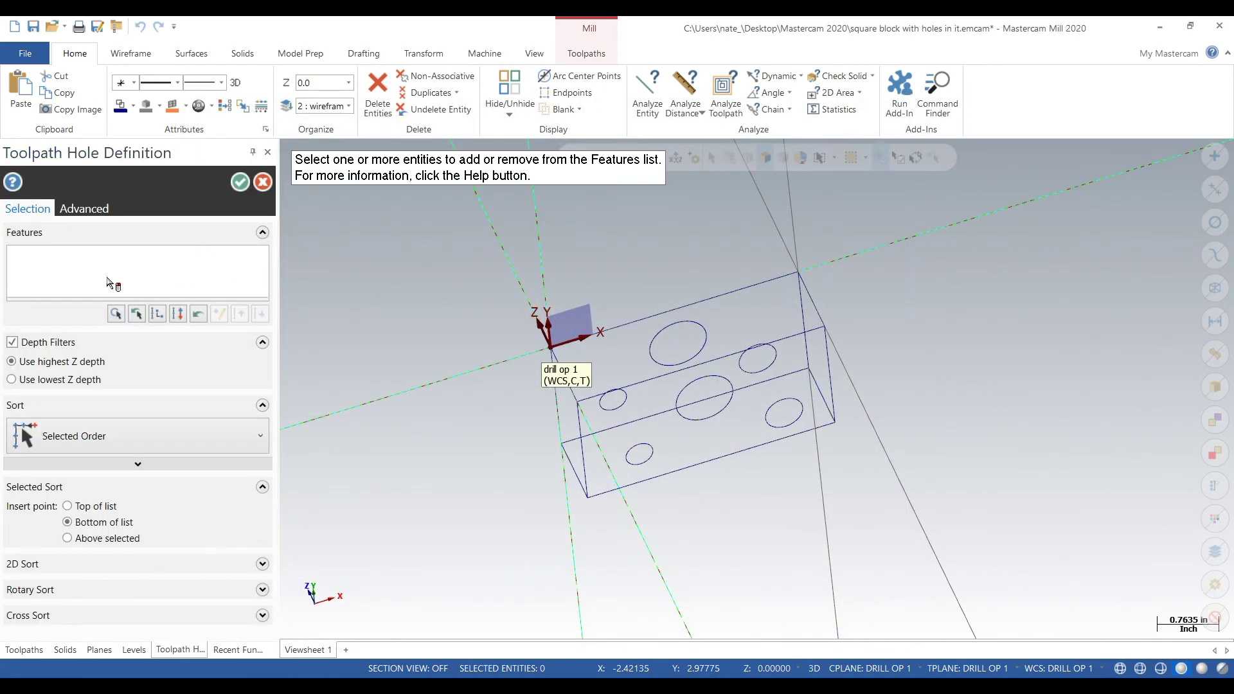
- Make the top hole the drill operation's only geometry
{"action": "left_click", "coordinate": [676, 347]}
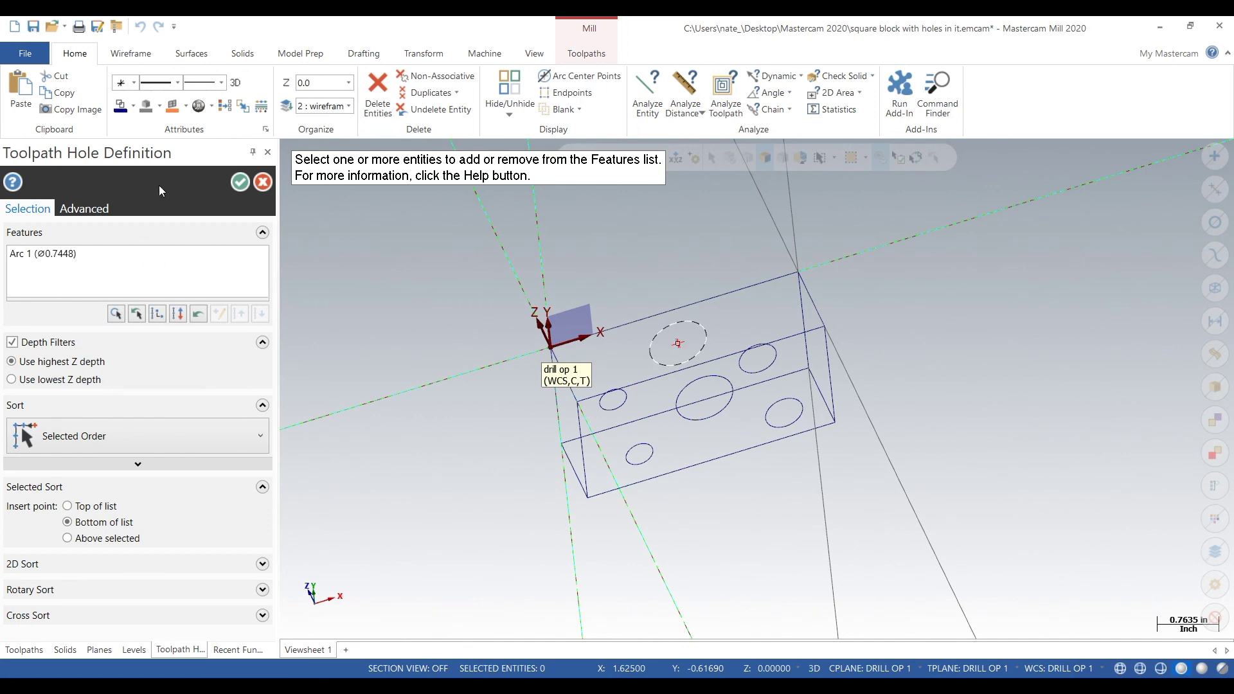
{"action": "left_click", "coordinate": [240, 183]}
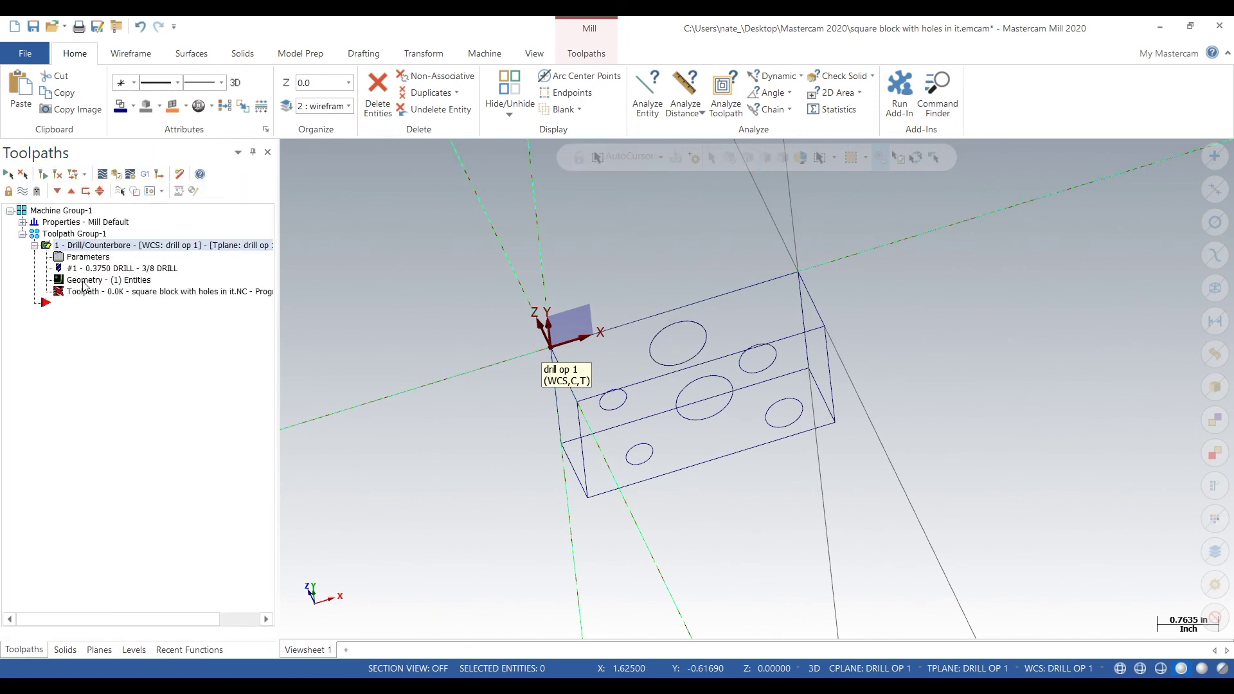
{"action": "left_click", "coordinate": [99, 259]}
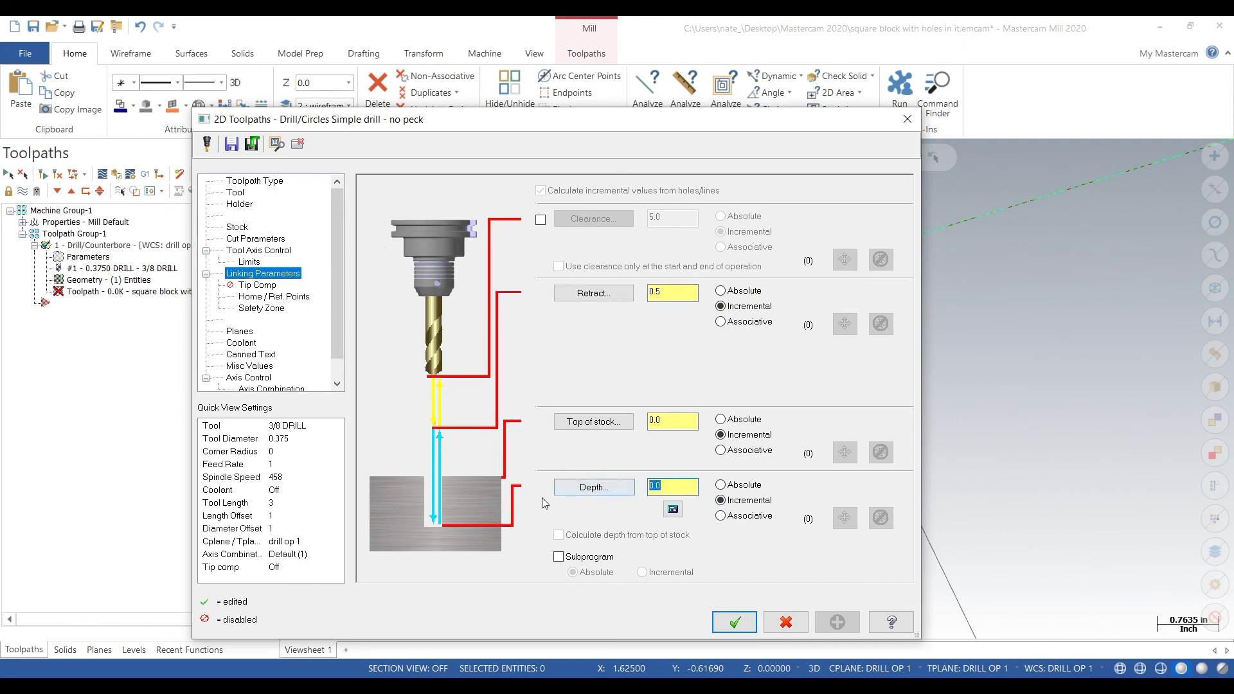
- Pick the drilling depth at the hole centre and start retyping it as -1
{"action": "left_click", "coordinate": [601, 492]}
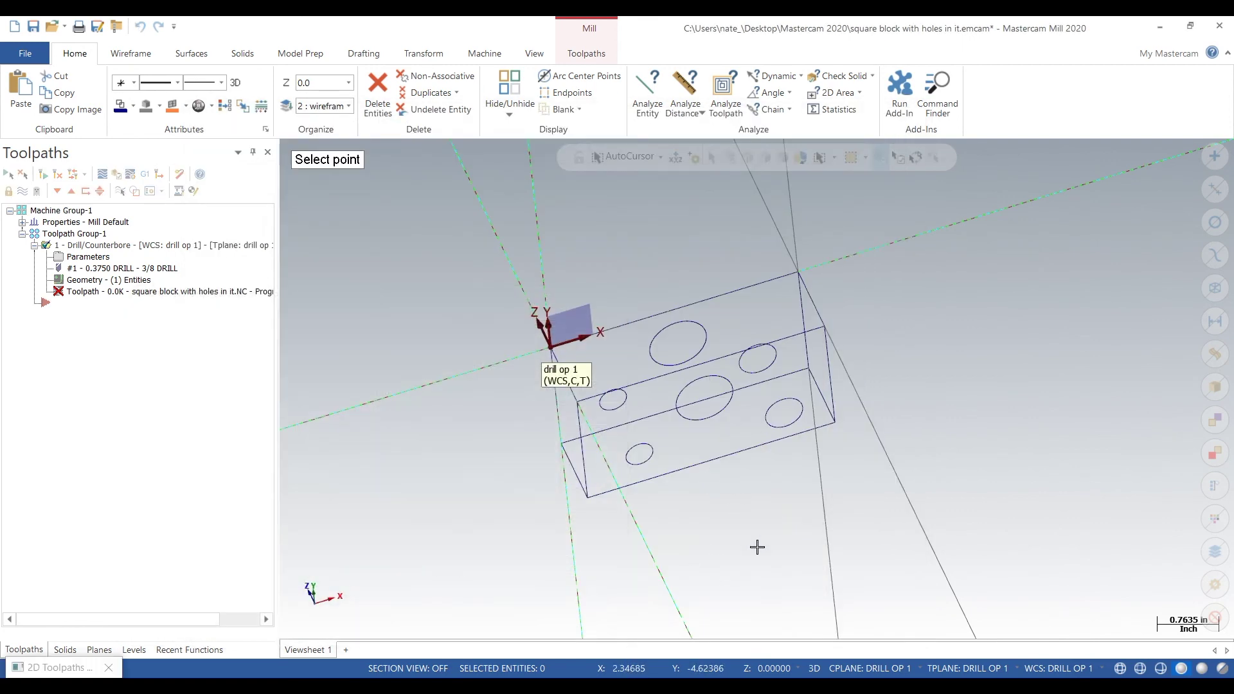
{"action": "left_click", "coordinate": [706, 407]}
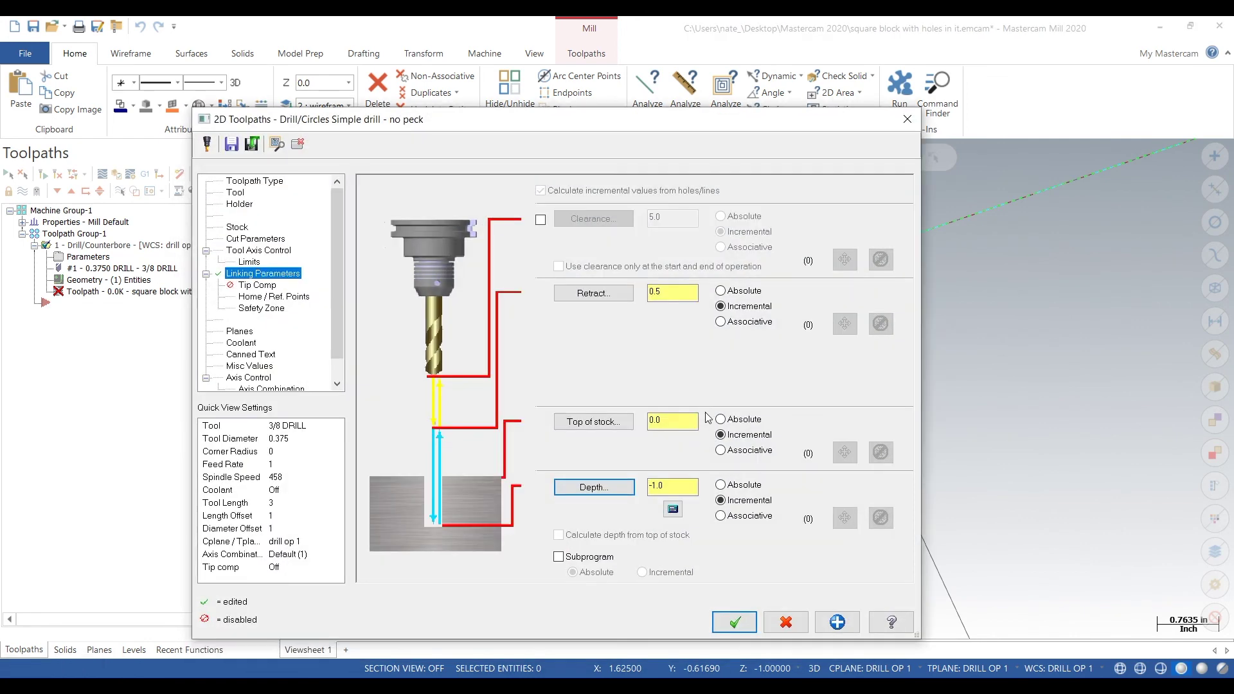
{"action": "left_click", "coordinate": [672, 486]}
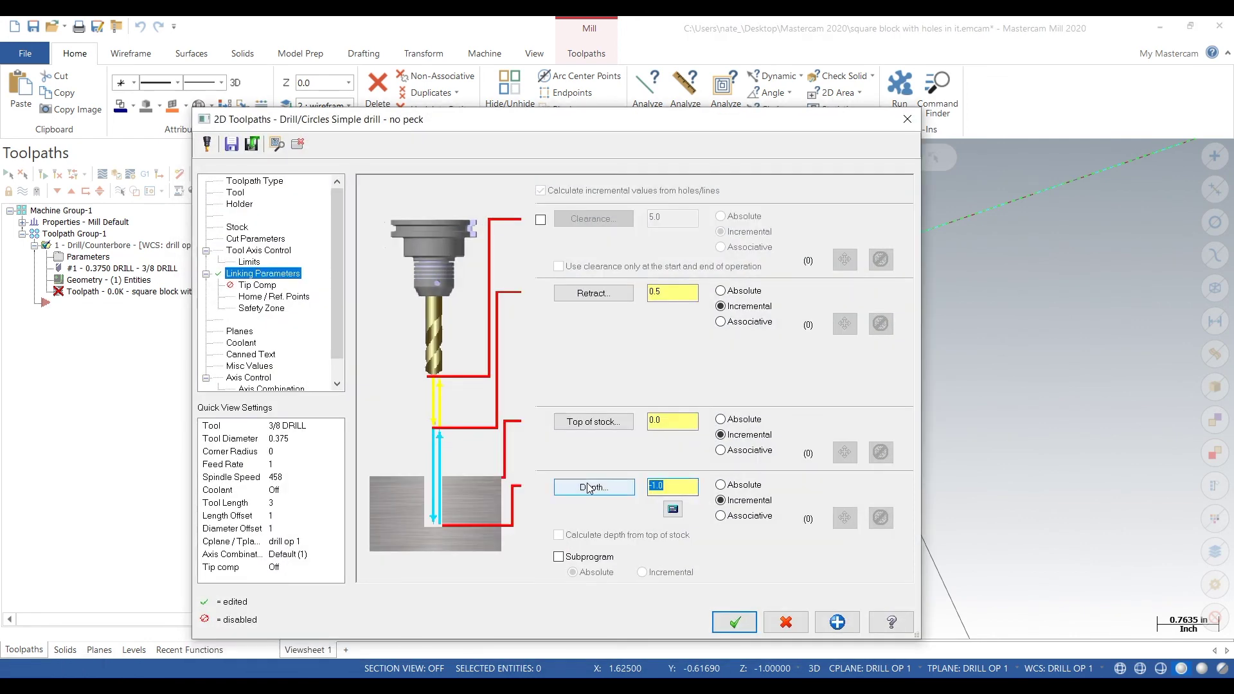
{"action": "type", "text": "-"}
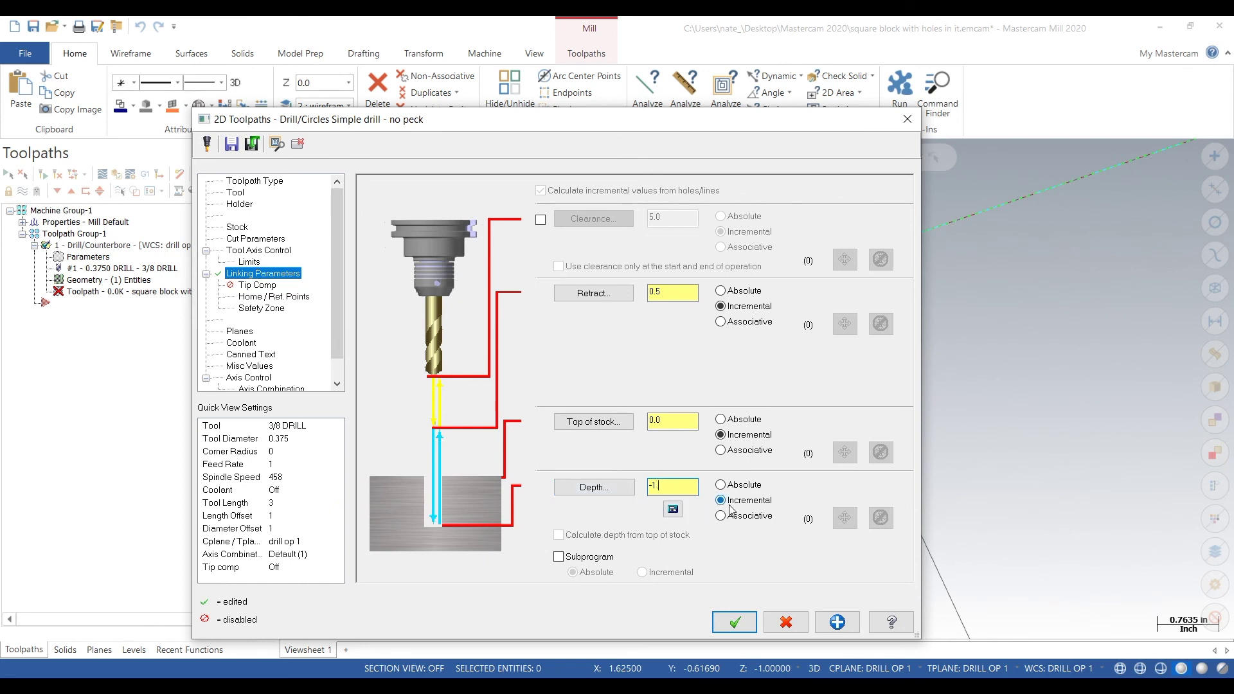
- Make depth and retract absolute, enable clearance at 1, and set retract to 0.25
{"action": "left_click", "coordinate": [720, 484]}
{"action": "left_click", "coordinate": [720, 290]}
{"action": "left_click", "coordinate": [540, 220]}
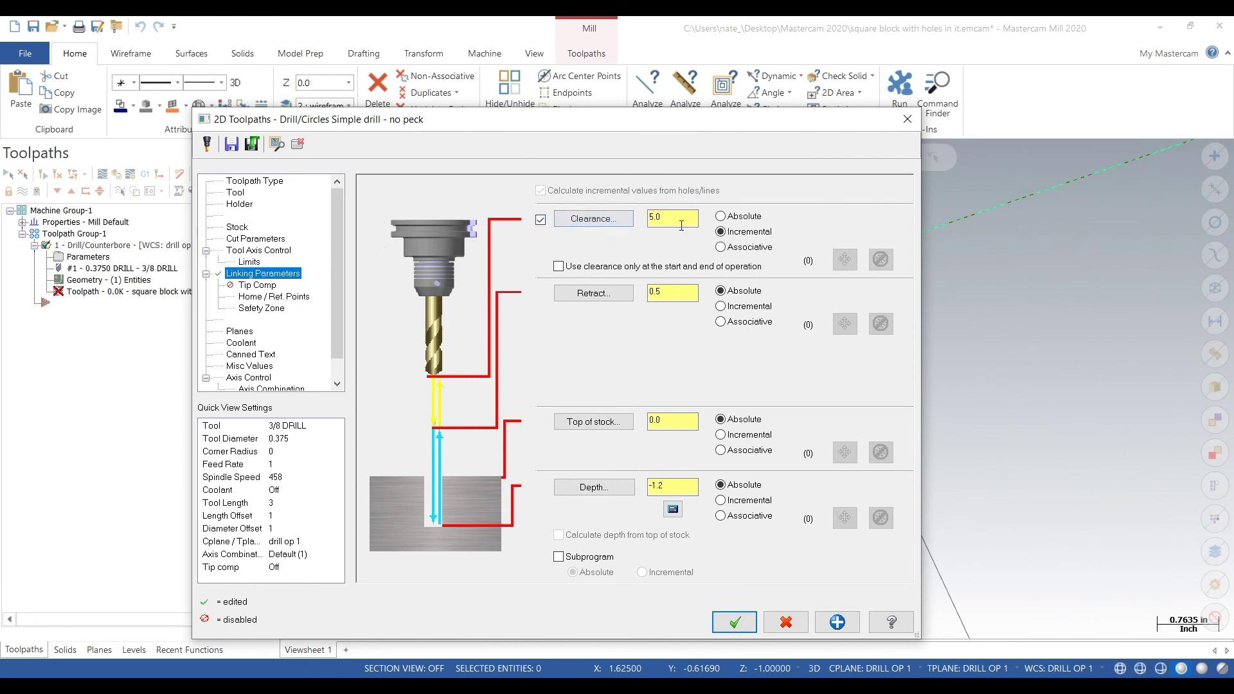
{"action": "type", "text": "1"}
{"action": "key", "text": "BackSpace"}
{"action": "type", "text": "25"}
{"action": "left_click", "coordinate": [265, 241]}
- Switch the cycle to Peck Drill with a 0.025 peck, turn flood coolant On, and accept
{"action": "left_click", "coordinate": [589, 200]}
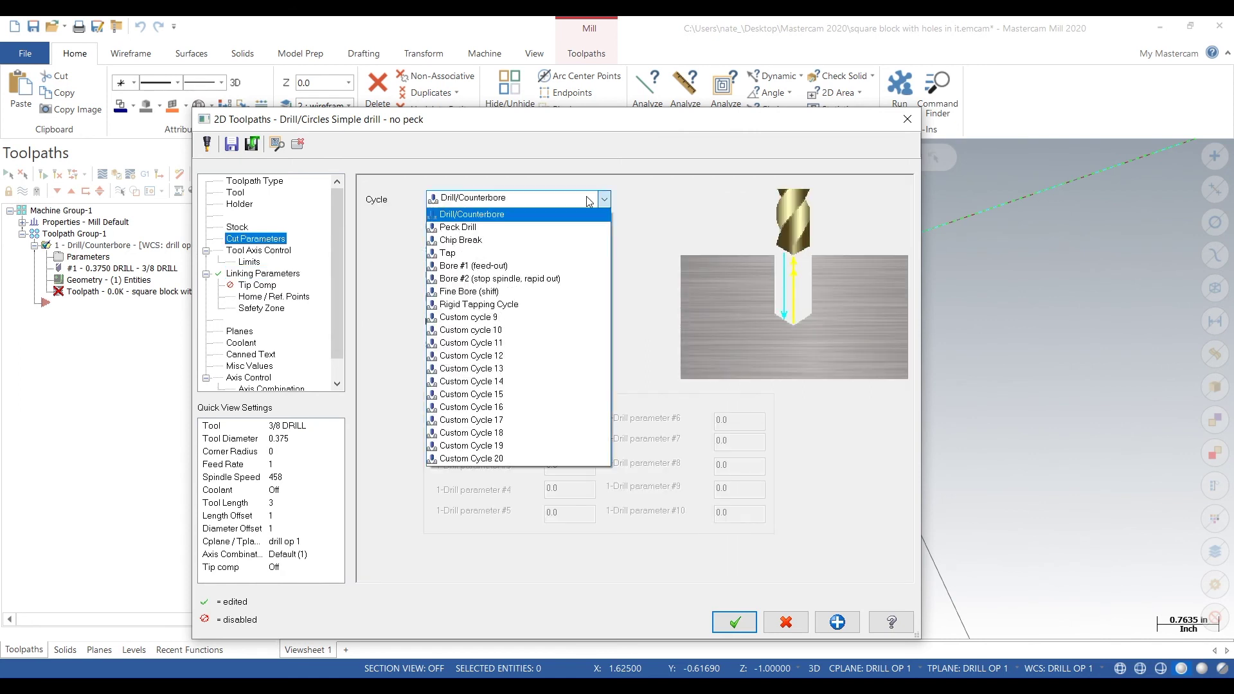
{"action": "left_click", "coordinate": [521, 226]}
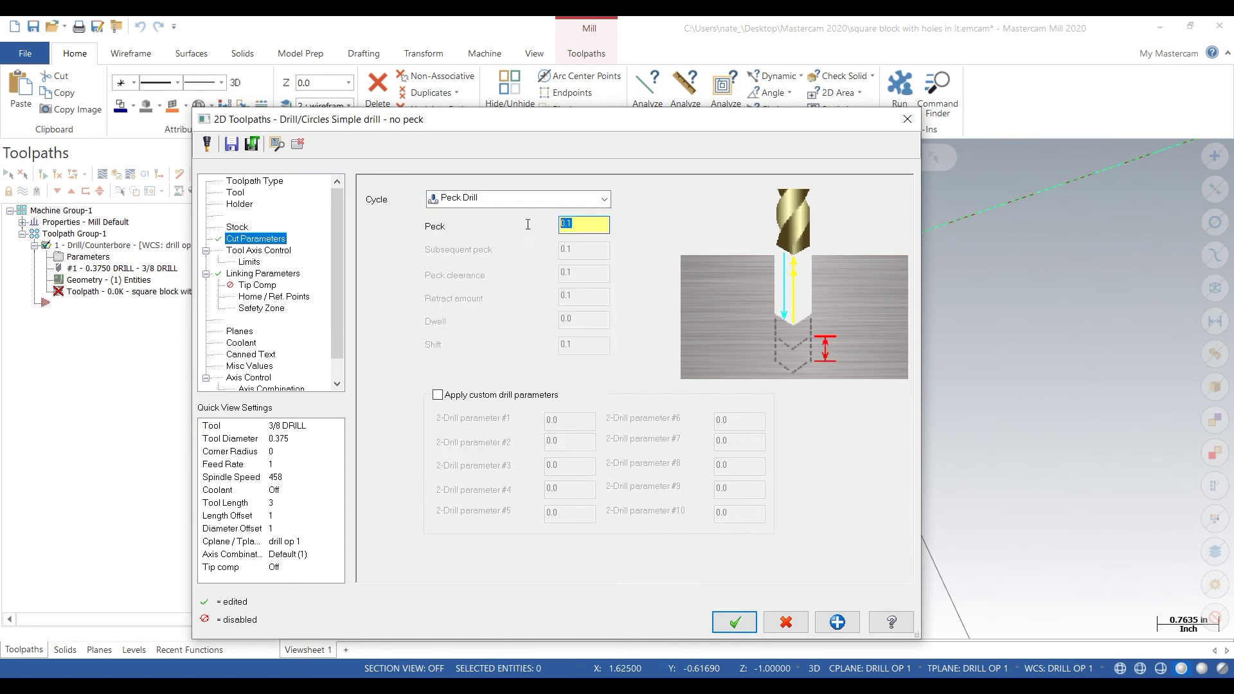
{"action": "type", "text": "0."}
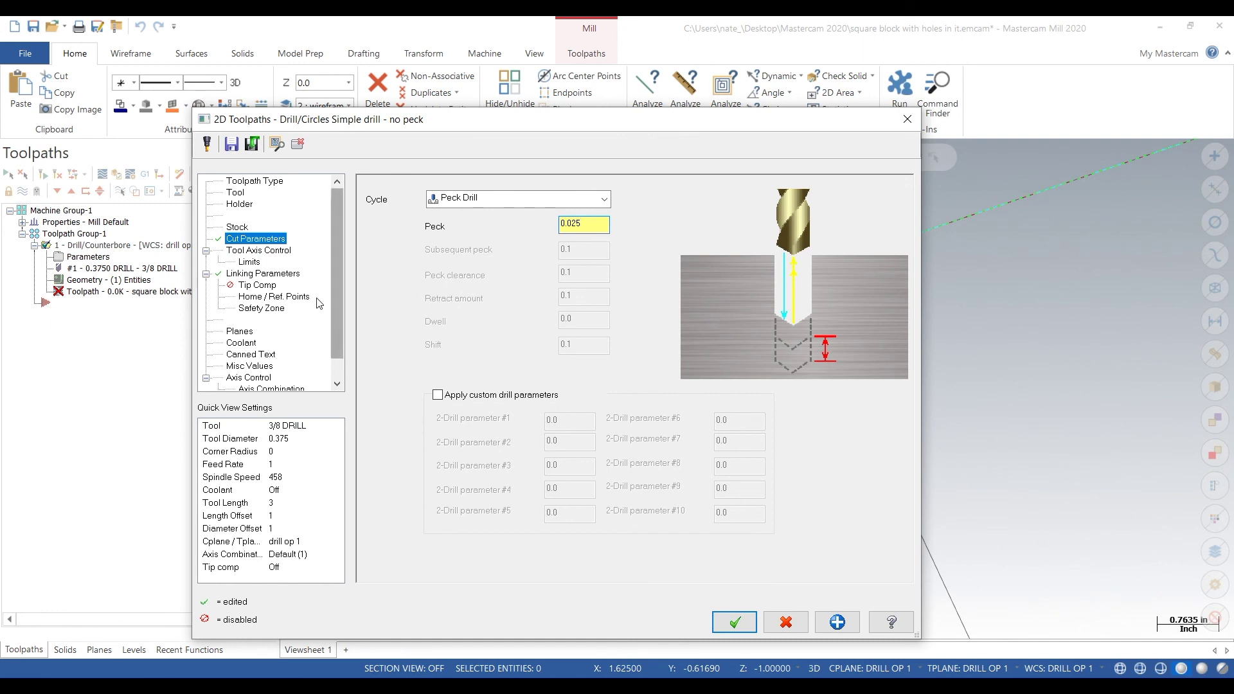
{"action": "left_click", "coordinate": [291, 275]}
{"action": "left_click", "coordinate": [249, 344]}
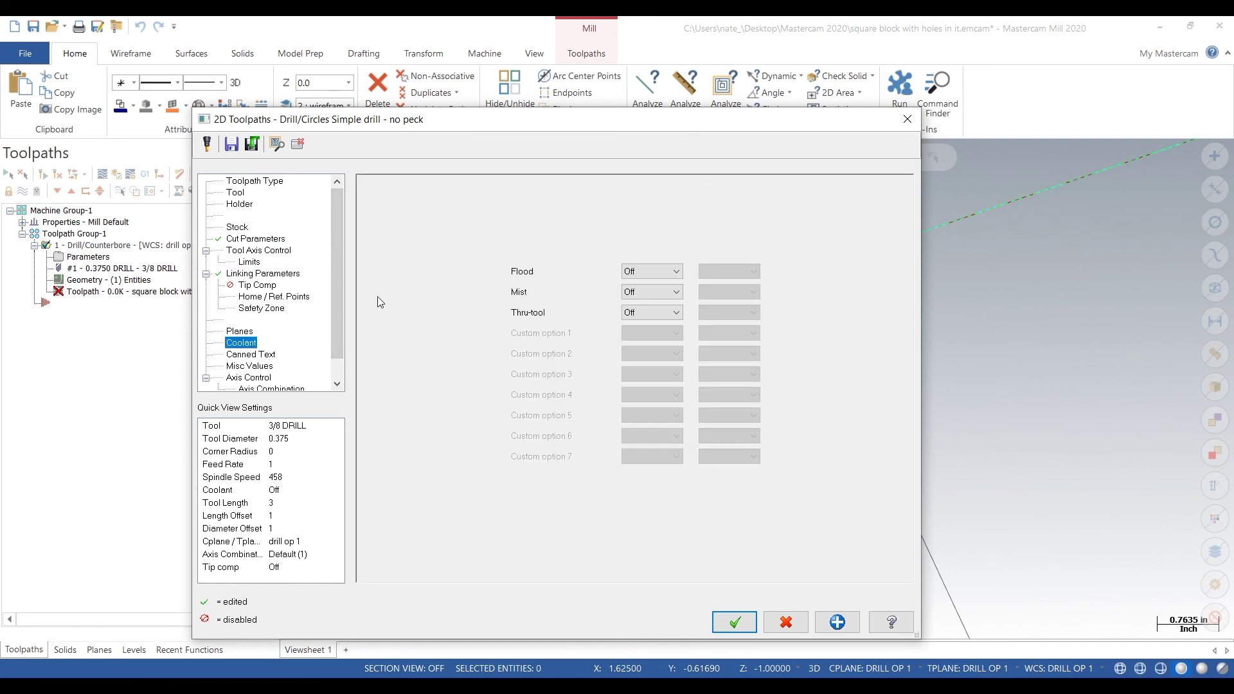
{"action": "left_click", "coordinate": [649, 271]}
{"action": "left_click", "coordinate": [649, 285]}
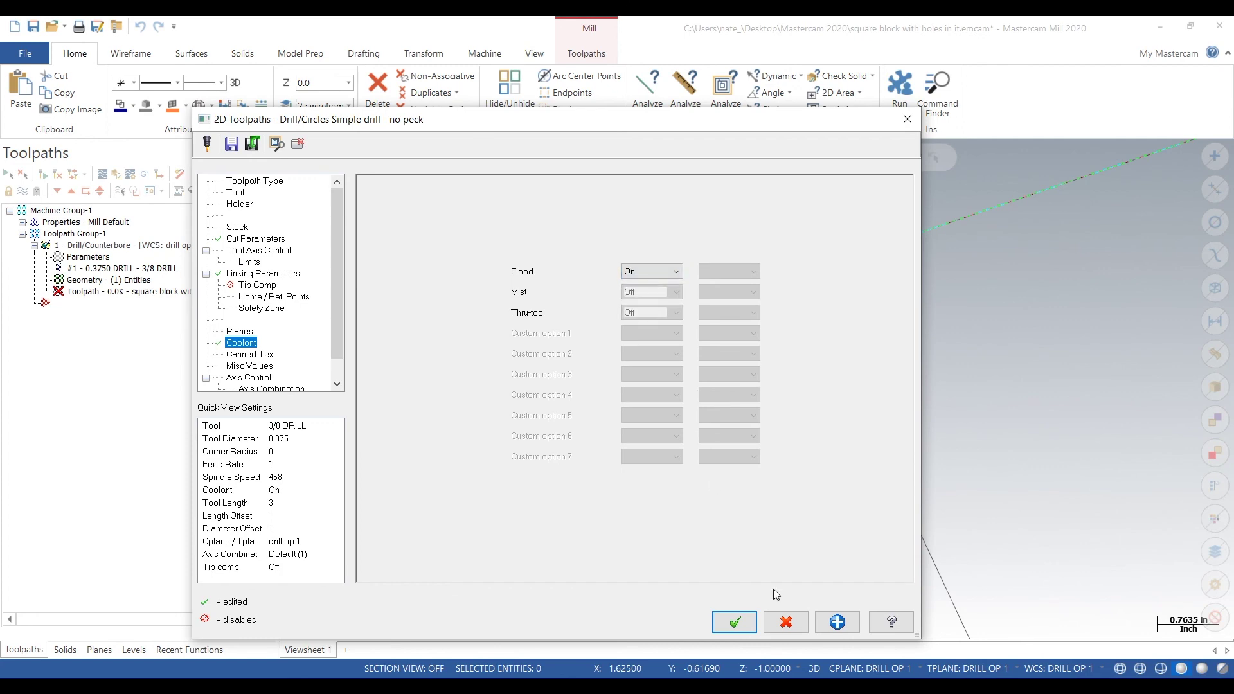
{"action": "left_click", "coordinate": [734, 622]}
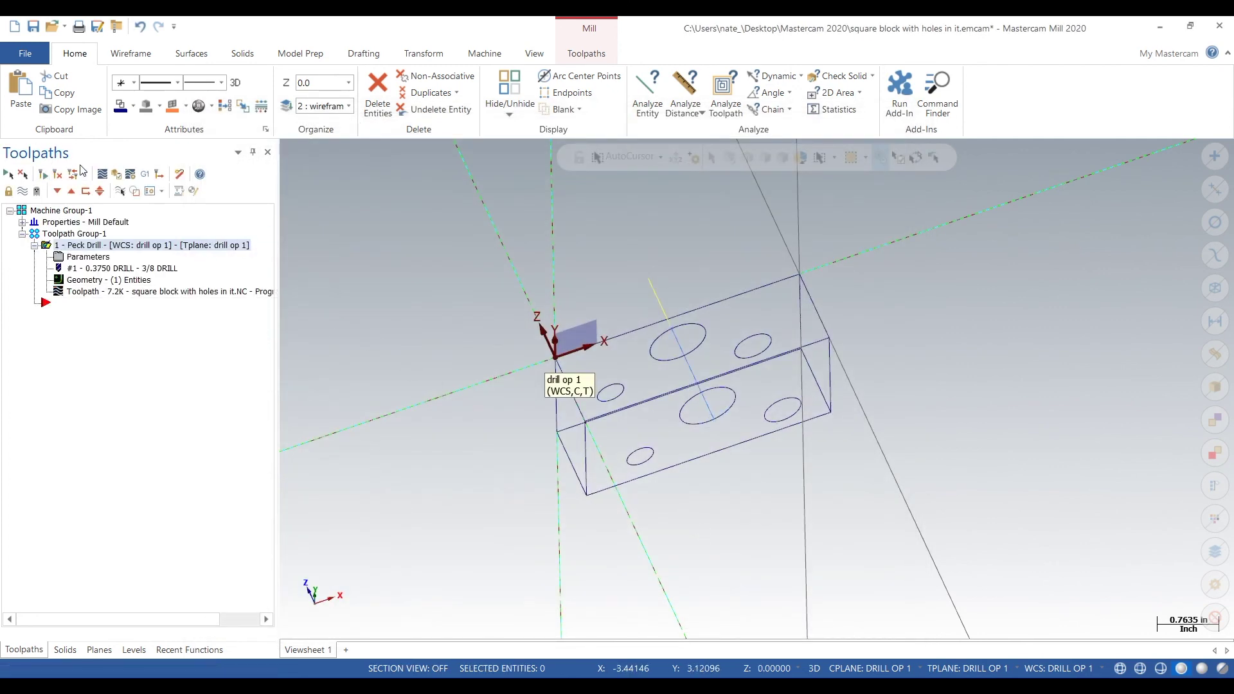
- Backplot the peck drill toolpath to watch the 3/8 drill plunge into the top hole
{"action": "left_click", "coordinate": [103, 175]}
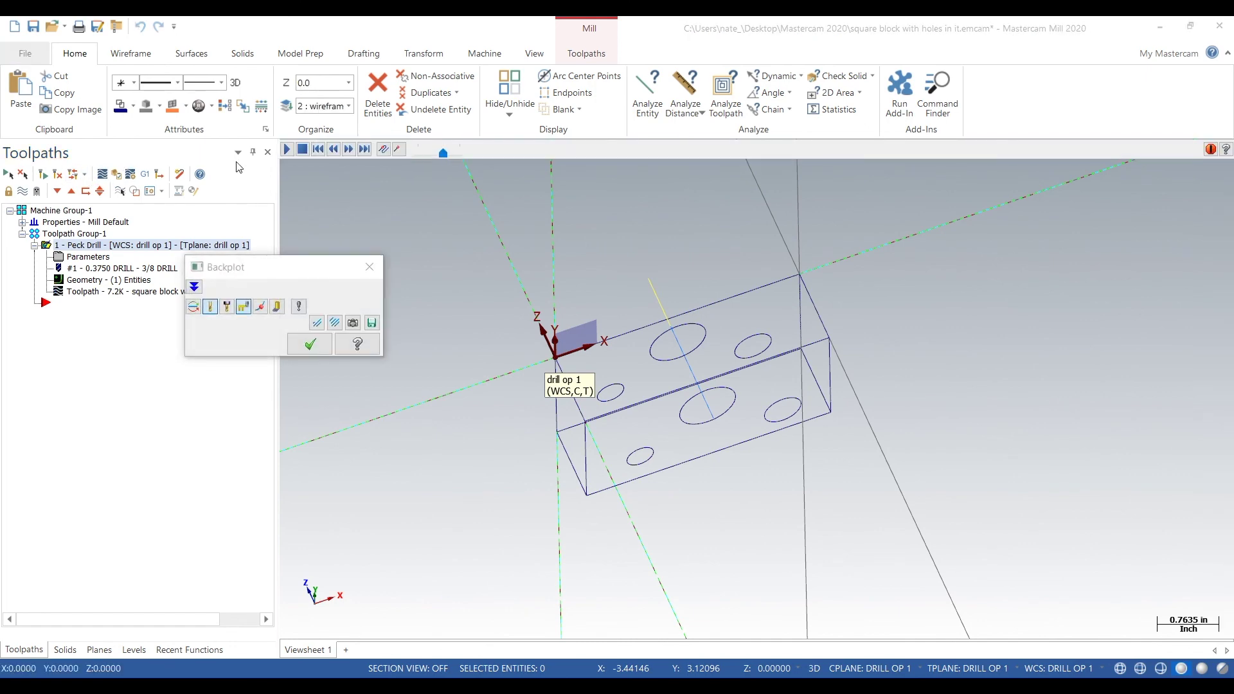
{"action": "left_click", "coordinate": [286, 150]}
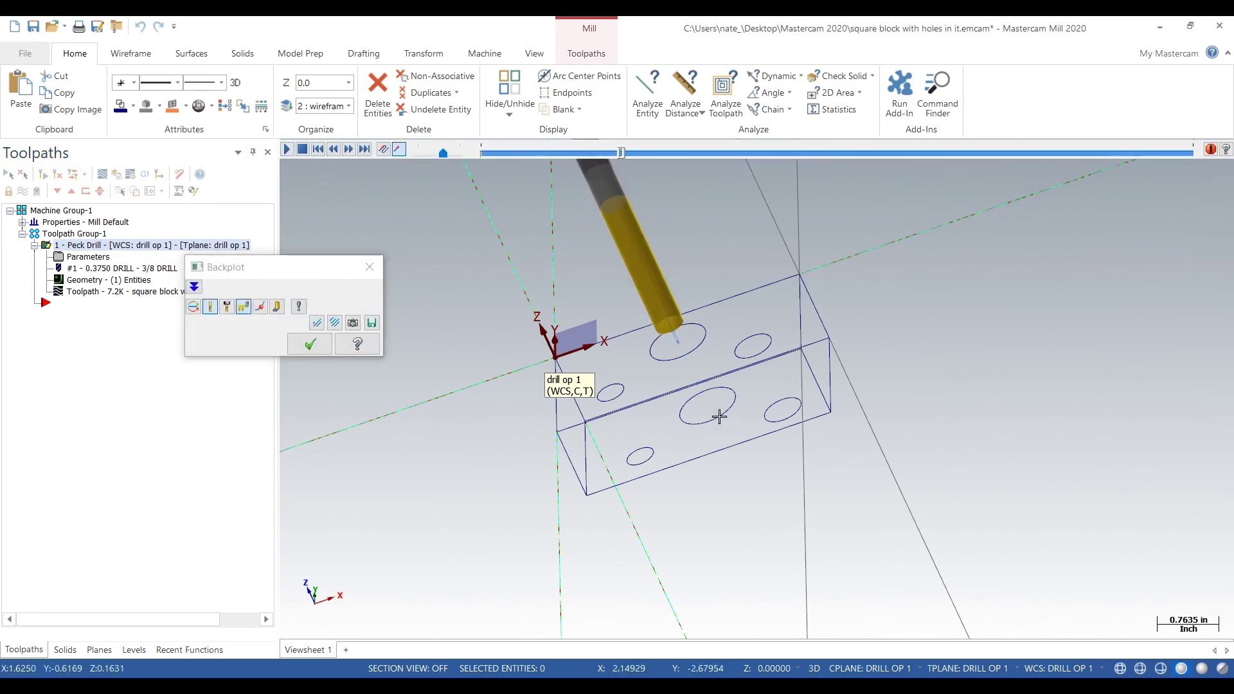
{"action": "mouse_move", "coordinate": [716, 413]}
{"action": "middle_mouse_down"}
{"action": "mouse_move", "coordinate": [675, 422]}
{"action": "mouse_move", "coordinate": [726, 432]}
{"action": "middle_mouse_up"}
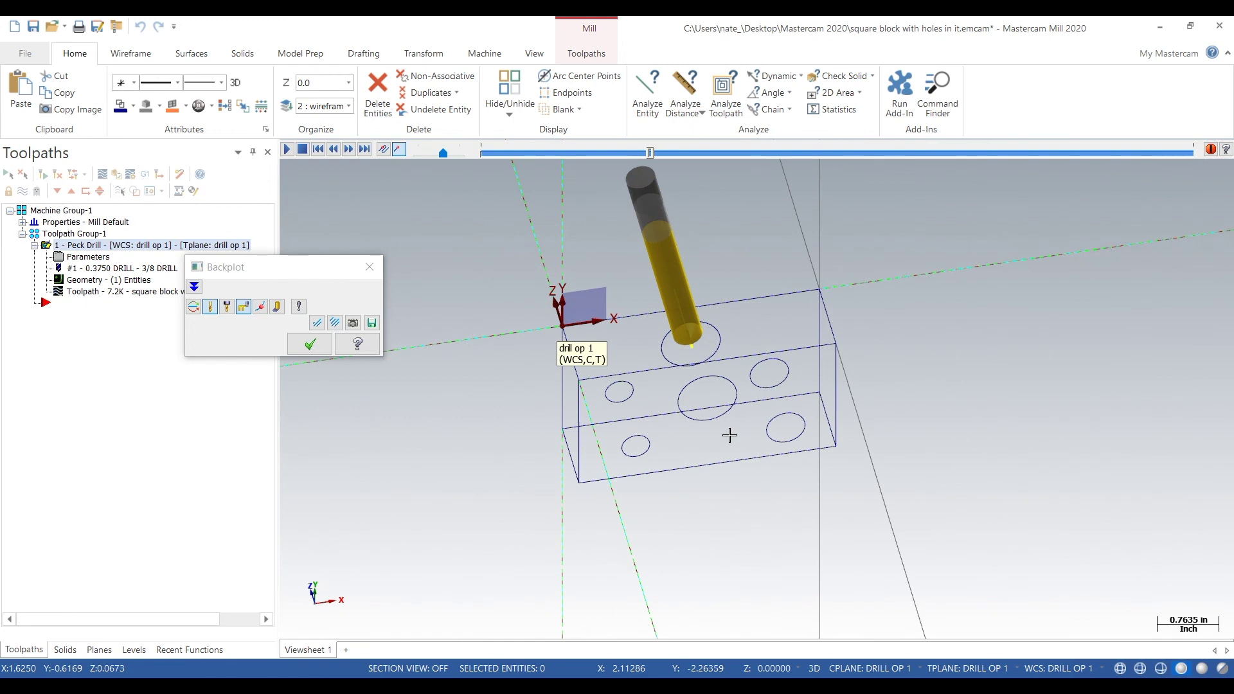
{"action": "left_click", "coordinate": [370, 267]}
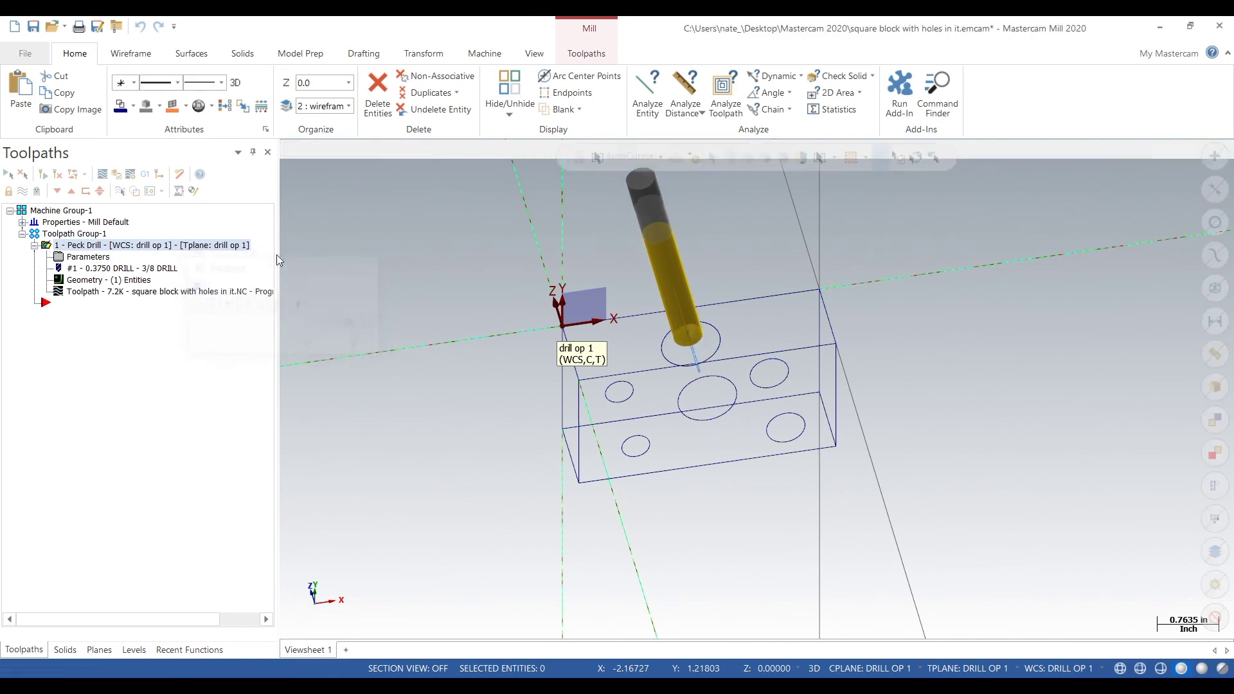
- Check the peck drill's tool settings and close them unchanged
{"action": "left_click", "coordinate": [90, 257]}
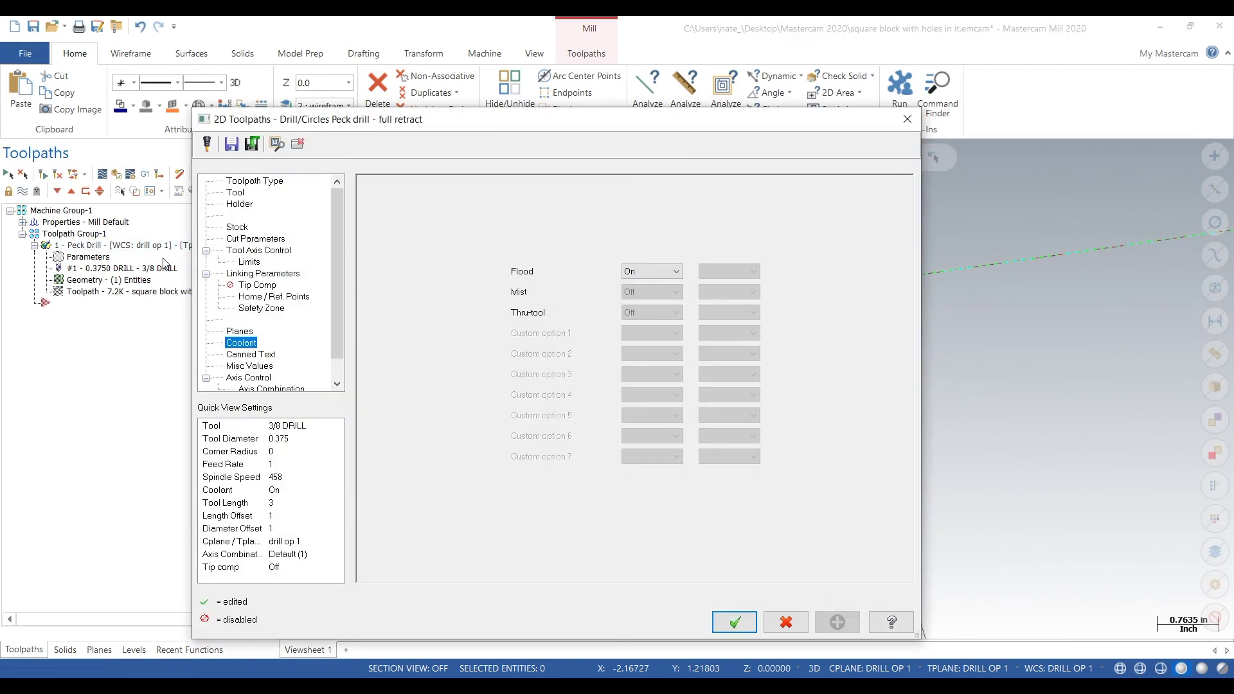
{"action": "left_click", "coordinate": [236, 193]}
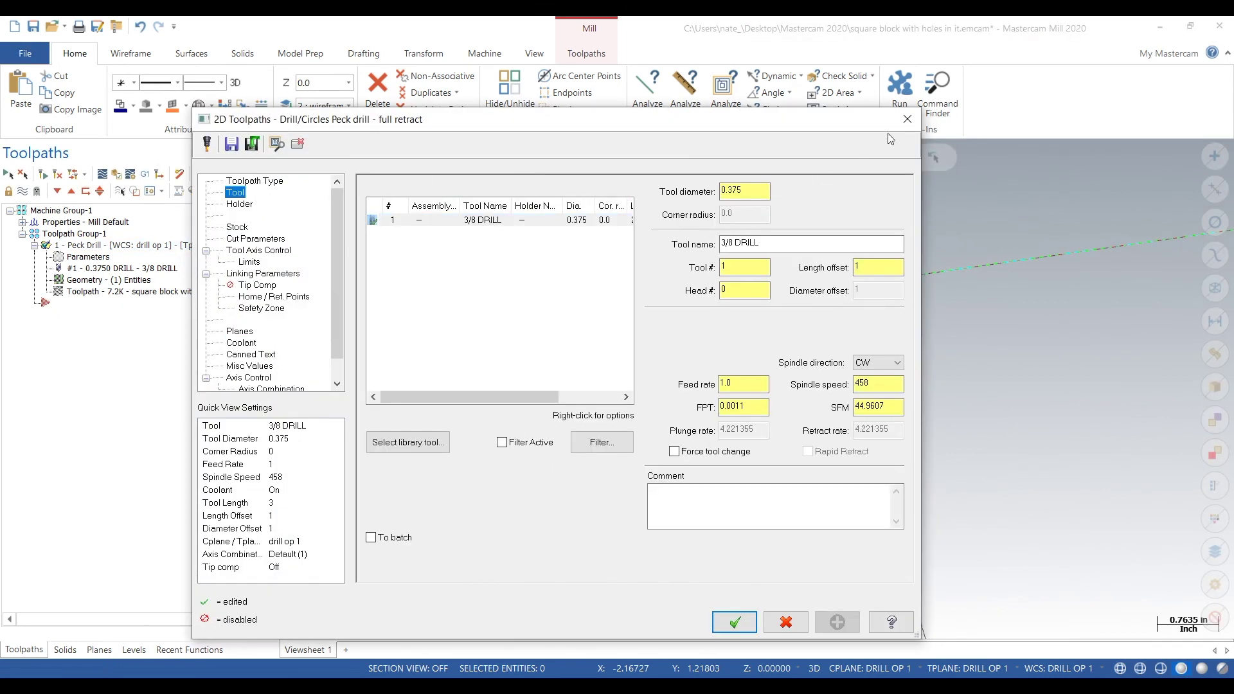
{"action": "left_click", "coordinate": [906, 119]}
- Measure the top hole's diameter as 0.7448, then reopen the peck drill parameters
{"action": "left_click", "coordinate": [689, 83]}
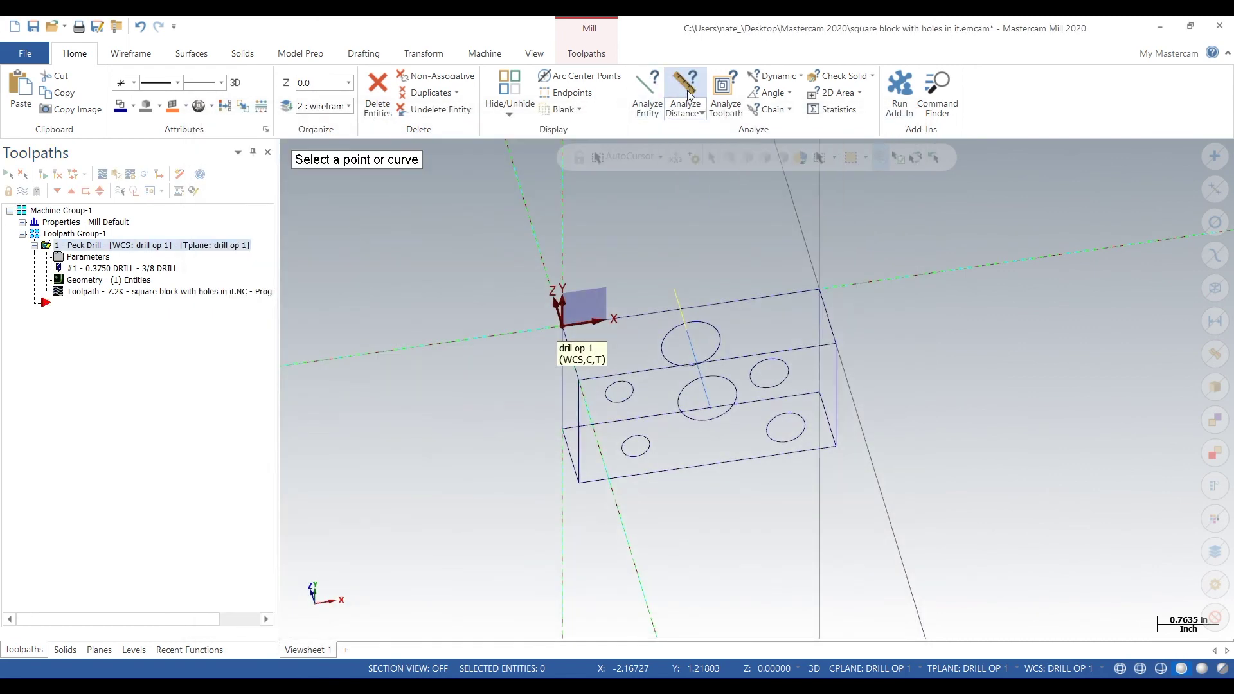
{"action": "left_click", "coordinate": [715, 331]}
{"action": "left_click", "coordinate": [175, 178]}
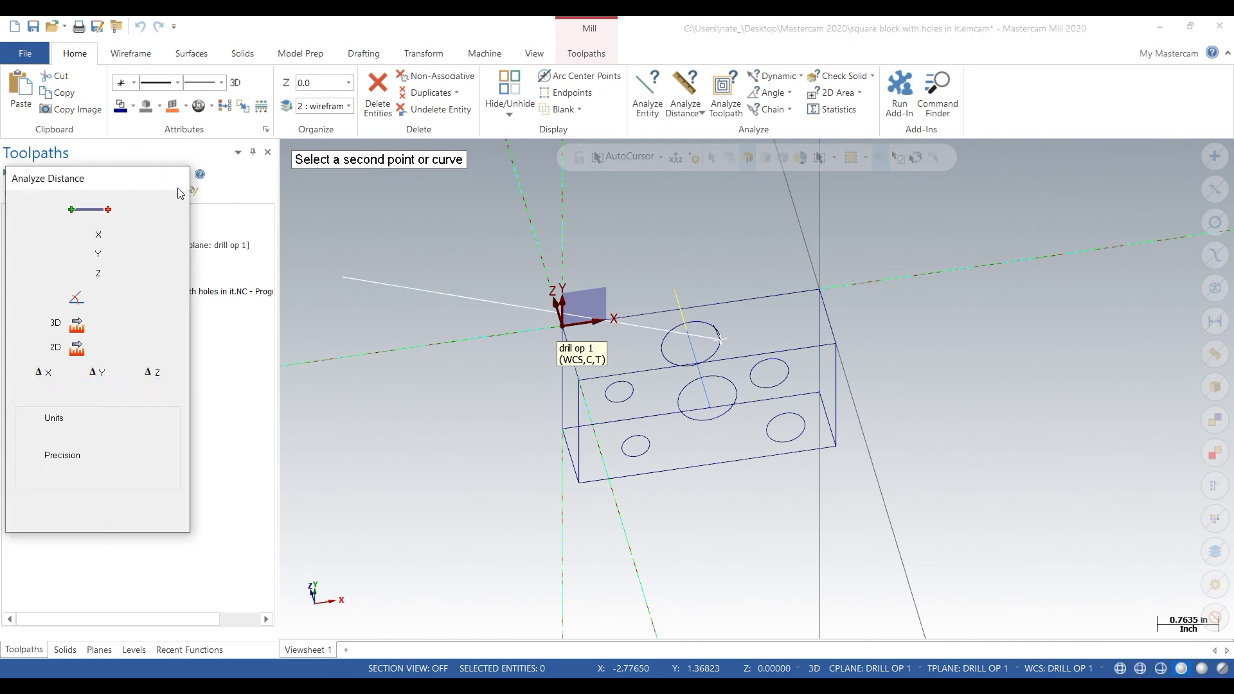
{"action": "left_click", "coordinate": [774, 76]}
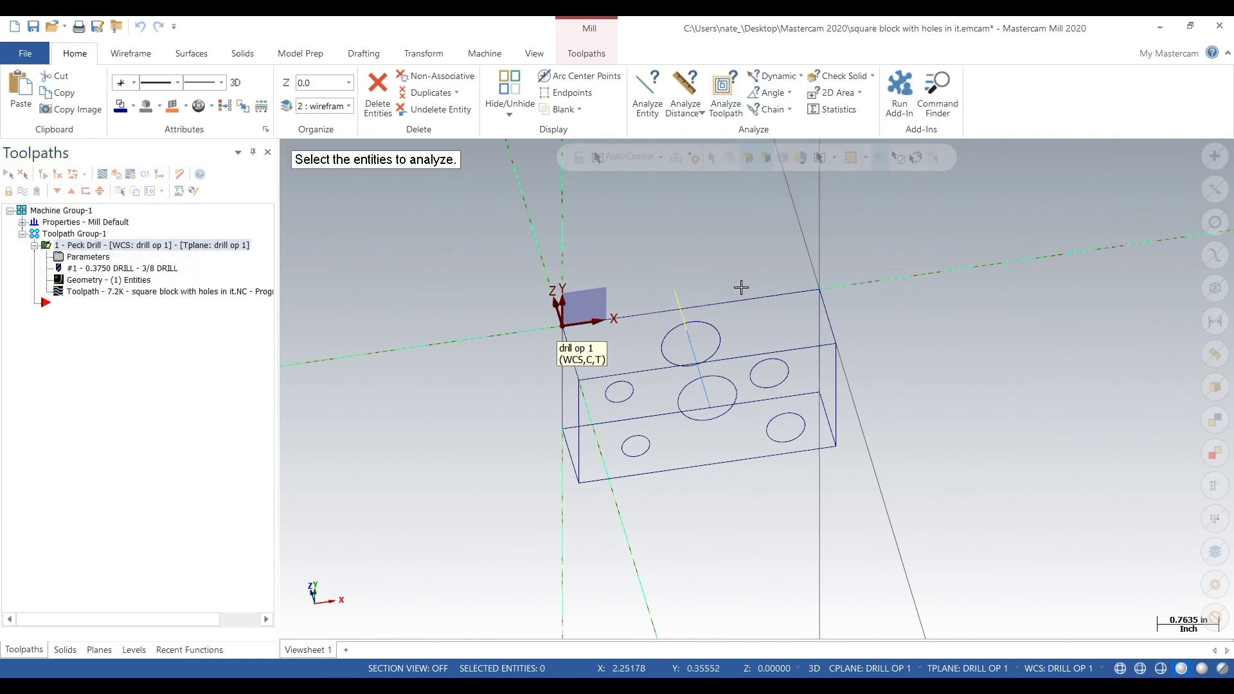
{"action": "left_click", "coordinate": [714, 325]}
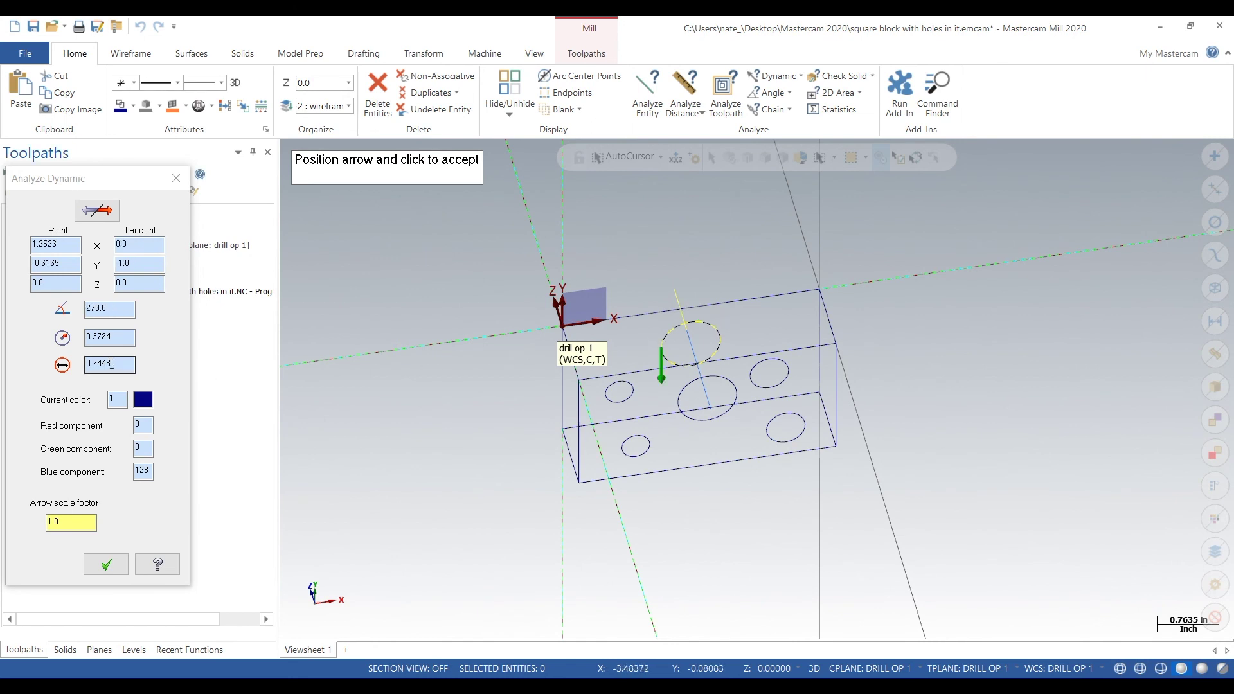
{"action": "left_click", "coordinate": [175, 177]}
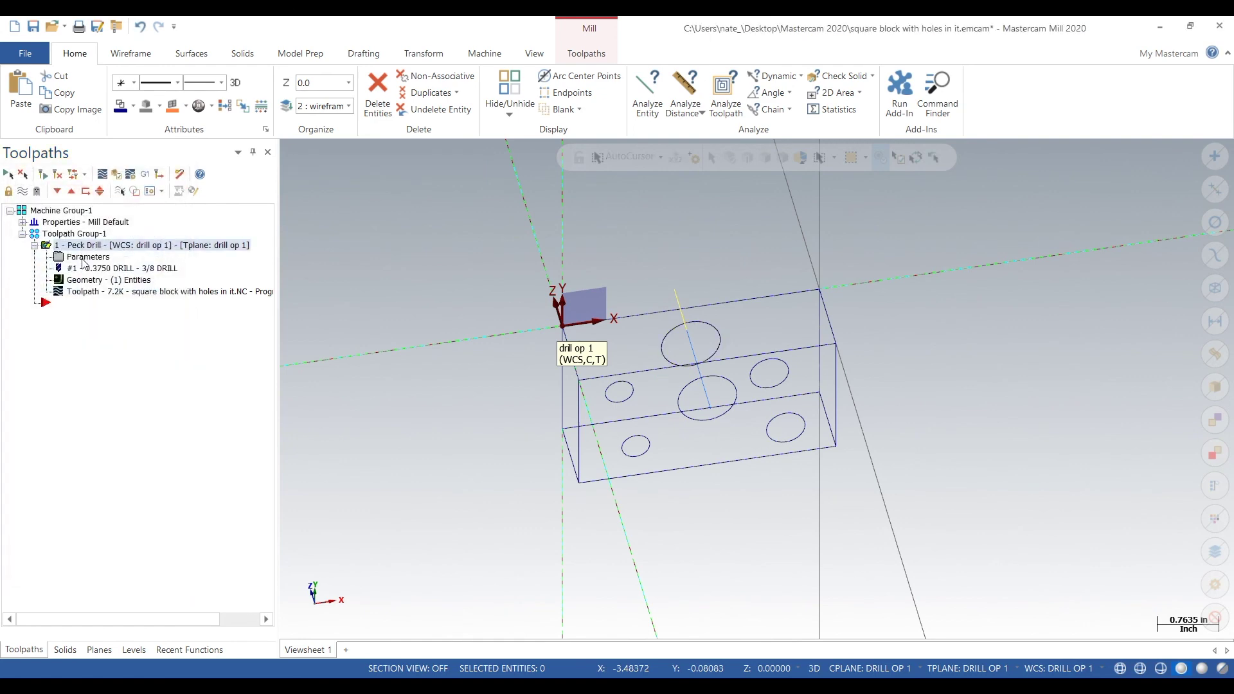
{"action": "left_click", "coordinate": [84, 257]}
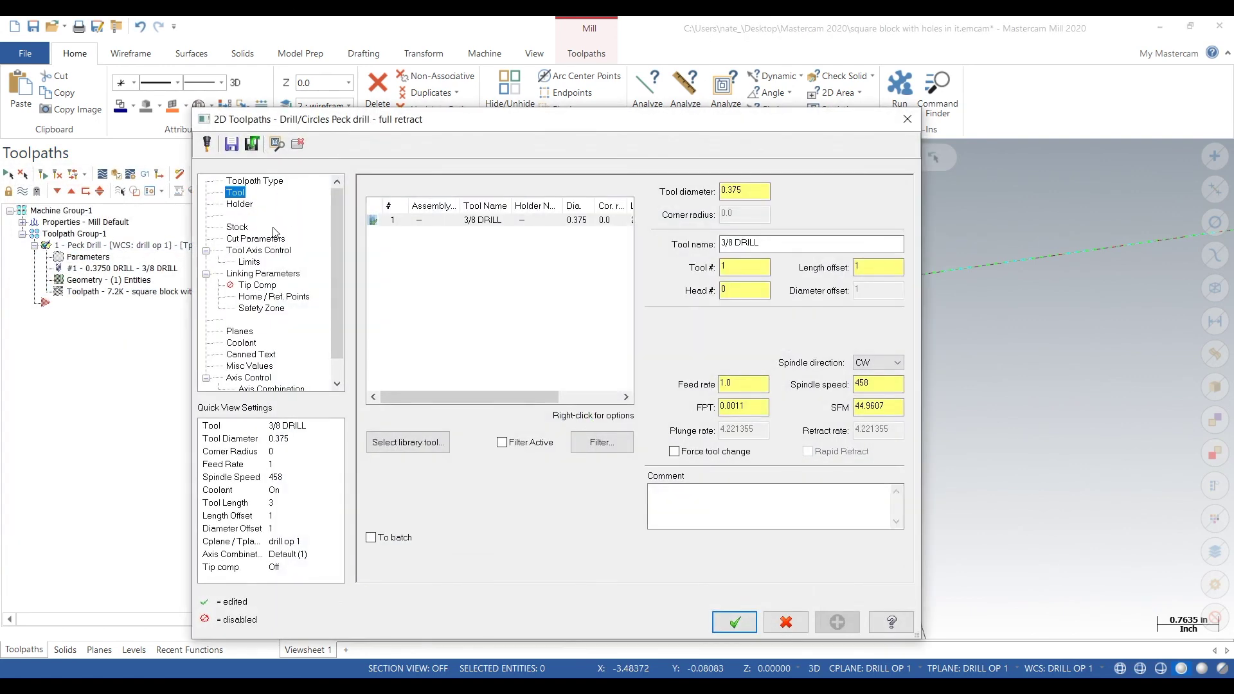
- Edit the 3/8 DRILL to a 0.75 drill diameter and 0.75 shank diameter
{"action": "right_click", "coordinate": [505, 226]}
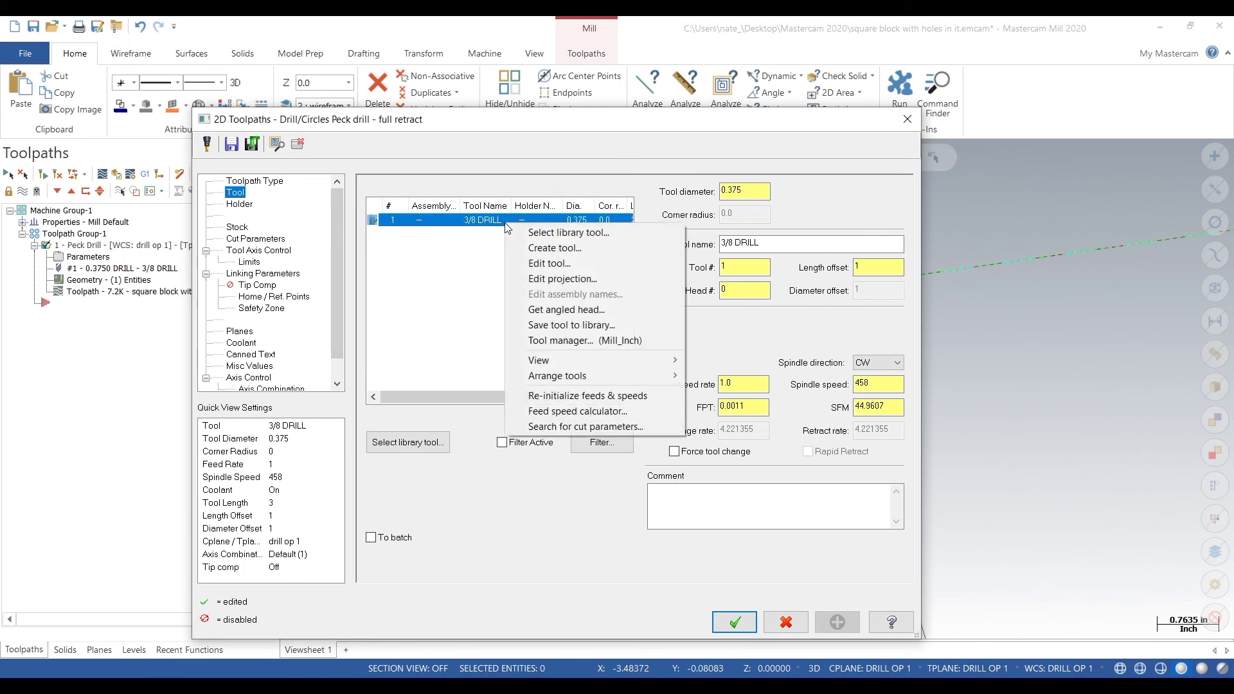
{"action": "left_click", "coordinate": [554, 262]}
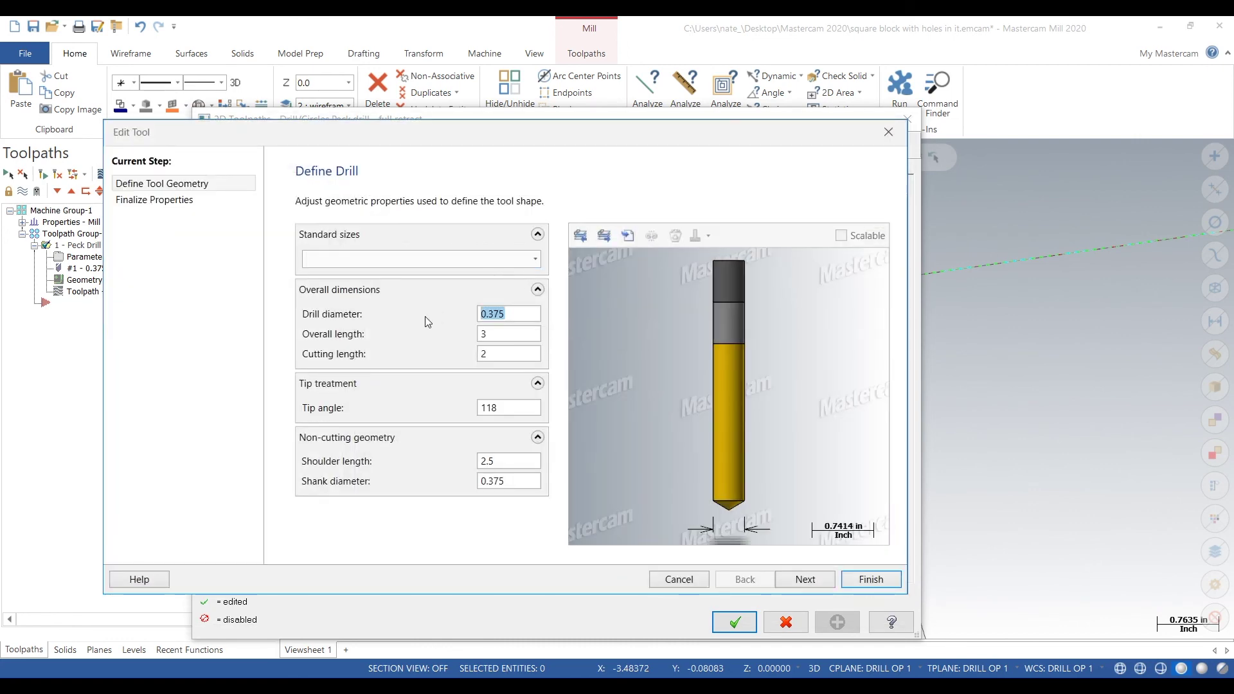
{"action": "type", "text": "0.75"}
{"action": "left_click", "coordinate": [501, 334]}
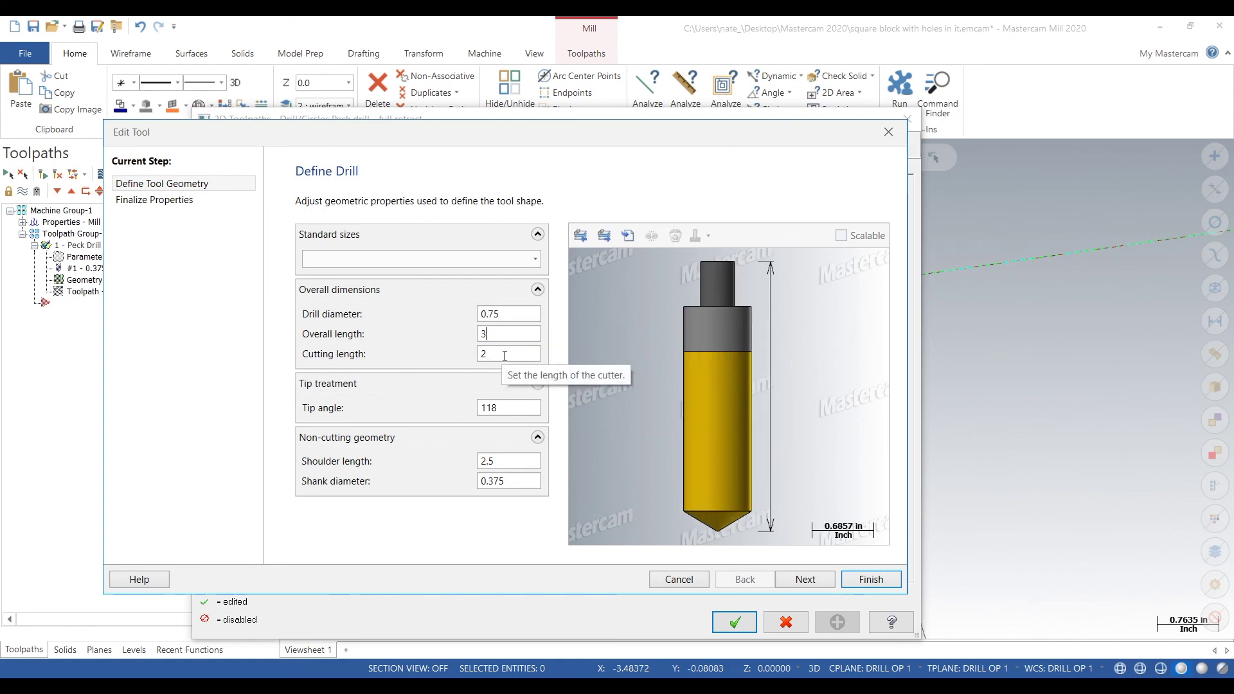
{"action": "left_click", "coordinate": [508, 409]}
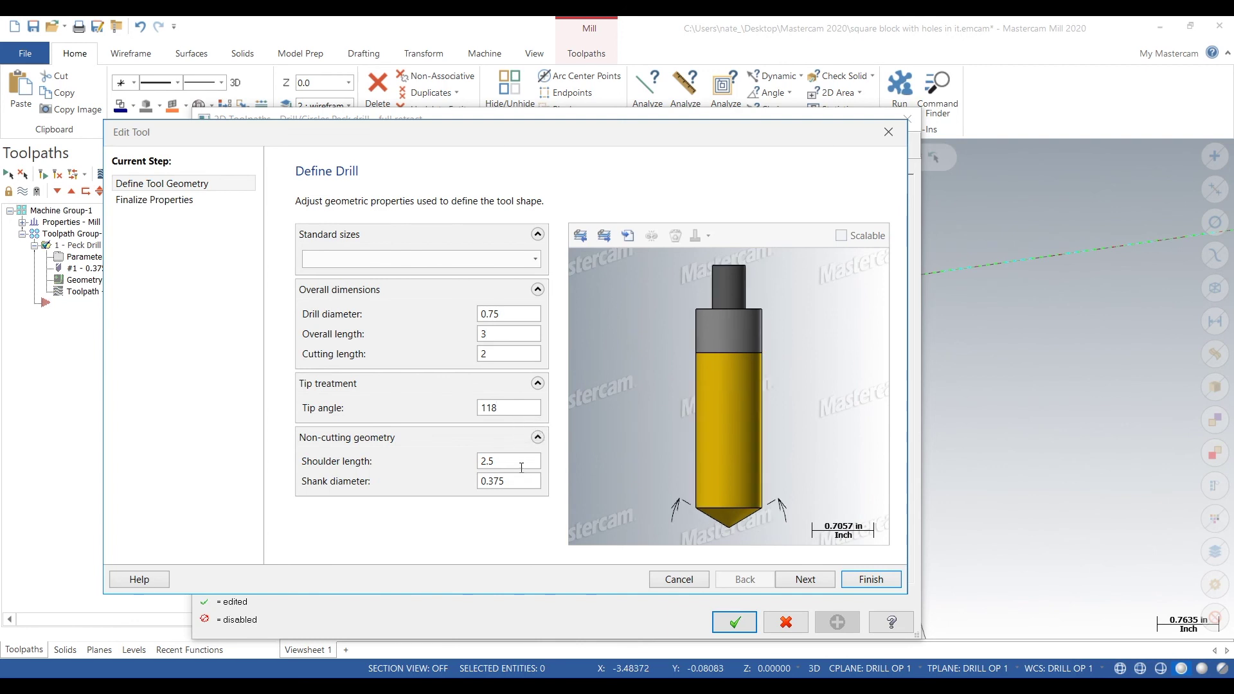
{"action": "left_click", "coordinate": [508, 481]}
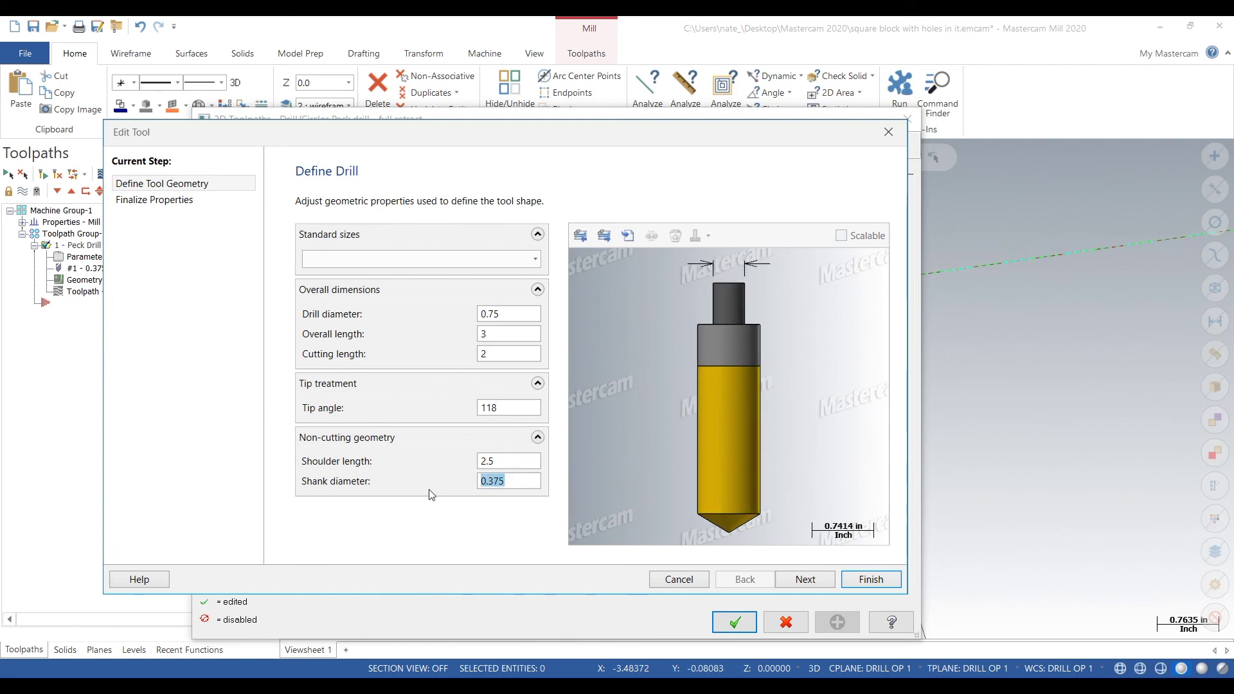
{"action": "type", "text": "0.75"}
{"action": "left_click", "coordinate": [511, 354]}
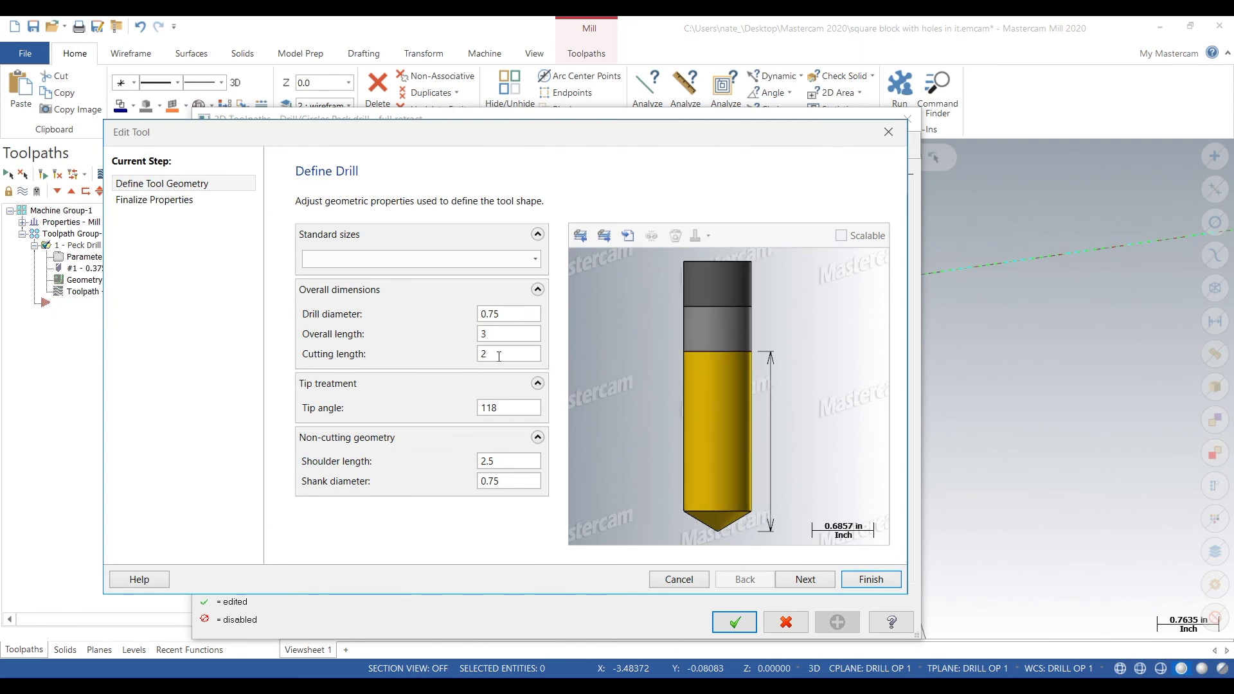
- Set the drill's overall length to 4 in and continue to its finishing properties
{"action": "double_click", "coordinate": [499, 357]}
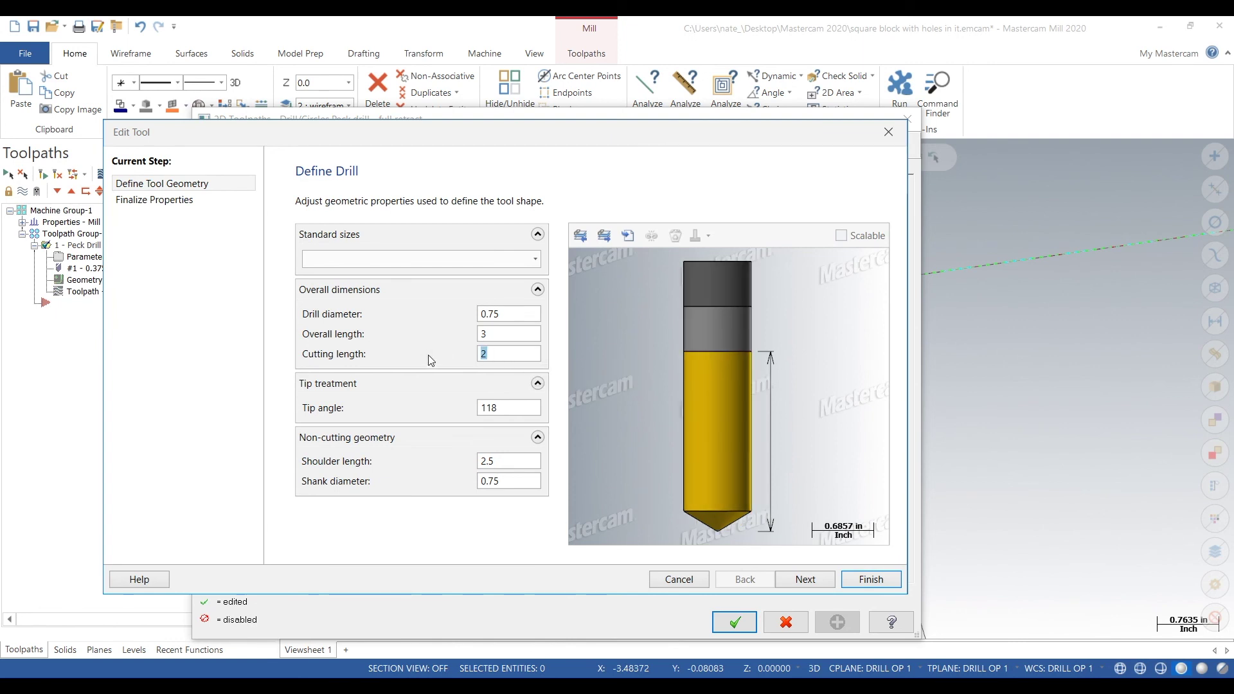
{"action": "left_click", "coordinate": [522, 334]}
{"action": "double_click", "coordinate": [522, 333]}
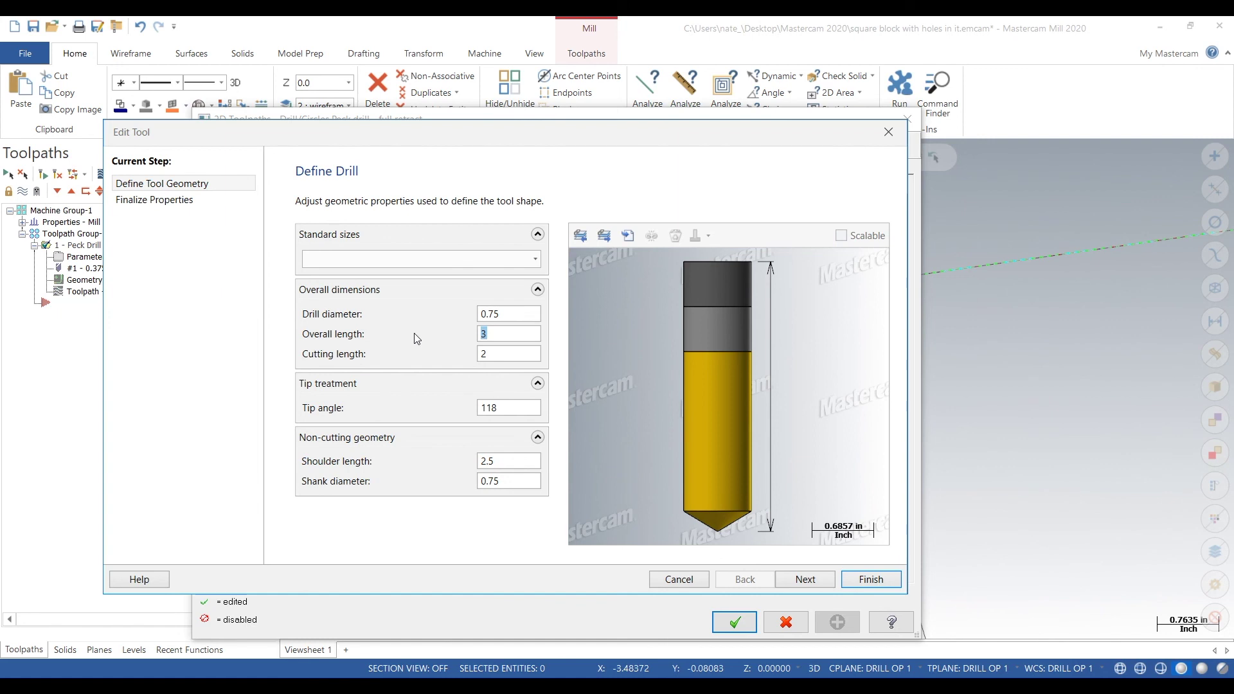
{"action": "left_click", "coordinate": [504, 356]}
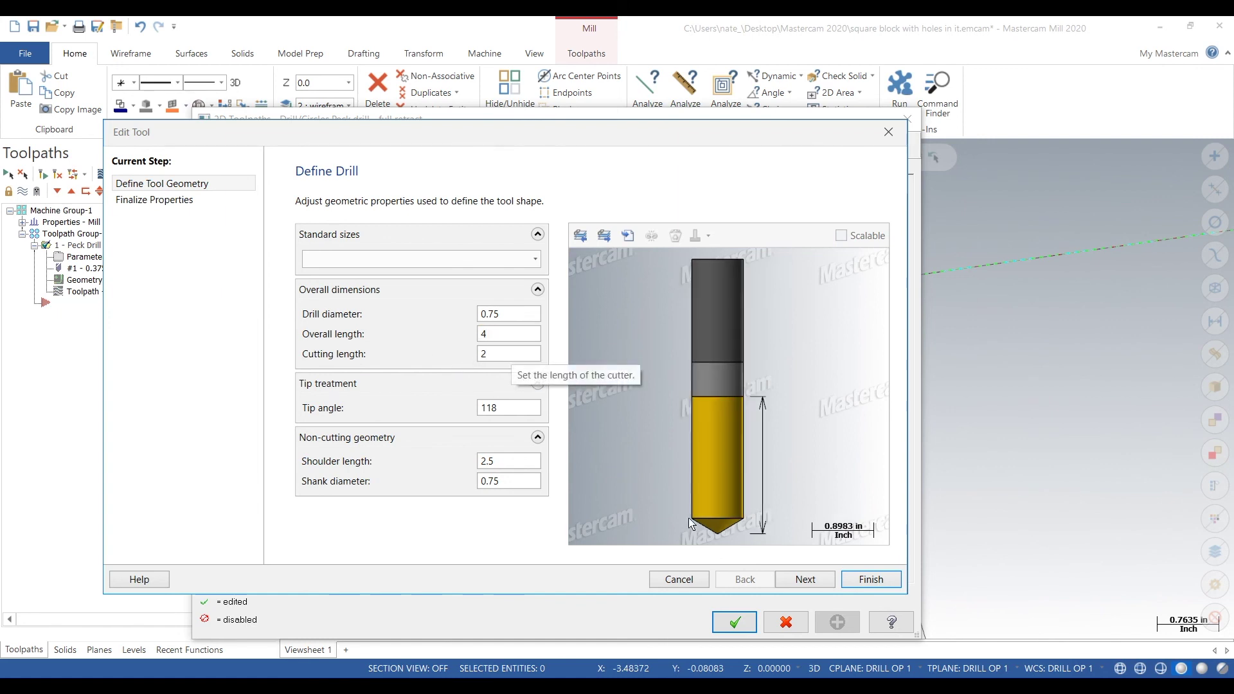
{"action": "left_click", "coordinate": [805, 579]}
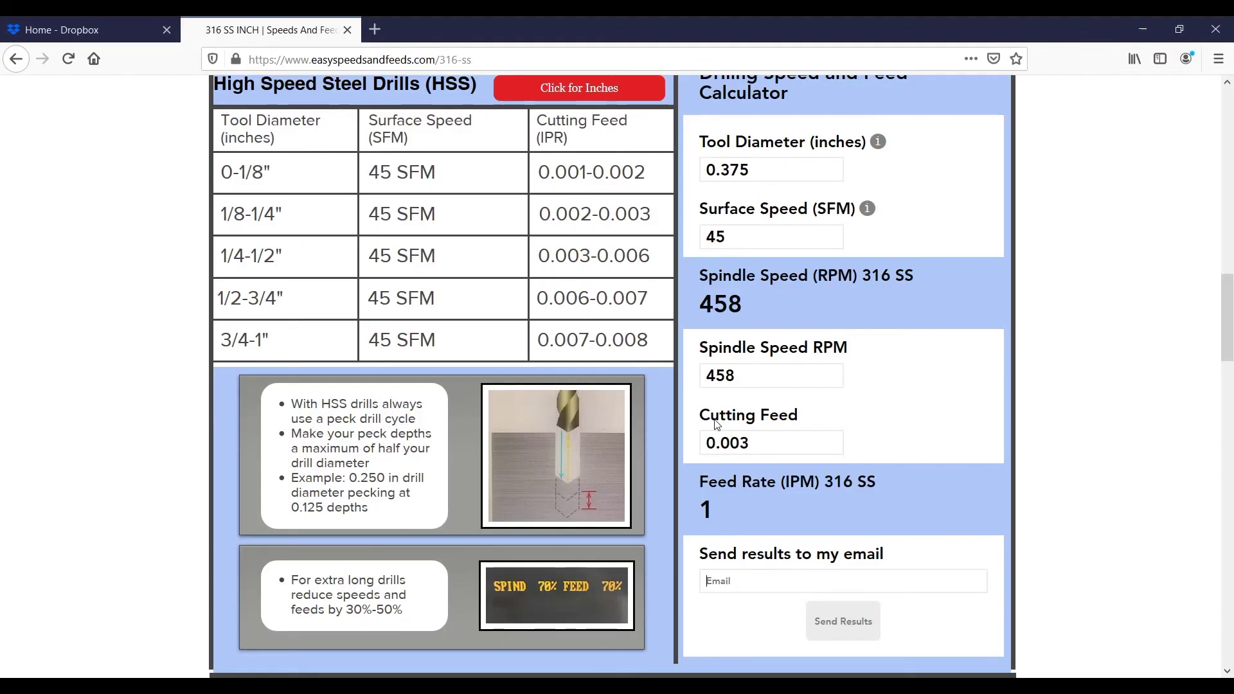
{"action": "scroll", "coordinate": [713, 424], "scroll_direction": "up", "scroll_amount": 6}
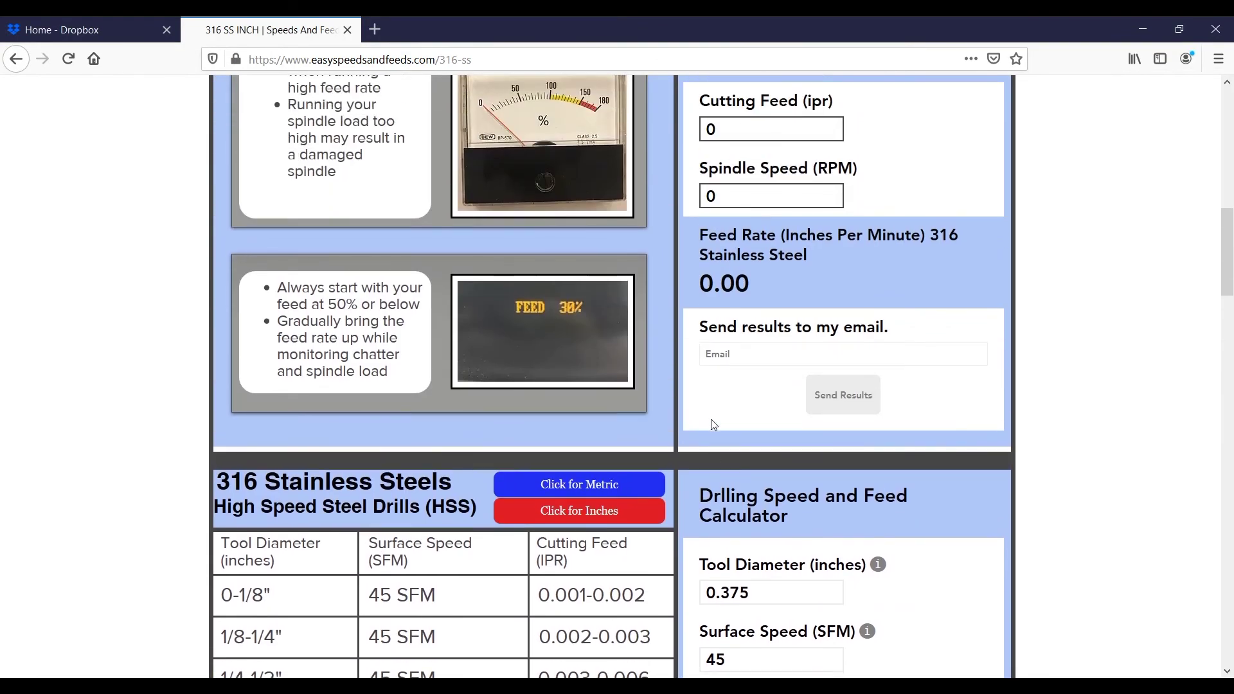
- Enter 0.75 diameter, 229 RPM and 0.006 feed in the 316 stainless drilling calculator
{"action": "scroll", "coordinate": [713, 424], "scroll_direction": "down", "scroll_amount": 2}
{"action": "left_click_drag", "start_coordinate": [773, 427], "coordinate": [704, 442]}
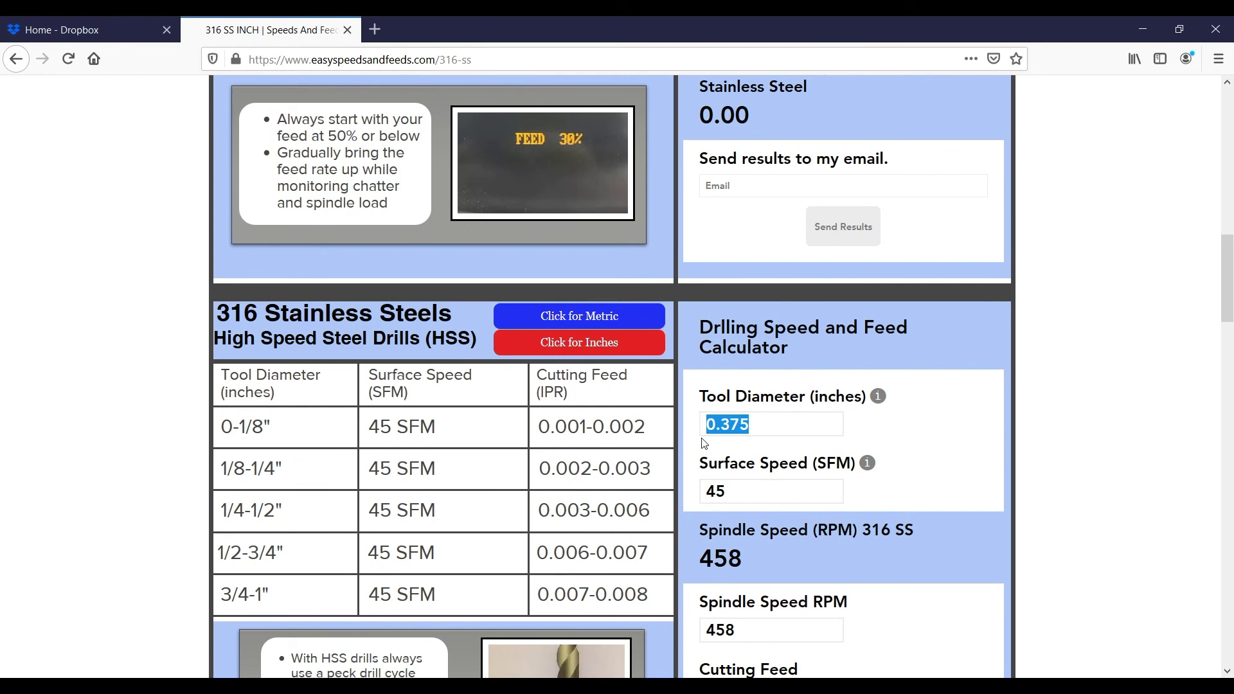
{"action": "type", "text": "0.75"}
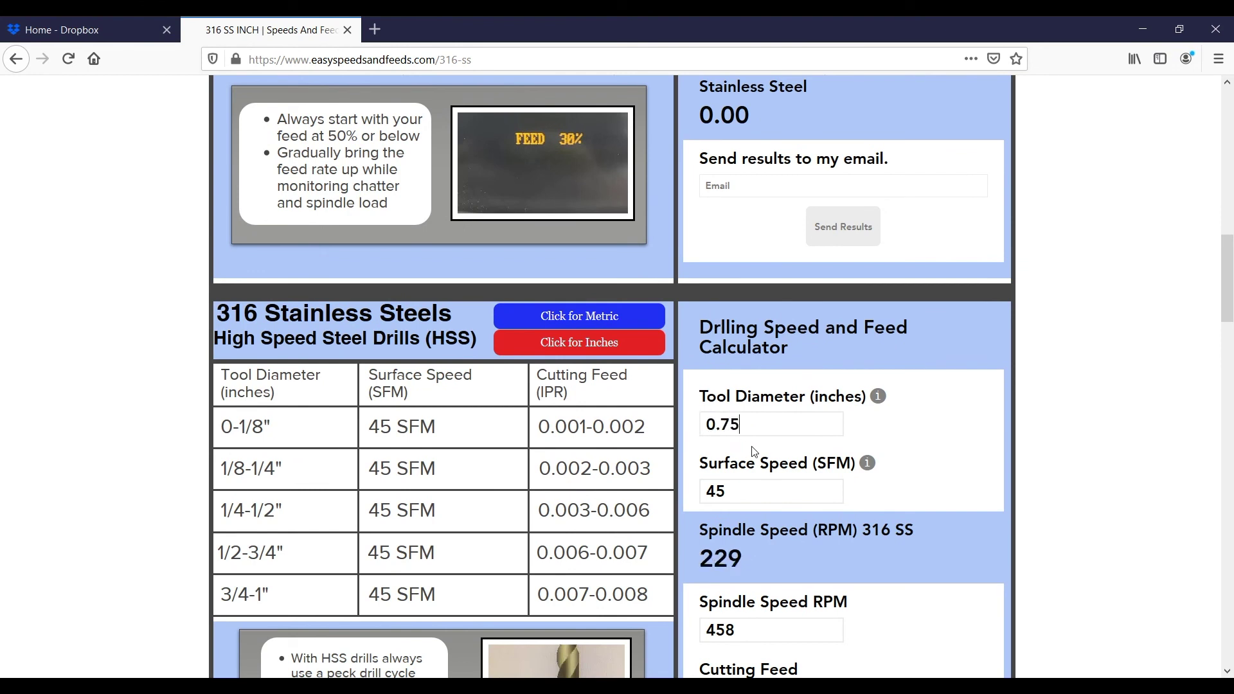
{"action": "scroll", "coordinate": [389, 488], "scroll_direction": "down", "scroll_amount": 2}
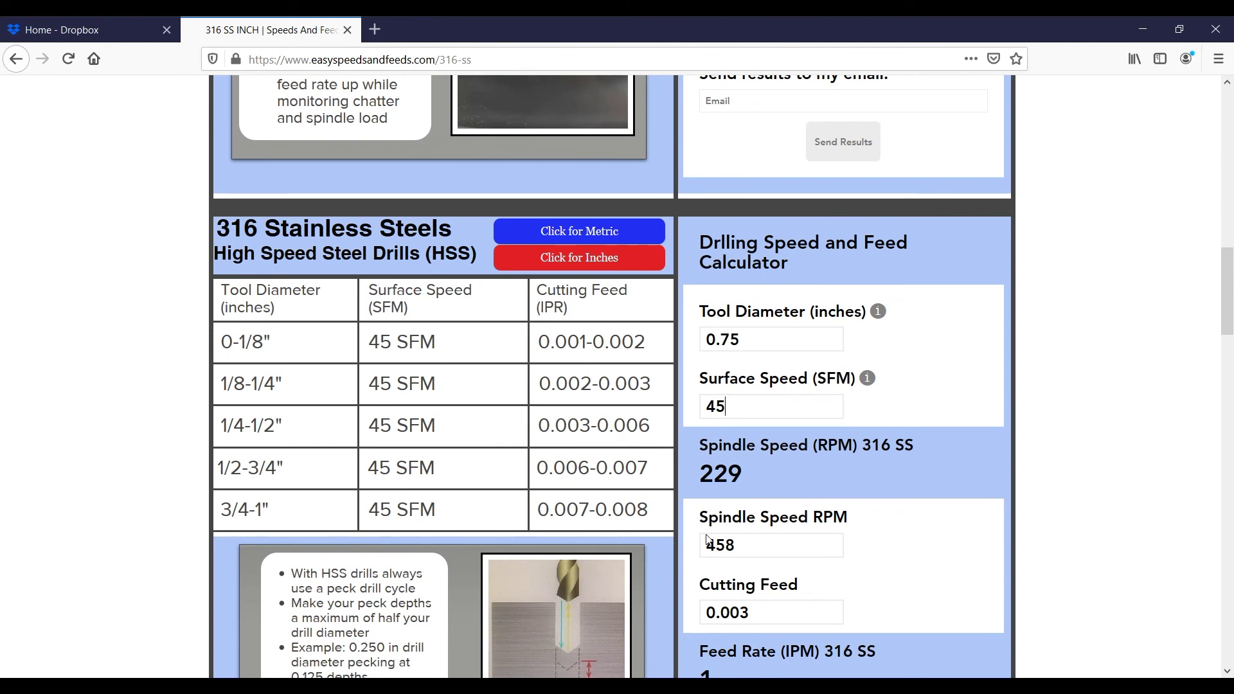
{"action": "left_click_drag", "start_coordinate": [771, 545], "coordinate": [664, 559]}
{"action": "type", "text": "229"}
{"action": "double_click", "coordinate": [692, 612]}
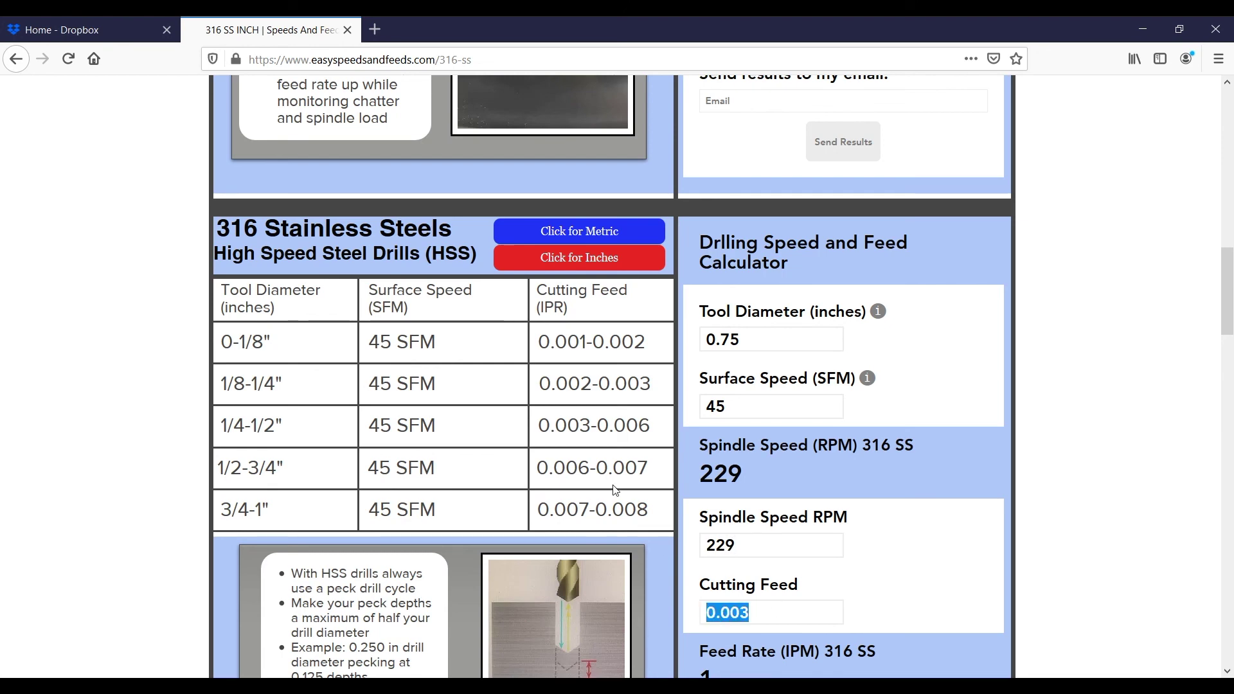
{"action": "type", "text": "0.006"}
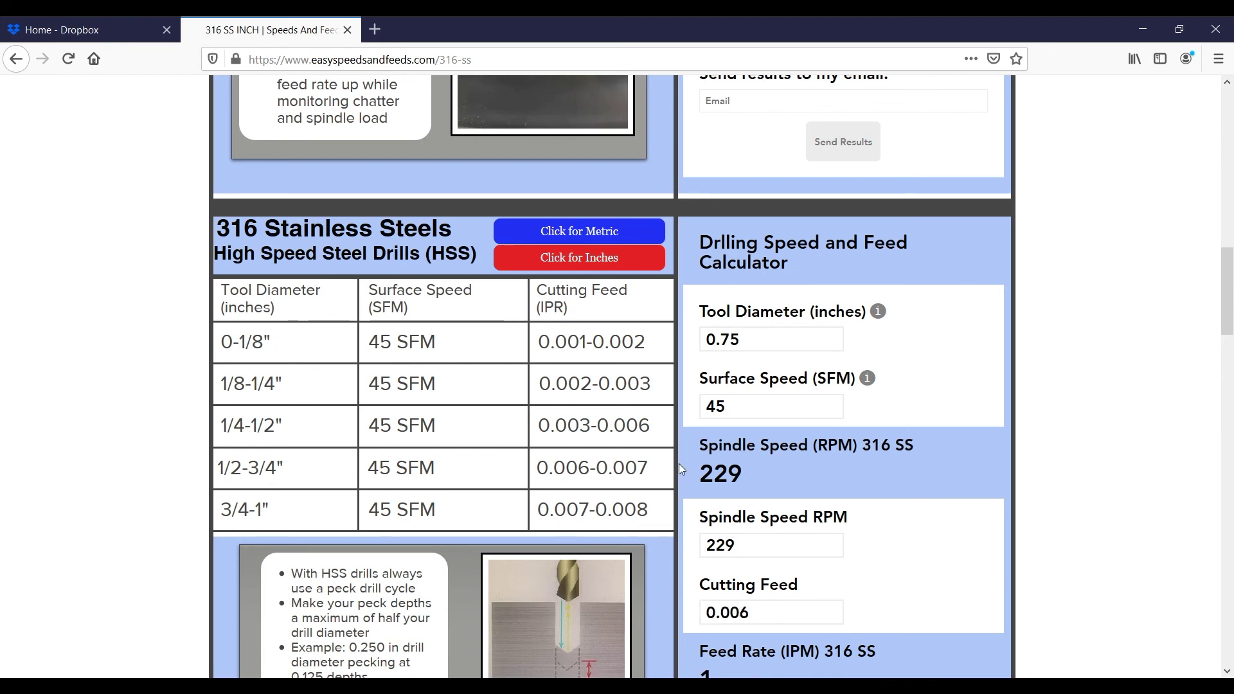
{"action": "scroll", "coordinate": [740, 480], "scroll_direction": "down", "scroll_amount": 1}
{"action": "scroll", "coordinate": [740, 481], "scroll_direction": "down", "scroll_amount": 1}
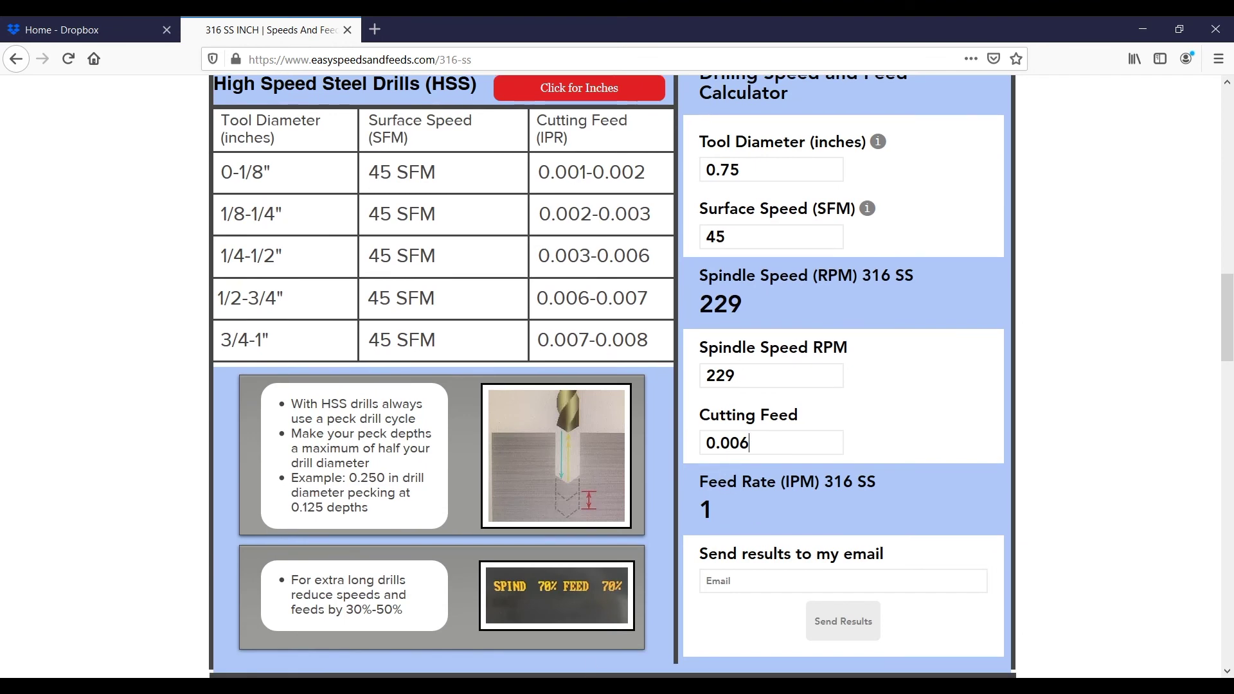
{"action": "mouse_move", "coordinate": [588, 685]}
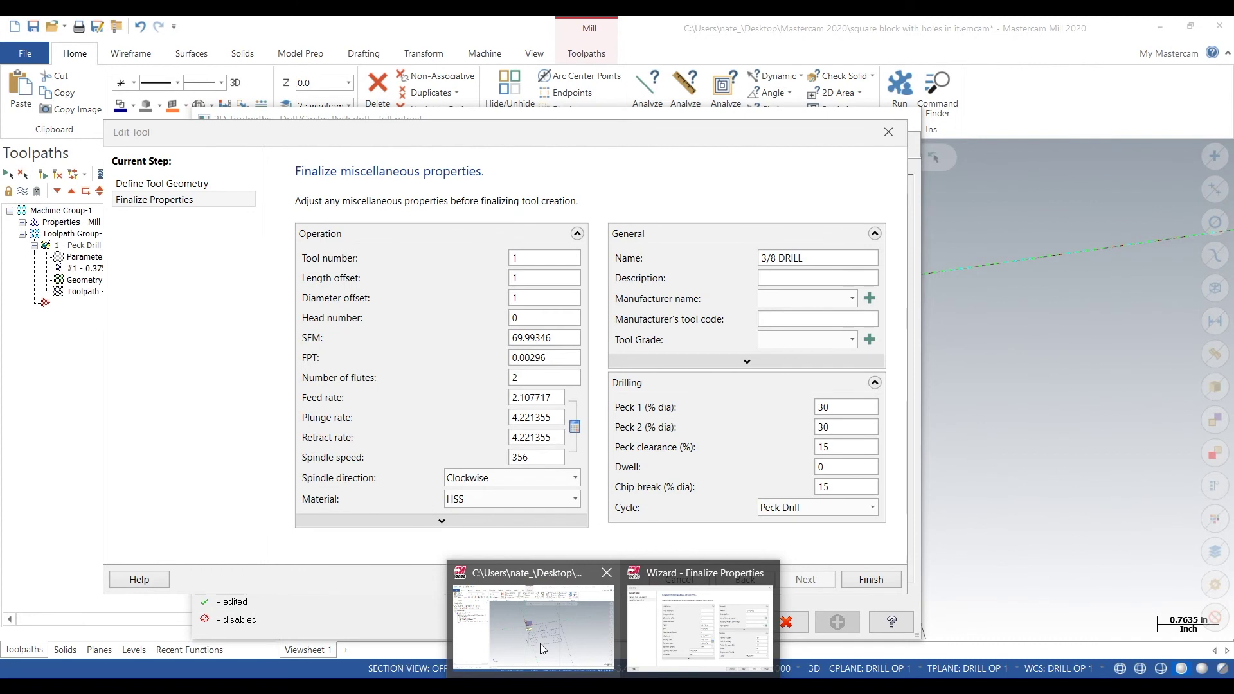
{"action": "left_click", "coordinate": [540, 642]}
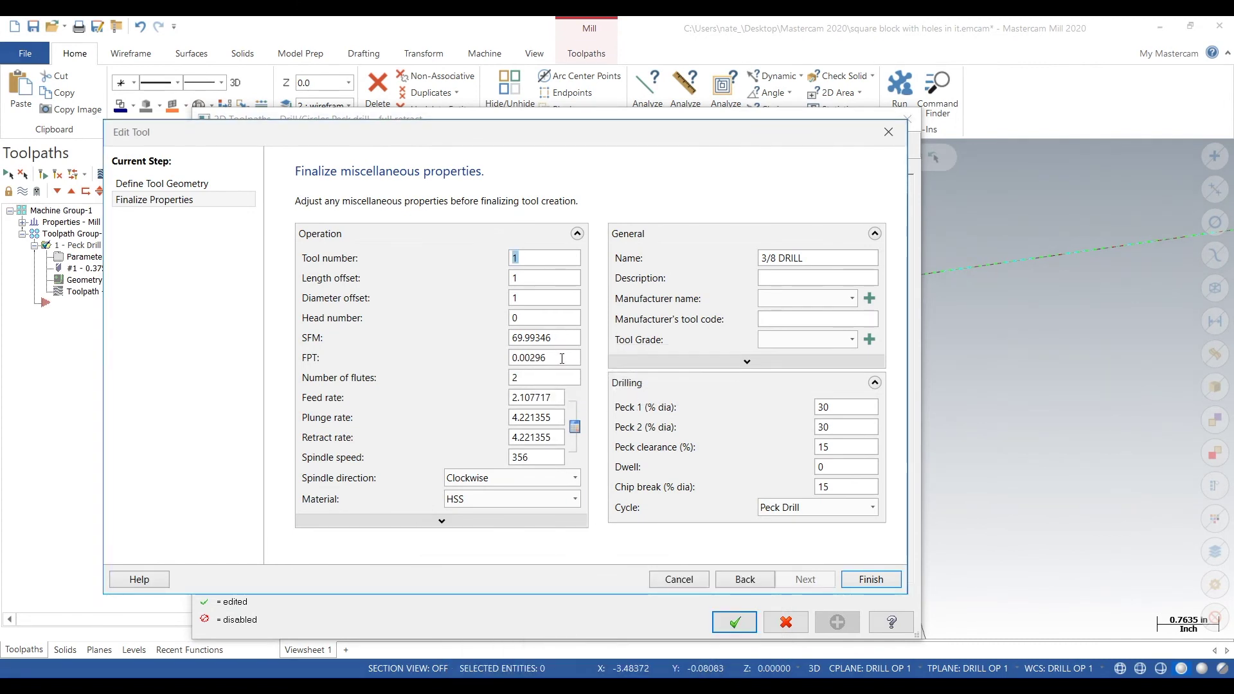
- Set the tool's feed rate 1, plunge rate 1, retract rate 20 and spindle speed 229
{"action": "left_click", "coordinate": [560, 397]}
{"action": "double_click", "coordinate": [559, 397]}
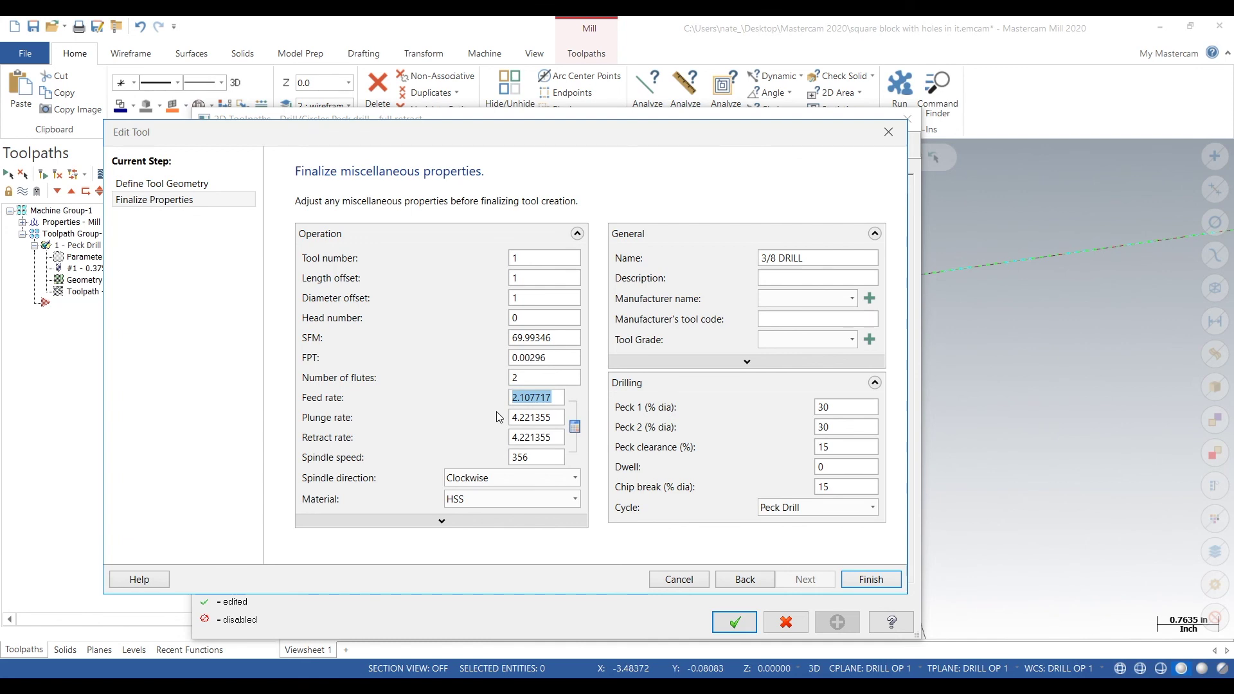
{"action": "type", "text": "1"}
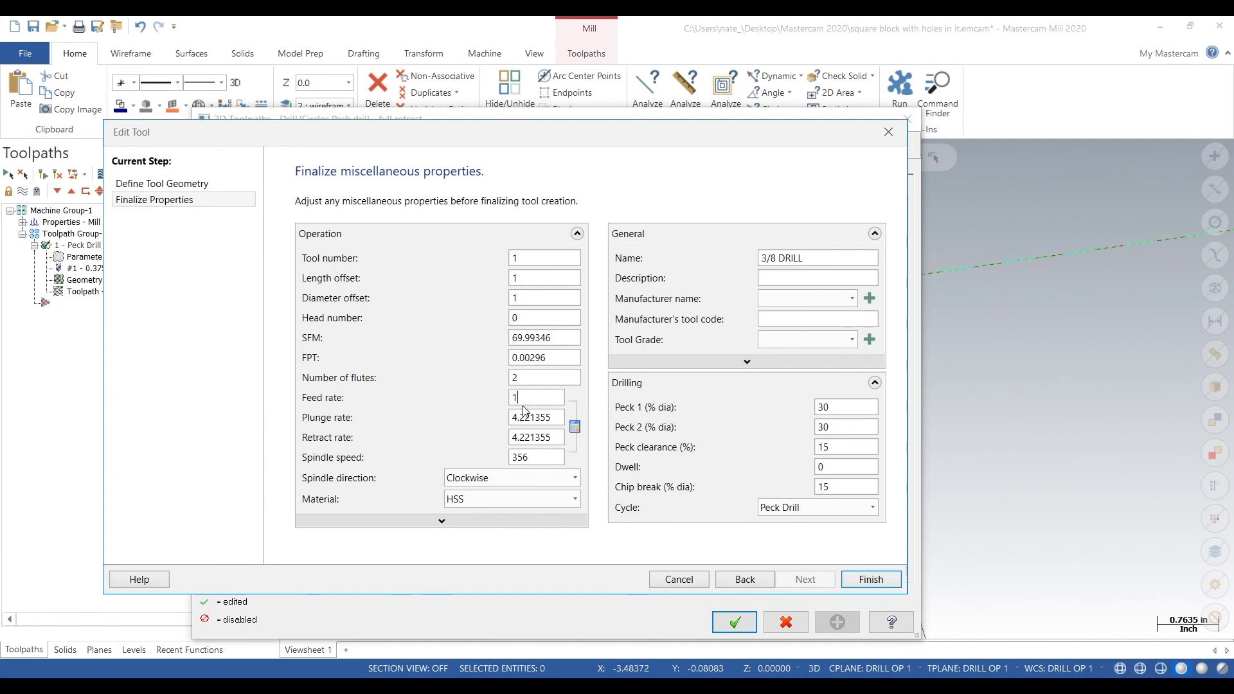
{"action": "double_click", "coordinate": [561, 419]}
{"action": "type", "text": "1"}
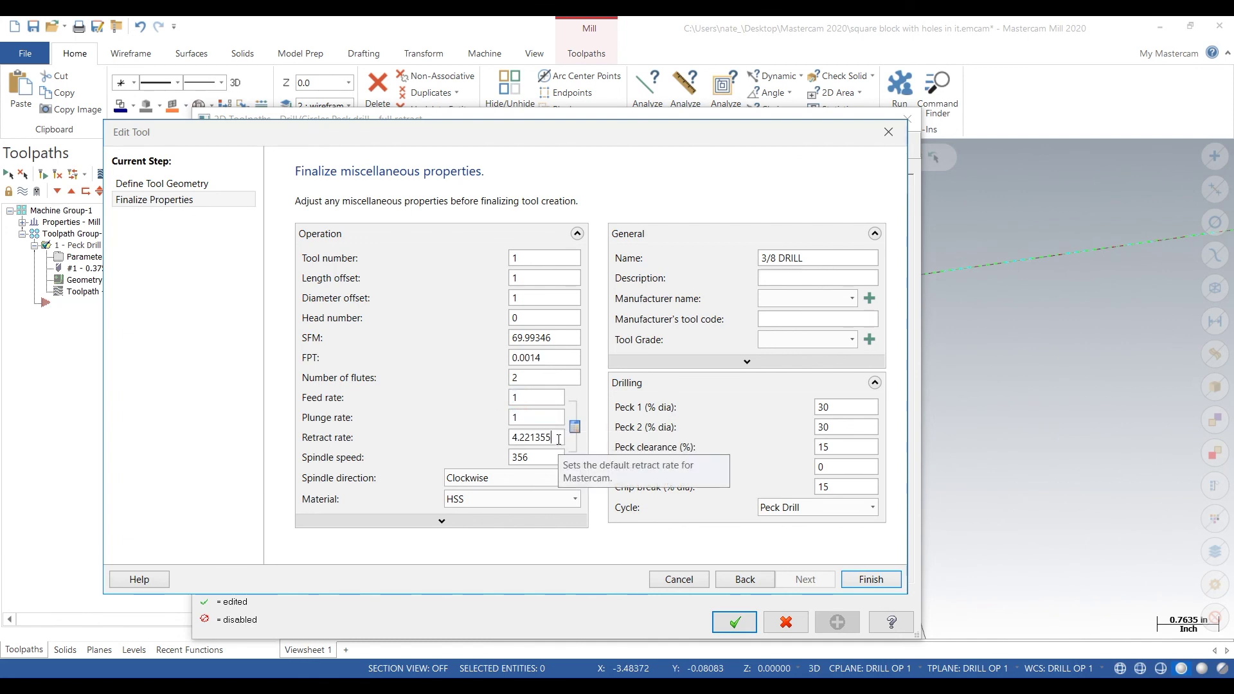
{"action": "double_click", "coordinate": [559, 438]}
{"action": "type", "text": "20"}
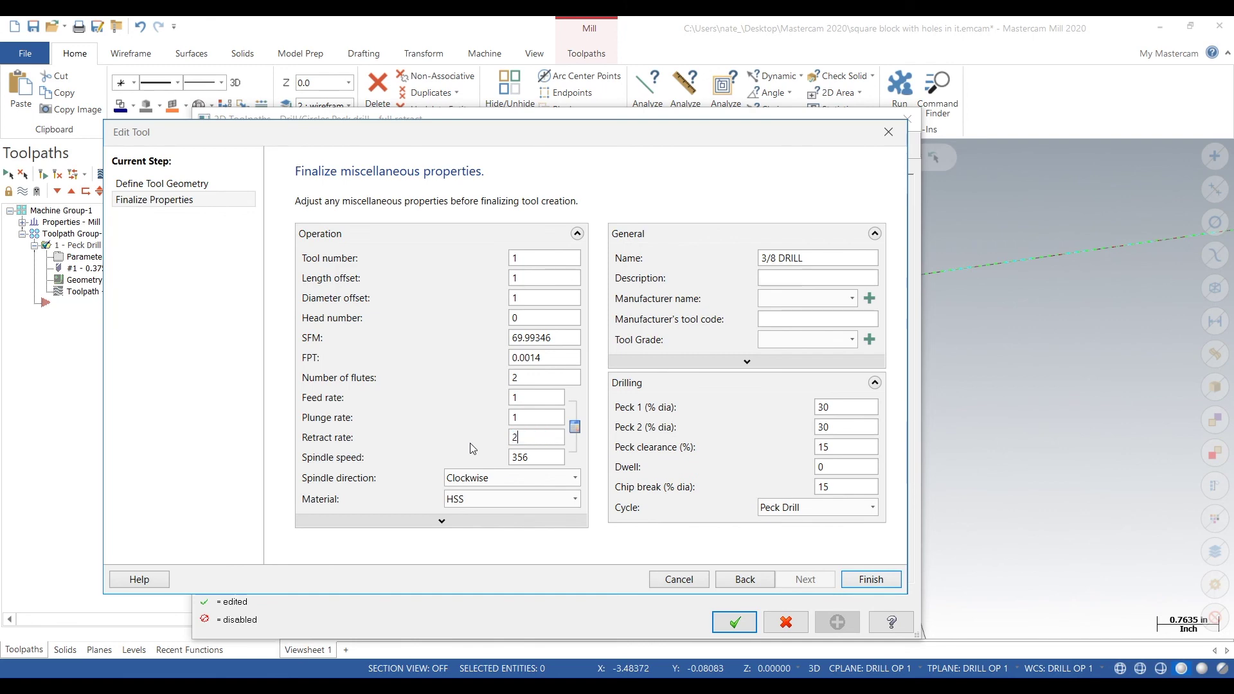
{"action": "left_click", "coordinate": [535, 458]}
{"action": "double_click", "coordinate": [535, 457]}
{"action": "mouse_move", "coordinate": [572, 685]}
{"action": "type", "text": "229"}
{"action": "left_click", "coordinate": [544, 418]}
- Set one flute, keep feed rate 1, rename the tool '3/4 HSS' and finish editing
{"action": "double_click", "coordinate": [520, 378]}
{"action": "type", "text": "1"}
{"action": "key", "text": "Tab"}
{"action": "type", "text": "0.5"}
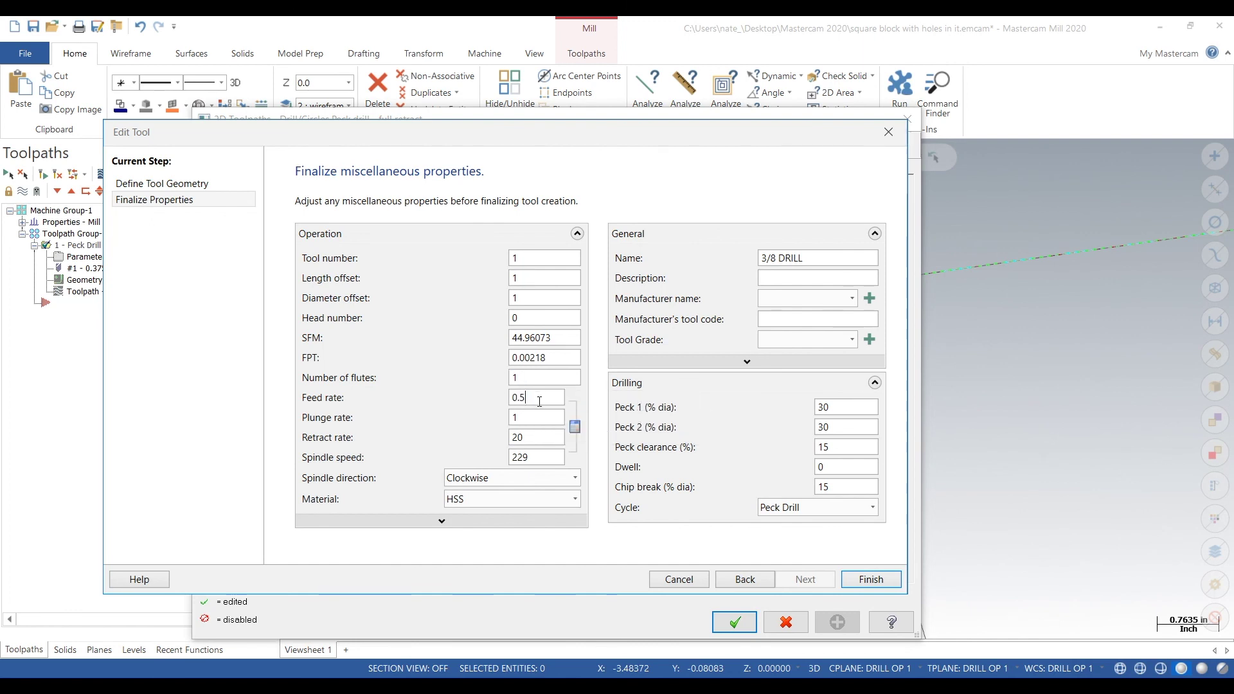
{"action": "type", "text": "1"}
{"action": "left_click", "coordinate": [533, 416]}
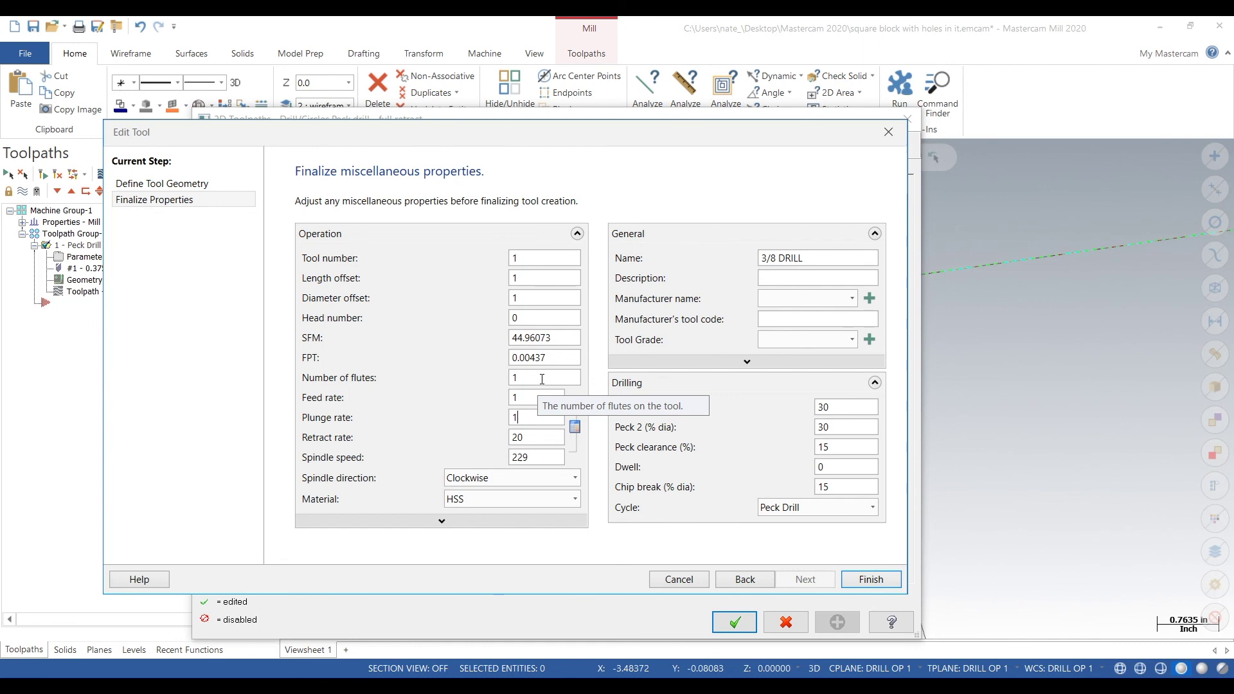
{"action": "left_click_drag", "start_coordinate": [829, 258], "coordinate": [721, 266]}
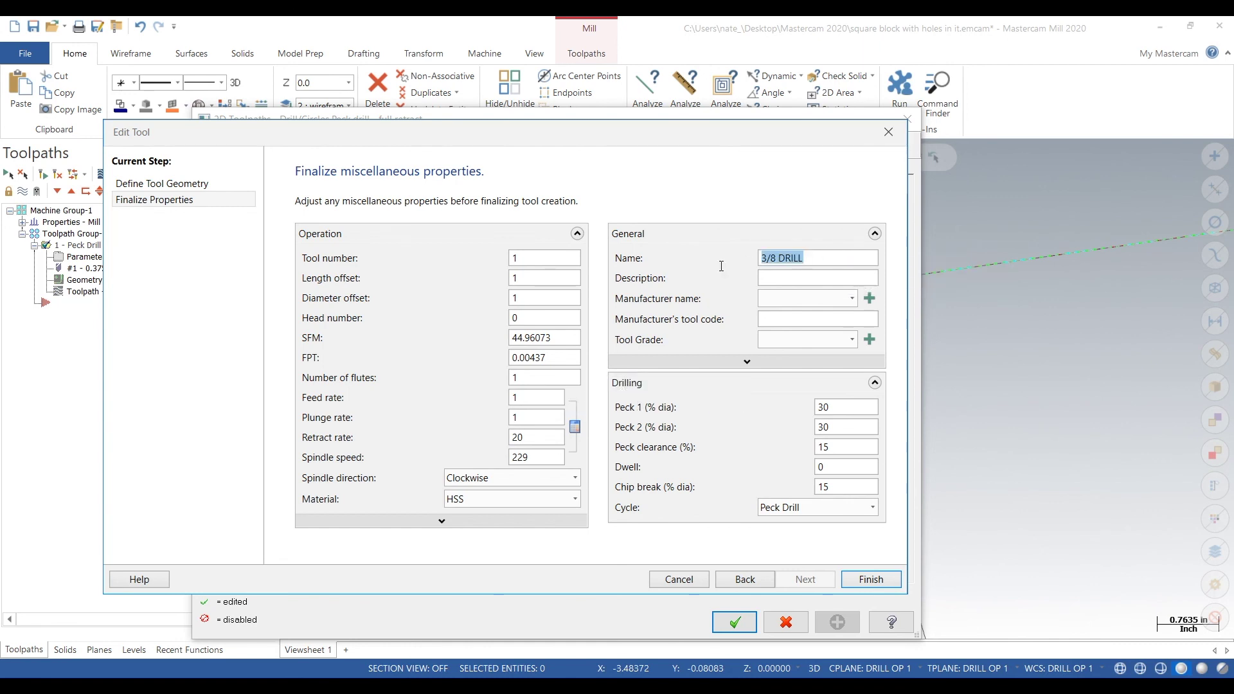
{"action": "type", "text": "3/4 hss"}
{"action": "key", "text": "BackSpace"}
{"action": "type", "text": "HSS"}
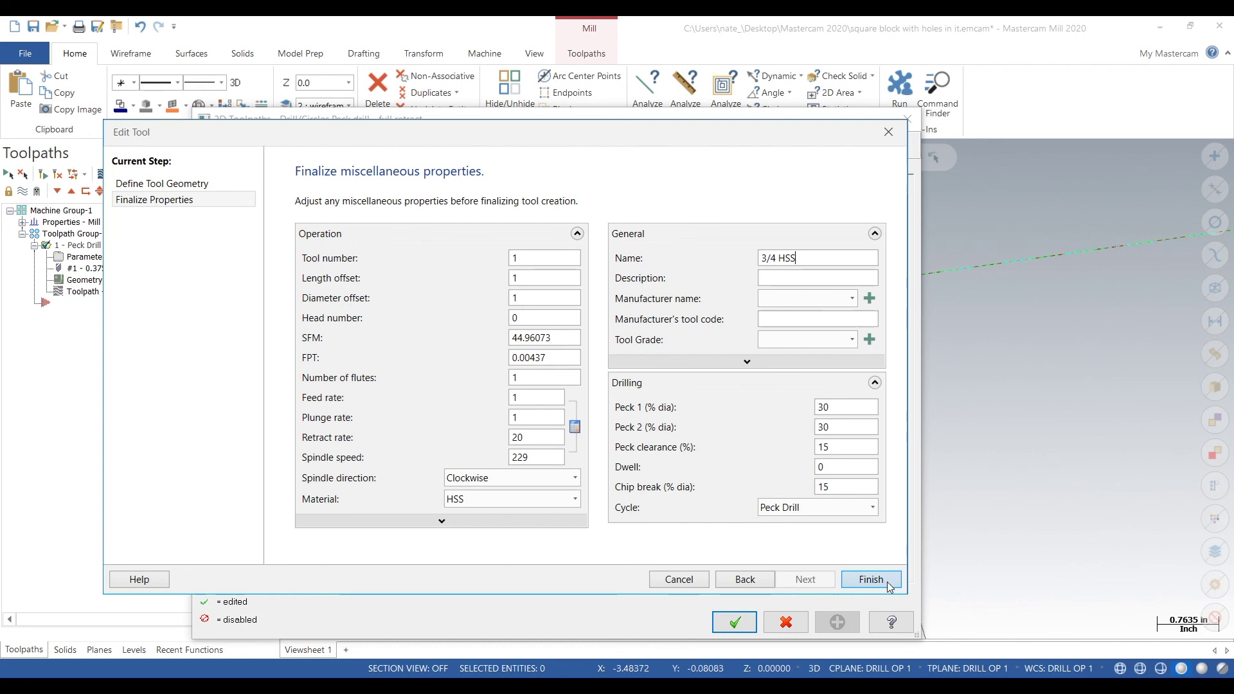
{"action": "left_click", "coordinate": [870, 579]}
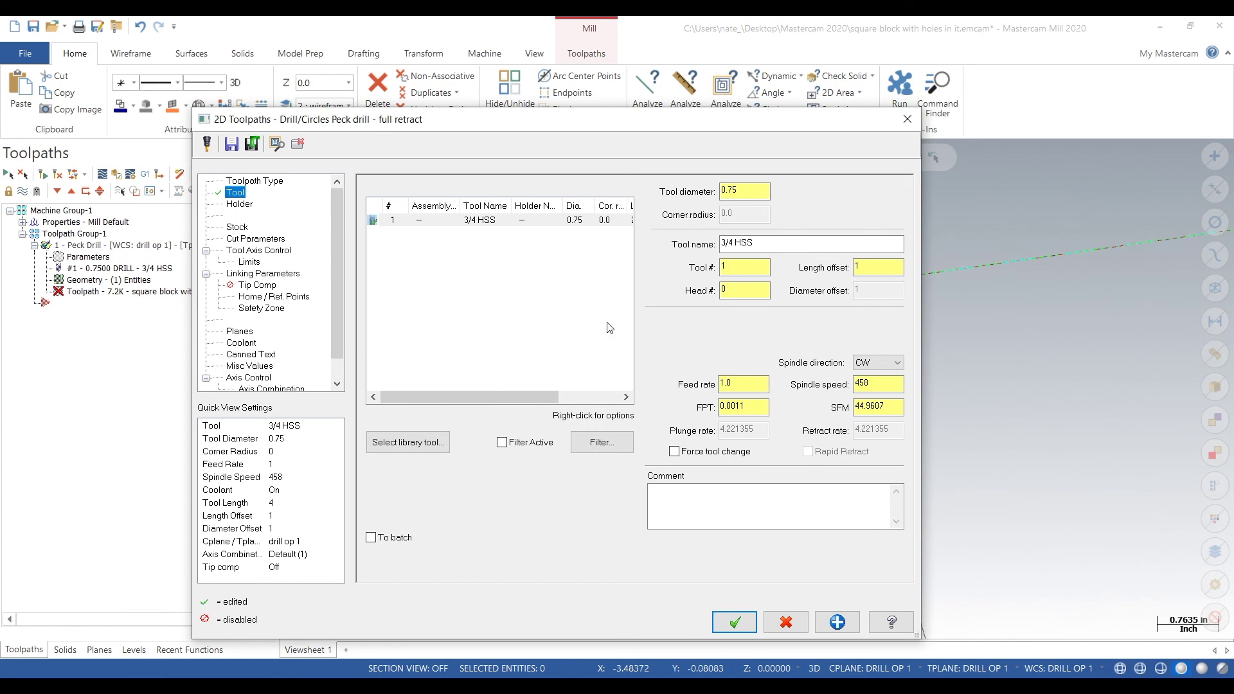
- Set the peck drill toolpath's spindle speed to 229 and review its cycle and linking settings
{"action": "left_click_drag", "start_coordinate": [884, 386], "coordinate": [797, 394]}
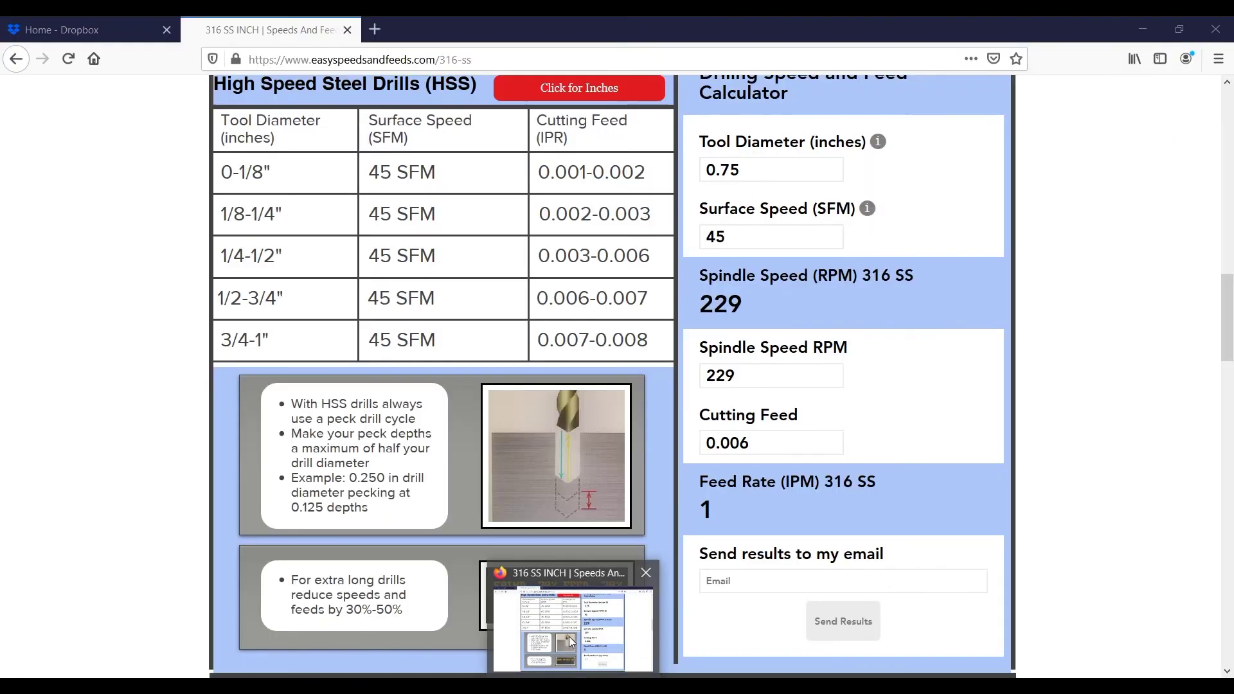
{"action": "type", "text": "229"}
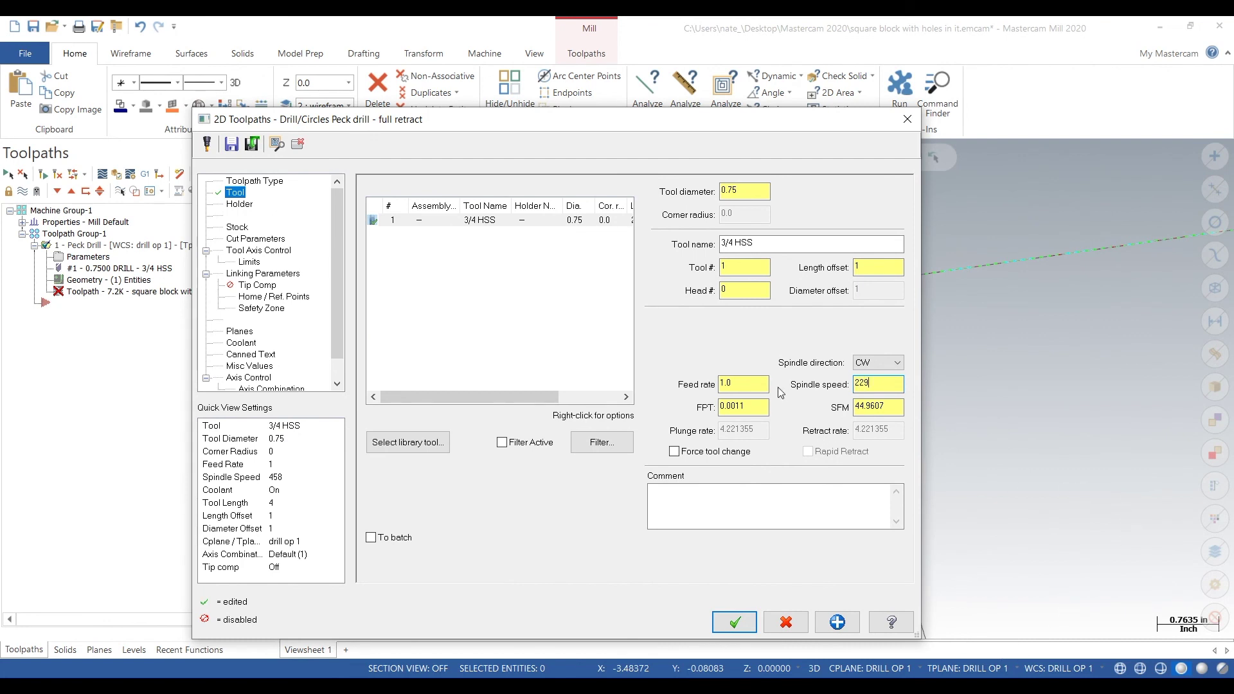
{"action": "left_click", "coordinate": [760, 383]}
{"action": "left_click", "coordinate": [255, 240]}
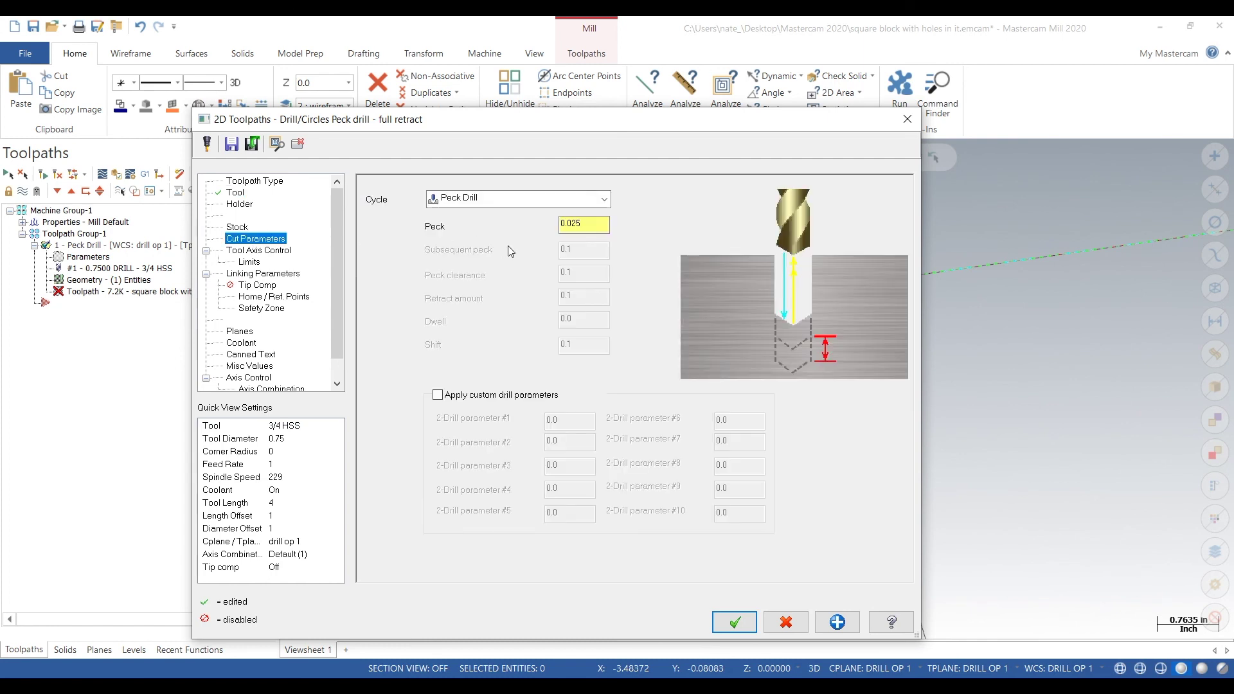
{"action": "left_click", "coordinate": [273, 275]}
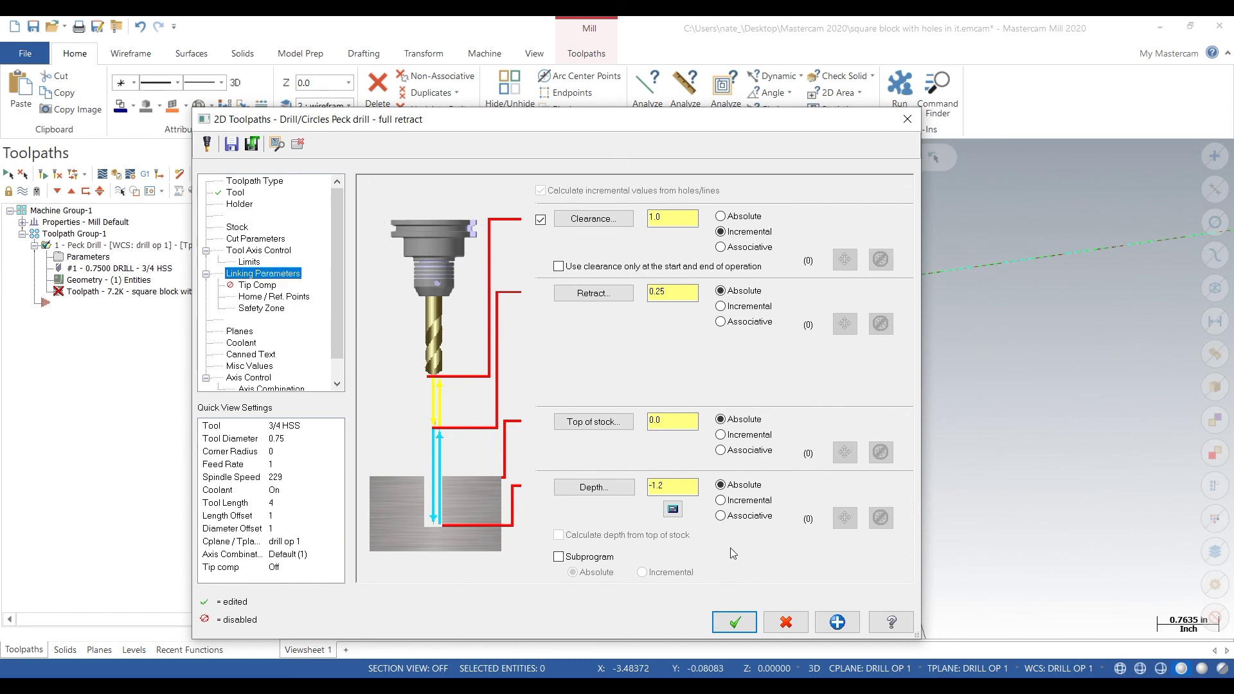
- Accept the peck drill settings with the 3/4 drill, regenerate the toolpath and start a backplot
{"action": "left_click", "coordinate": [736, 622]}
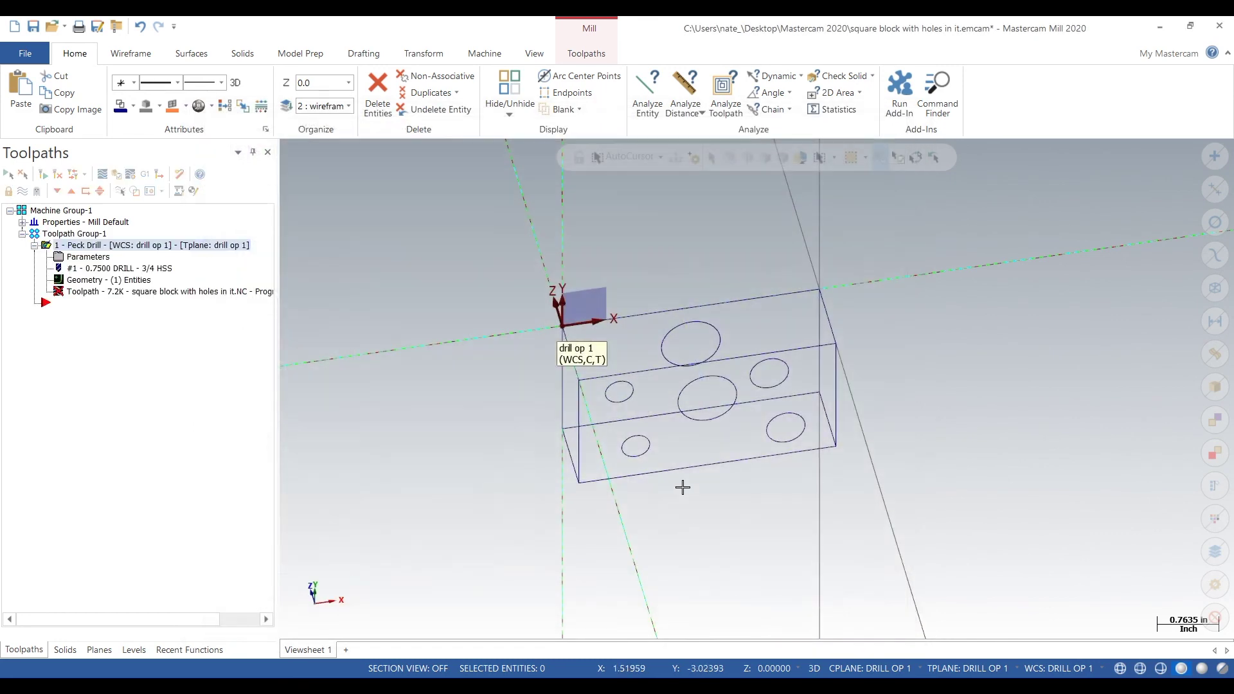
{"action": "left_click", "coordinate": [39, 174]}
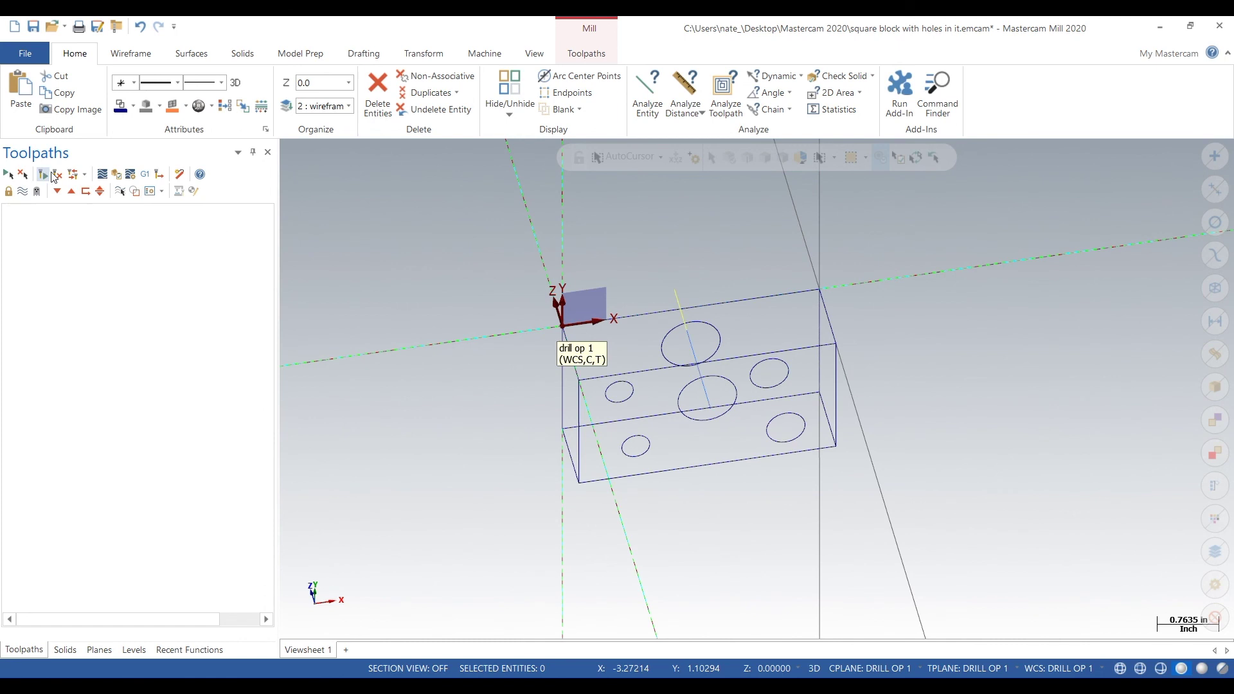
{"action": "left_click", "coordinate": [99, 176]}
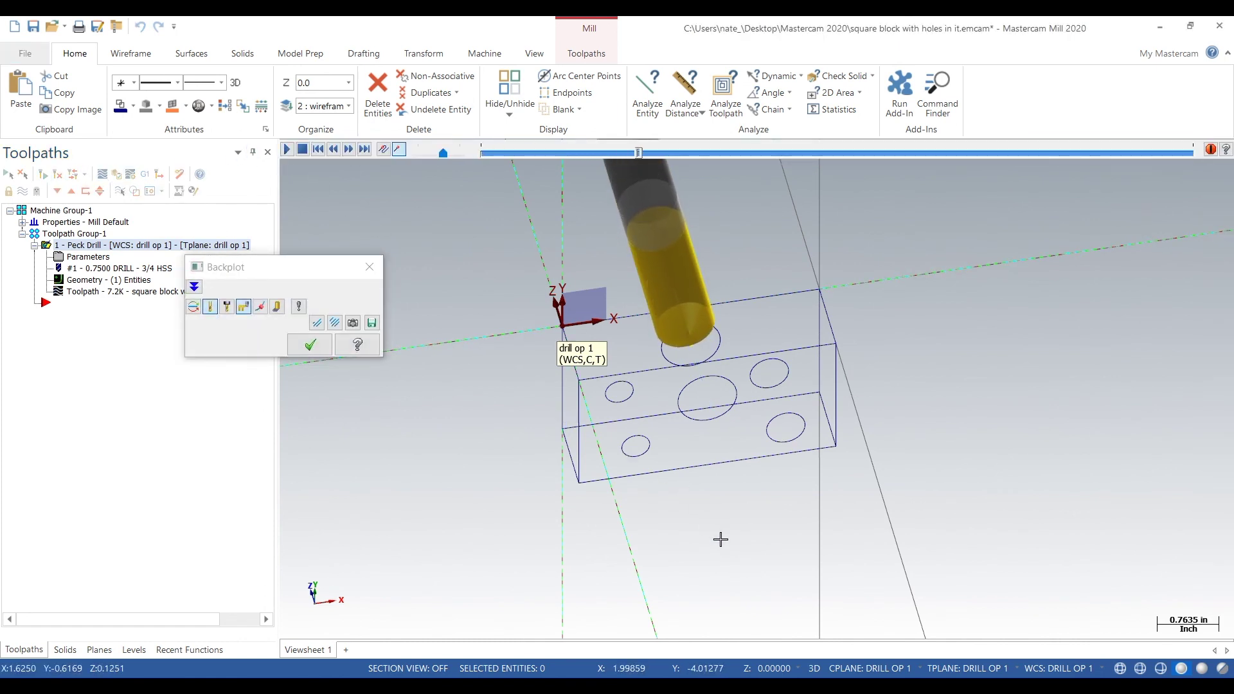
- Watch the sped-up backplot drill the large top hole from tilted and Top views
{"action": "middle_click_drag", "start_coordinate": [718, 538], "coordinate": [716, 490]}
{"action": "scroll", "coordinate": [726, 446], "scroll_direction": "up", "scroll_amount": 3}
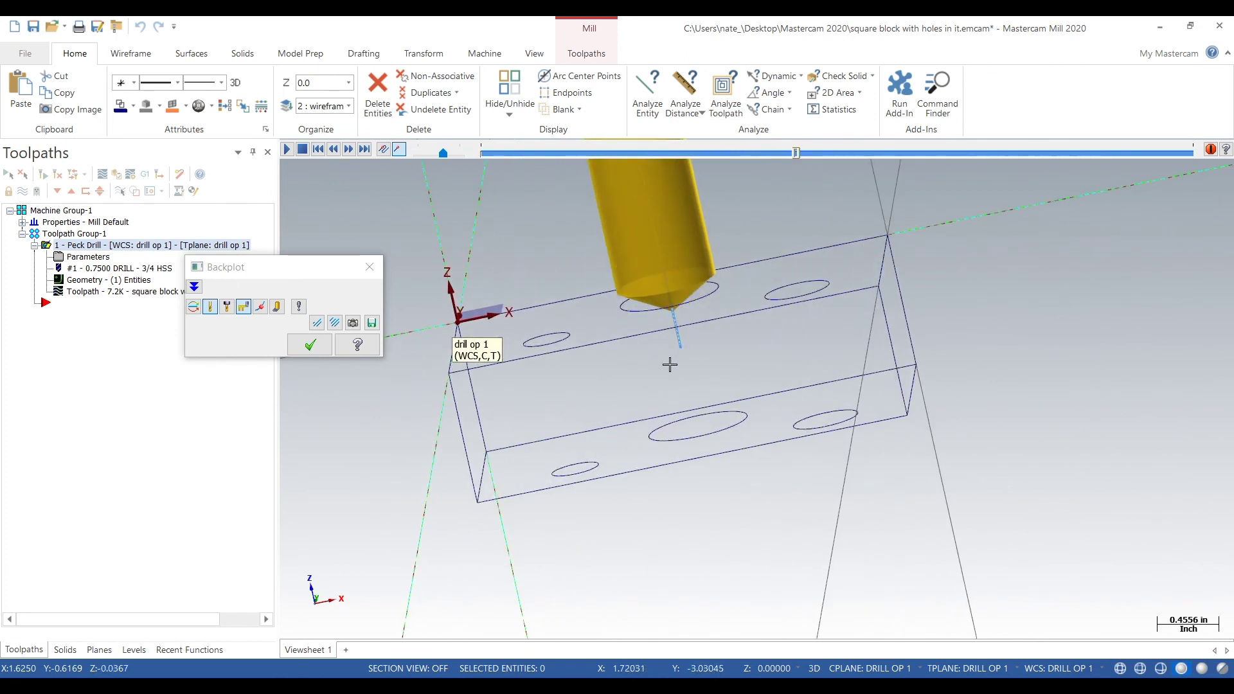
{"action": "right_click", "coordinate": [600, 430]}
{"action": "left_click", "coordinate": [663, 509]}
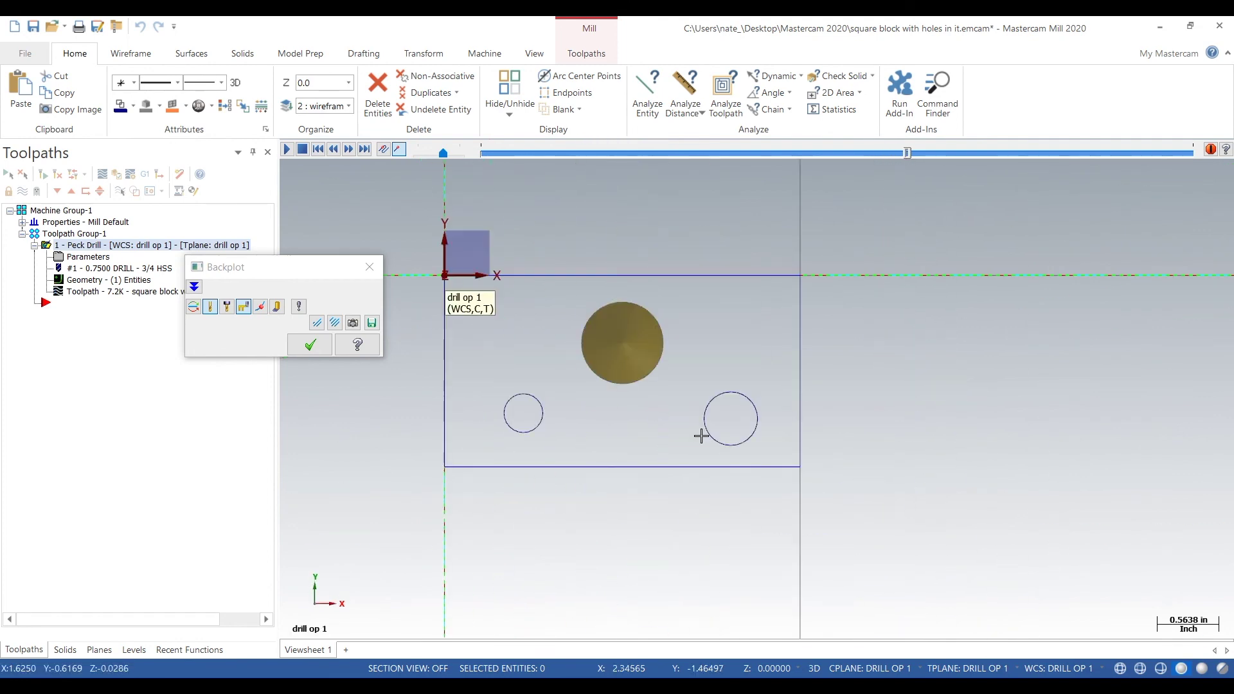
{"action": "middle_click_drag", "start_coordinate": [716, 449], "coordinate": [358, 299]}
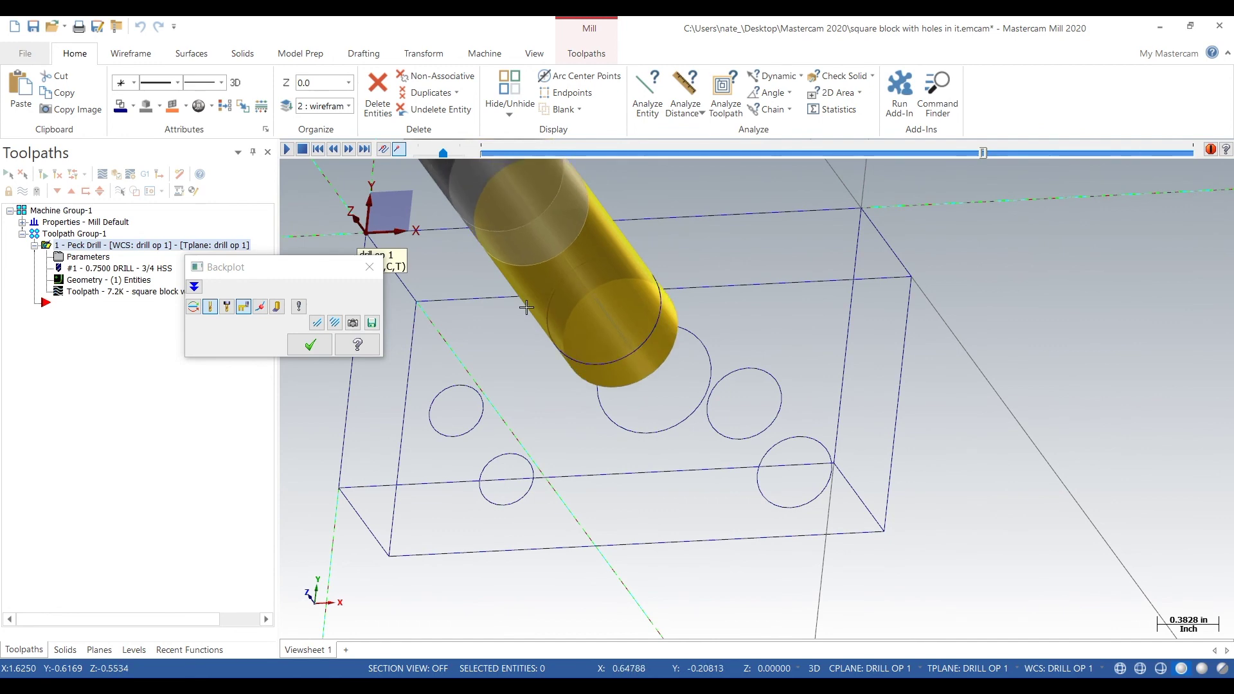
{"action": "middle_click_drag", "start_coordinate": [642, 454], "coordinate": [697, 523]}
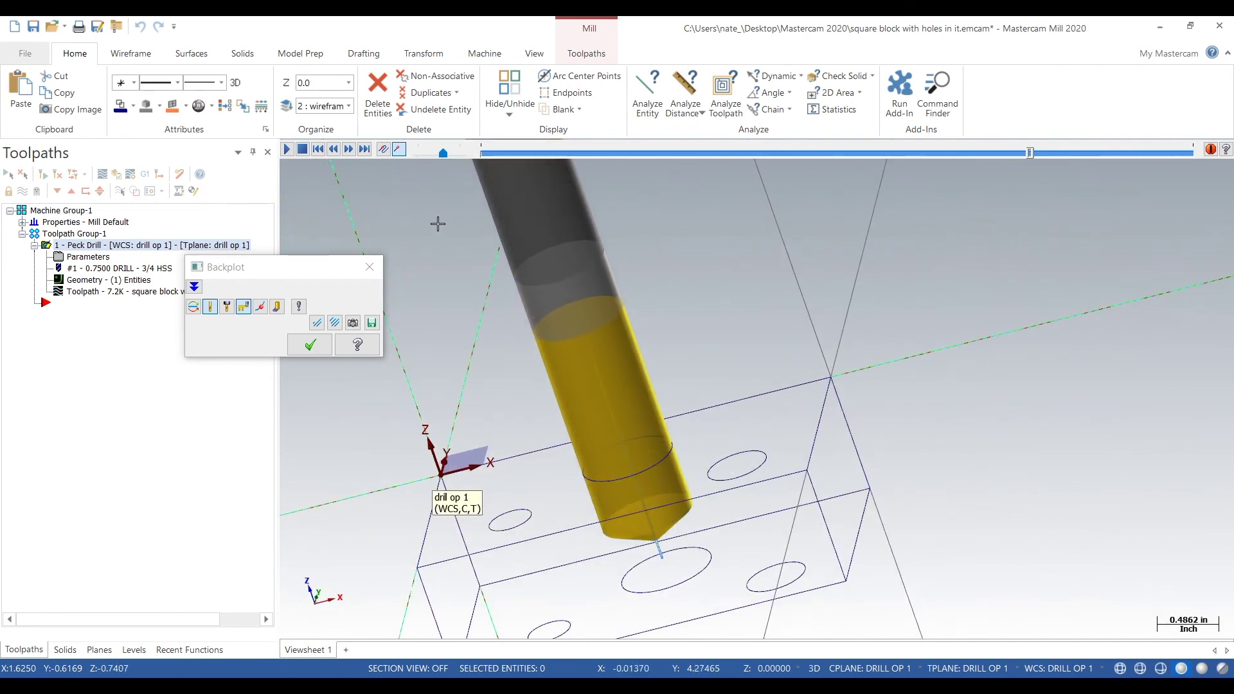
{"action": "left_click_drag", "start_coordinate": [442, 152], "coordinate": [459, 152]}
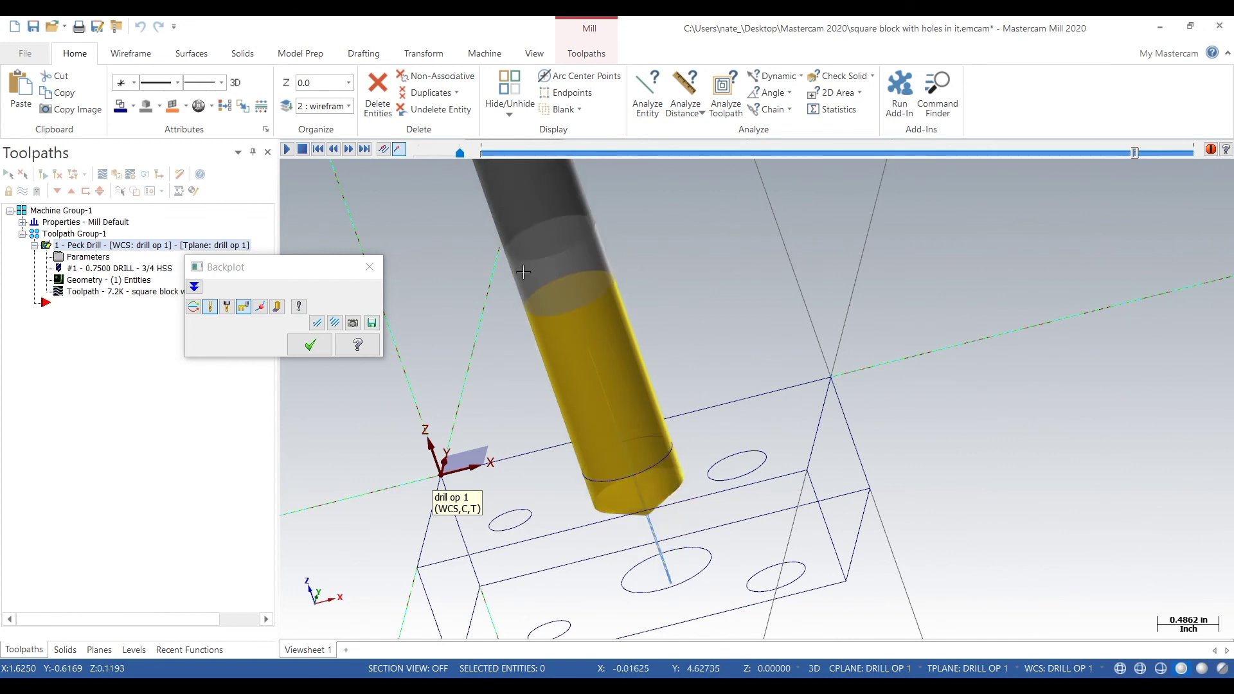
{"action": "left_click", "coordinate": [372, 268]}
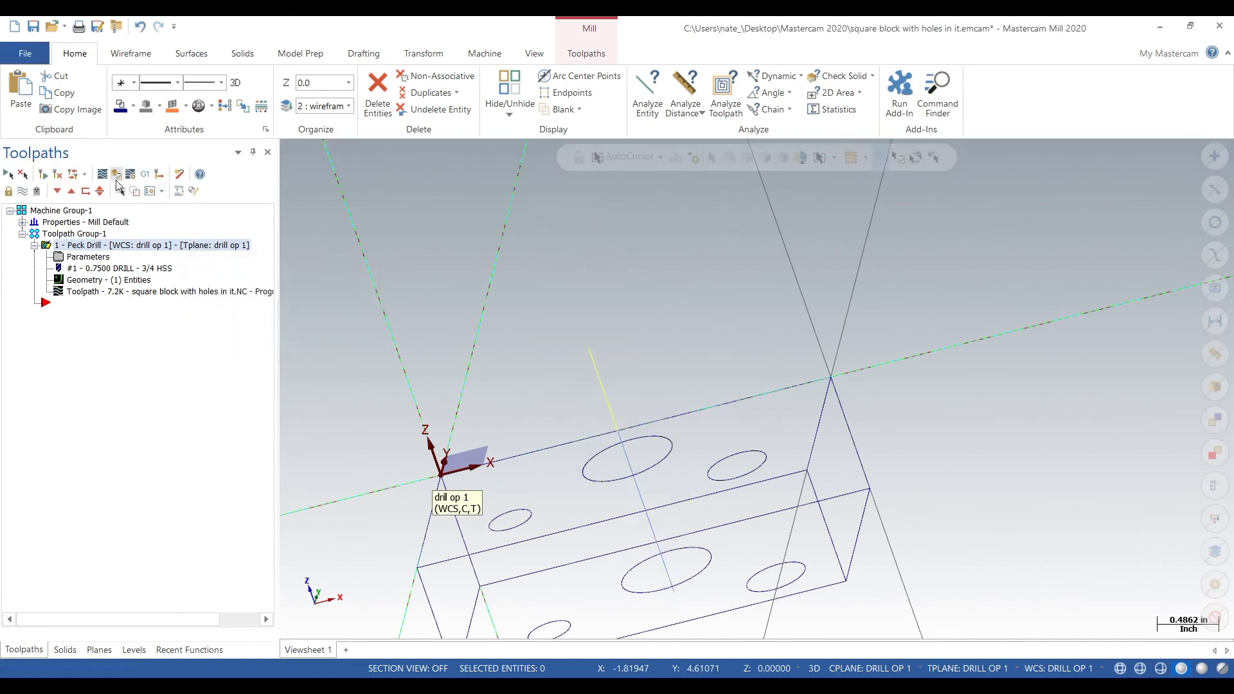
{"action": "left_click", "coordinate": [140, 656]}
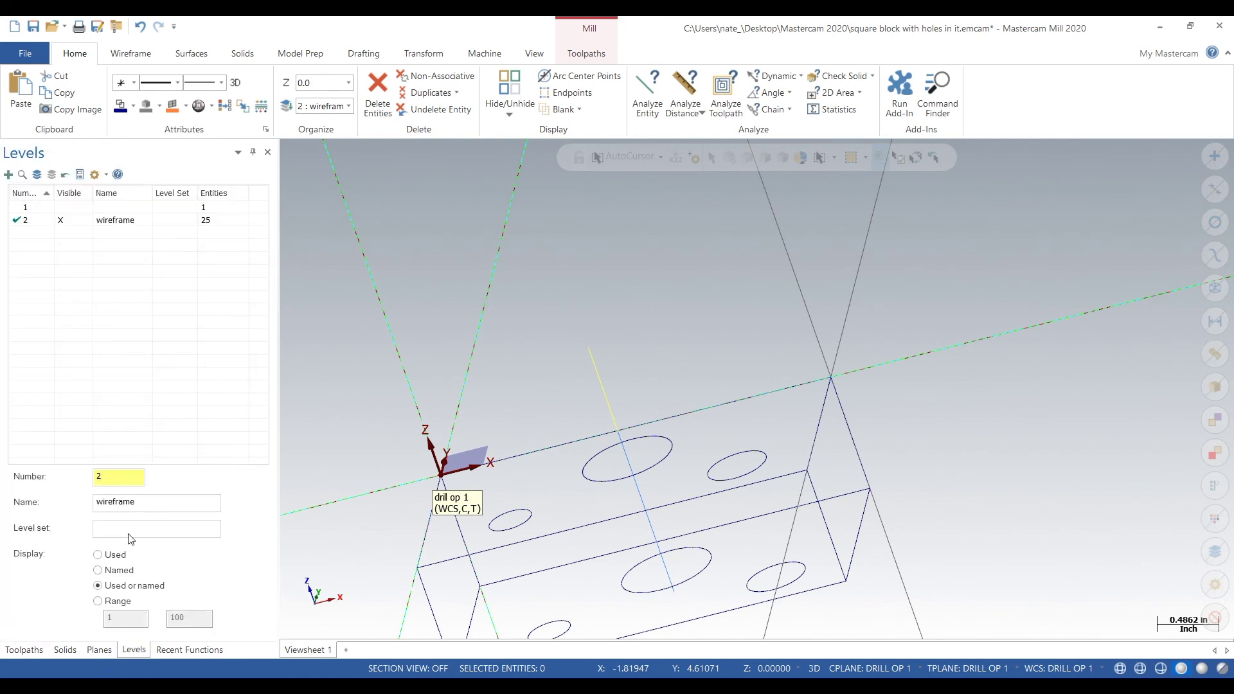
{"action": "left_click", "coordinate": [71, 211]}
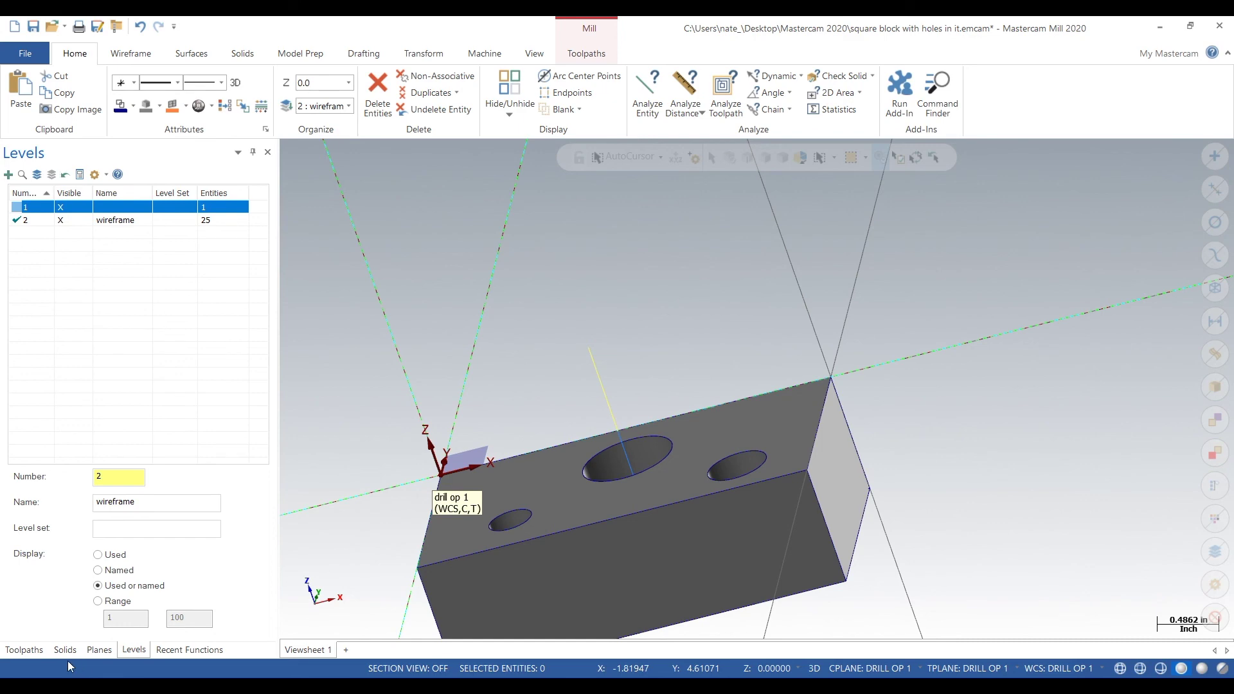
{"action": "left_click", "coordinate": [25, 649]}
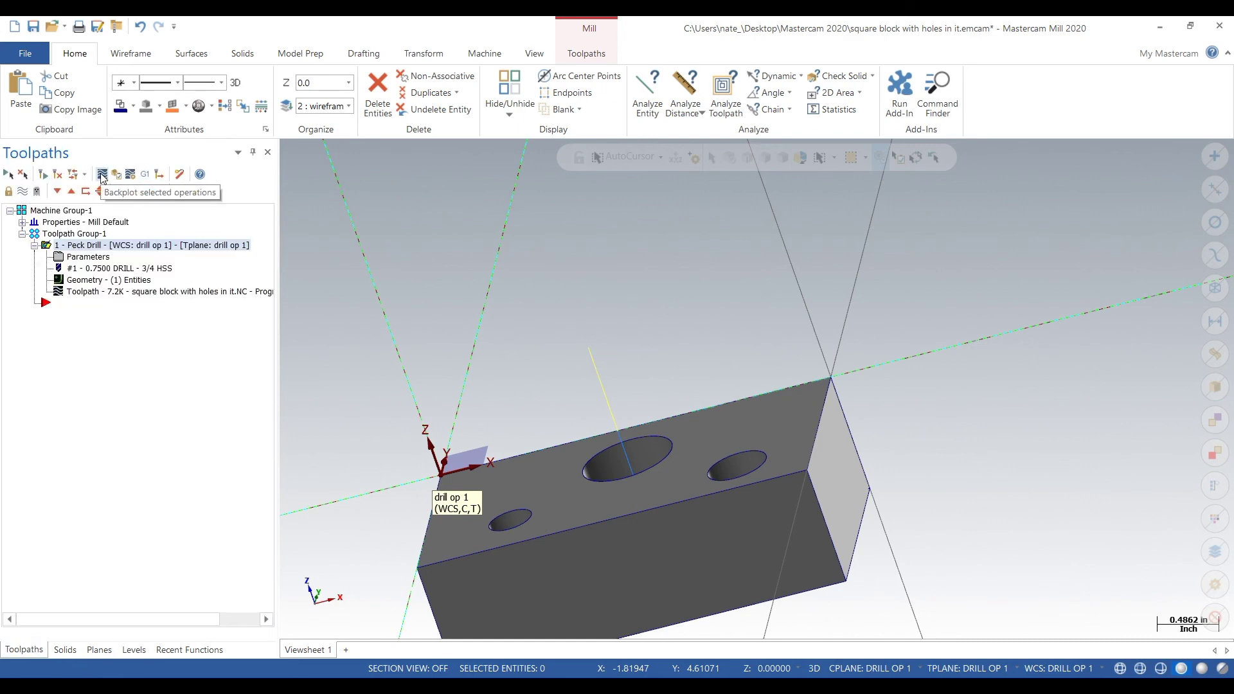
{"action": "left_click", "coordinate": [101, 175]}
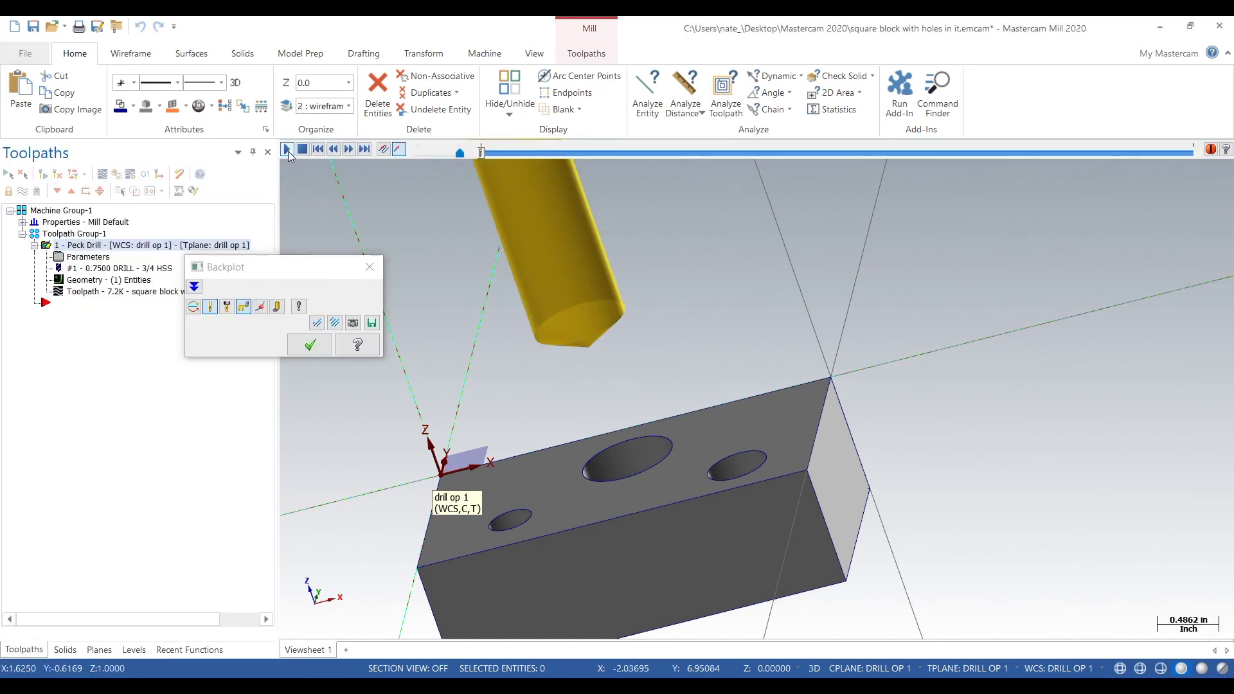
{"action": "left_click", "coordinate": [287, 150]}
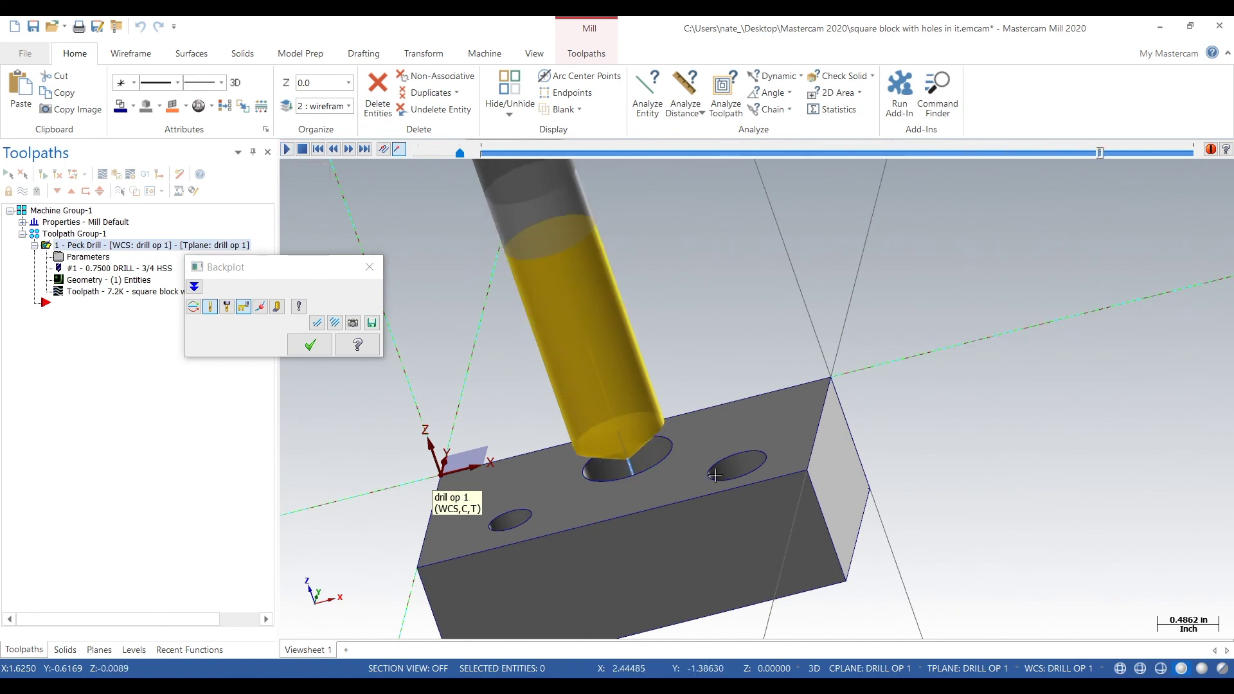
{"action": "left_click", "coordinate": [374, 275]}
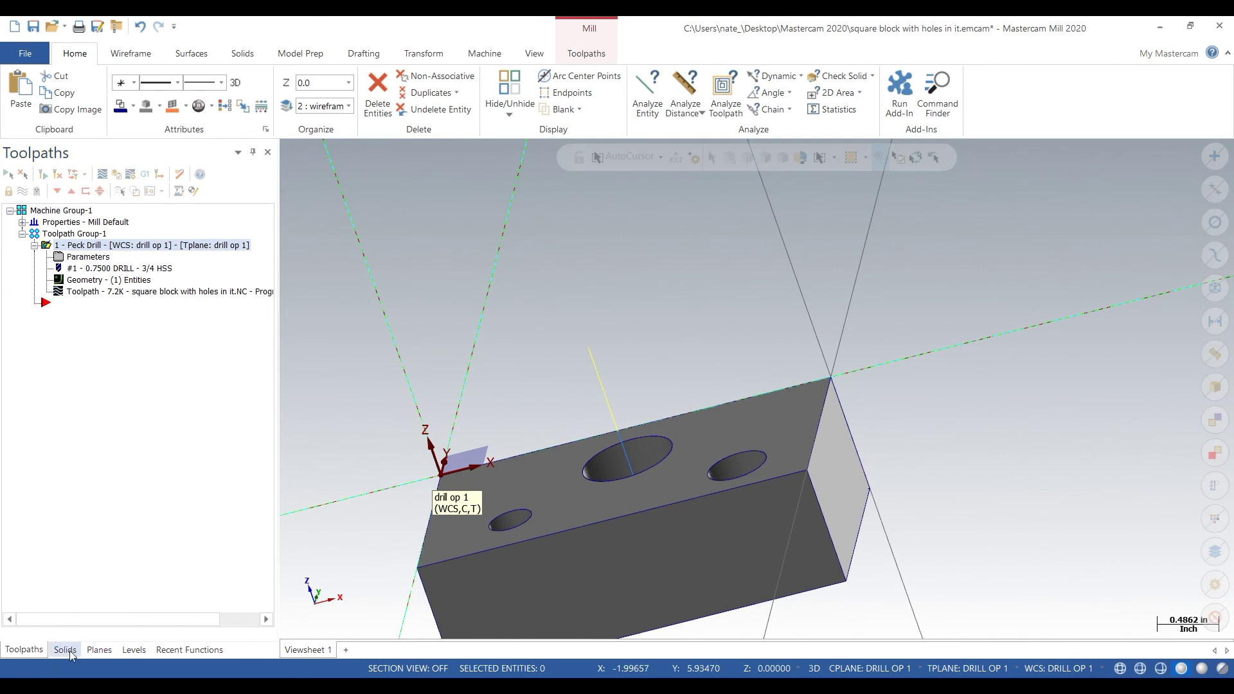
{"action": "left_click", "coordinate": [134, 650]}
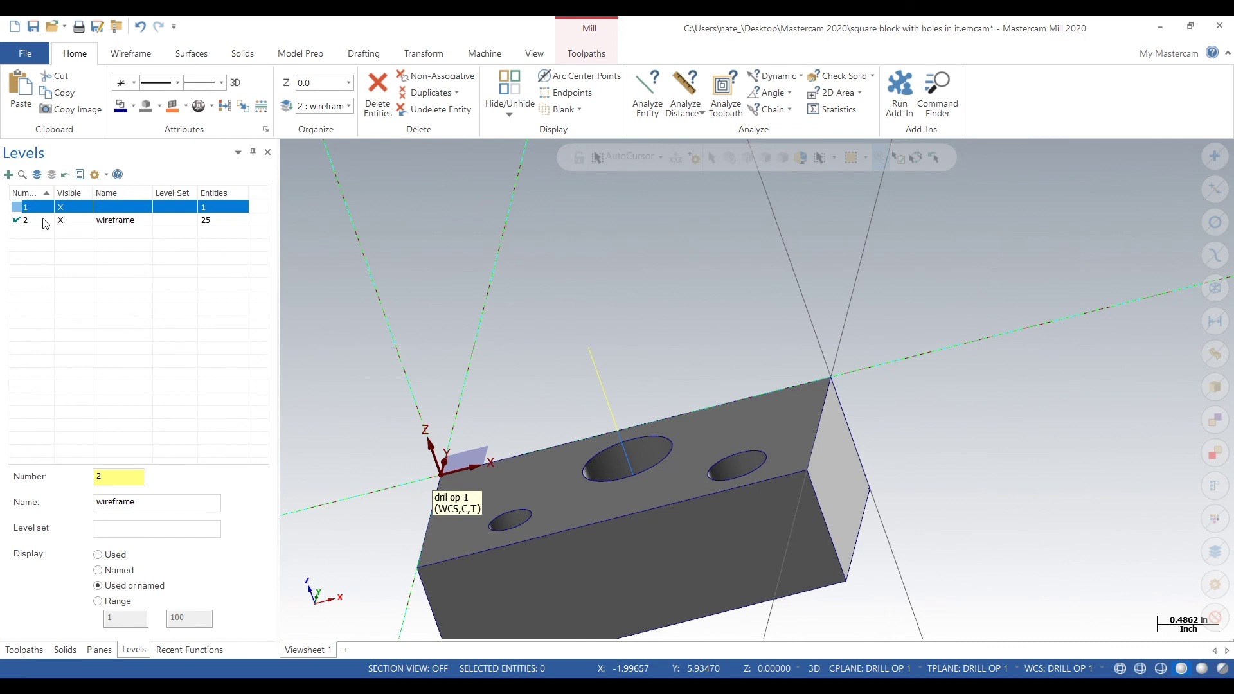
{"action": "left_click", "coordinate": [68, 212]}
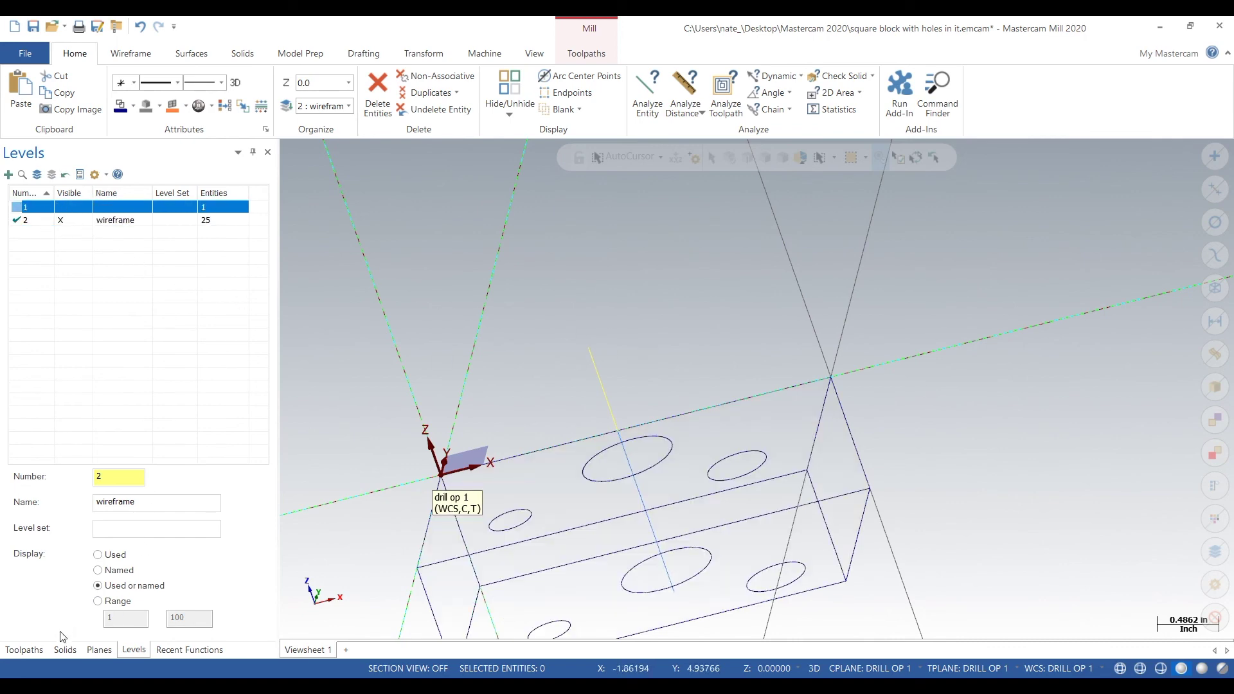
{"action": "left_click", "coordinate": [24, 650]}
{"action": "middle_click_drag", "start_coordinate": [532, 355], "coordinate": [619, 367]}
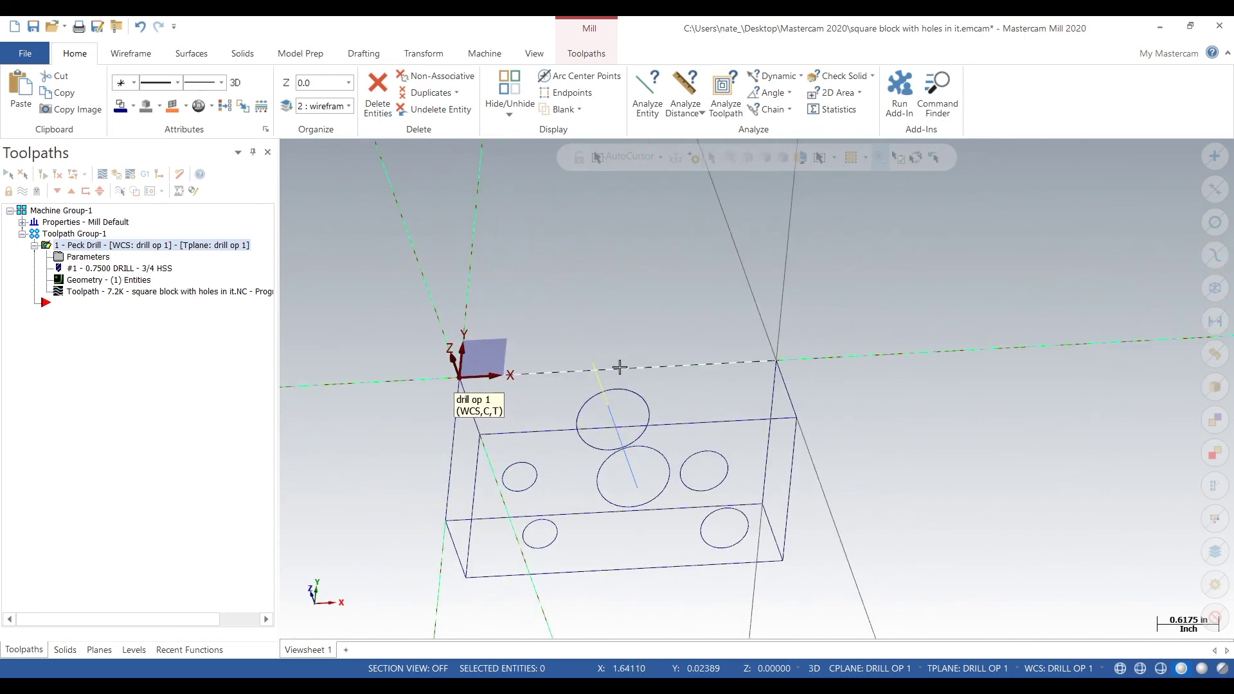
{"action": "left_click", "coordinate": [773, 76]}
{"action": "left_click", "coordinate": [709, 450]}
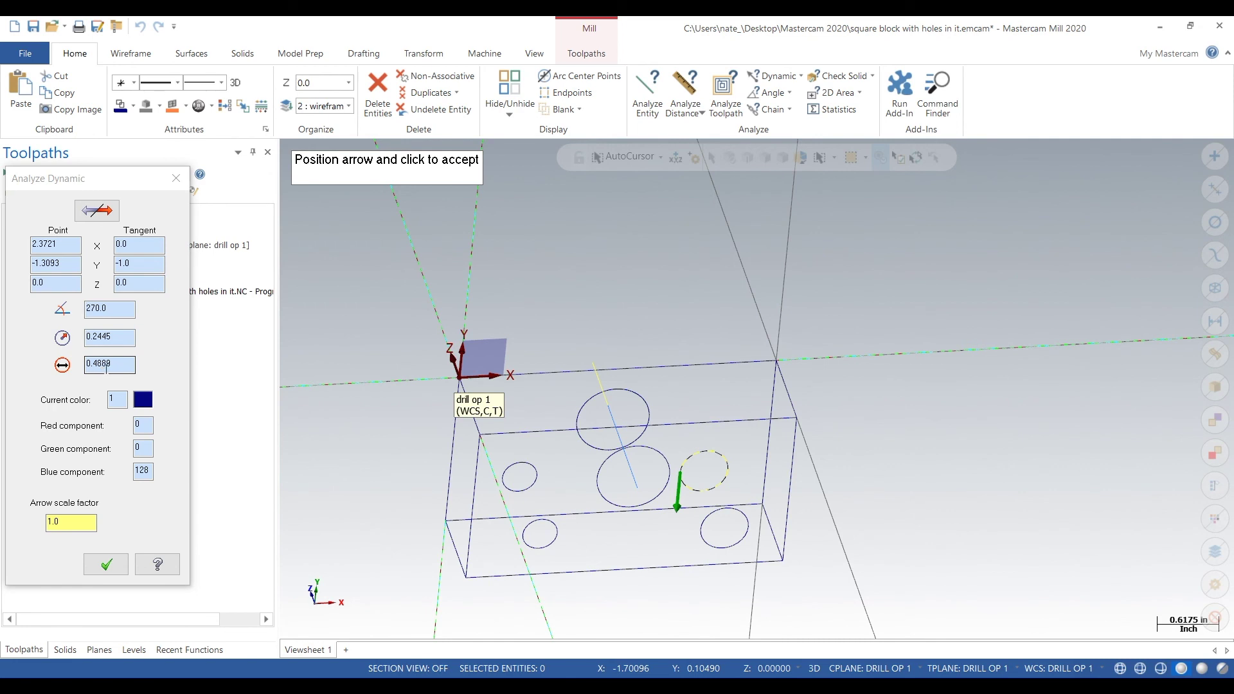
{"action": "left_click", "coordinate": [173, 179]}
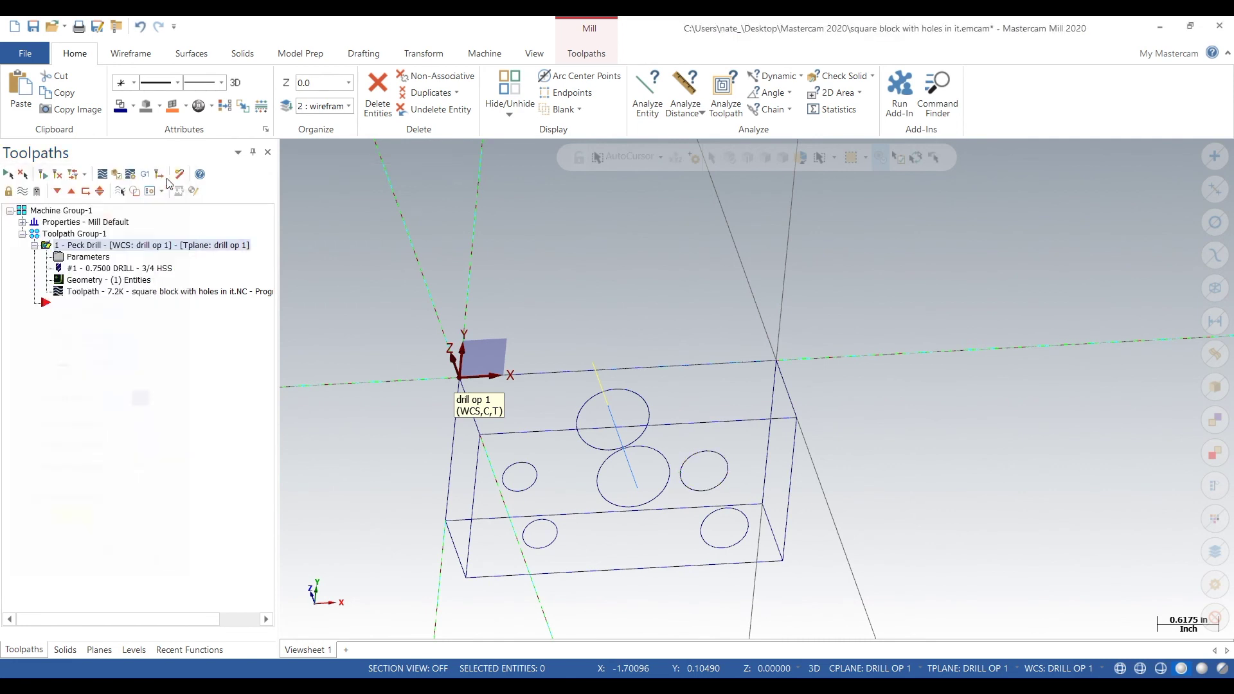
- Copy the first Peck Drill operation and paste a duplicate below it
{"action": "right_click", "coordinate": [71, 254]}
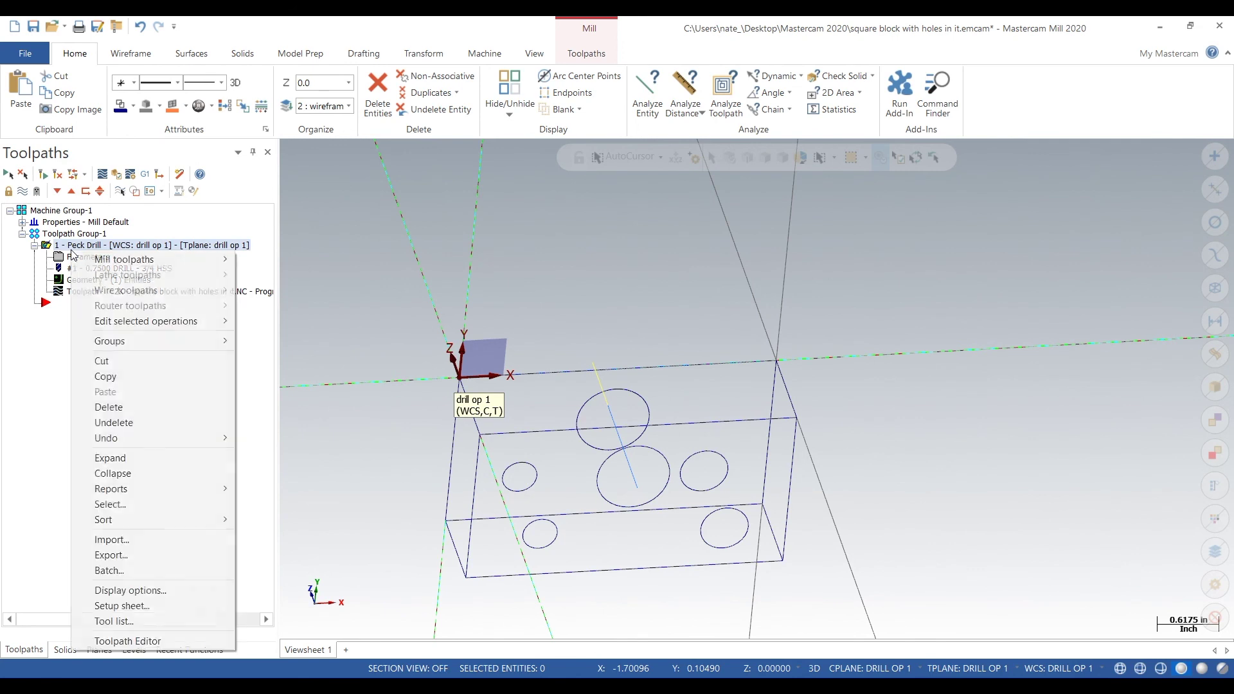
{"action": "left_click", "coordinate": [126, 379]}
{"action": "right_click", "coordinate": [67, 311]}
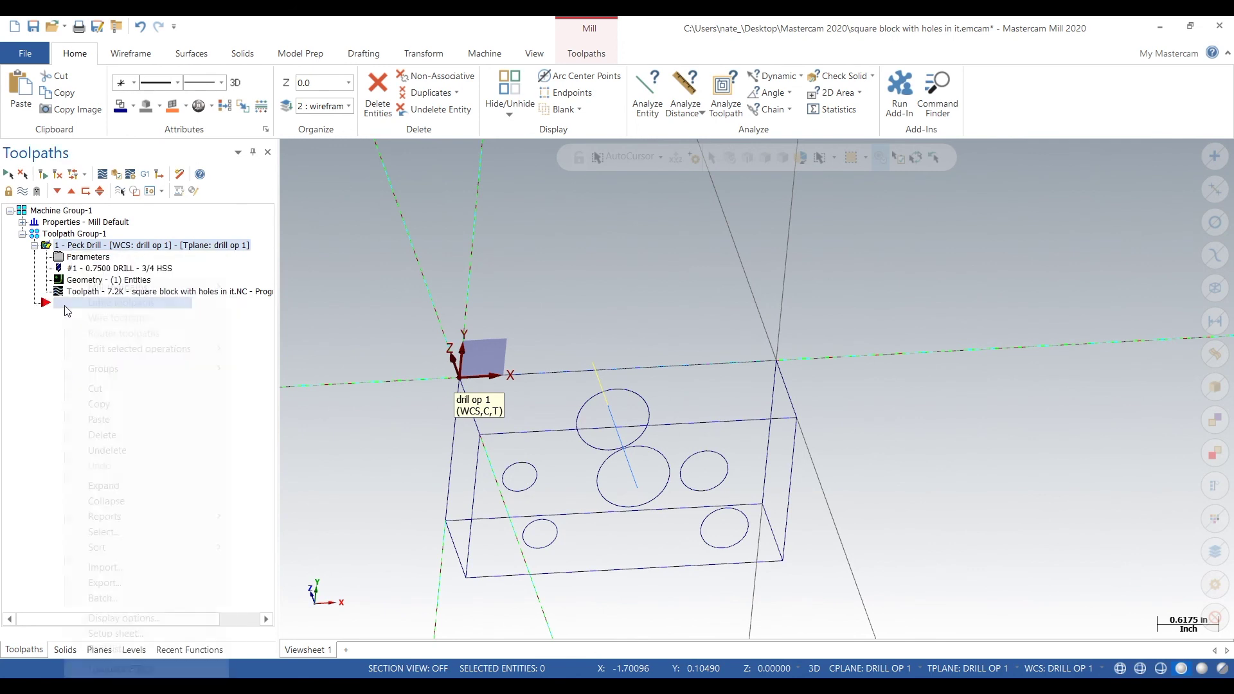
{"action": "left_click", "coordinate": [136, 426]}
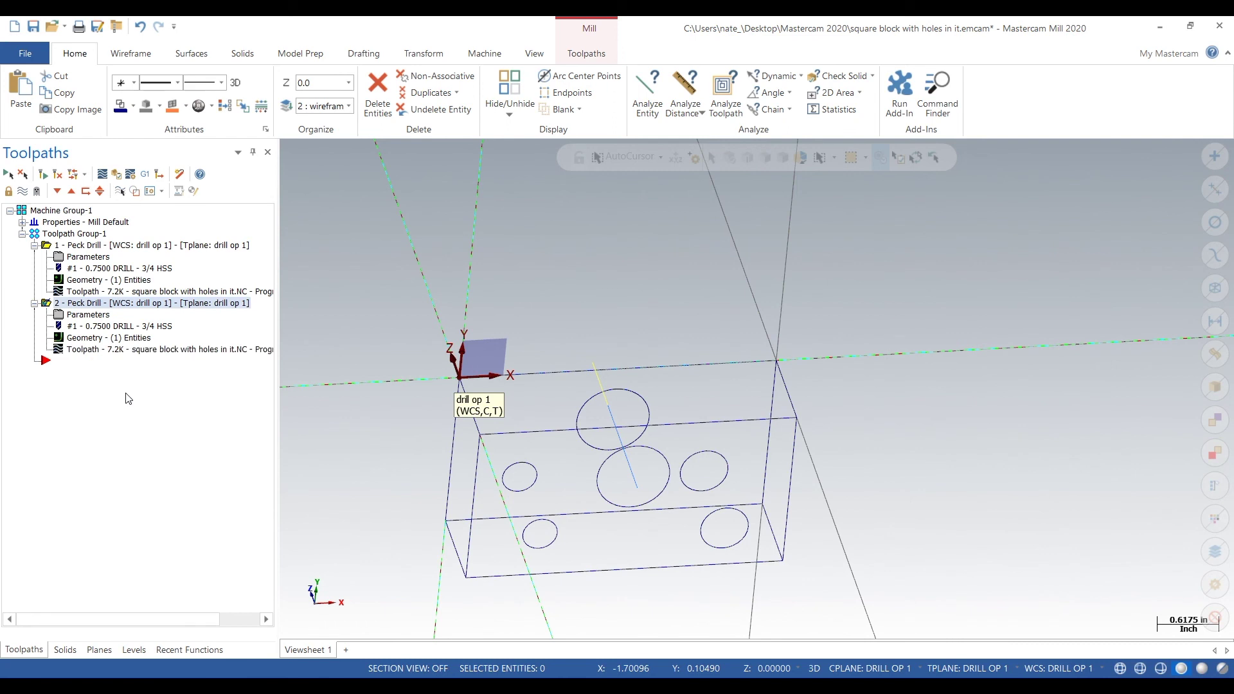
- Replace operation 2's 0.7448 arc with the 0.4889 circle as its hole
{"action": "left_click", "coordinate": [108, 339]}
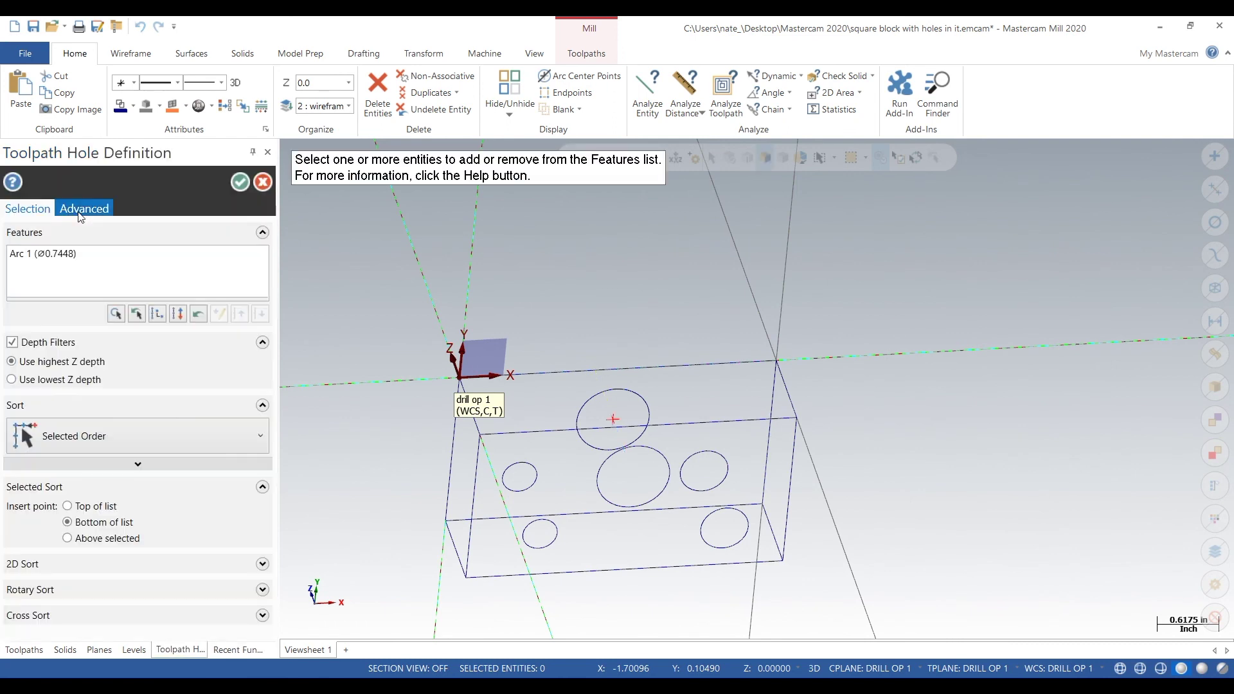
{"action": "left_click", "coordinate": [186, 252]}
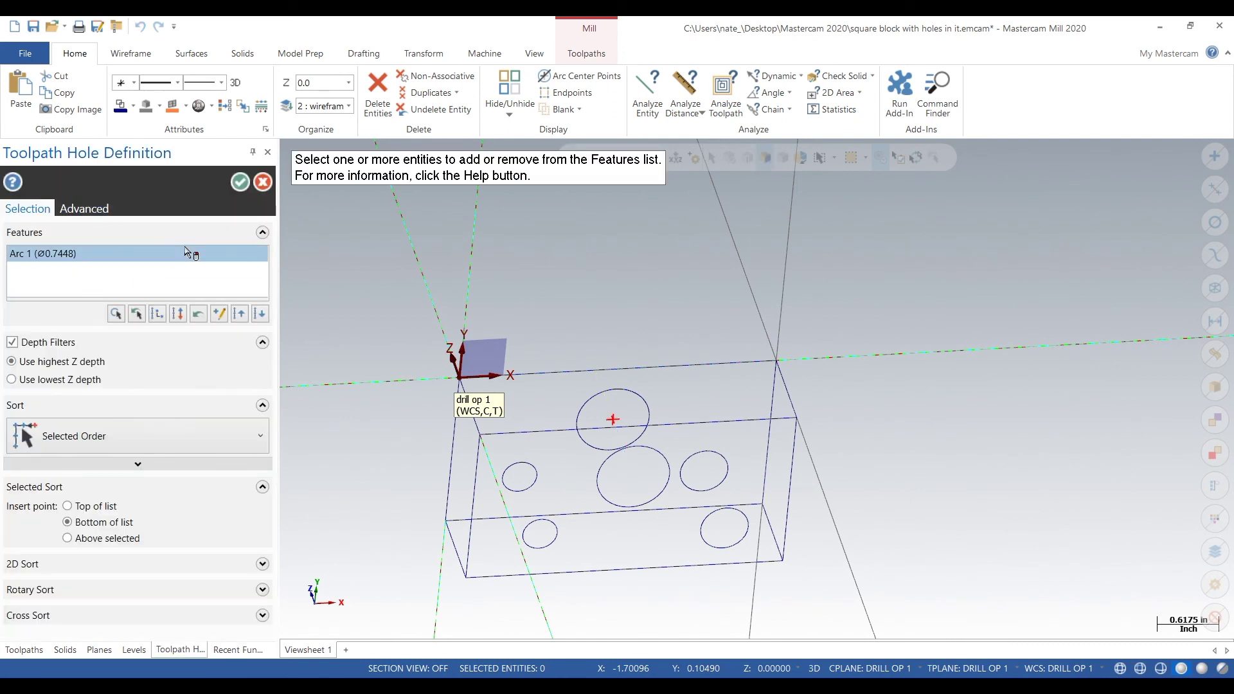
{"action": "key", "text": "Delete"}
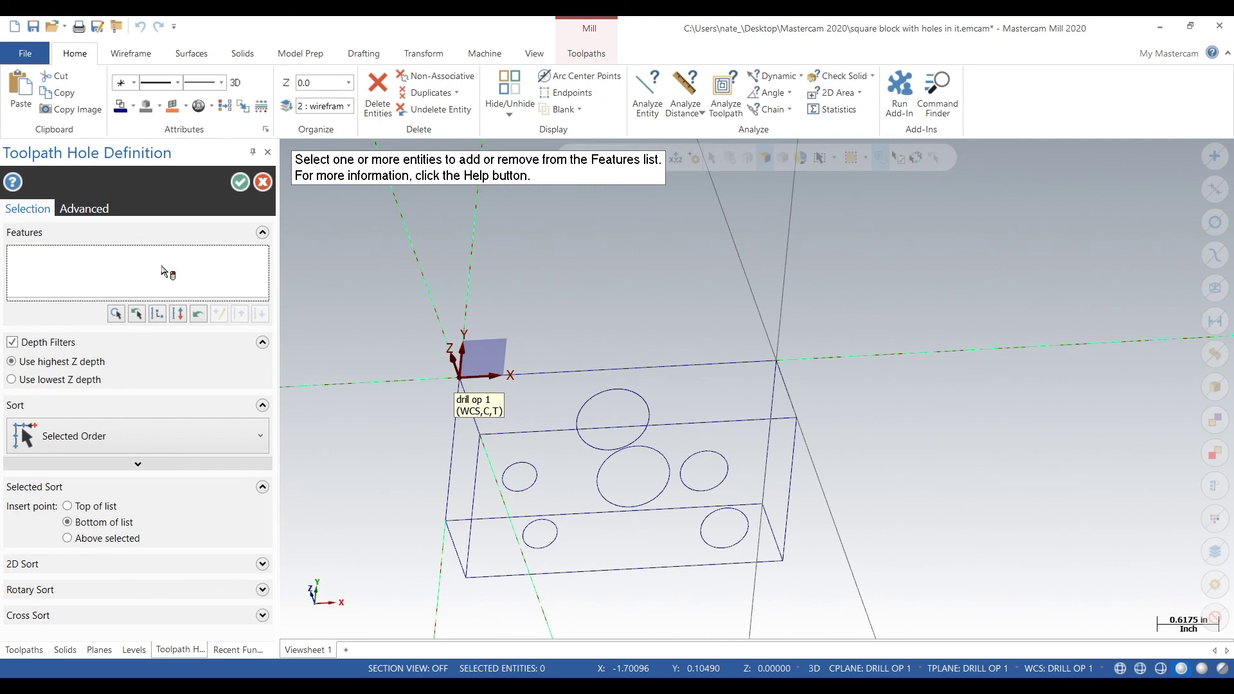
{"action": "left_click", "coordinate": [681, 473]}
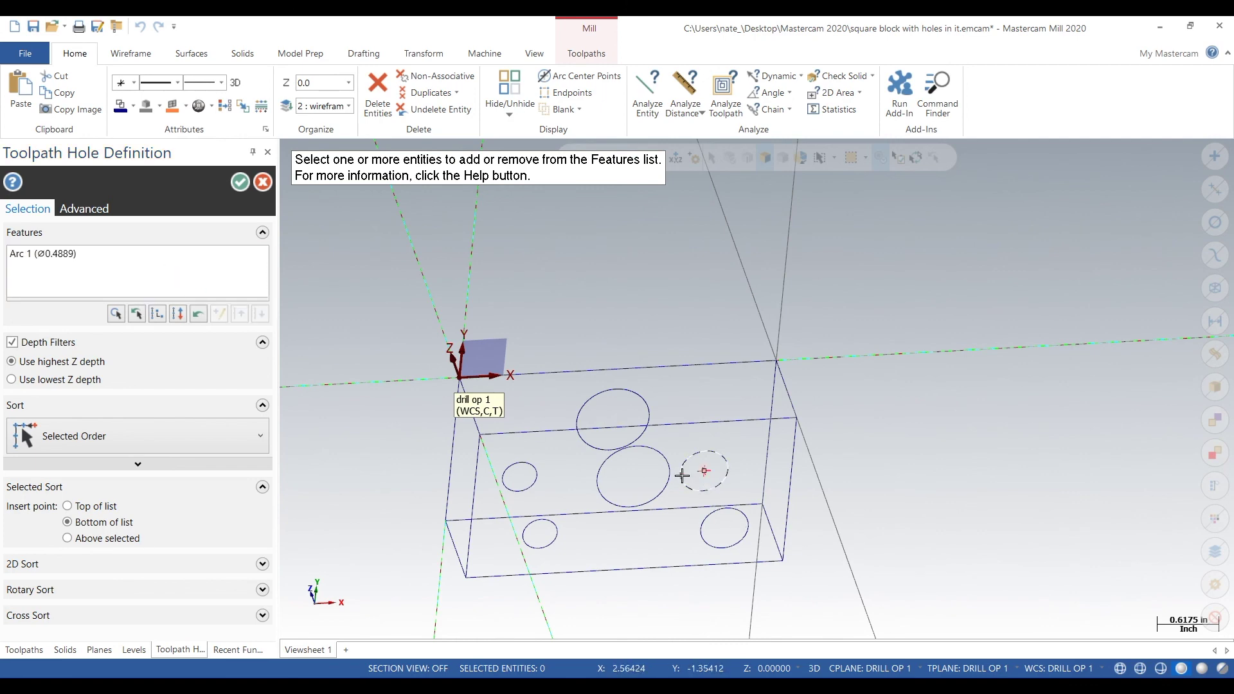
{"action": "left_click", "coordinate": [235, 184]}
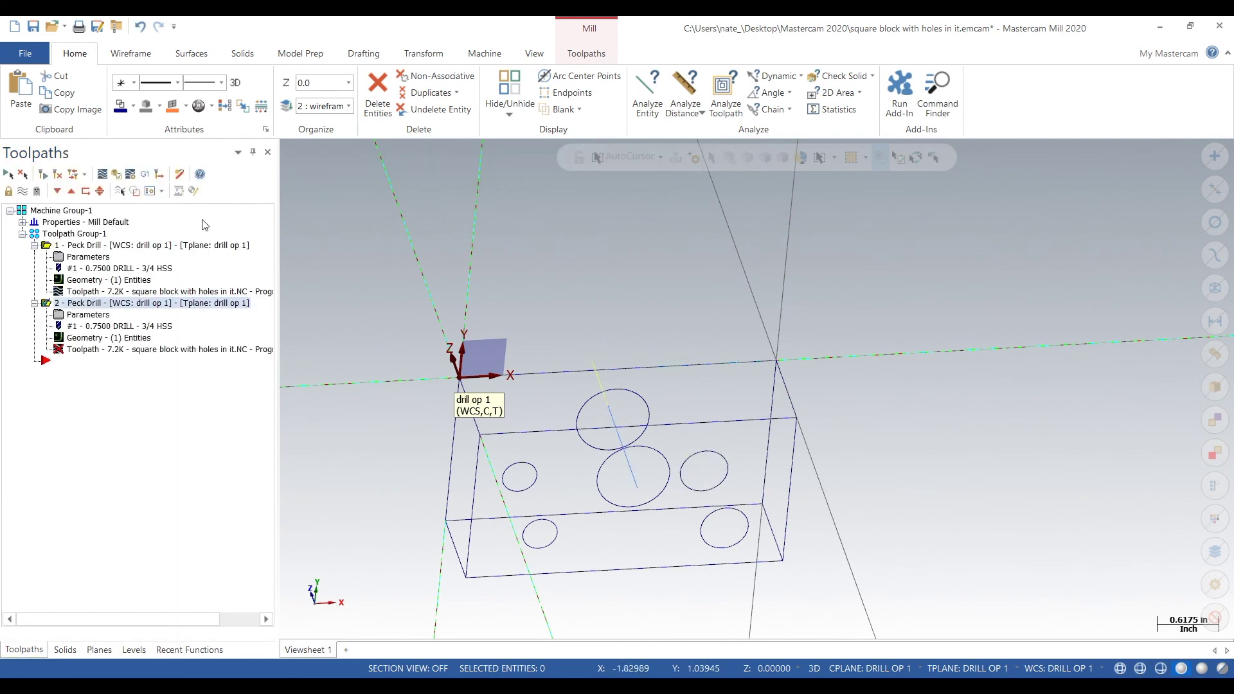
- Choose the 31/64 DRILL from the tool library for operation 2
{"action": "left_click", "coordinate": [88, 314]}
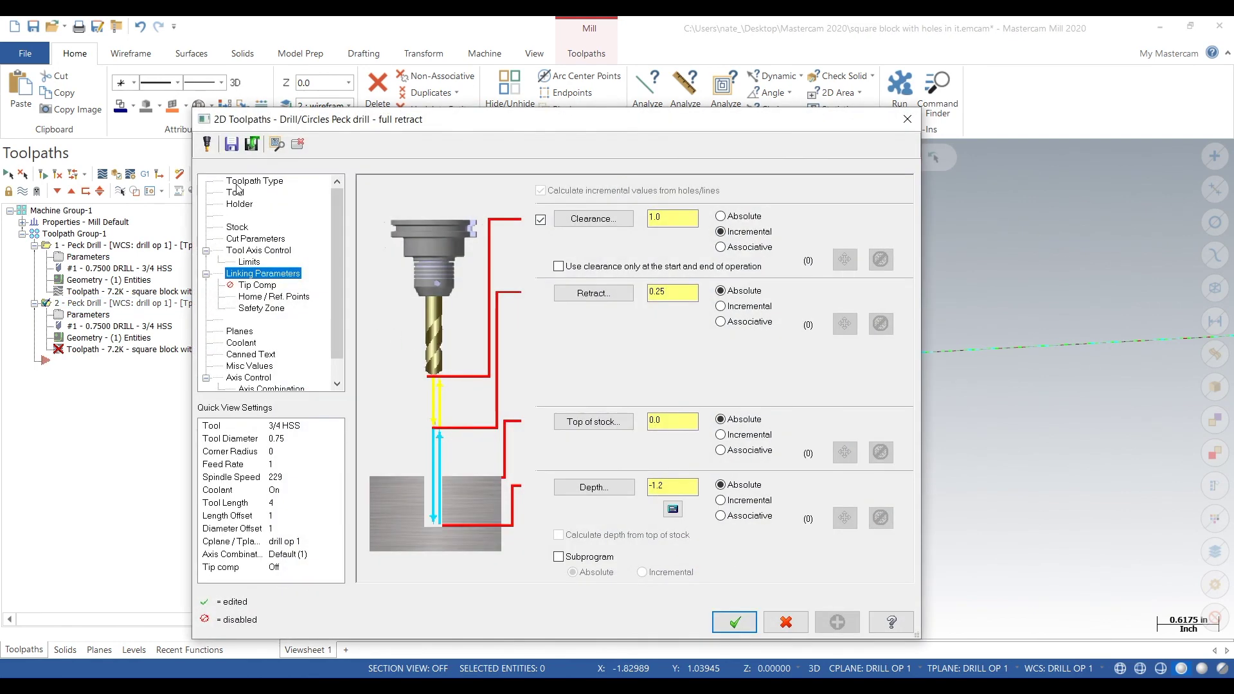
{"action": "left_click", "coordinate": [236, 192]}
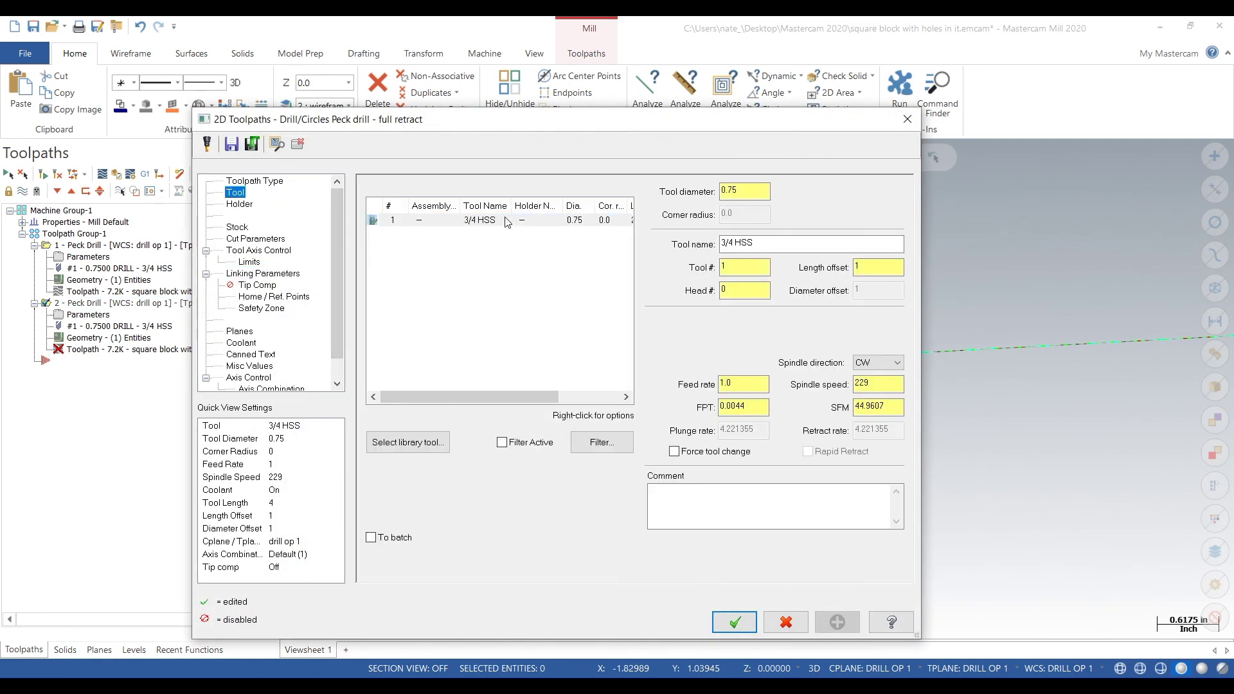
{"action": "left_click", "coordinate": [424, 448]}
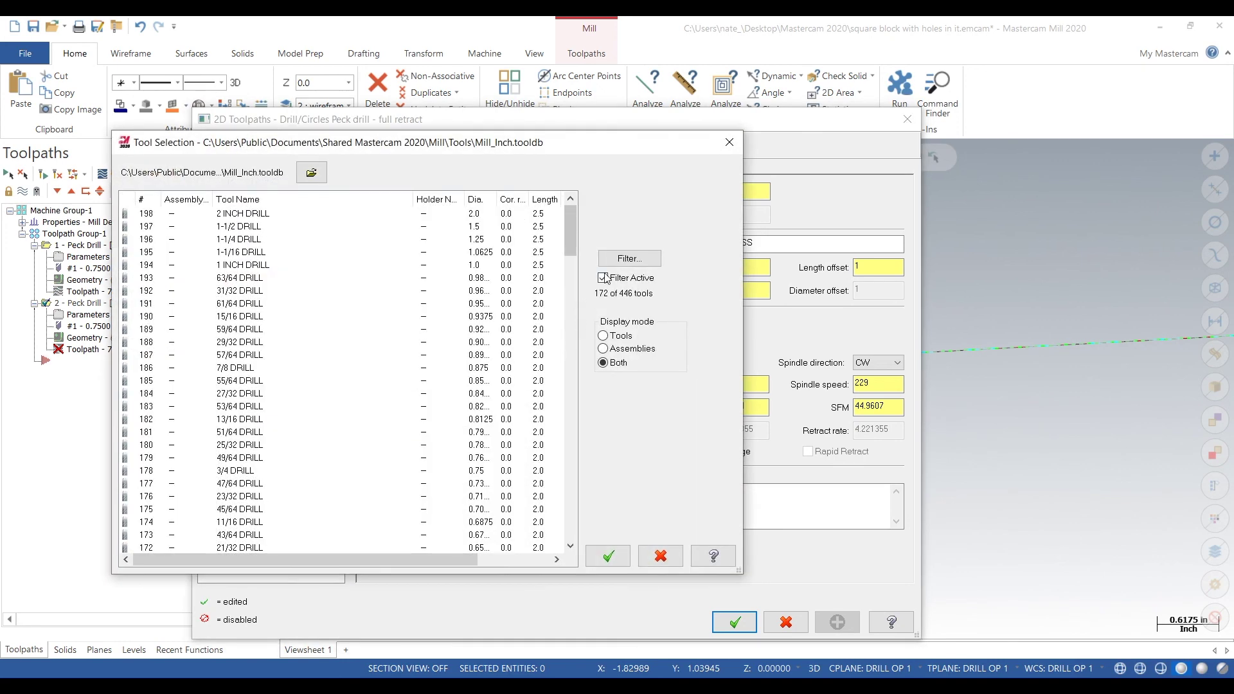
{"action": "left_click_drag", "start_coordinate": [574, 239], "coordinate": [577, 275]}
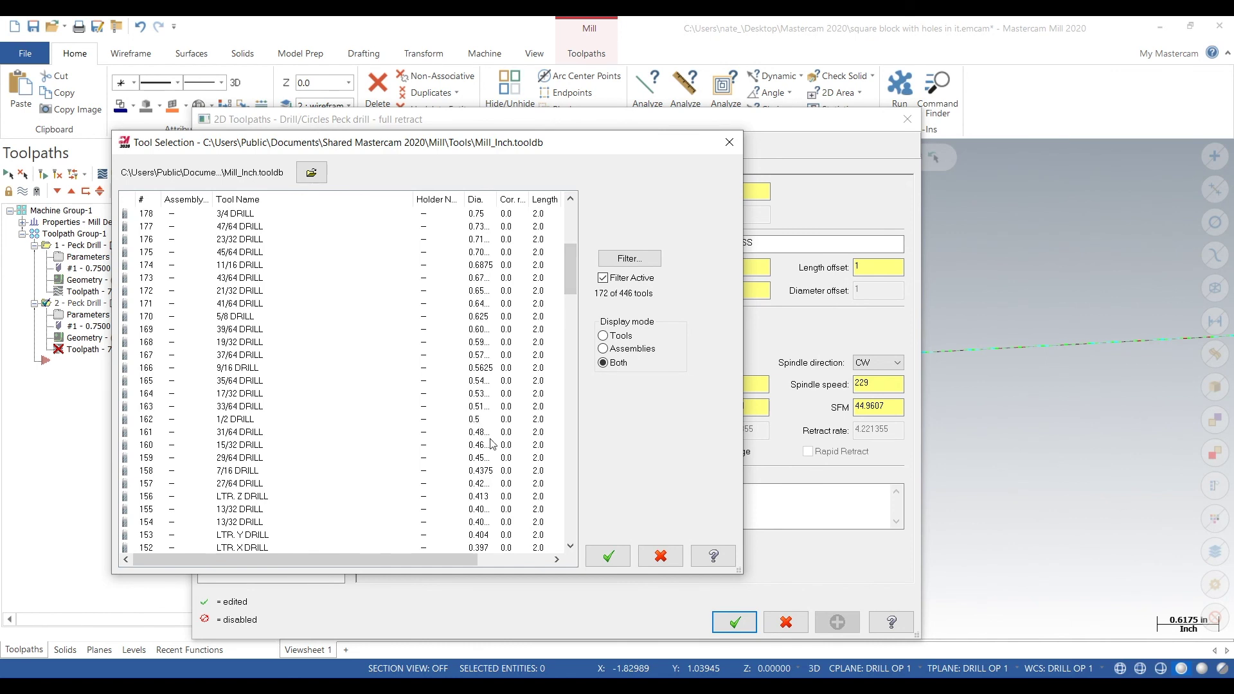
{"action": "left_click_drag", "start_coordinate": [492, 200], "coordinate": [516, 204]}
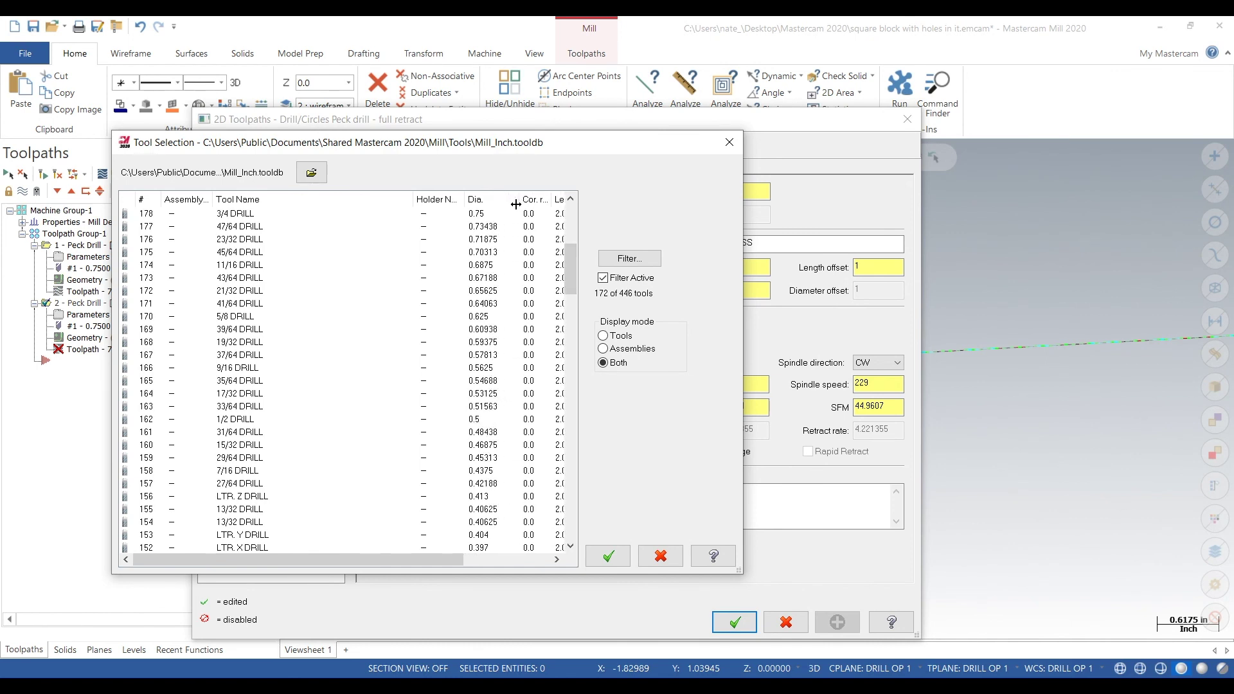
{"action": "left_click", "coordinate": [488, 437]}
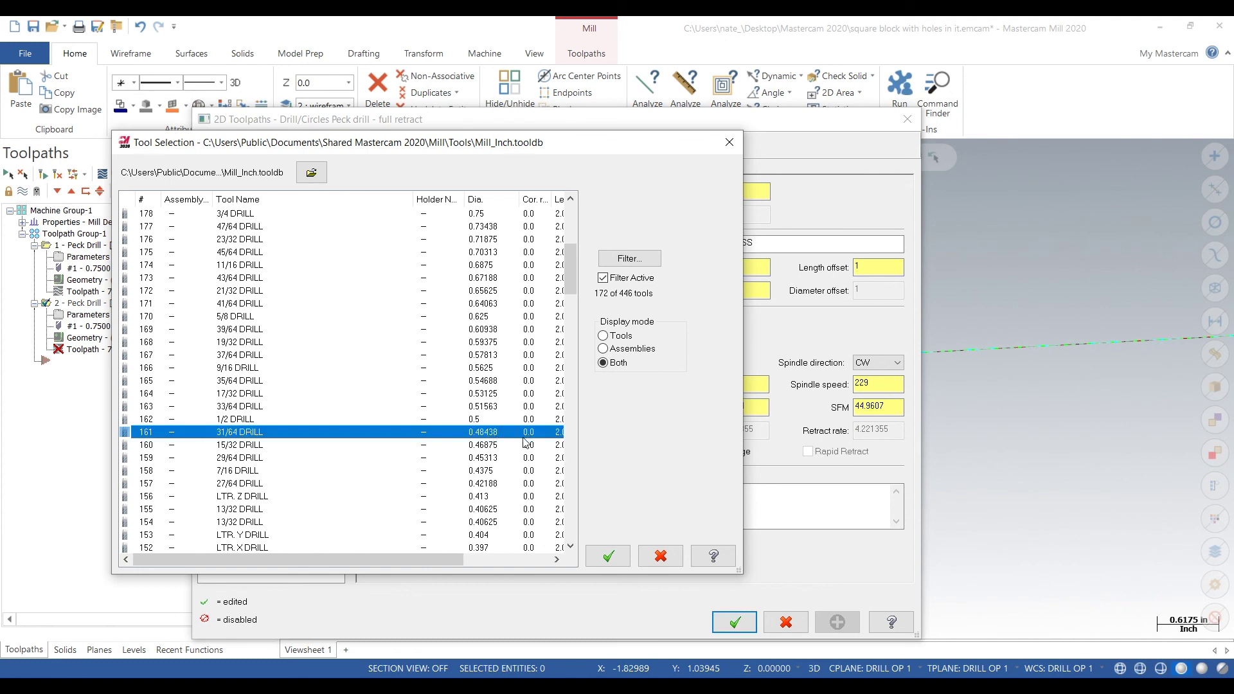
{"action": "scroll", "coordinate": [514, 445], "scroll_direction": "up", "scroll_amount": 1}
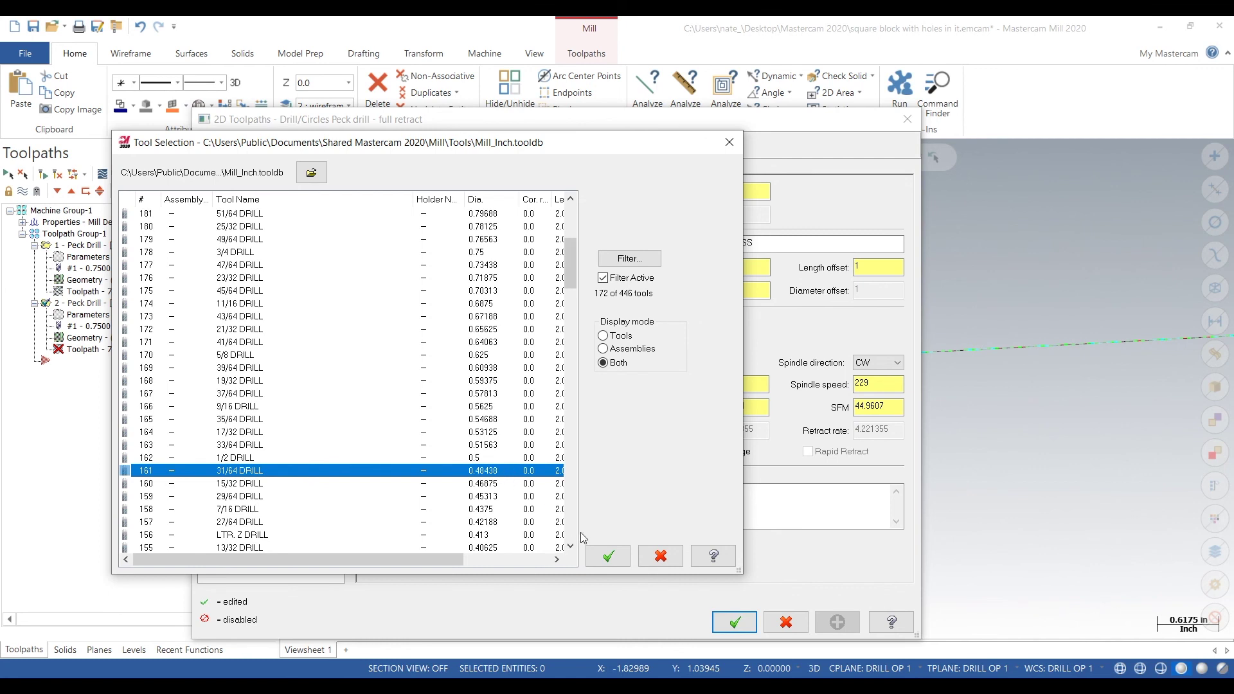
{"action": "left_click", "coordinate": [613, 559]}
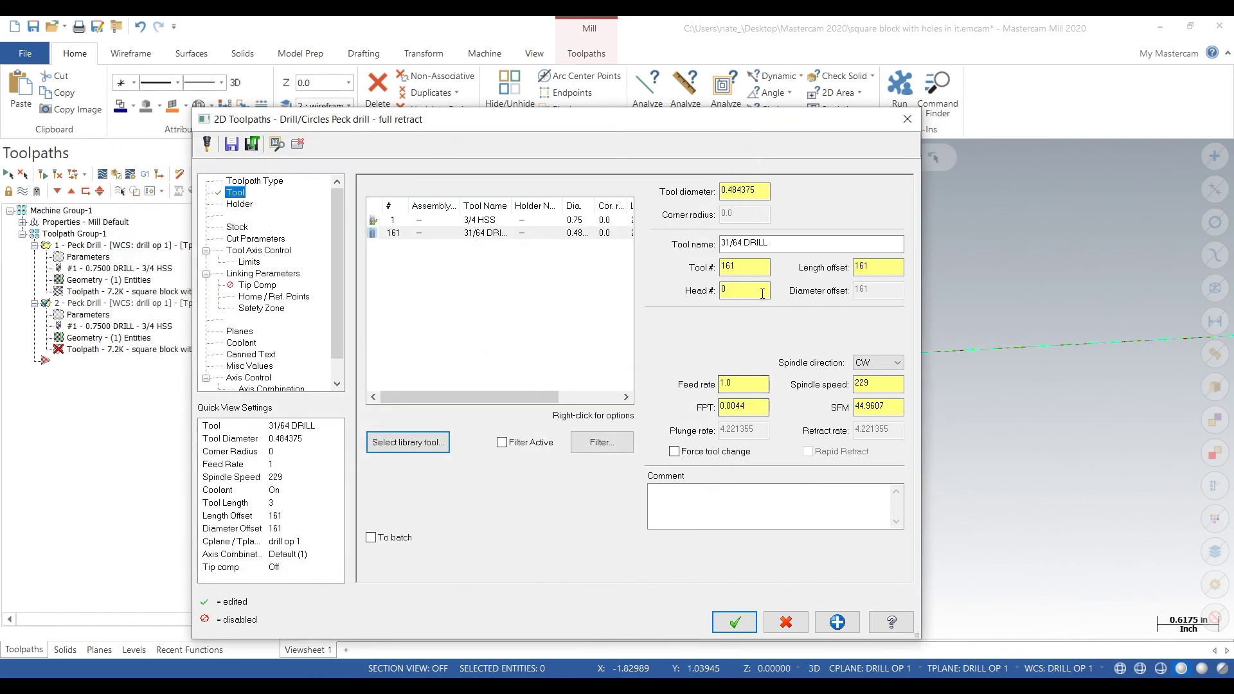
- Set the 31/64 drill's tool number to 2 and check its full diameter value
{"action": "type", "text": "2"}
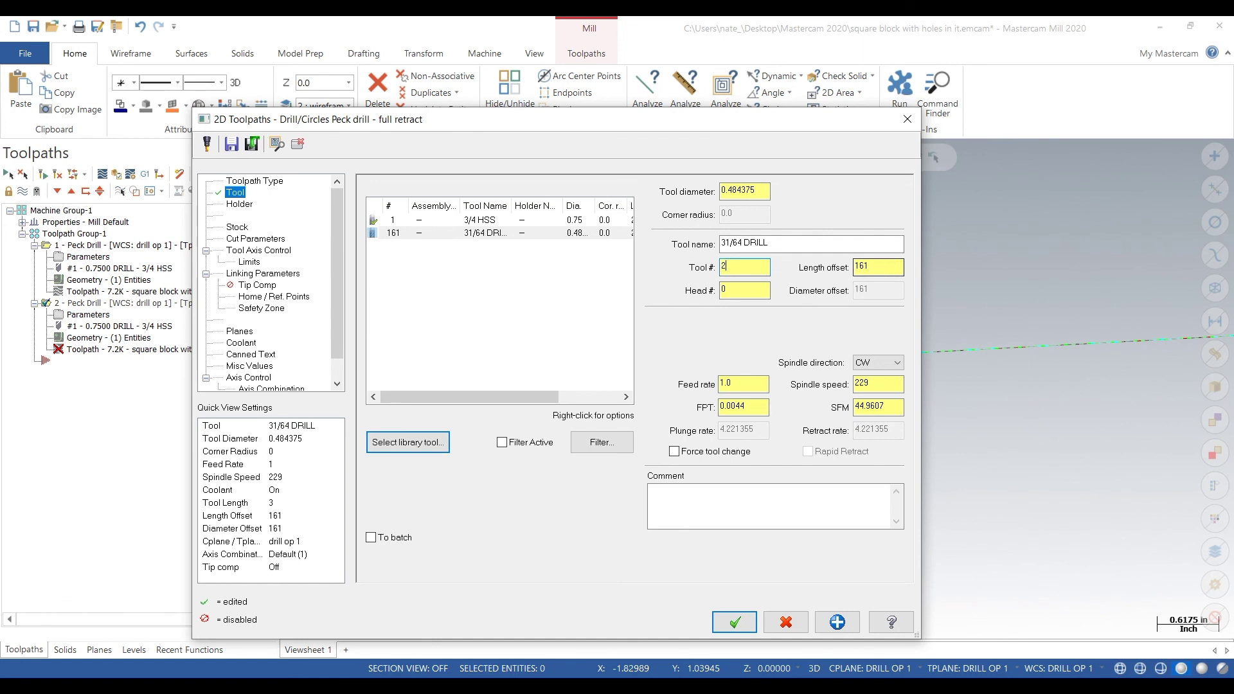
{"action": "key", "text": "Tab"}
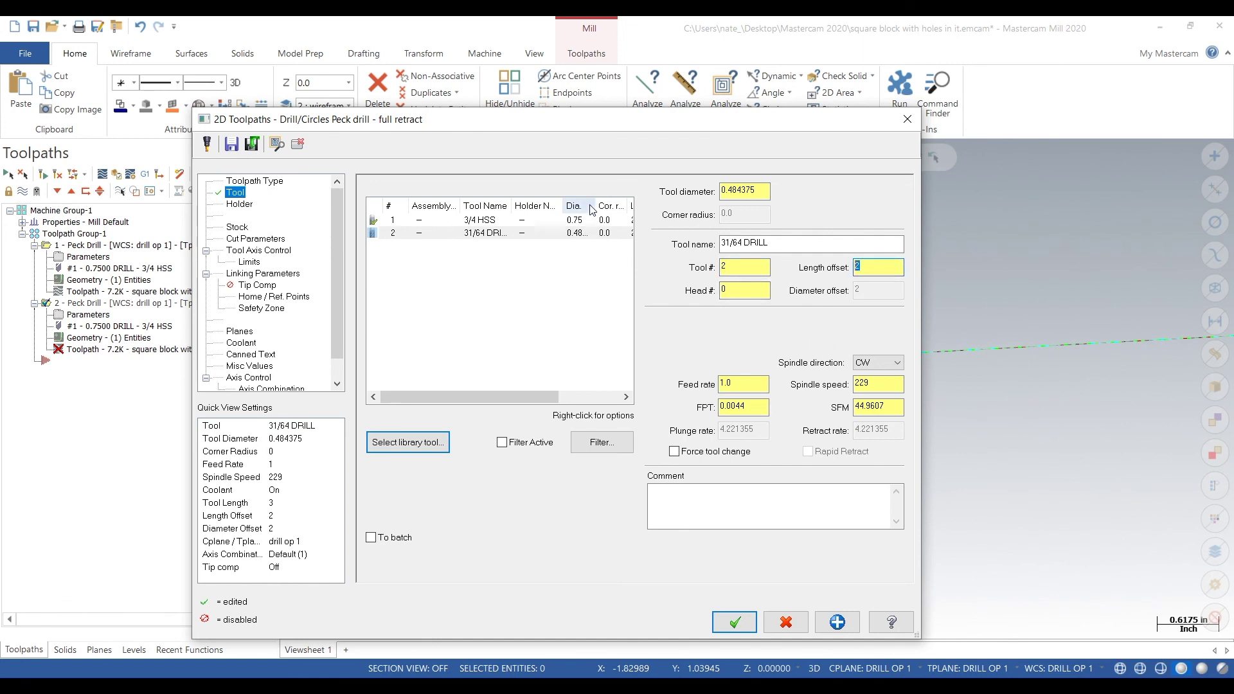
{"action": "left_click_drag", "start_coordinate": [589, 202], "coordinate": [598, 203]}
{"action": "left_click", "coordinate": [546, 232]}
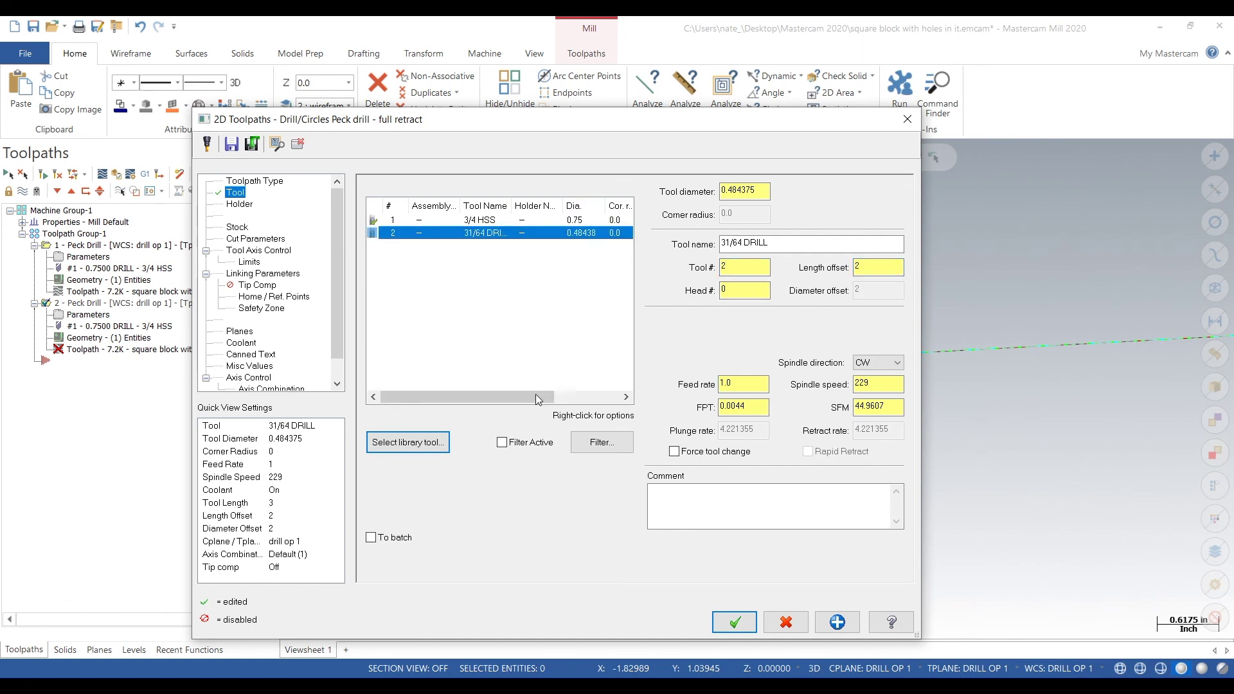
{"action": "left_click_drag", "start_coordinate": [537, 393], "coordinate": [485, 392]}
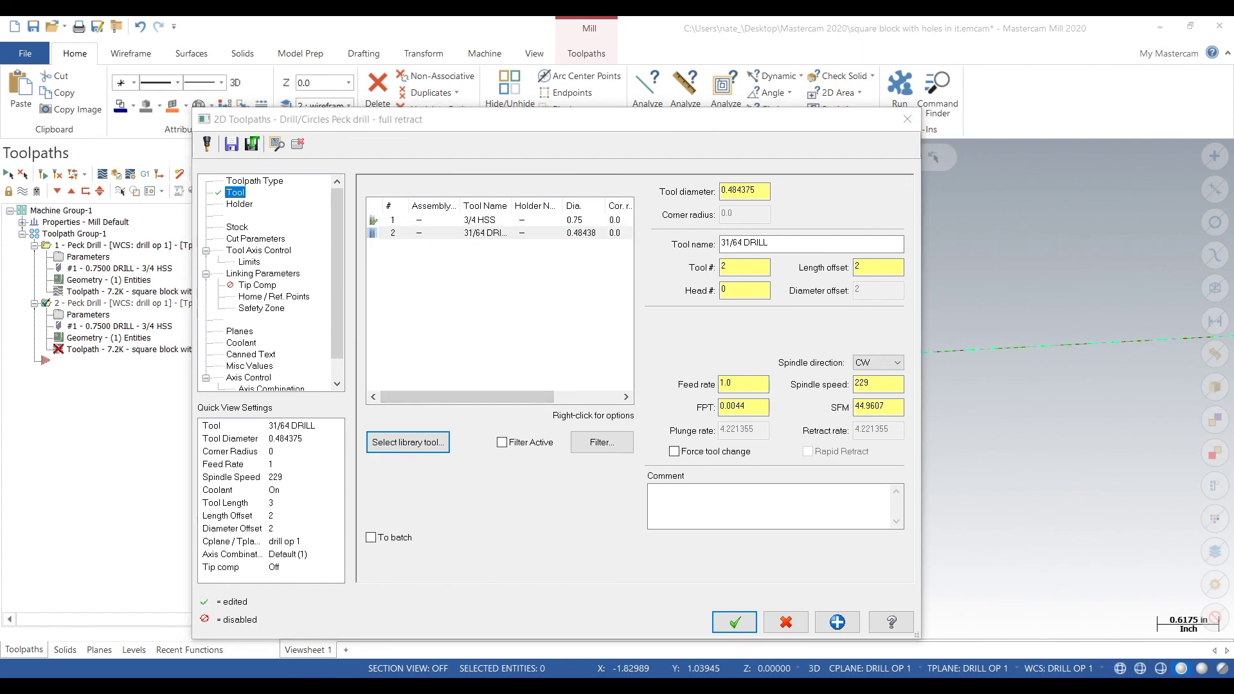
{"action": "key", "text": "alt+Tab"}
{"action": "scroll", "coordinate": [782, 353], "scroll_direction": "up", "scroll_amount": 12}
- Enter 0.484 in diameter, 355 RPM and 0.005 cutting feed in the drilling calculator
{"action": "scroll", "coordinate": [783, 353], "scroll_direction": "down", "scroll_amount": 10}
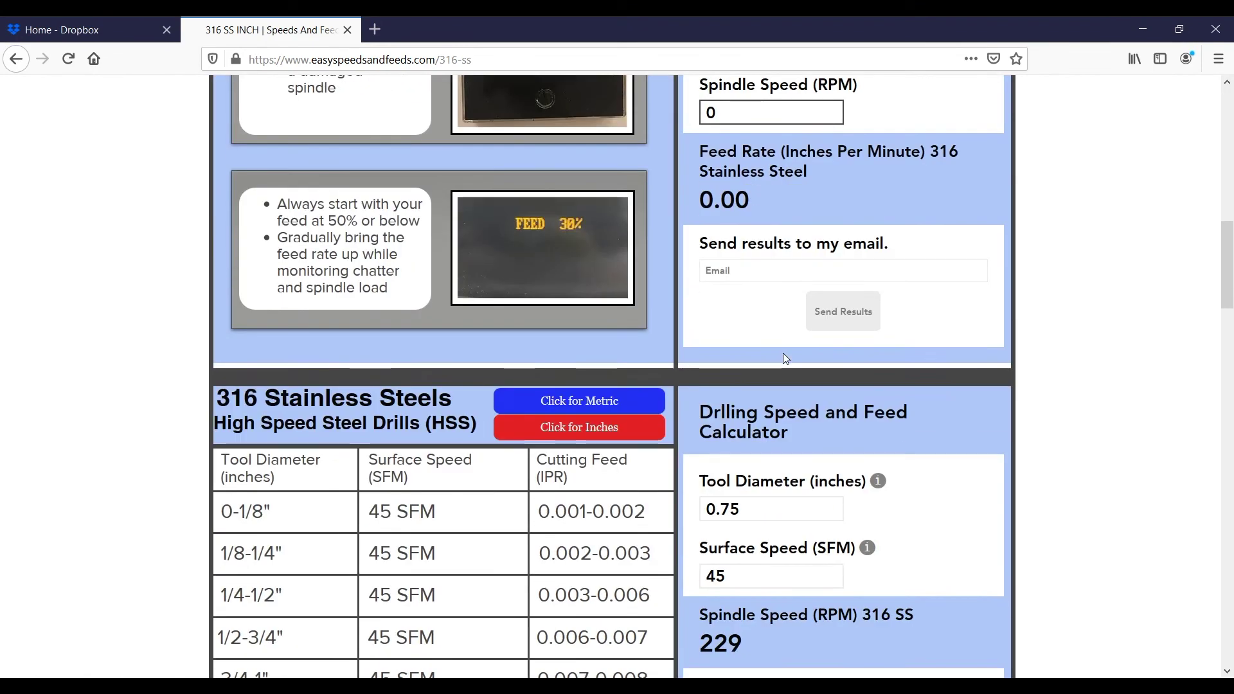
{"action": "double_click", "coordinate": [782, 253]}
{"action": "type", "text": "0"}
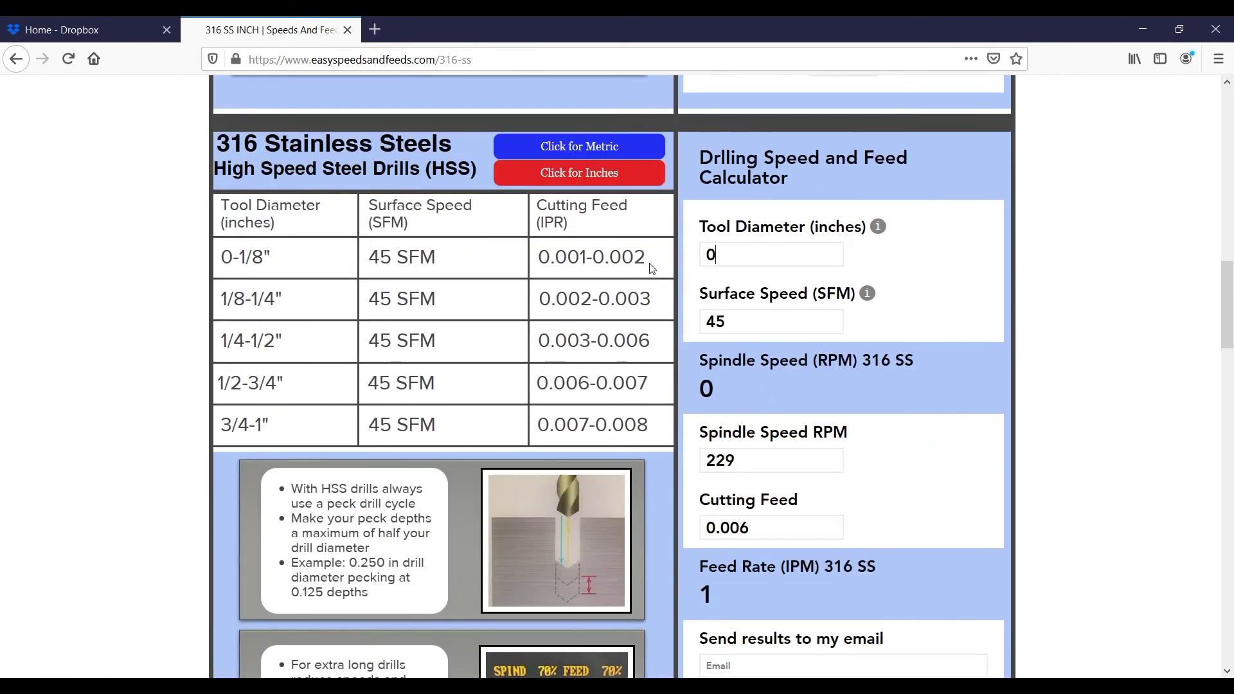
{"action": "type", "text": ".484"}
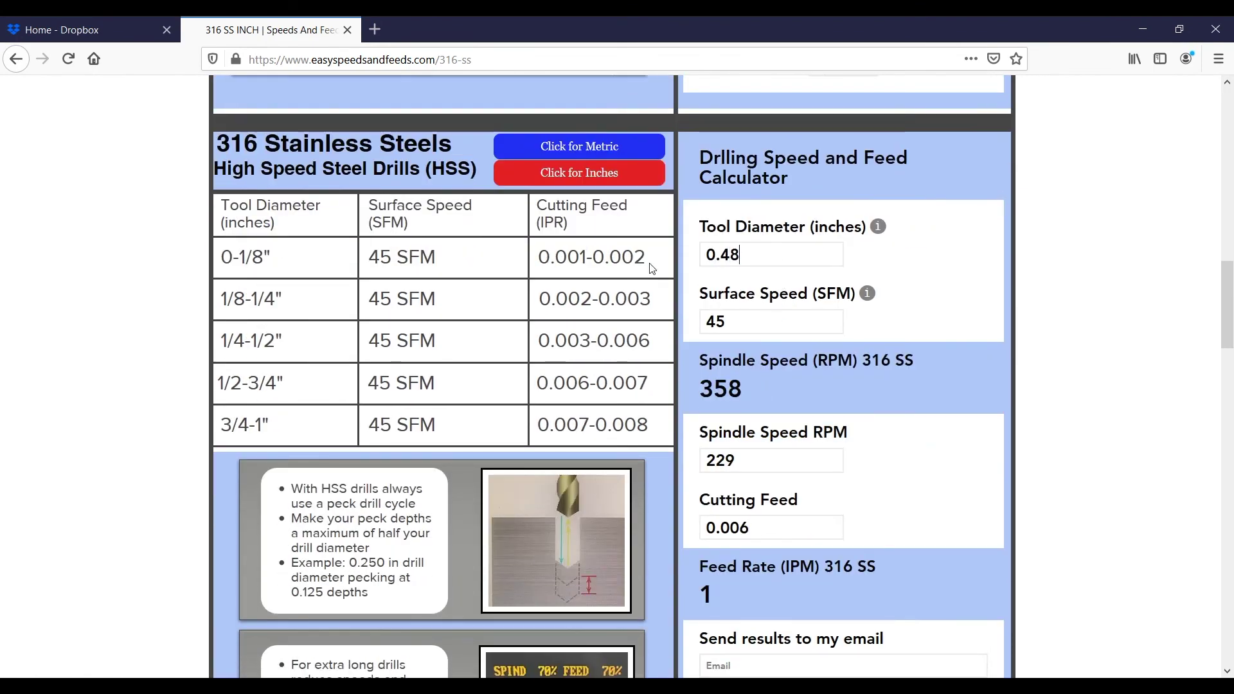
{"action": "left_click", "coordinate": [788, 320]}
{"action": "left_click_drag", "start_coordinate": [763, 455], "coordinate": [628, 474]}
{"action": "type", "text": "355"}
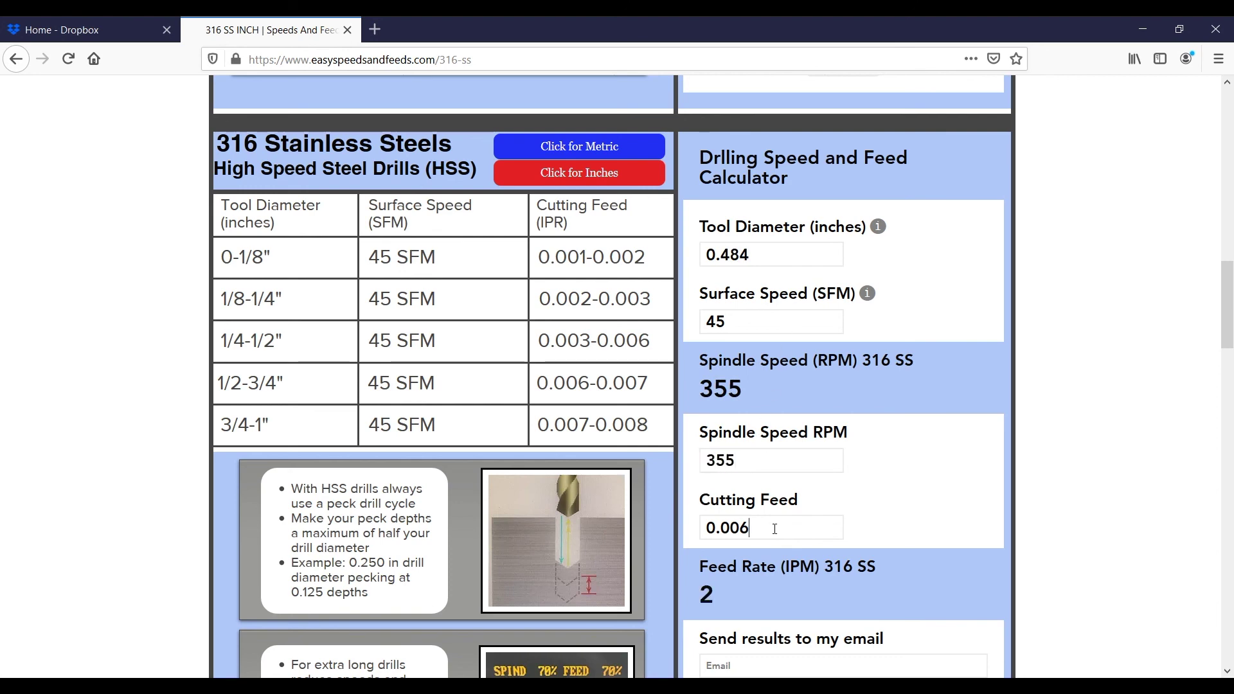
{"action": "left_click_drag", "start_coordinate": [775, 529], "coordinate": [583, 487]}
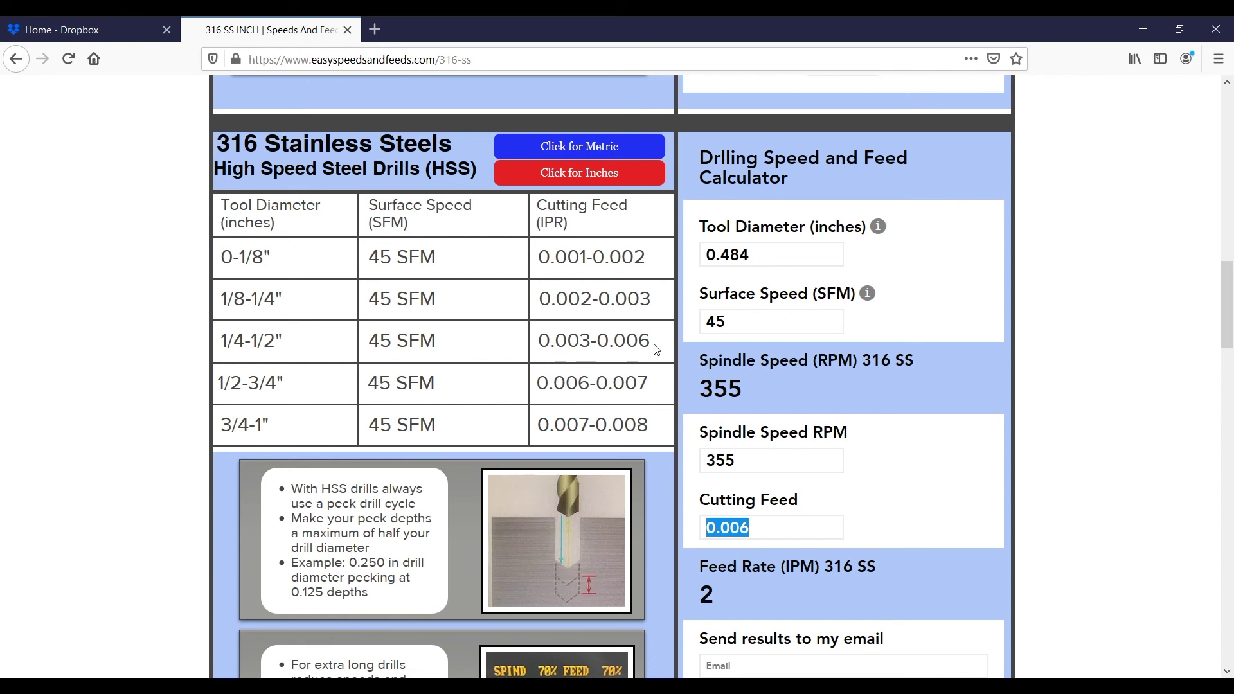
{"action": "type", "text": "0.0"}
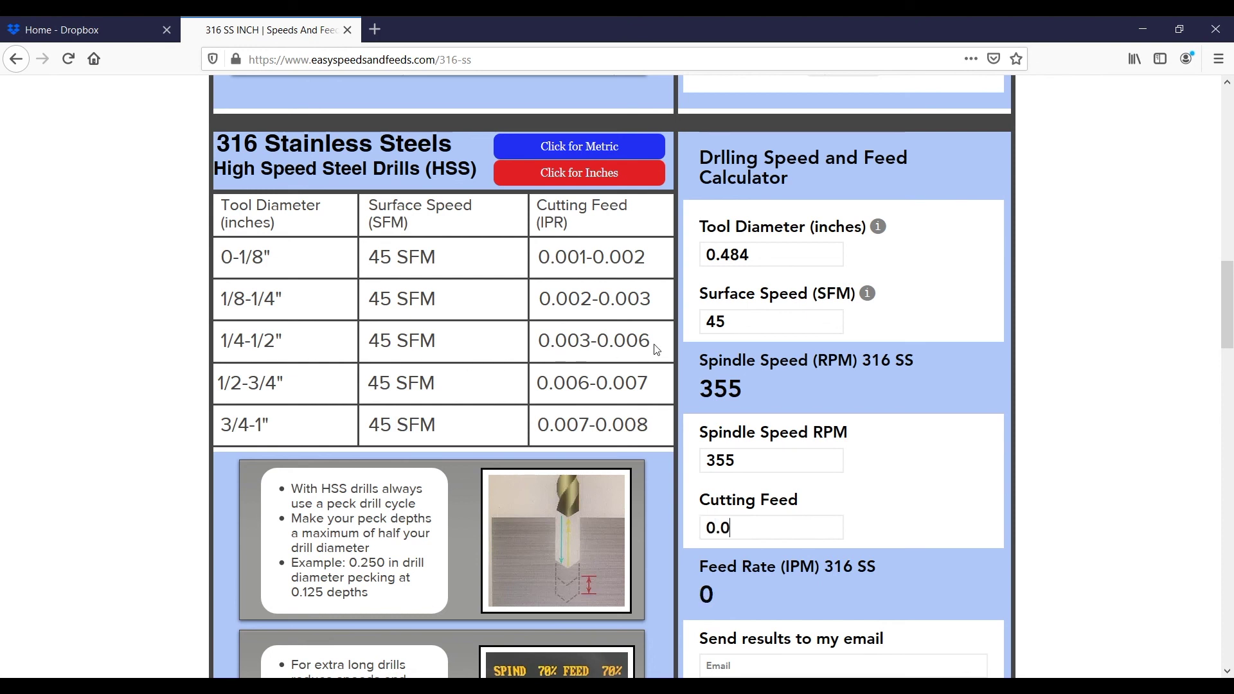
{"action": "type", "text": "05"}
- Set operation 2's spindle speed to 355 and feed rate to 2
{"action": "key", "text": "alt+Tab"}
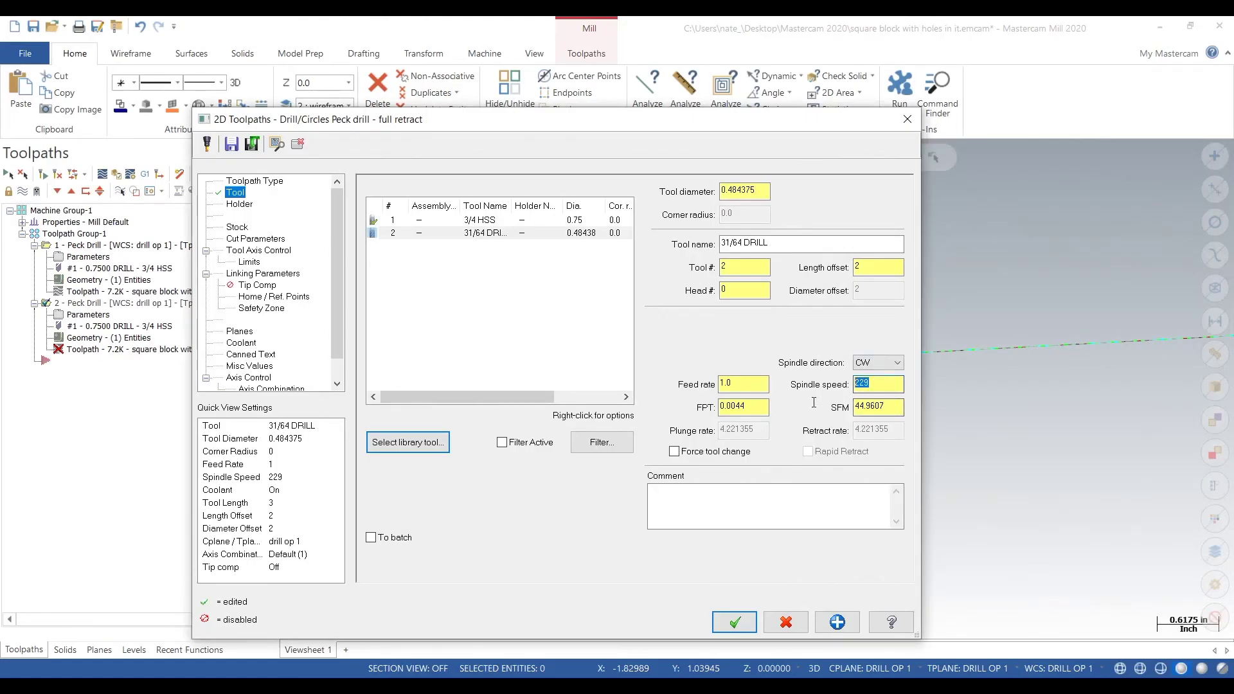
{"action": "type", "text": "355"}
{"action": "key", "text": "Tab"}
{"action": "type", "text": "2"}
{"action": "key", "text": "Tab"}
{"action": "left_click", "coordinate": [759, 406]}
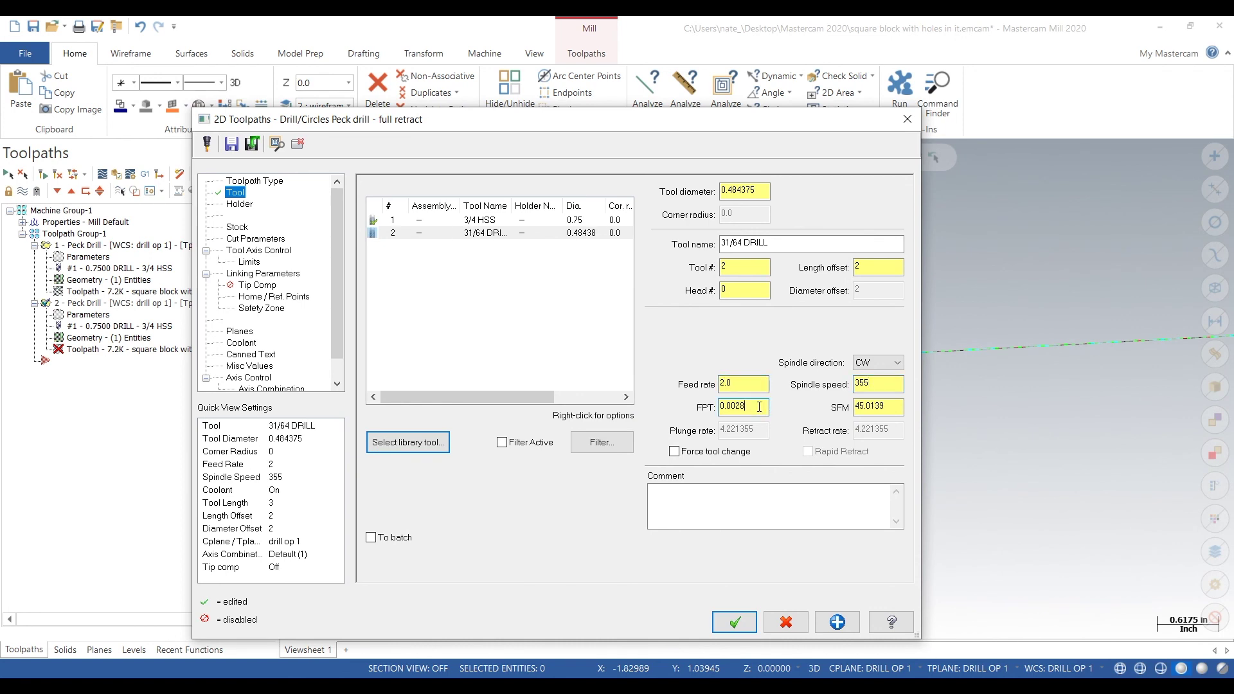
- Set the drilling depth to -1.2 by picking the hole bottom in Linking Parameters
{"action": "left_click", "coordinate": [256, 239]}
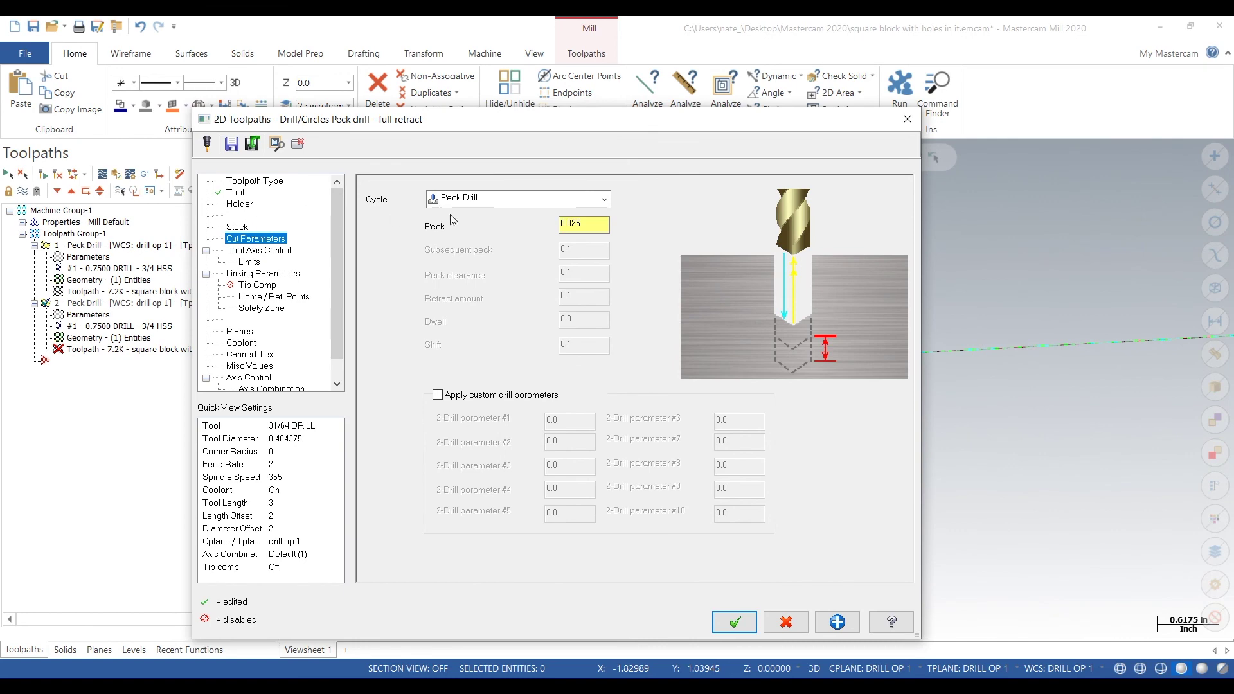
{"action": "left_click", "coordinate": [235, 192]}
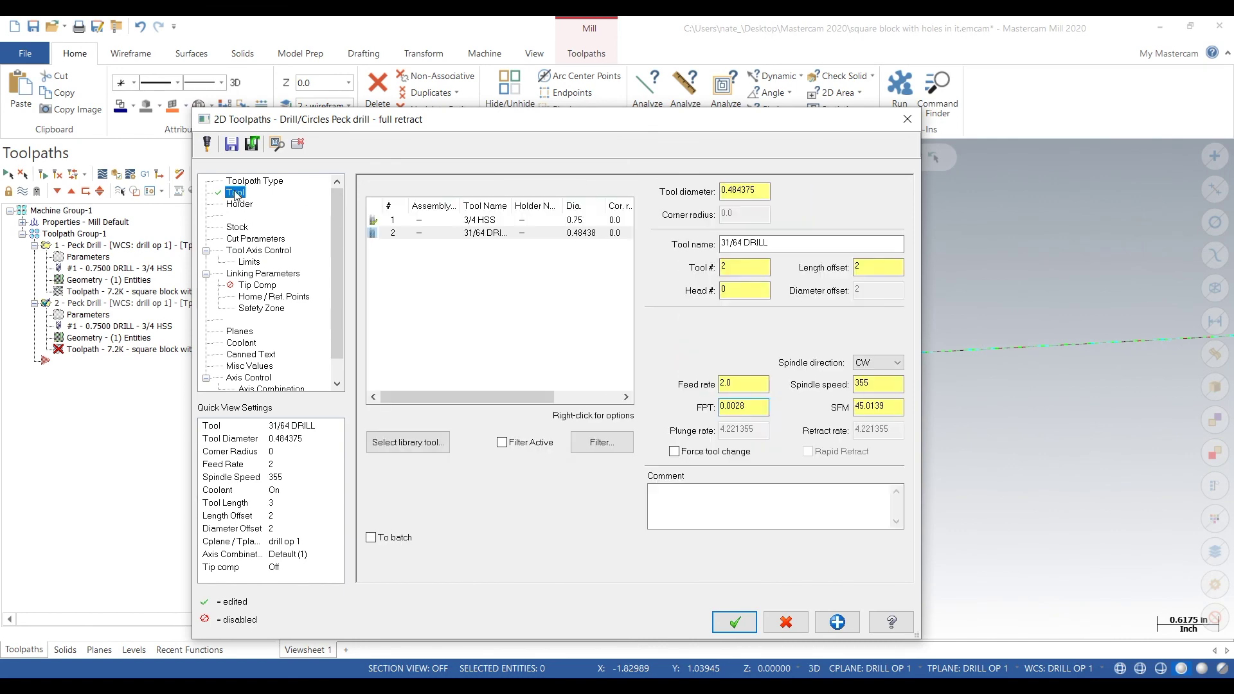
{"action": "left_click", "coordinate": [275, 275]}
{"action": "left_click", "coordinate": [594, 487]}
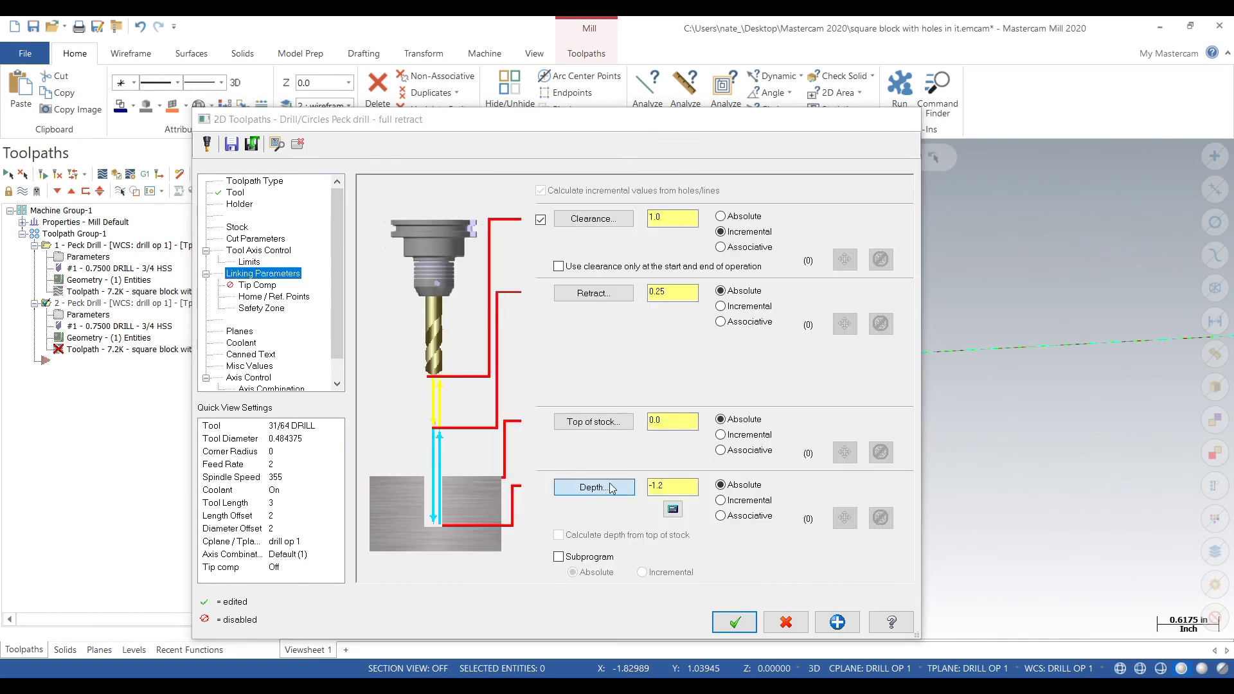
{"action": "middle_click_drag", "start_coordinate": [737, 560], "coordinate": [738, 545]}
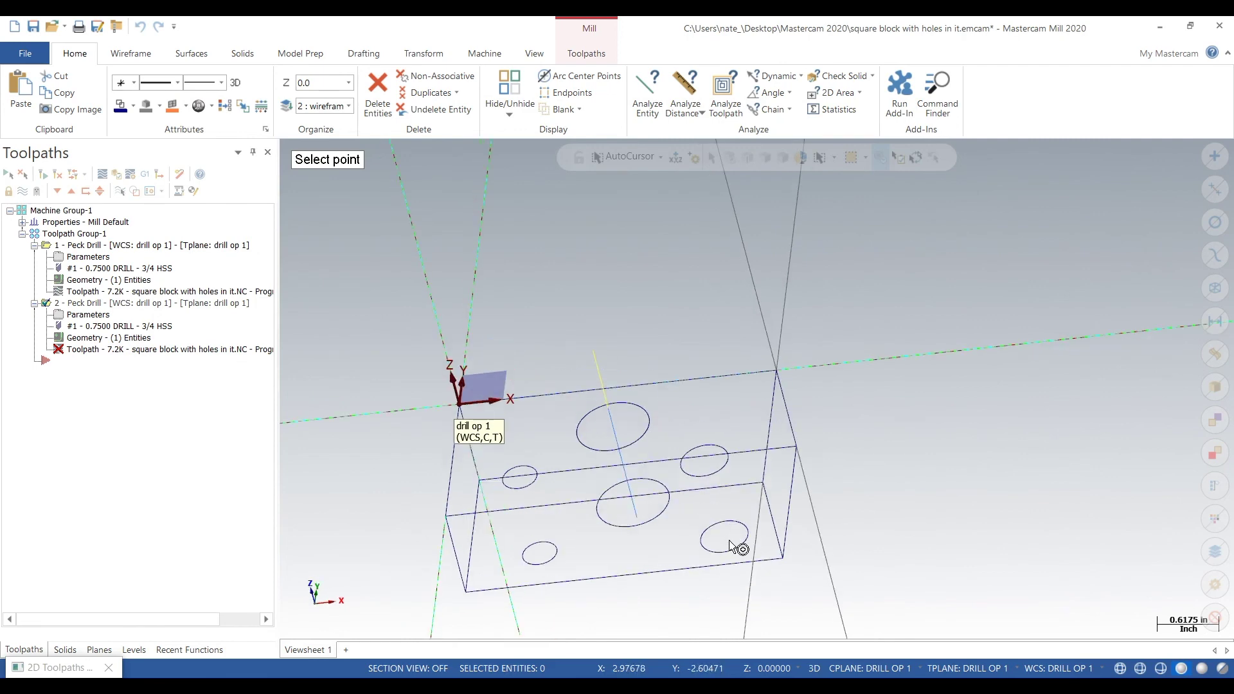
{"action": "left_click", "coordinate": [725, 537]}
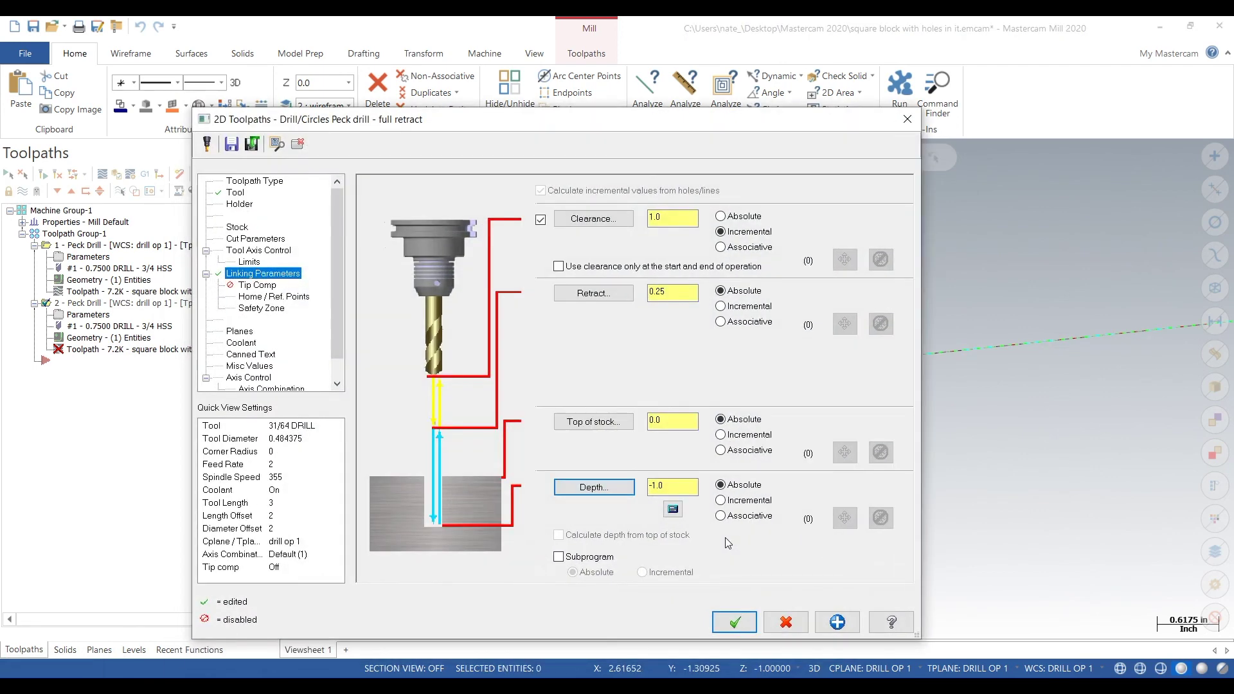
{"action": "double_click", "coordinate": [657, 491]}
{"action": "type", "text": "-"}
{"action": "left_click", "coordinate": [243, 345]}
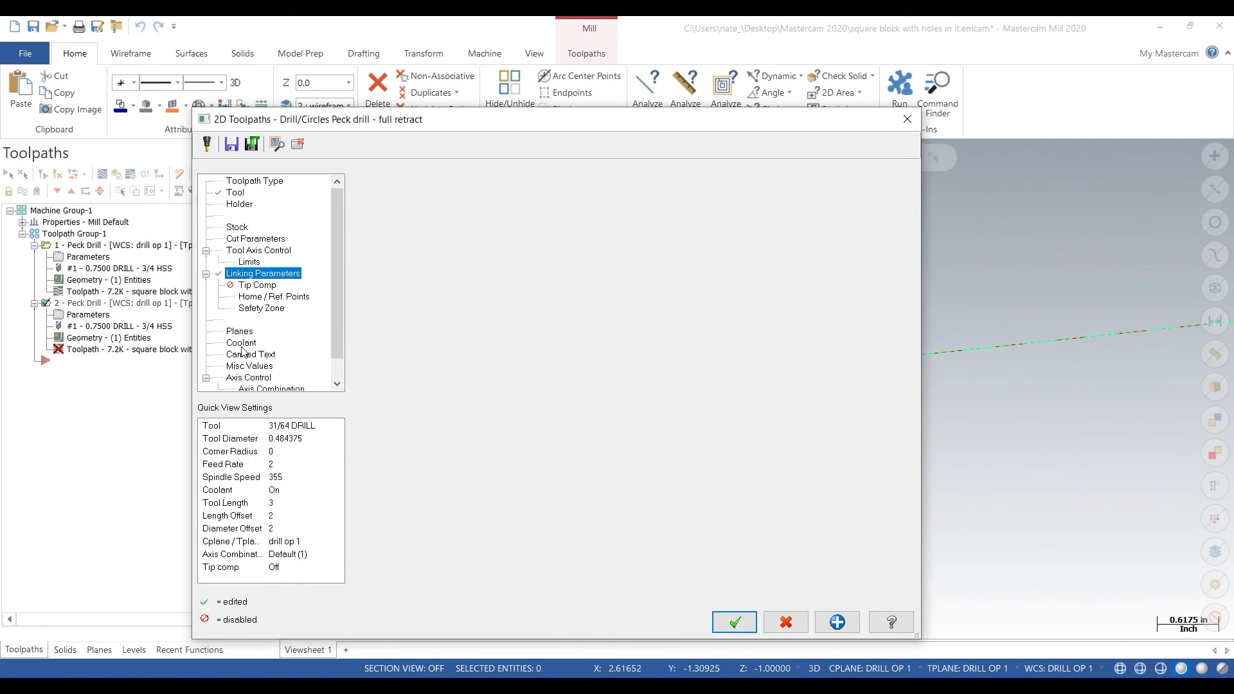
- Regenerate operation 2 and backplot the 31/64 drill through the smaller hole
{"action": "left_click", "coordinate": [734, 622]}
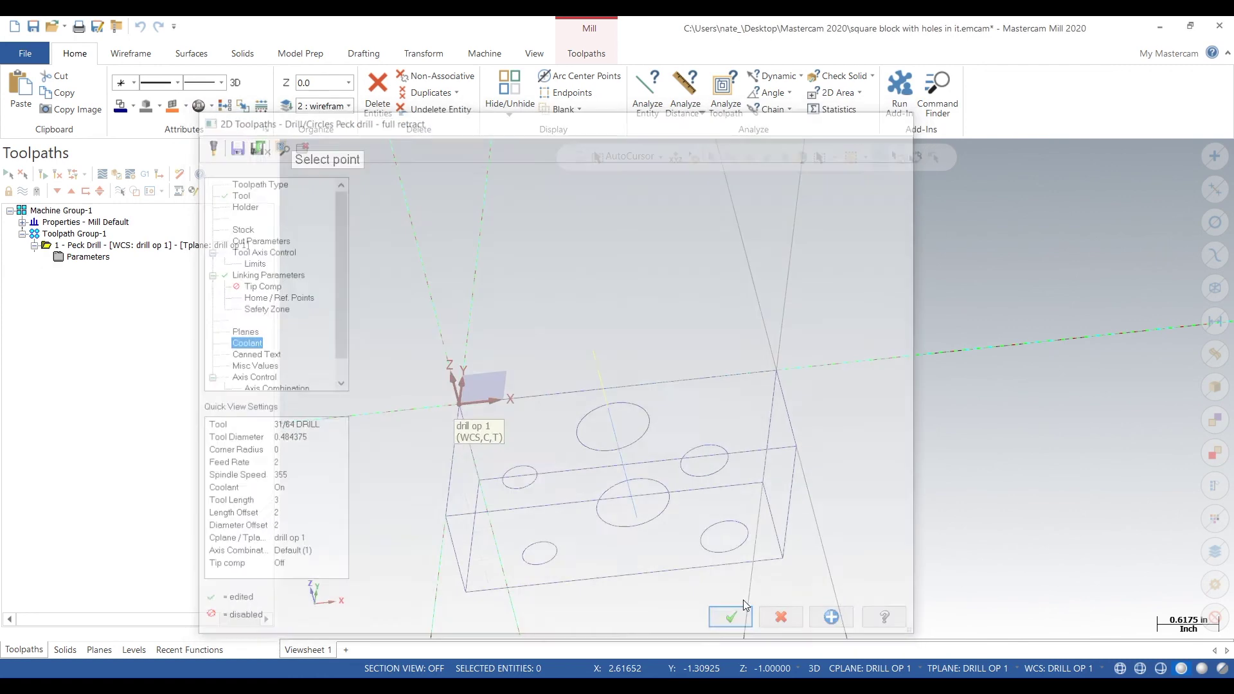
{"action": "left_click", "coordinate": [46, 174]}
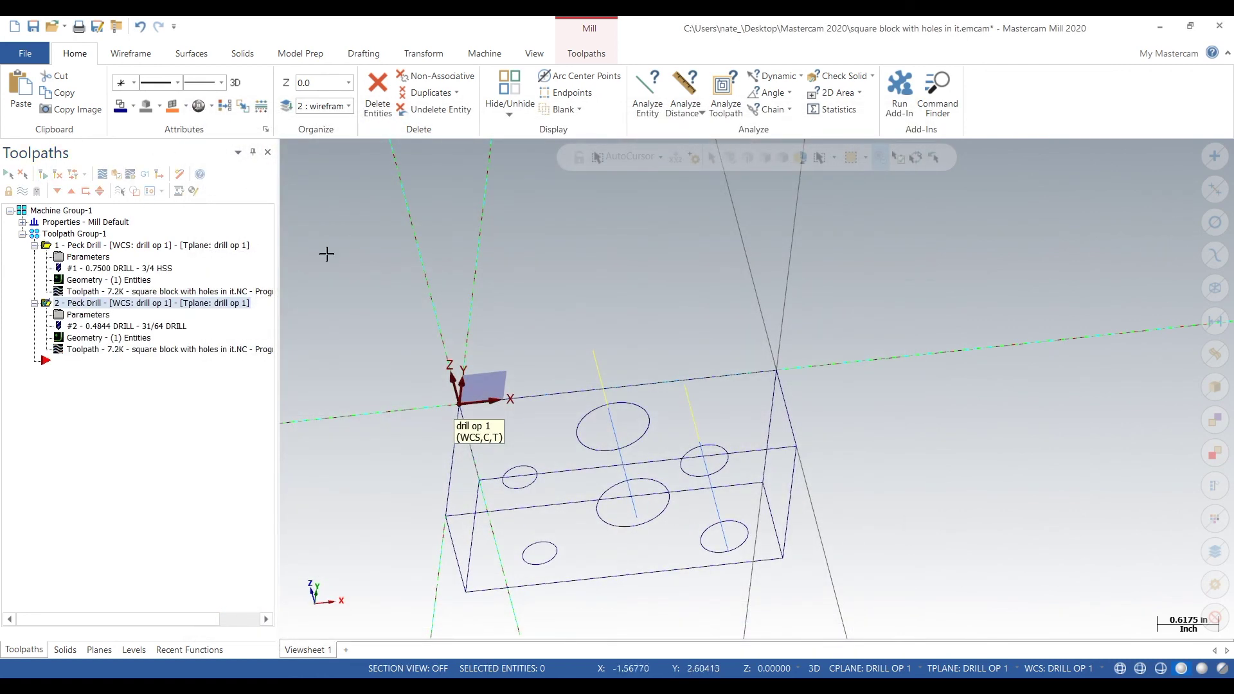
{"action": "left_click", "coordinate": [106, 172]}
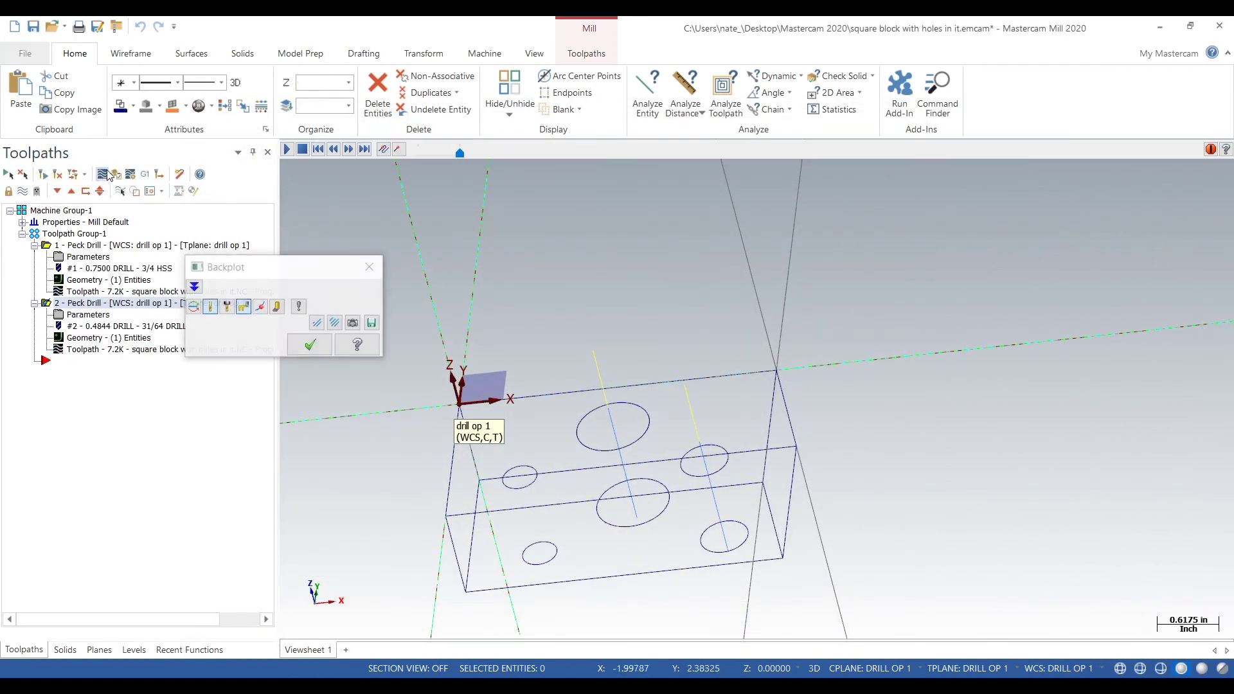
{"action": "left_click", "coordinate": [287, 149]}
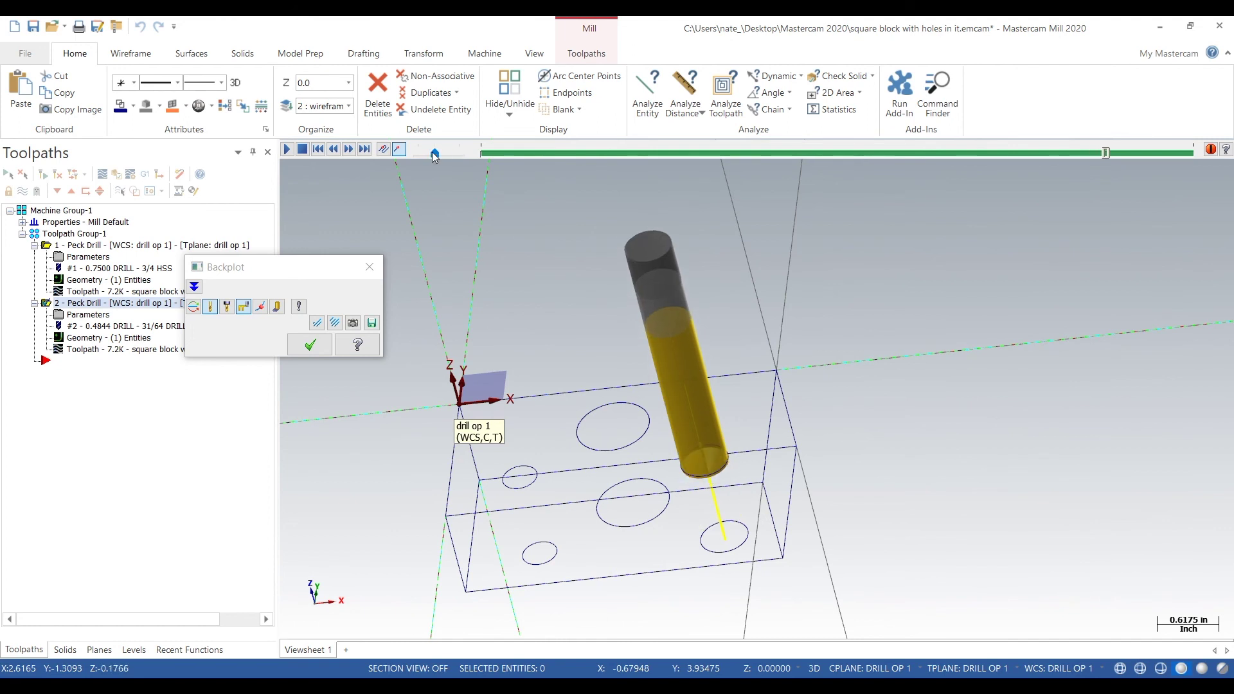
{"action": "mouse_move", "coordinate": [459, 153]}
{"action": "left_mouse_down"}
{"action": "mouse_move", "coordinate": [434, 153]}
{"action": "mouse_move", "coordinate": [449, 154]}
{"action": "left_mouse_up"}
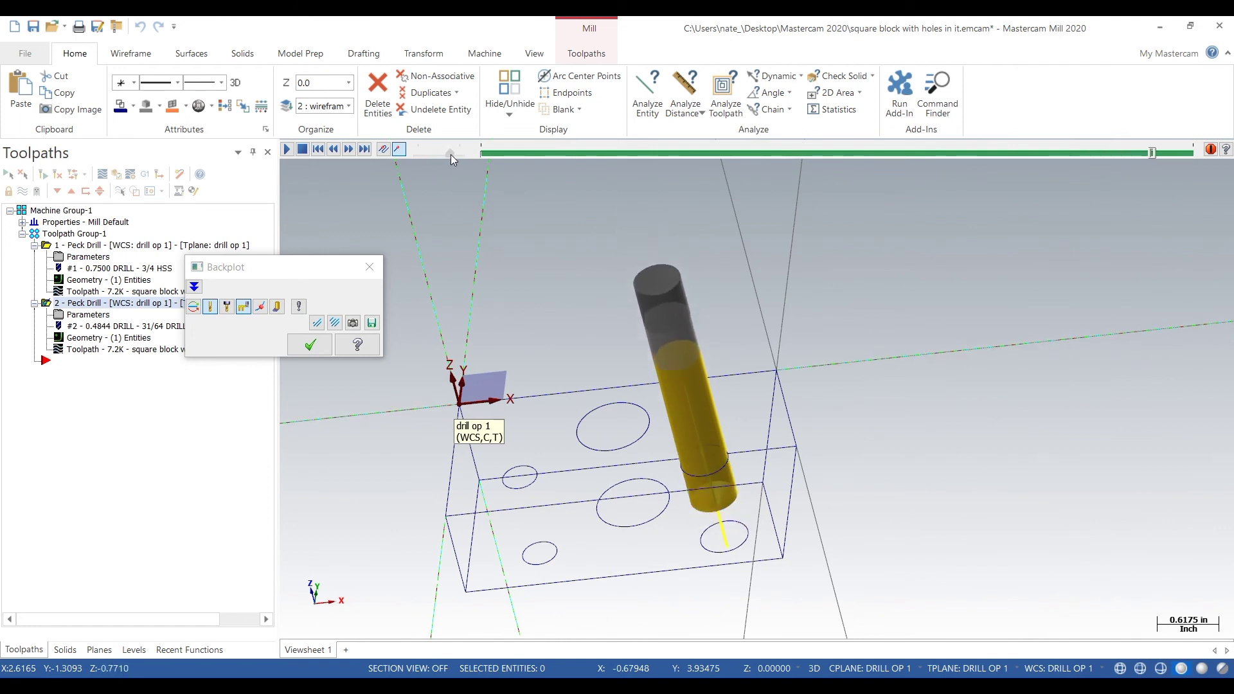
{"action": "left_click", "coordinate": [369, 267]}
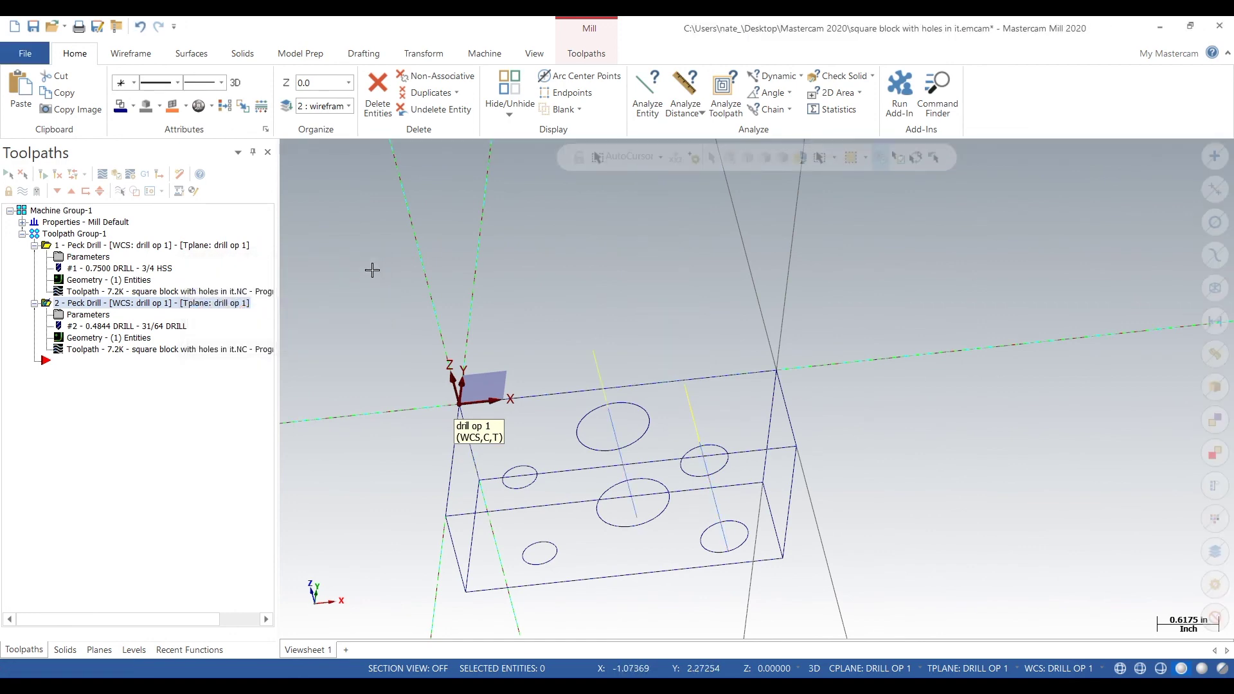
{"action": "middle_click_drag", "start_coordinate": [336, 294], "coordinate": [469, 294]}
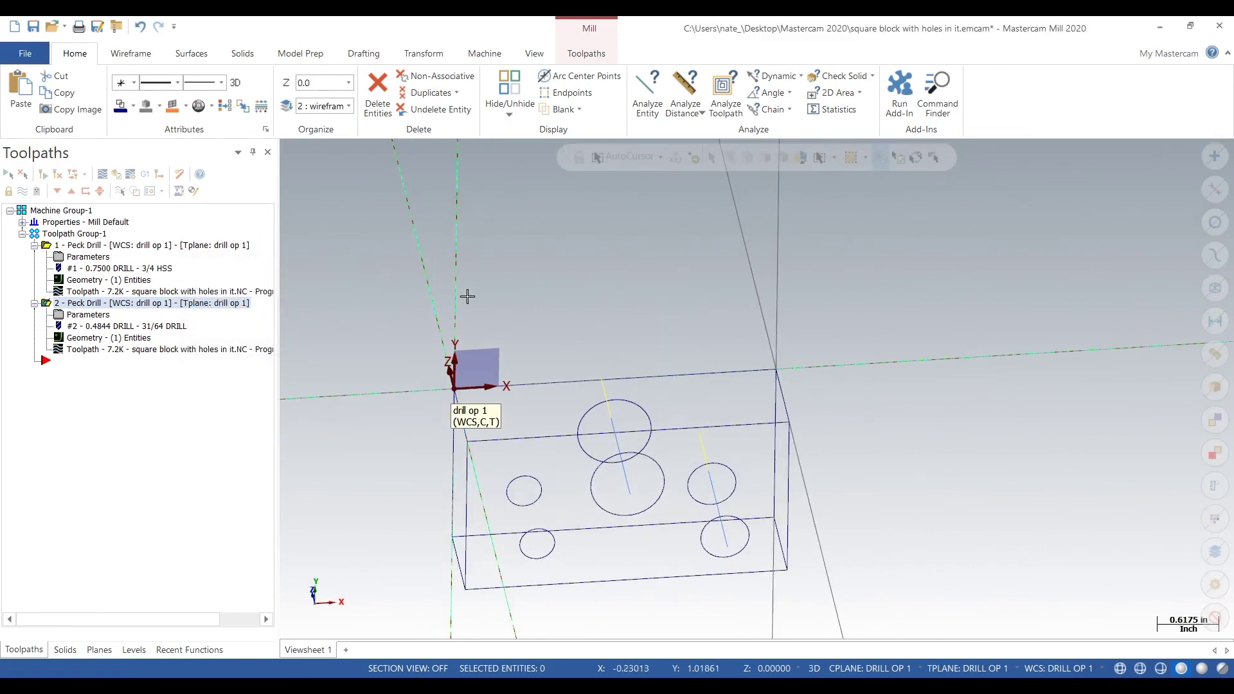
{"action": "mouse_move", "coordinate": [557, 297]}
{"action": "middle_mouse_down"}
{"action": "mouse_move", "coordinate": [721, 236]}
{"action": "mouse_move", "coordinate": [617, 278]}
{"action": "mouse_move", "coordinate": [510, 289]}
{"action": "mouse_move", "coordinate": [513, 303]}
{"action": "mouse_move", "coordinate": [543, 306]}
{"action": "middle_mouse_up"}
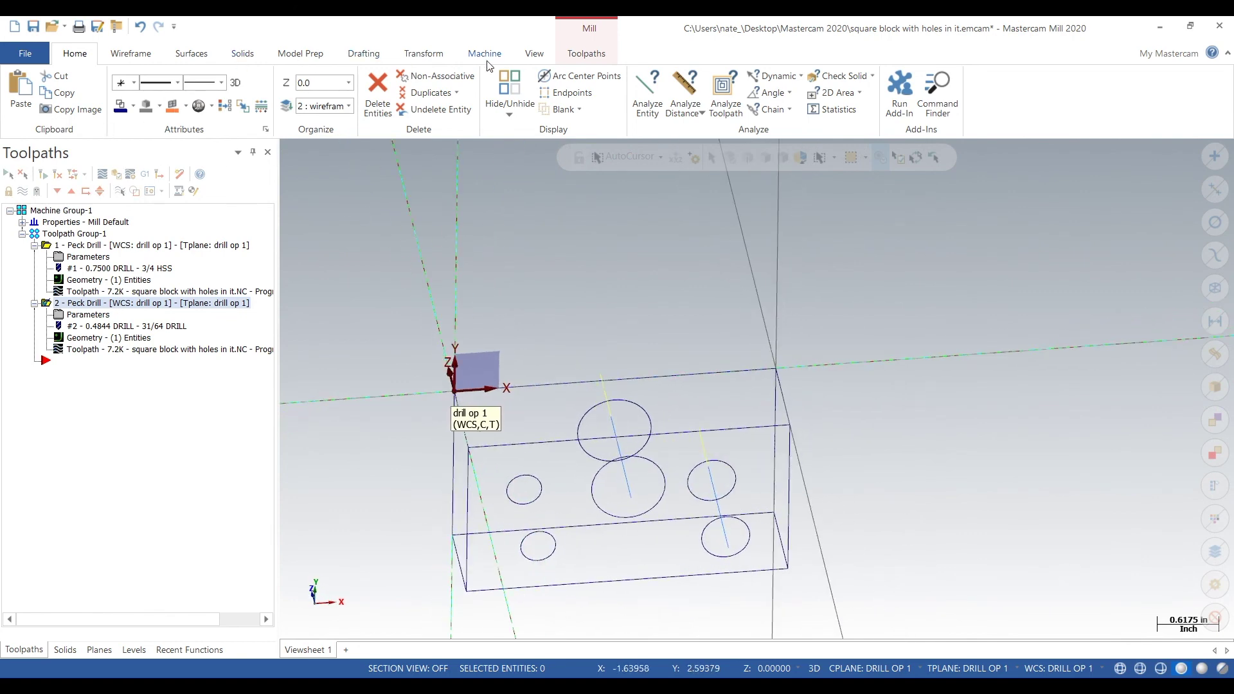
- Start a third drill operation, then cancel and discard it
{"action": "left_click", "coordinate": [586, 55]}
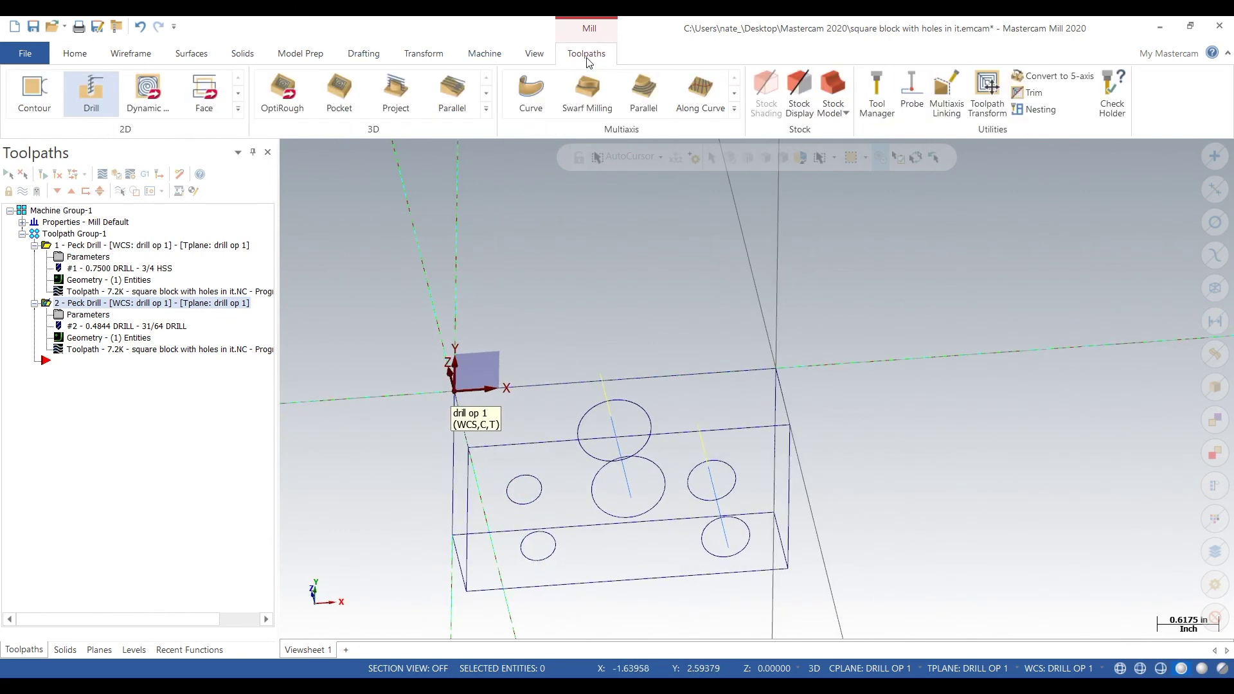
{"action": "left_click", "coordinate": [108, 90]}
{"action": "scroll", "coordinate": [534, 507], "scroll_direction": "up", "scroll_amount": 4}
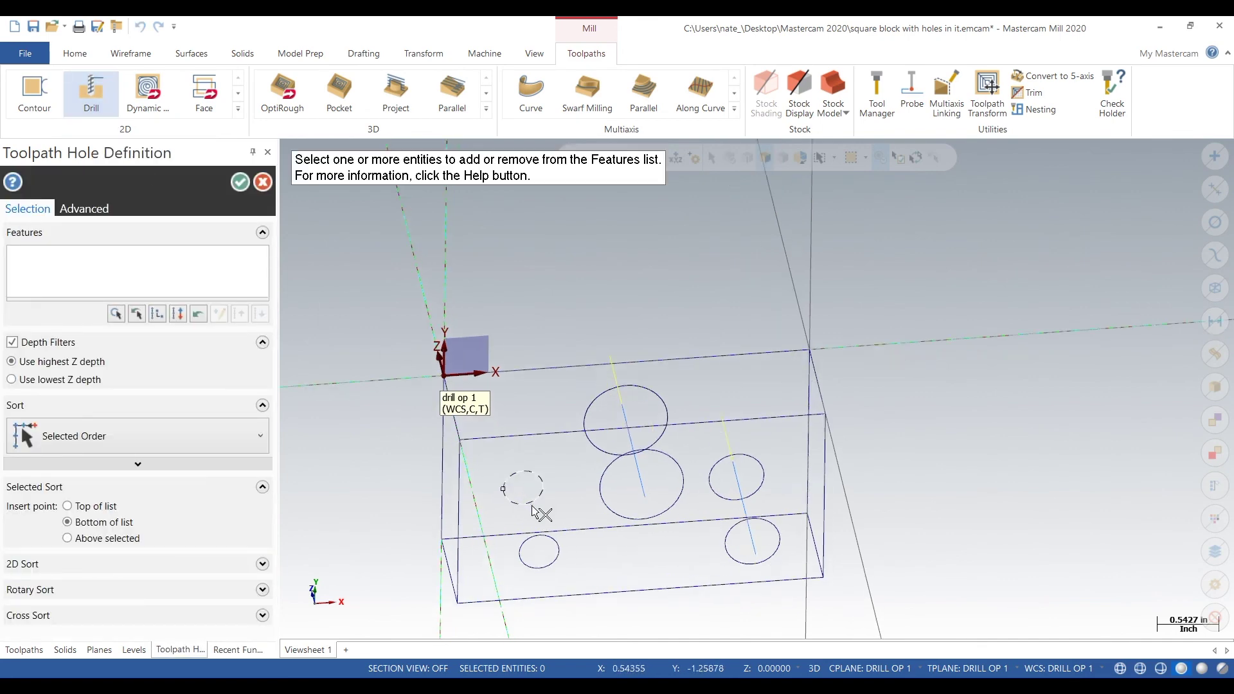
{"action": "left_click", "coordinate": [259, 184]}
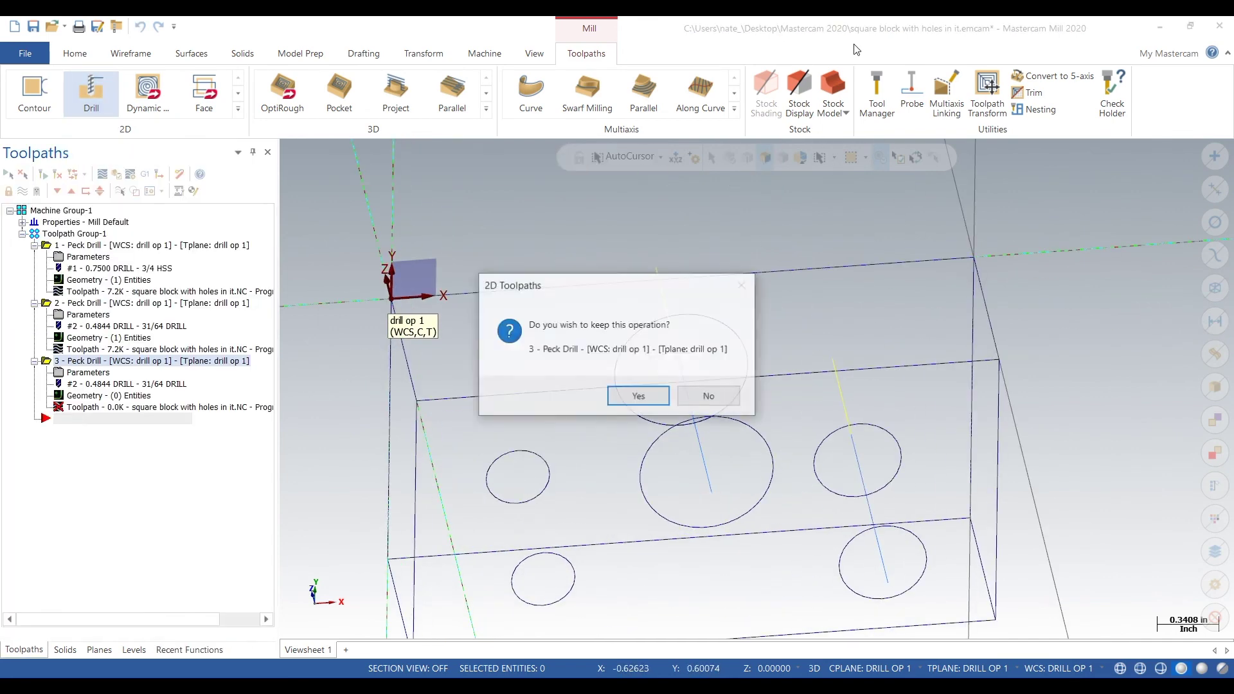
{"action": "left_click", "coordinate": [701, 390]}
- Measure the small lower-left circle: 0.3547 diameter, 0.1773 radius
{"action": "left_click", "coordinate": [81, 55]}
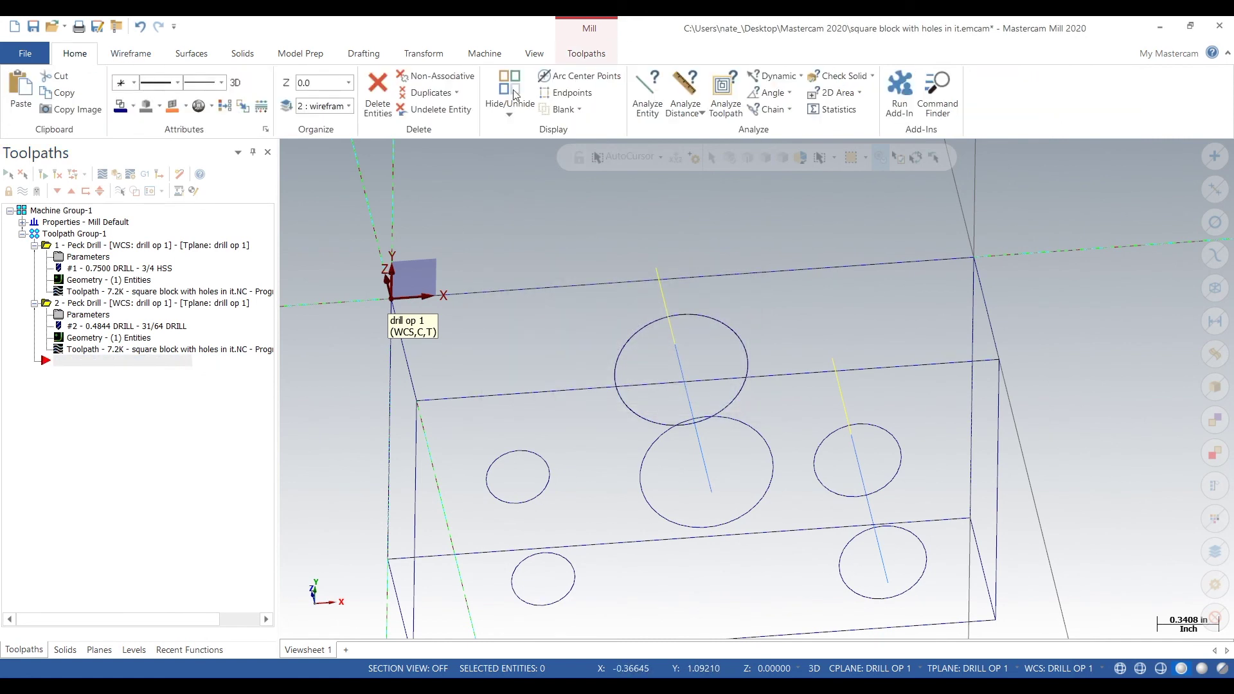
{"action": "left_click", "coordinate": [773, 76]}
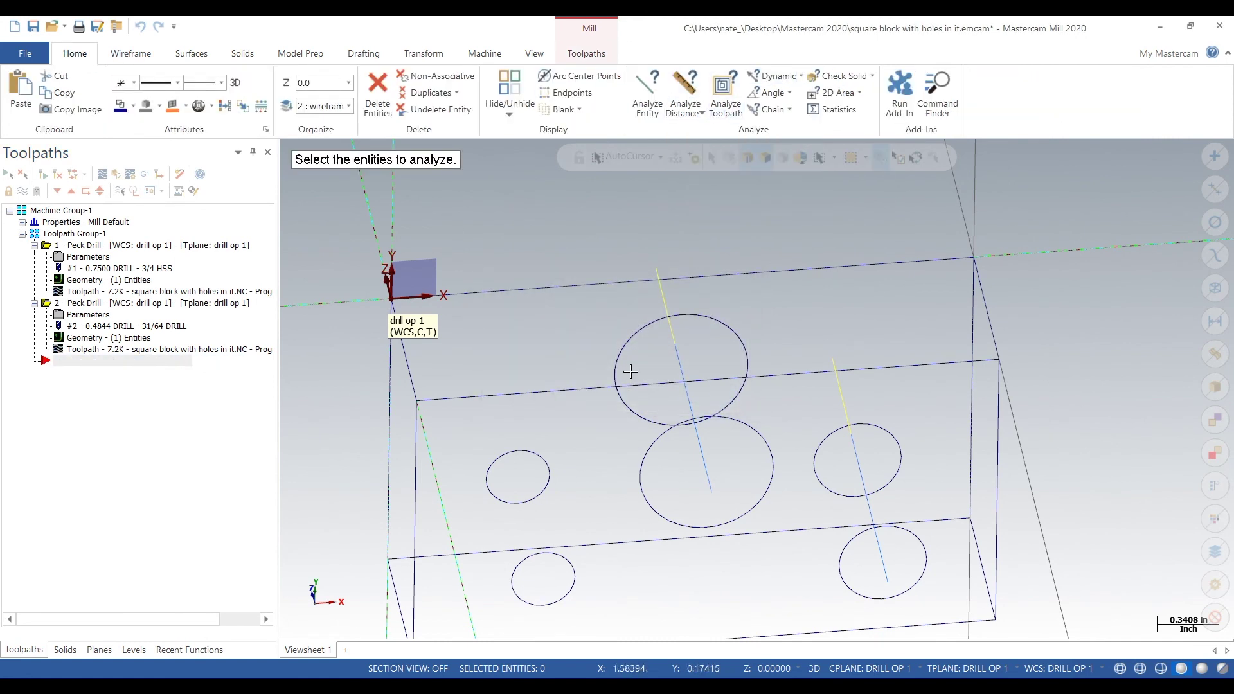
{"action": "left_click", "coordinate": [527, 447]}
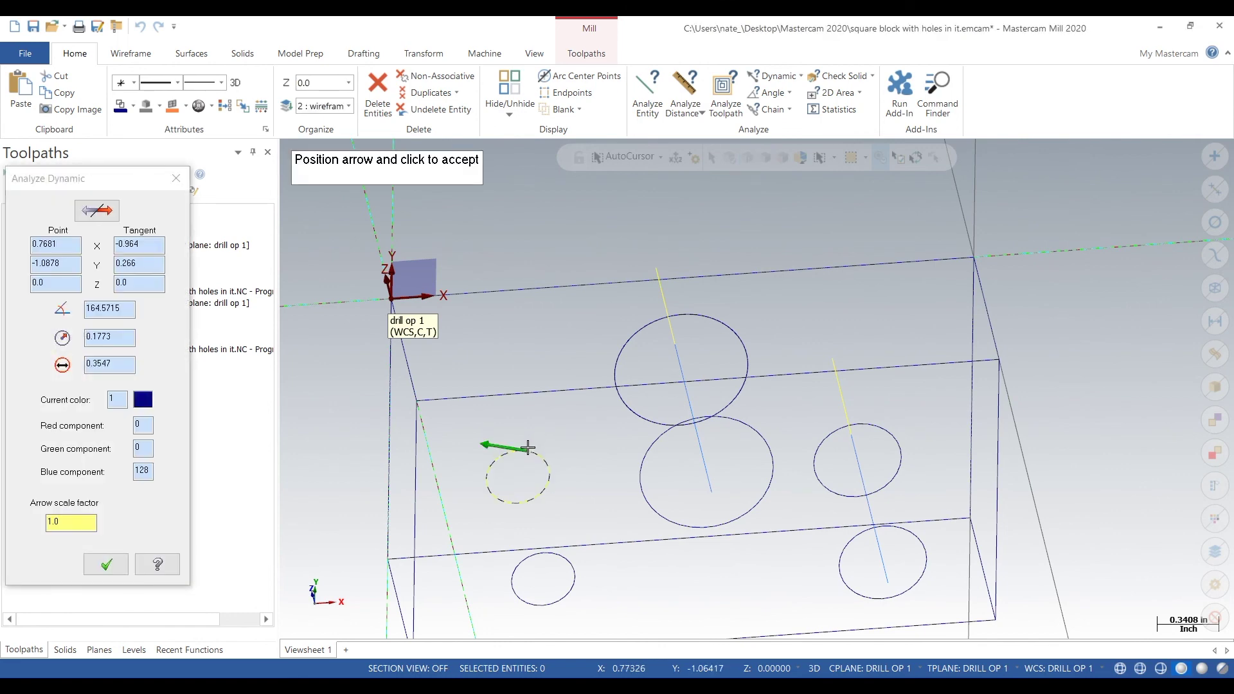
{"action": "left_click", "coordinate": [172, 179]}
- Create a new Drill toolpath on the small 0.3547 circle
{"action": "left_click", "coordinate": [586, 54]}
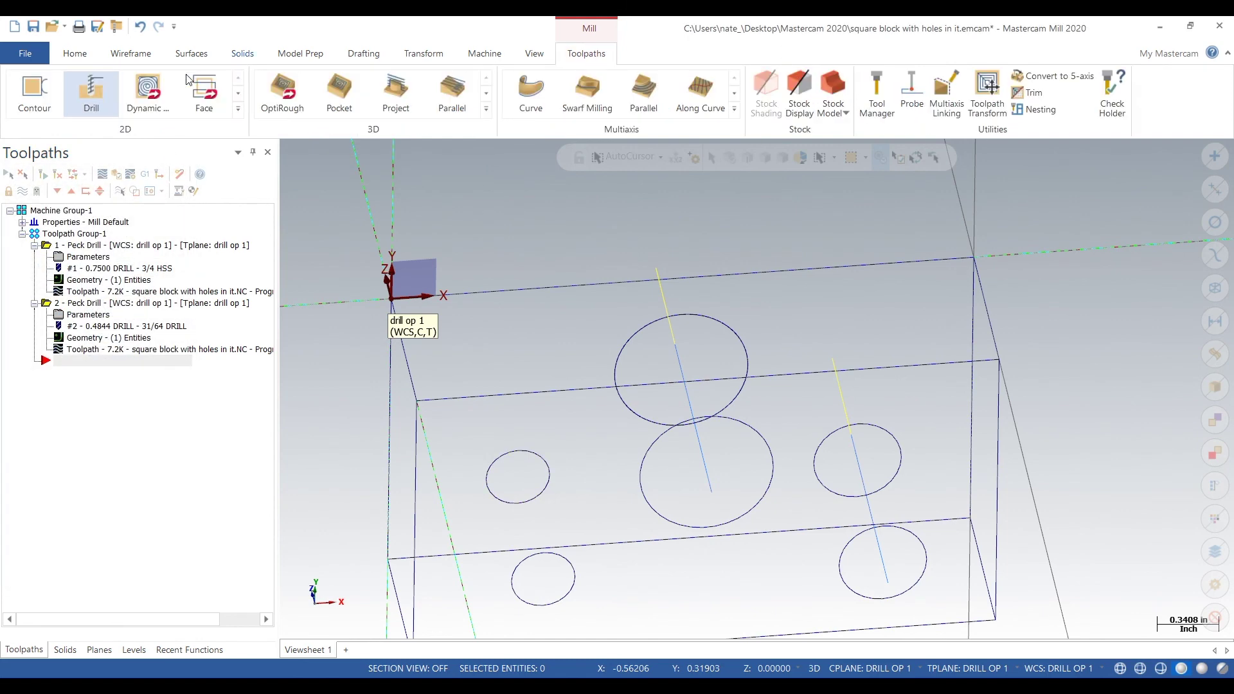
{"action": "left_click", "coordinate": [91, 90]}
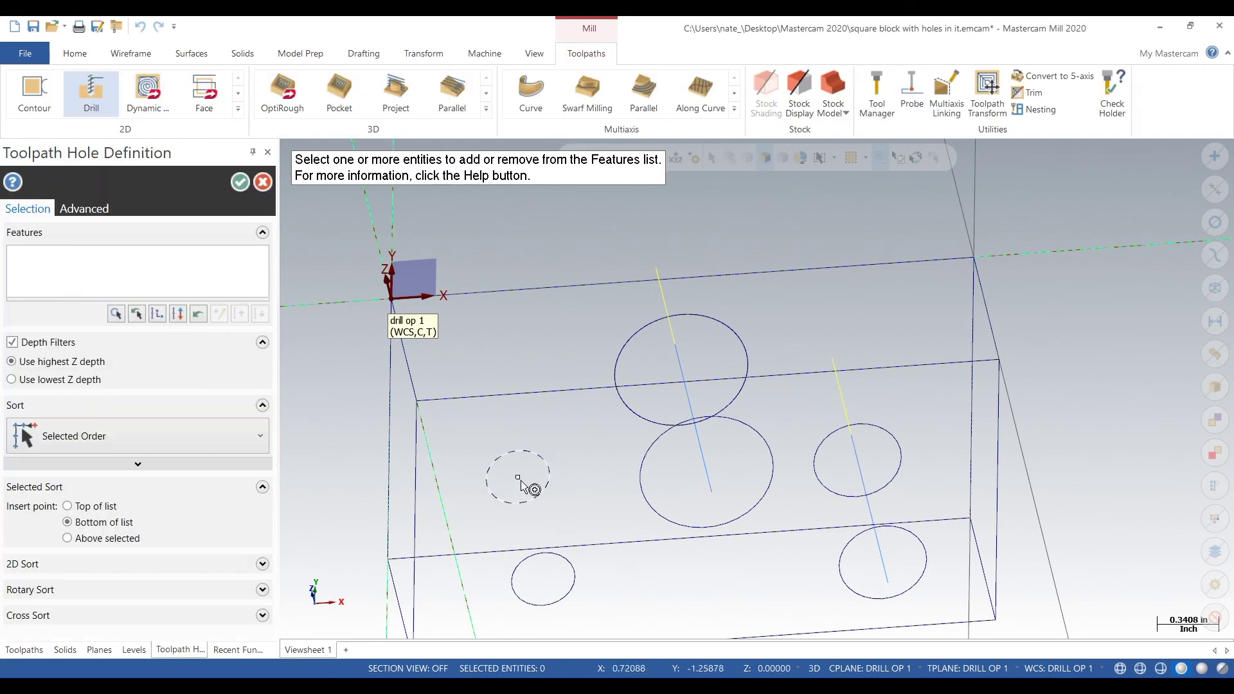
{"action": "left_click", "coordinate": [521, 483]}
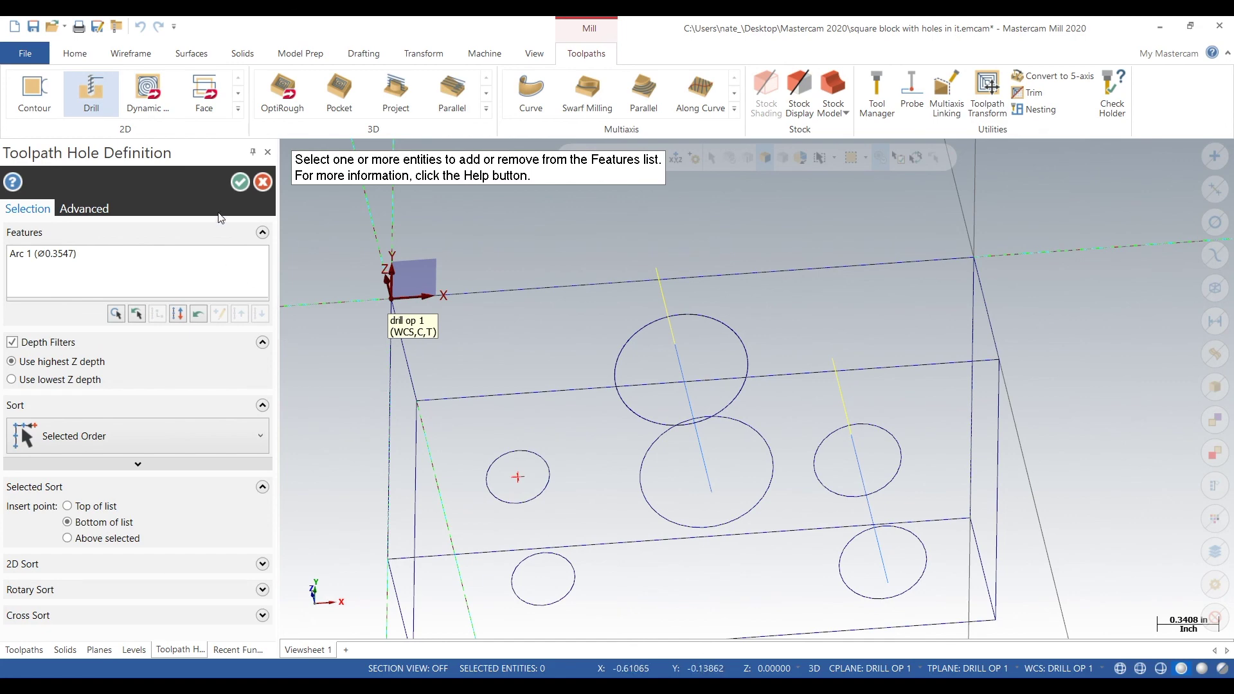
{"action": "left_click", "coordinate": [240, 183]}
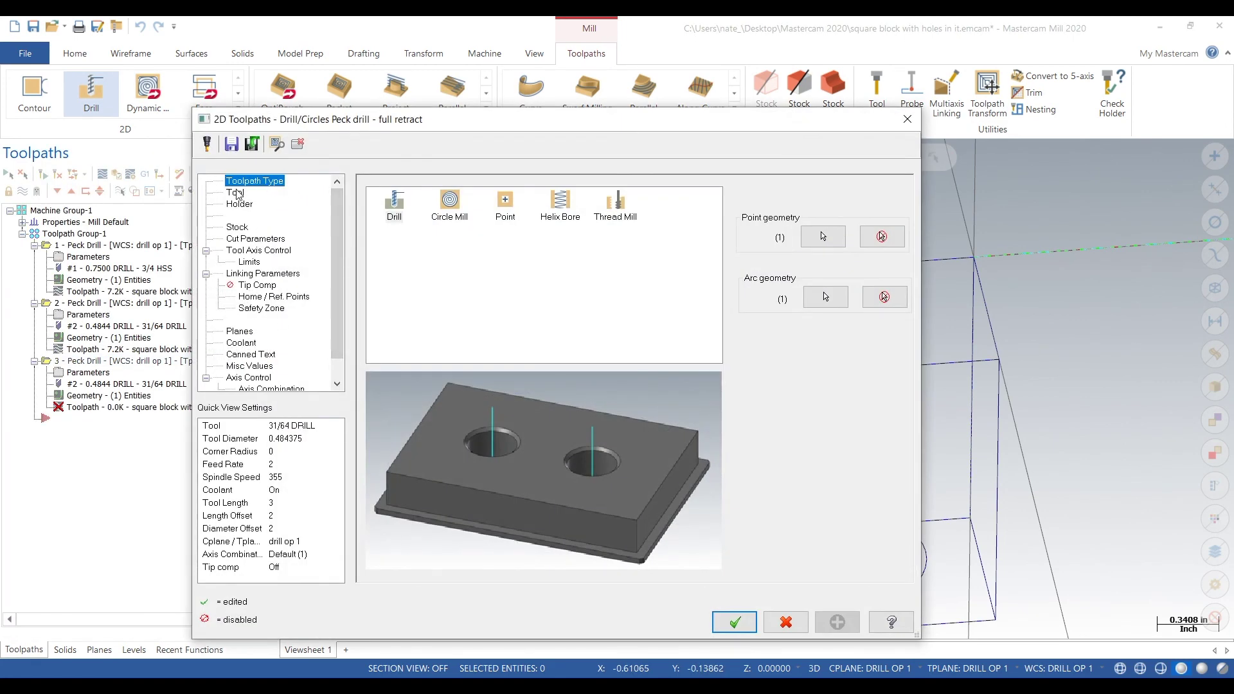
- Load the 0.358 LTR. T DRILL from the library as tool number 3
{"action": "left_click", "coordinate": [236, 192]}
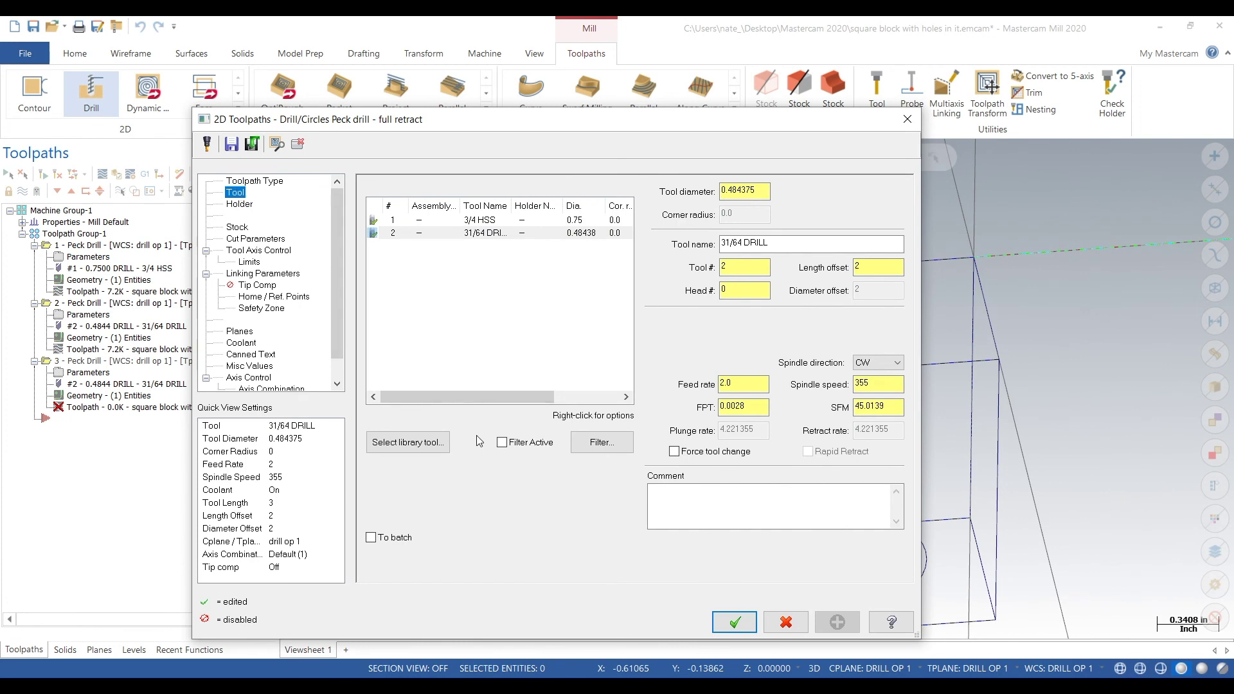
{"action": "left_click", "coordinate": [434, 449]}
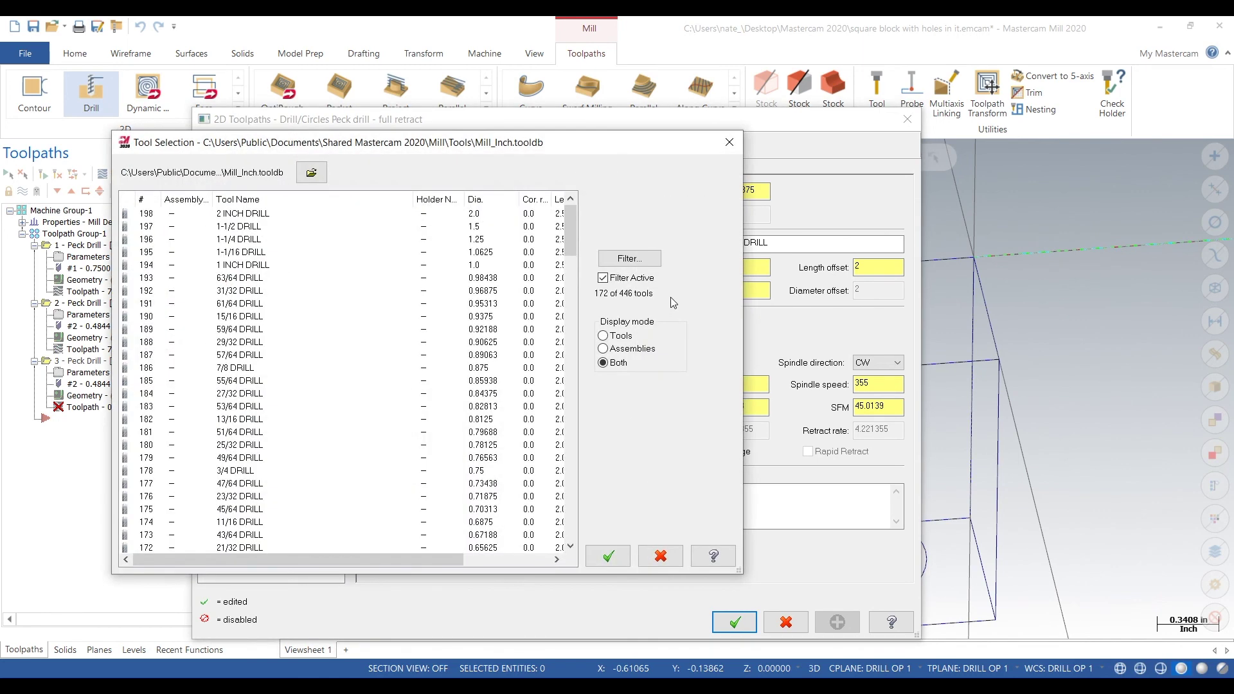
{"action": "left_click_drag", "start_coordinate": [571, 248], "coordinate": [570, 302]}
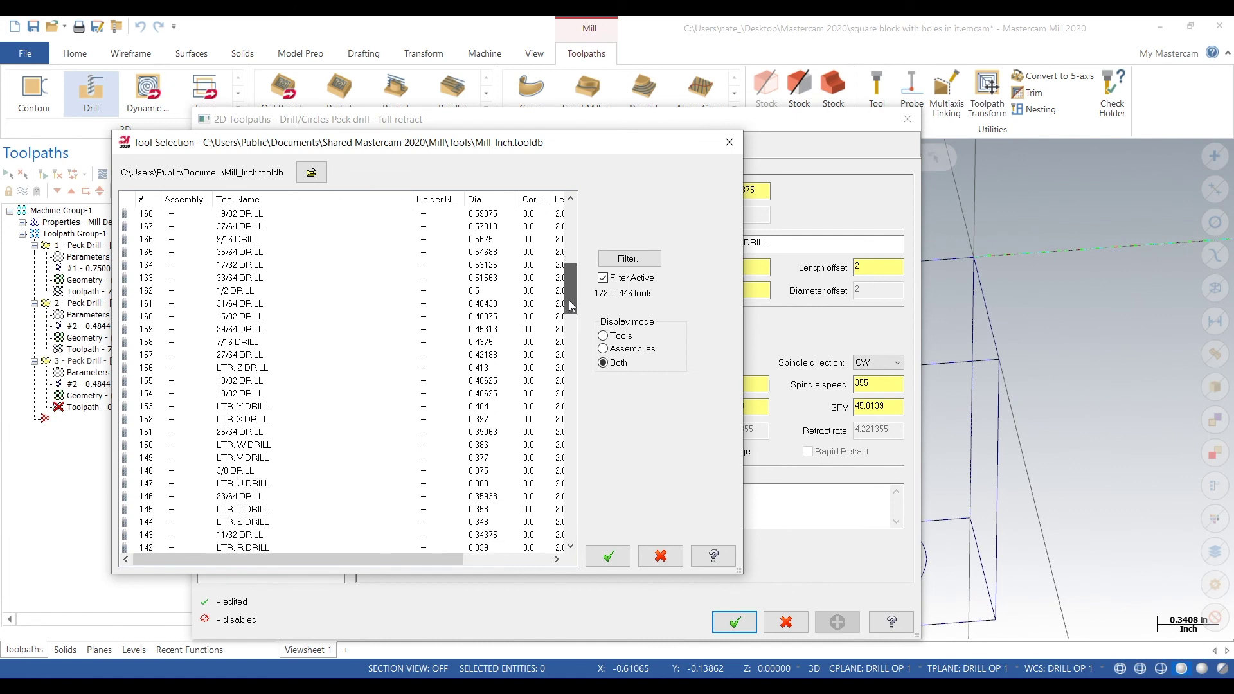
{"action": "left_click", "coordinate": [489, 512]}
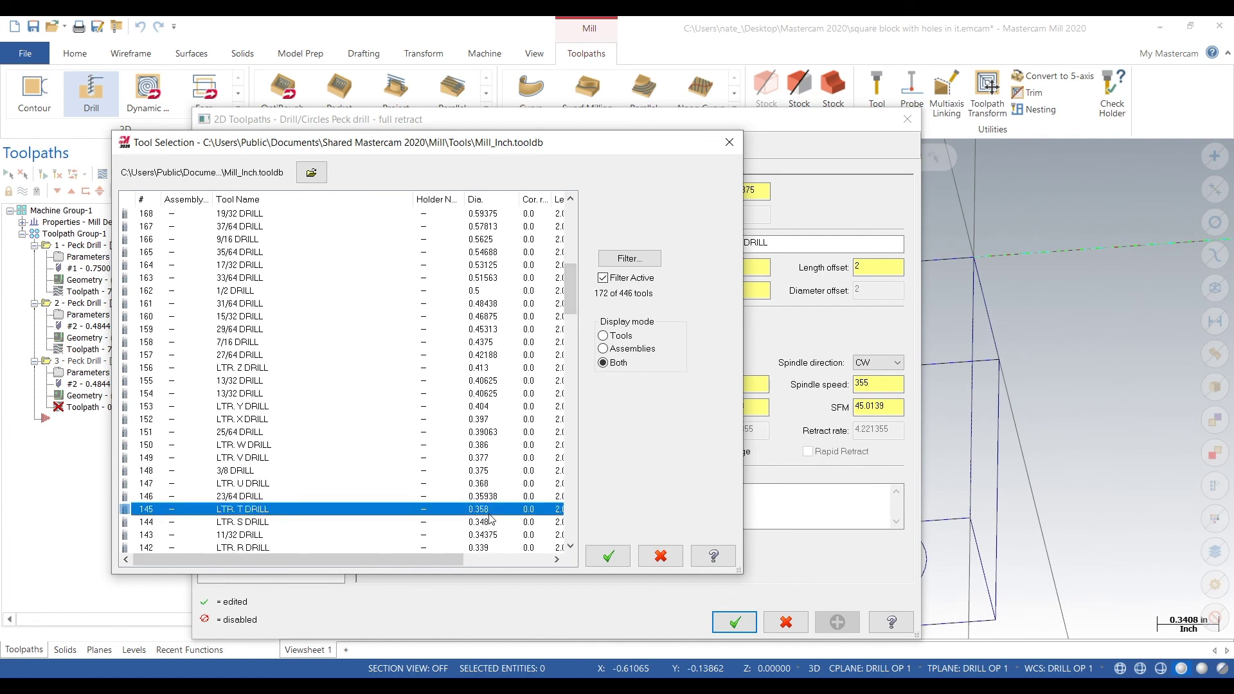
{"action": "left_click", "coordinate": [608, 555]}
{"action": "left_click", "coordinate": [754, 269]}
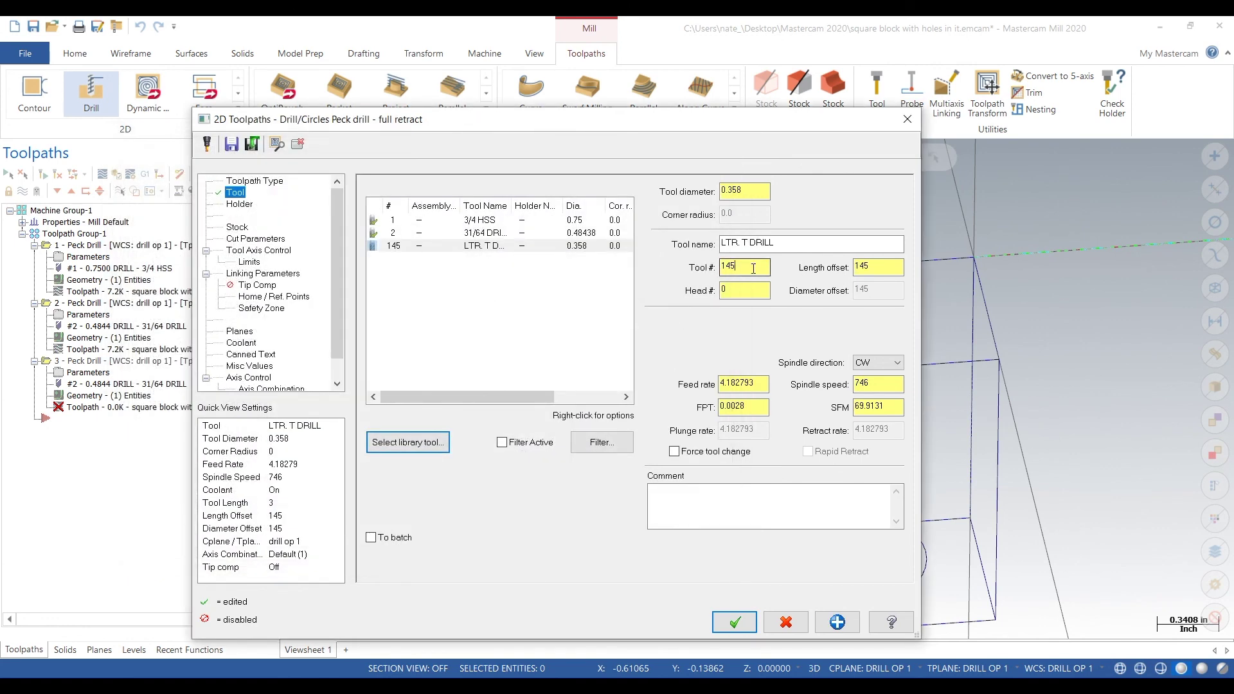
{"action": "double_click", "coordinate": [753, 269]}
{"action": "key", "text": "Tab"}
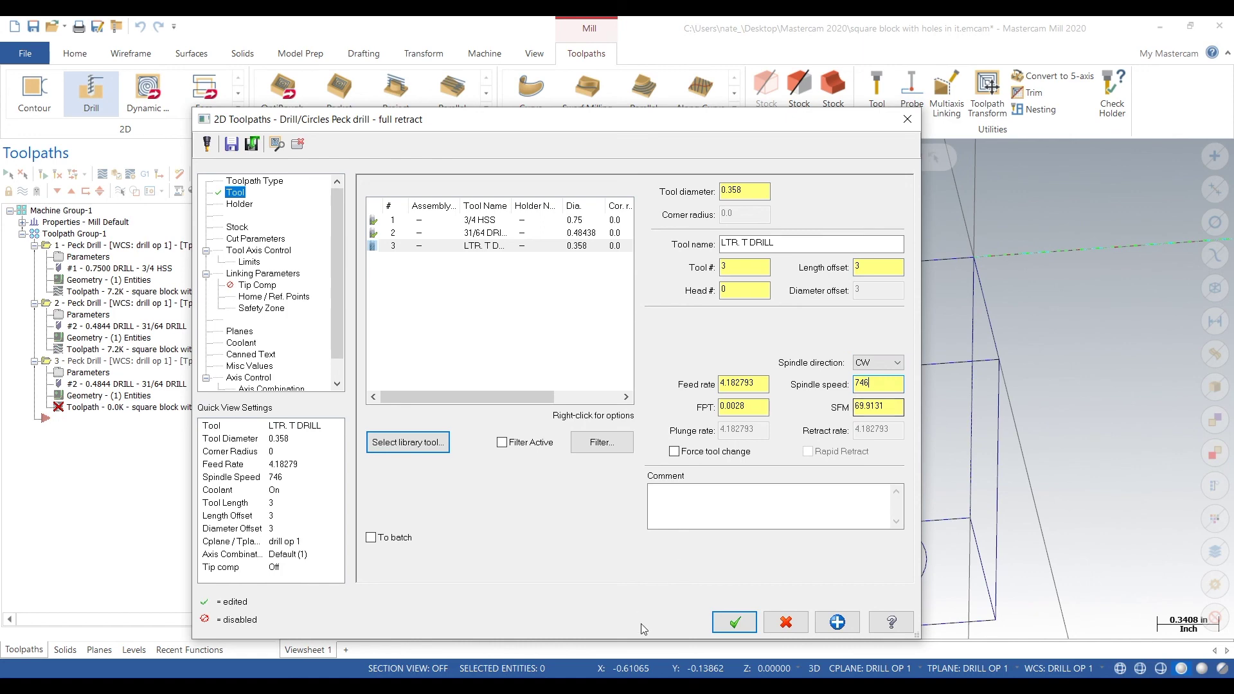
- Calculate 486 RPM and 0.004 cutting feed for a 0.354 in drill
{"action": "left_click", "coordinate": [587, 650]}
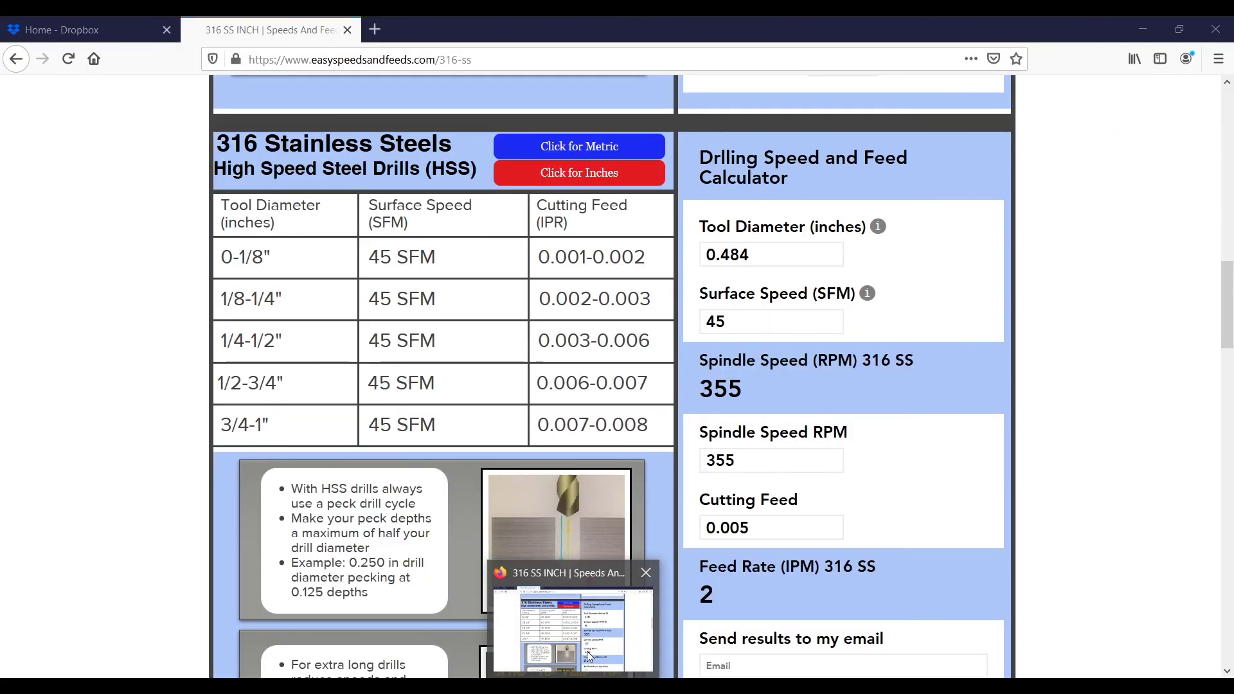
{"action": "left_click_drag", "start_coordinate": [788, 254], "coordinate": [662, 280]}
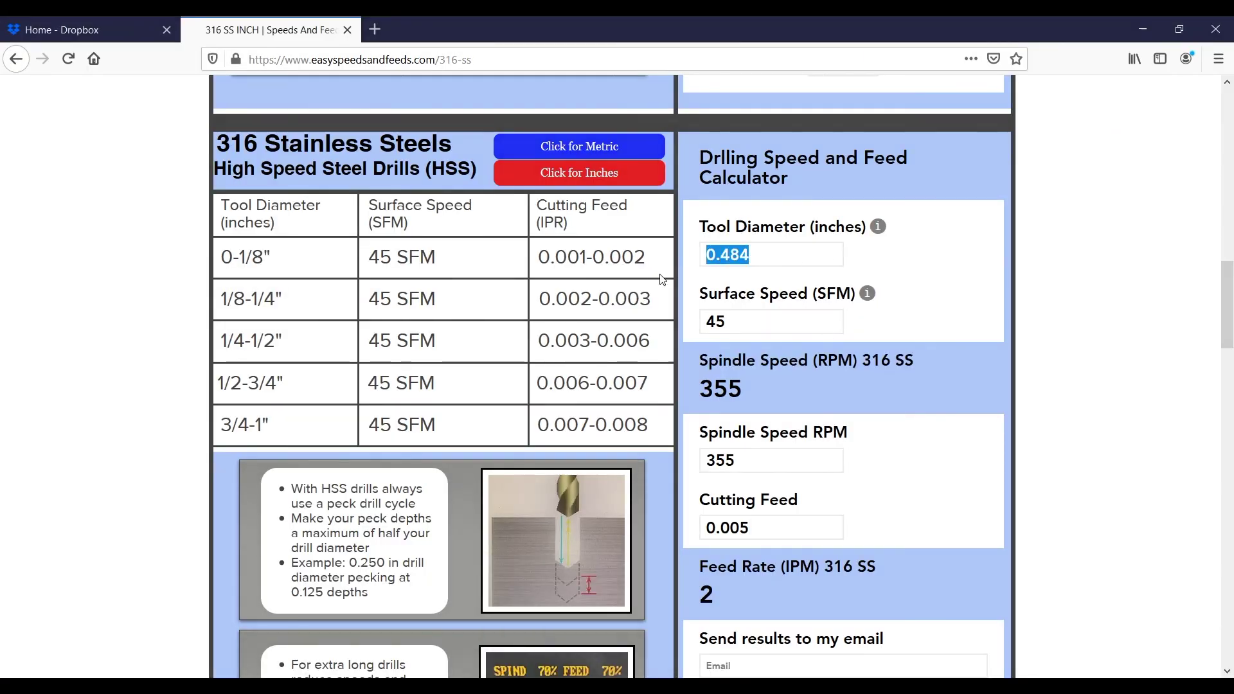
{"action": "type", "text": "0."}
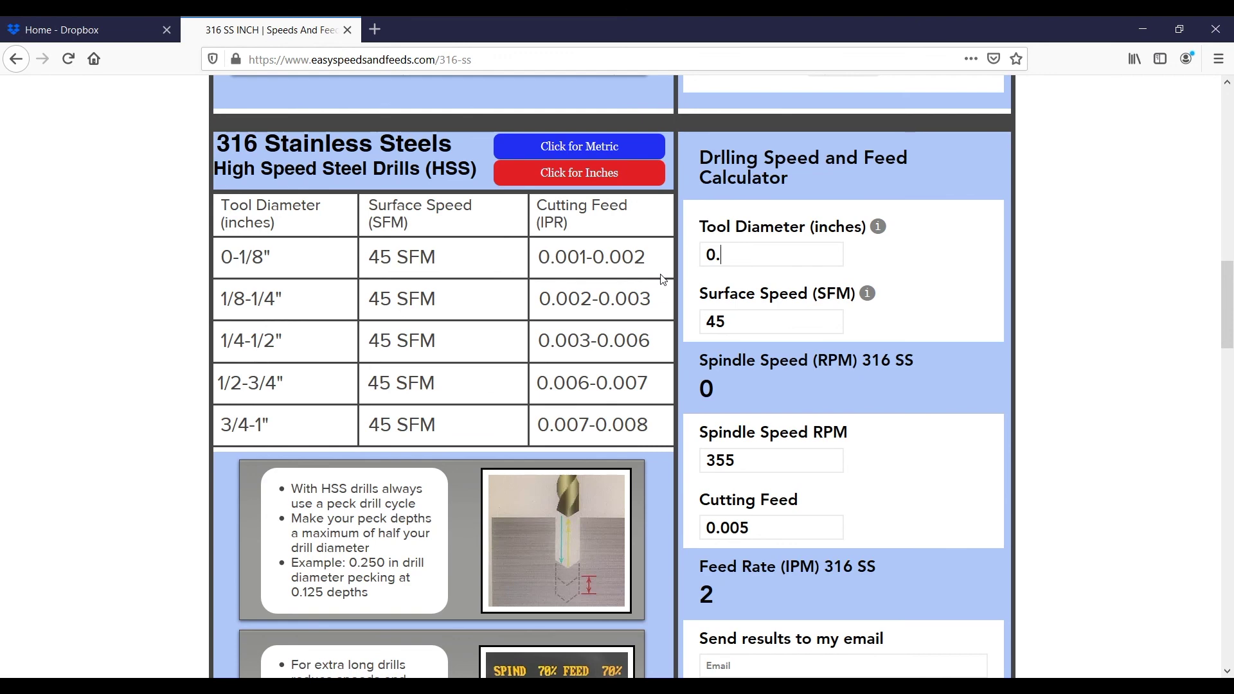
{"action": "type", "text": "354"}
{"action": "key", "text": "Tab"}
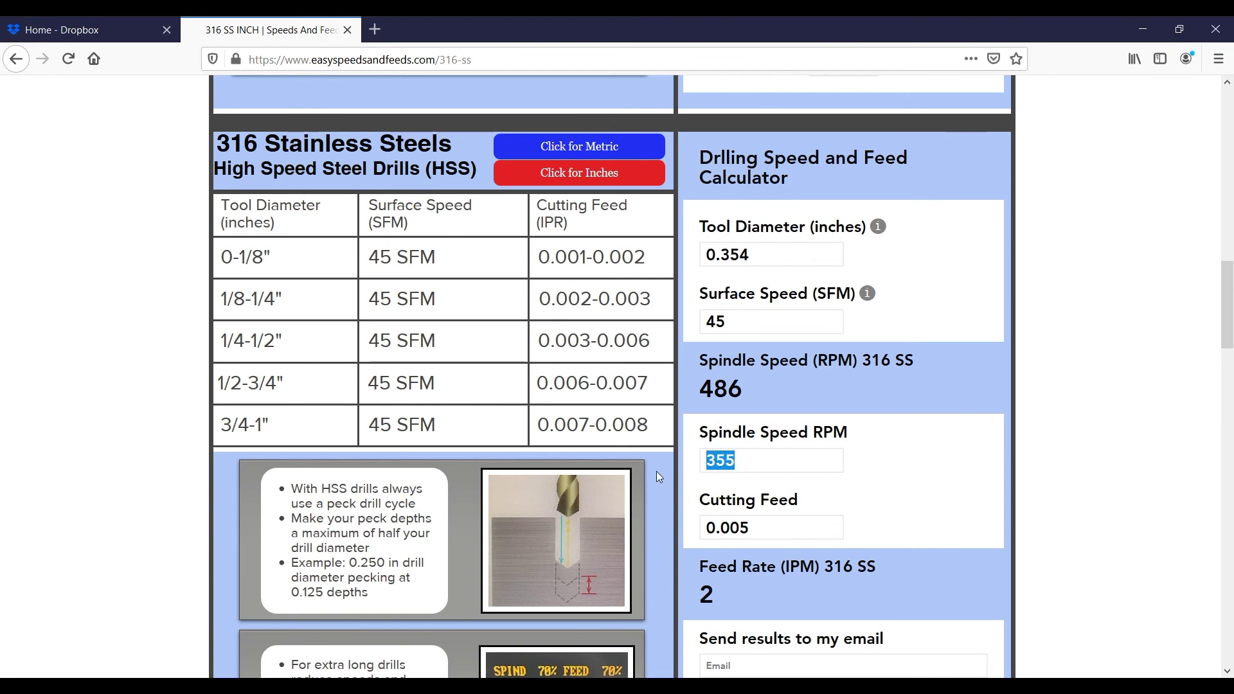
{"action": "type", "text": "486"}
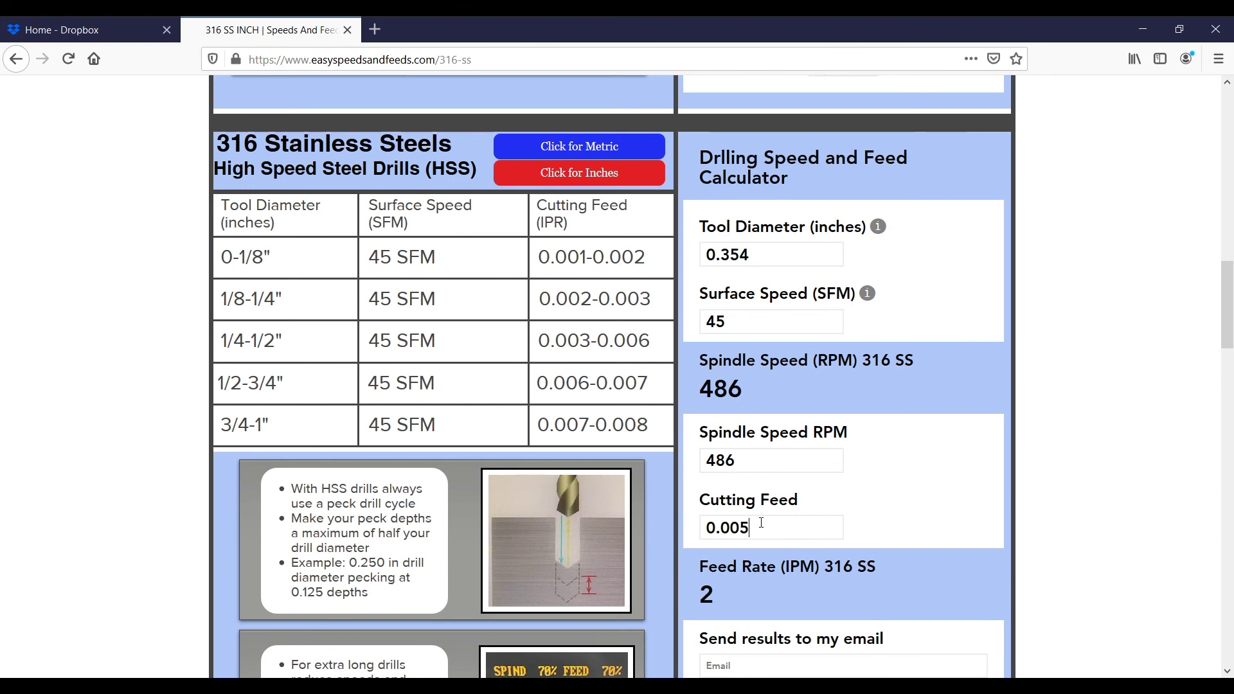
{"action": "left_click_drag", "start_coordinate": [699, 532], "coordinate": [690, 541]}
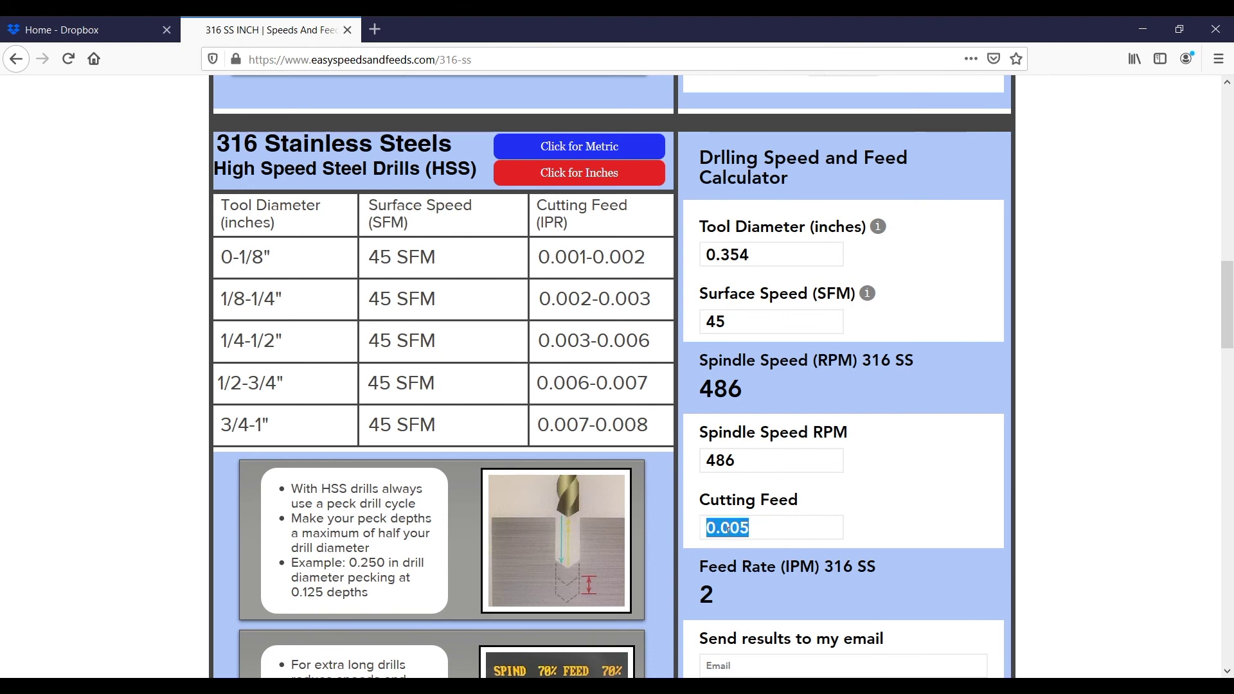
{"action": "type", "text": "0."}
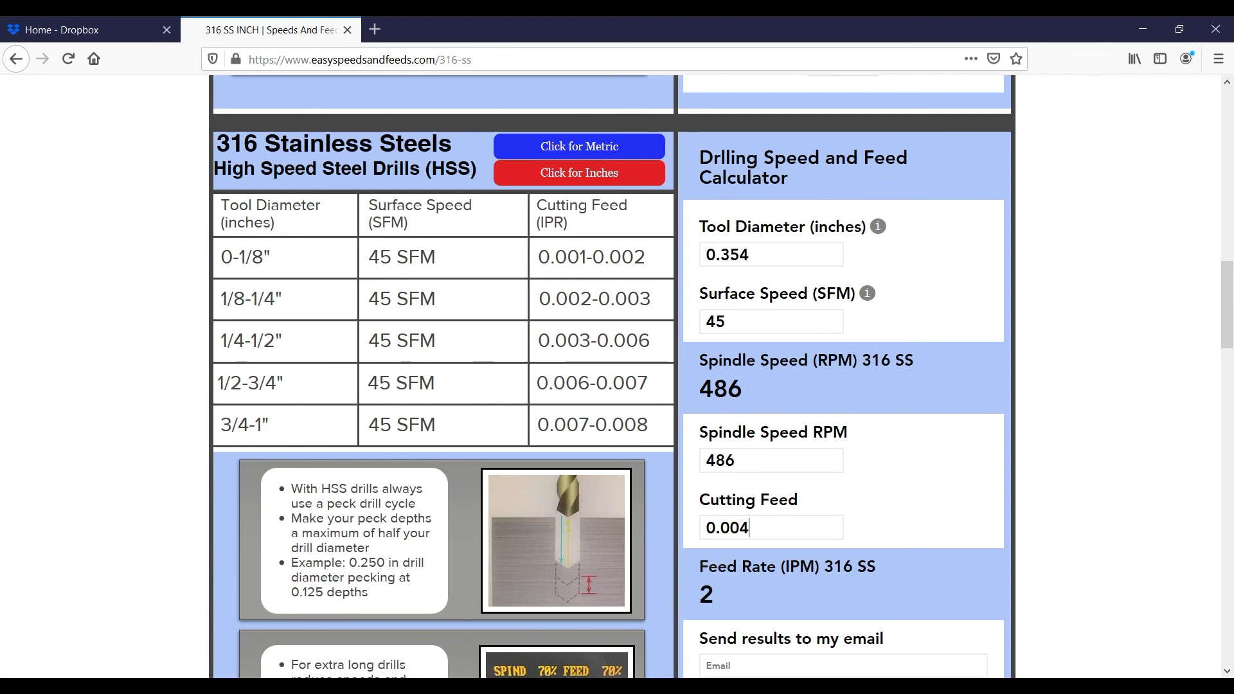
{"action": "key", "text": "alt+Tab"}
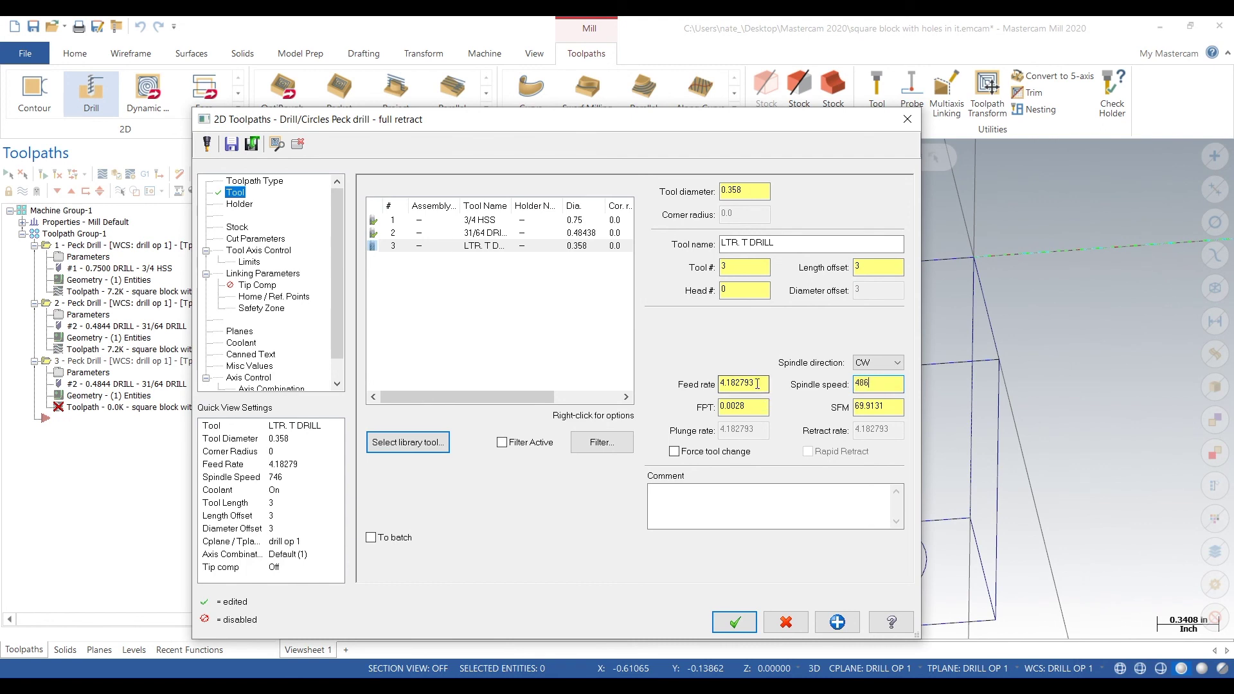
- Set the third operation's feed rate to 2 and pick a -1.2 drilling depth
{"action": "left_click", "coordinate": [757, 383]}
{"action": "type", "text": "2"}
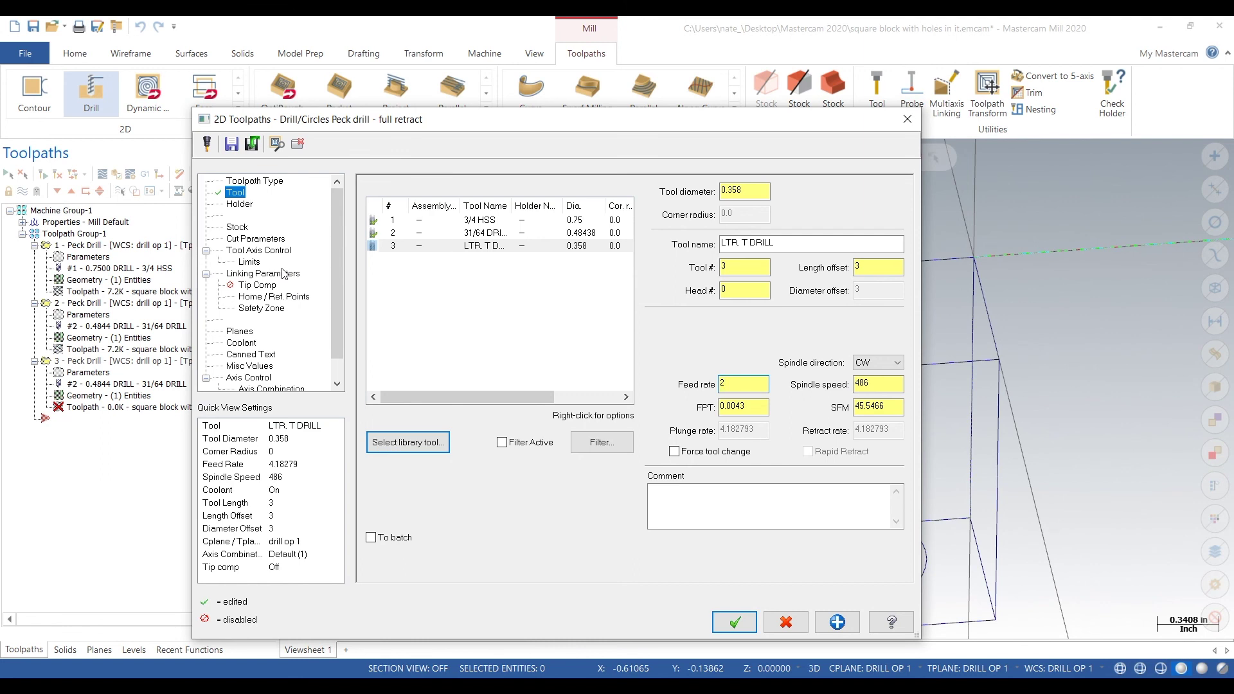
{"action": "left_click", "coordinate": [263, 274]}
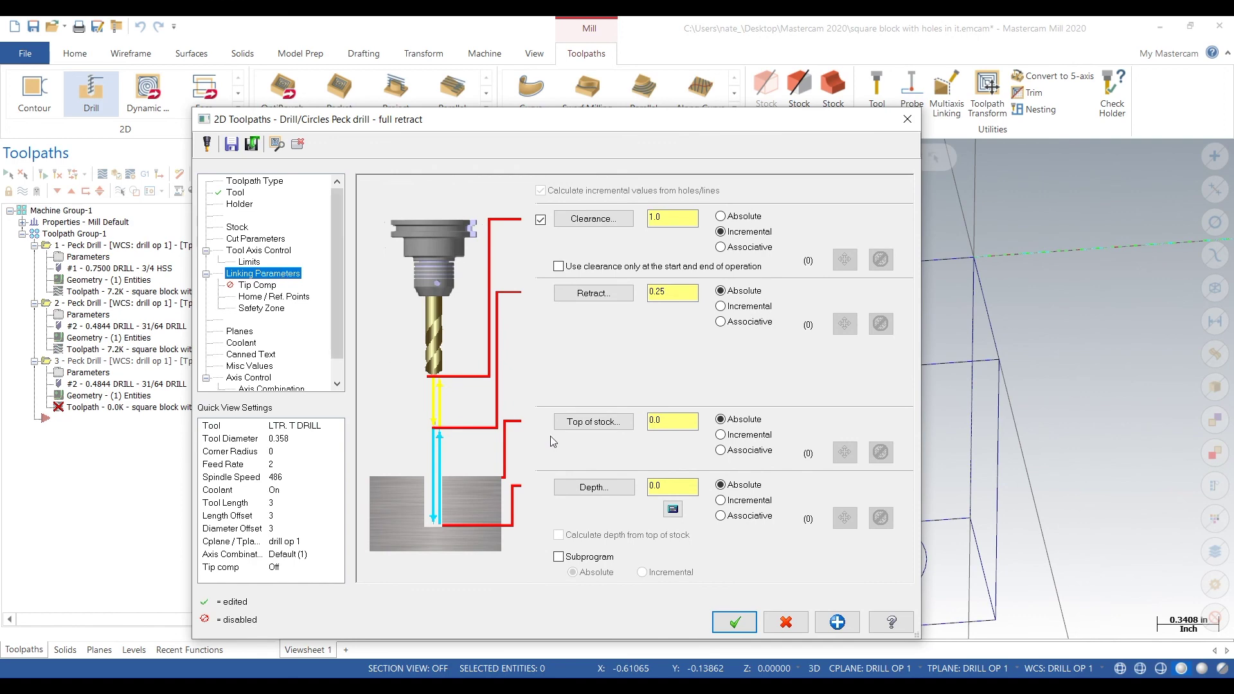
{"action": "left_click", "coordinate": [593, 487]}
{"action": "left_click", "coordinate": [542, 580]}
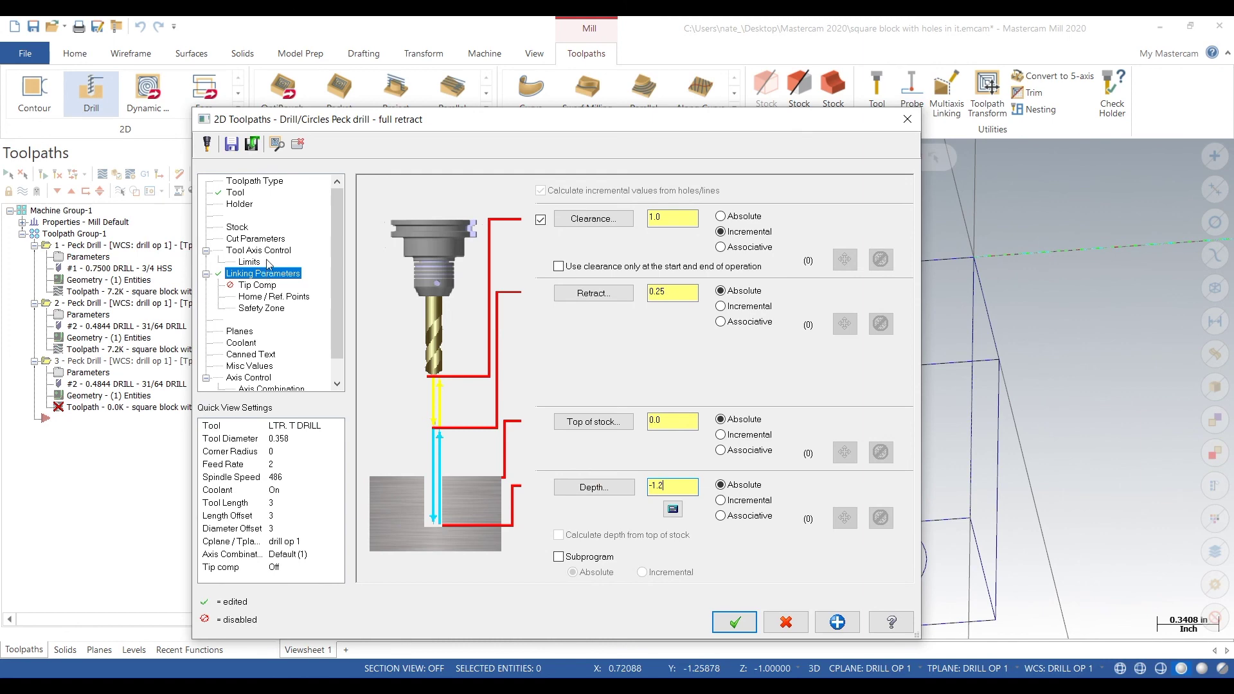
- Review the tool, coolant and linking parameter pages of the third operation
{"action": "left_click", "coordinate": [235, 193]}
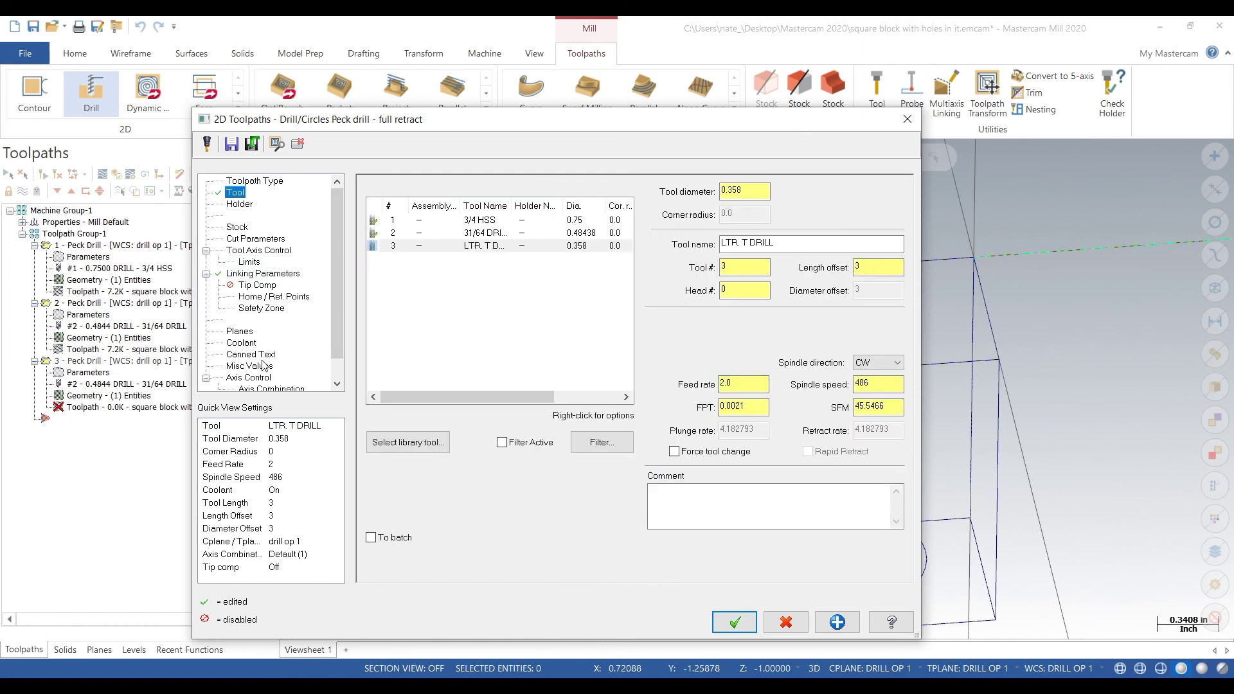
{"action": "left_click", "coordinate": [241, 344]}
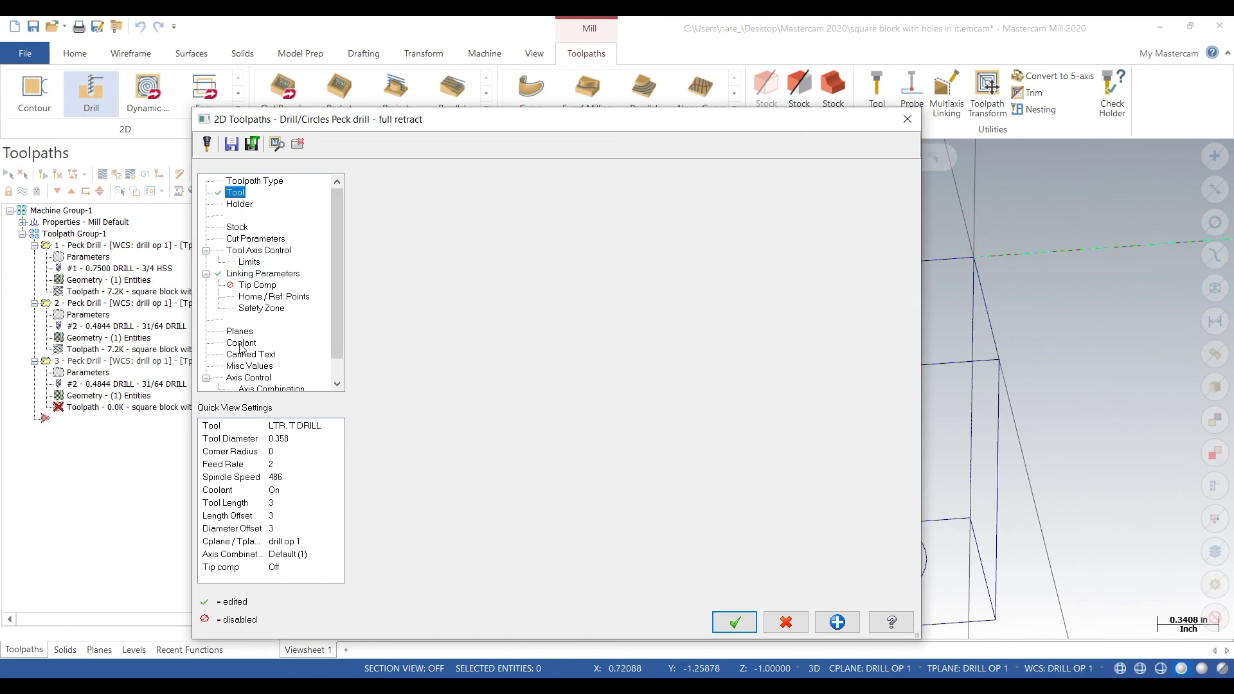
{"action": "left_click", "coordinate": [260, 275]}
{"action": "left_click", "coordinate": [235, 194]}
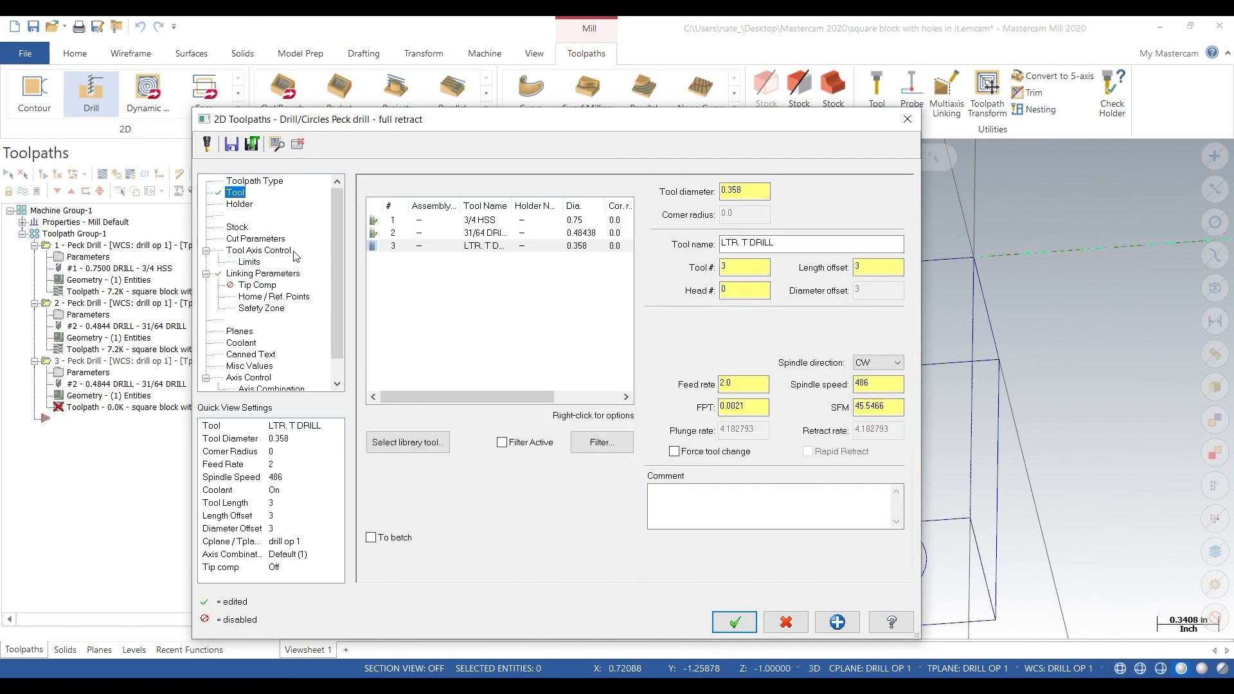
- Accept the drill operation settings and backplot the toolpaths to watch the drilling
{"action": "left_click", "coordinate": [735, 620]}
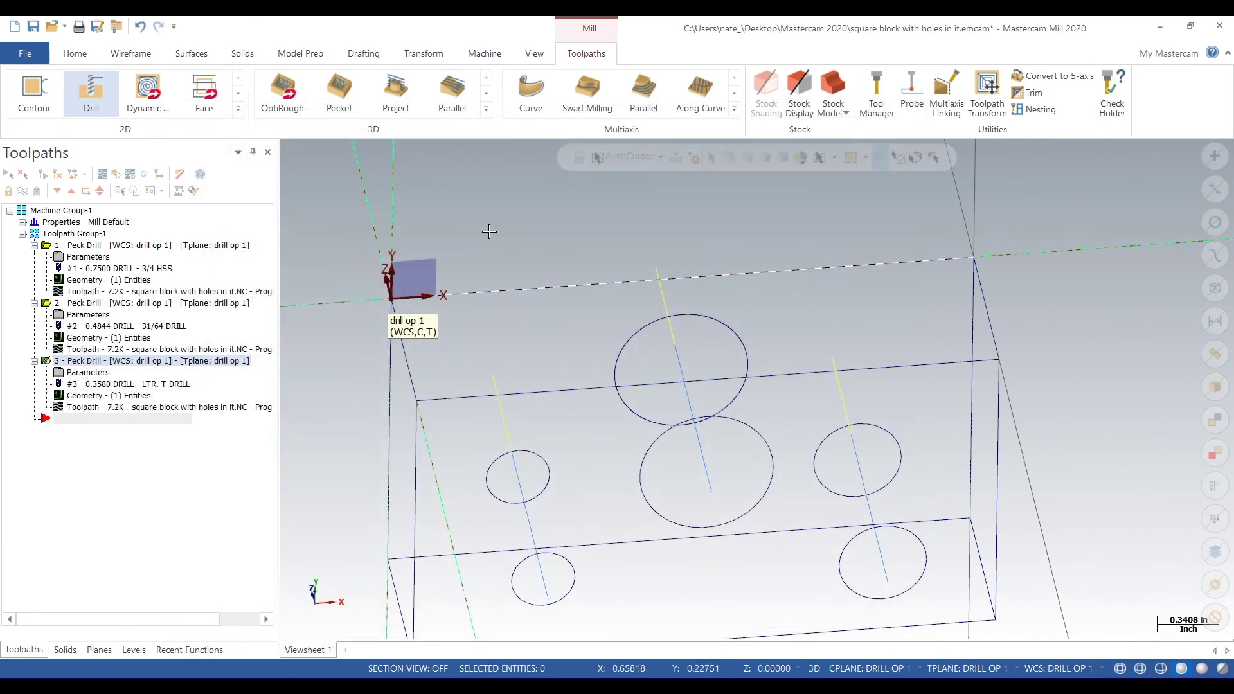
{"action": "left_click", "coordinate": [102, 174]}
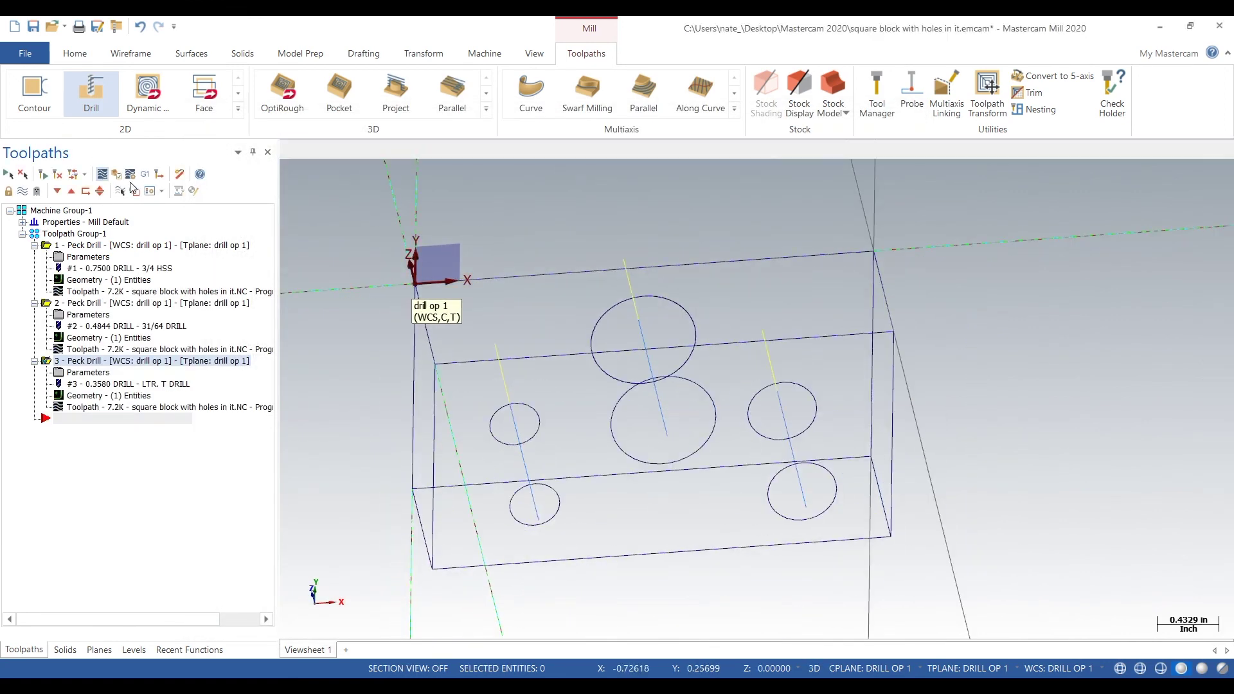
{"action": "left_click", "coordinate": [287, 150]}
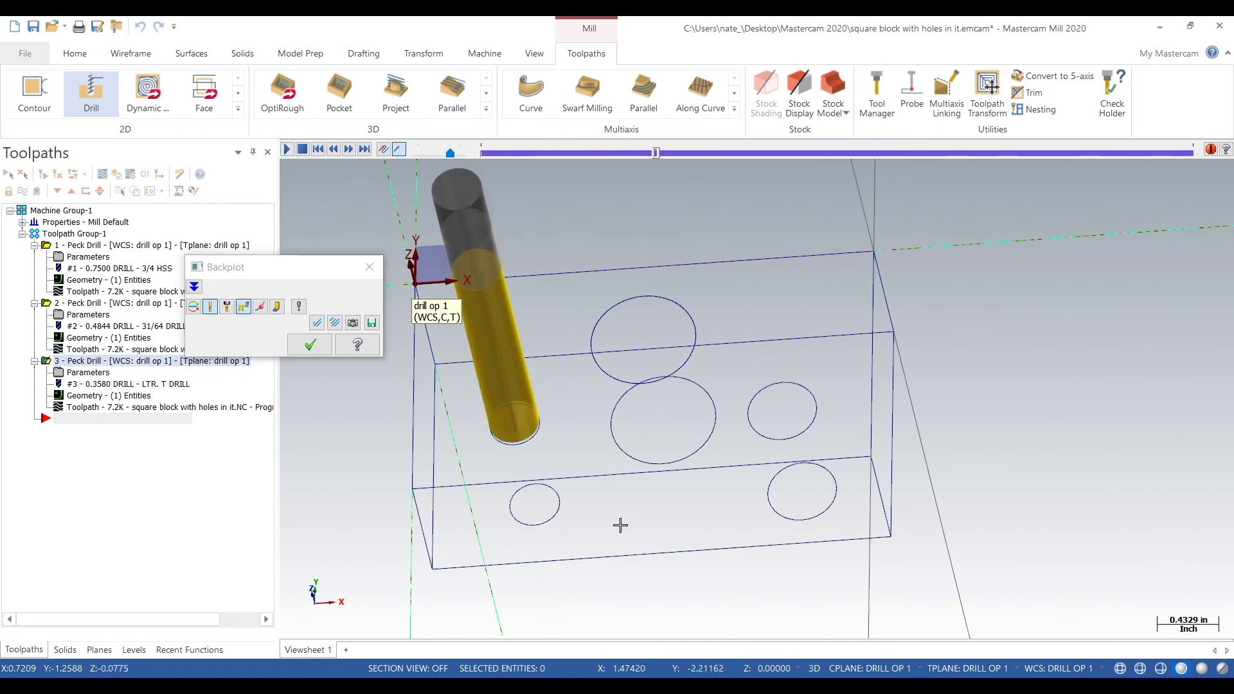
{"action": "middle_click_drag", "start_coordinate": [619, 523], "coordinate": [626, 482]}
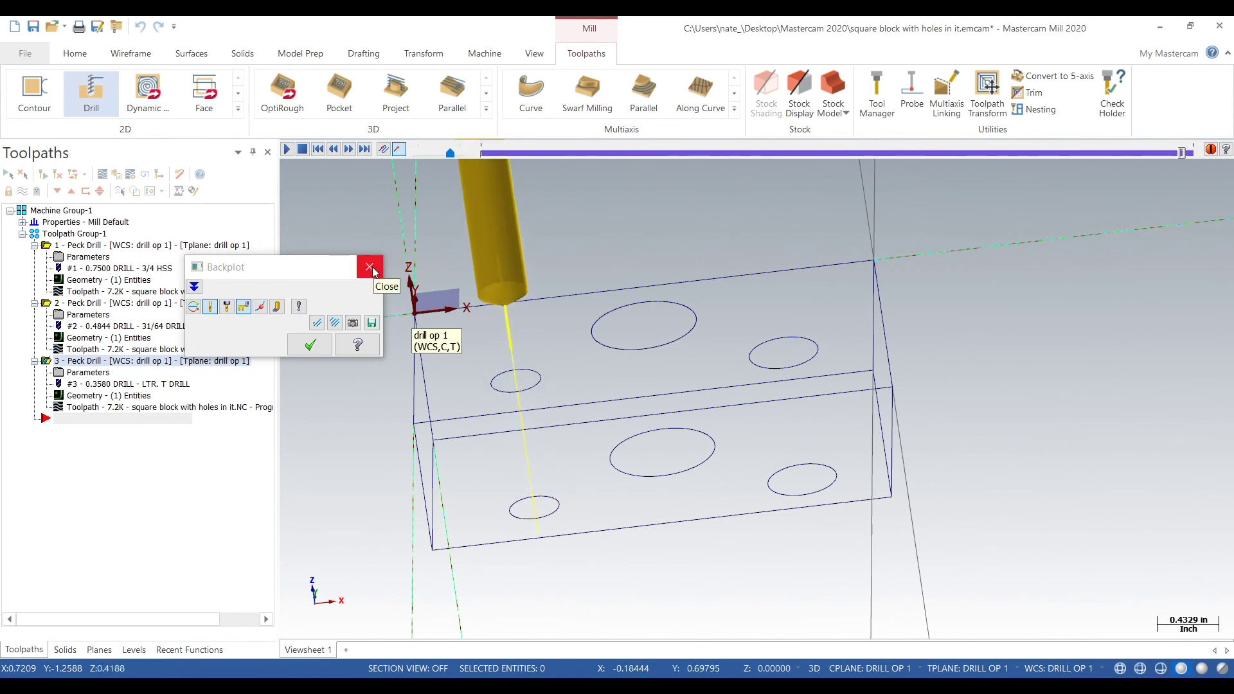
{"action": "left_click", "coordinate": [372, 267]}
- Select the whole toolpath group and verify the three drilling operations in Simulator
{"action": "scroll", "coordinate": [565, 426], "scroll_direction": "down", "scroll_amount": 2}
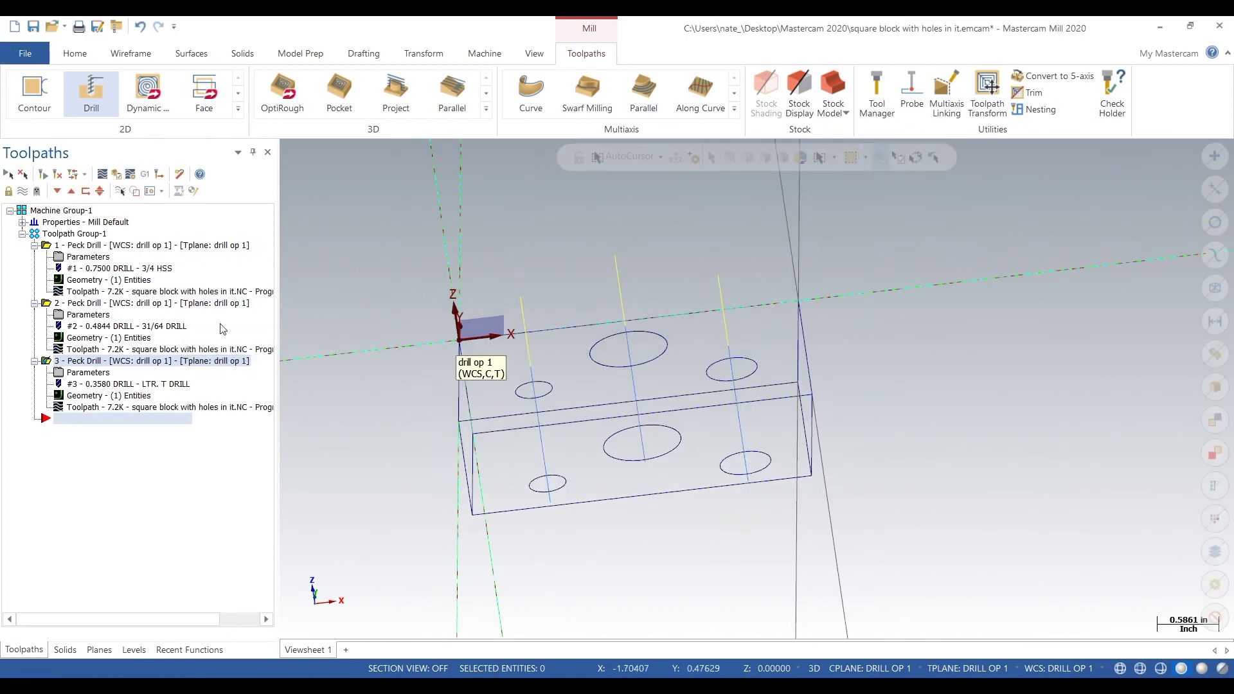
{"action": "left_click", "coordinate": [69, 234]}
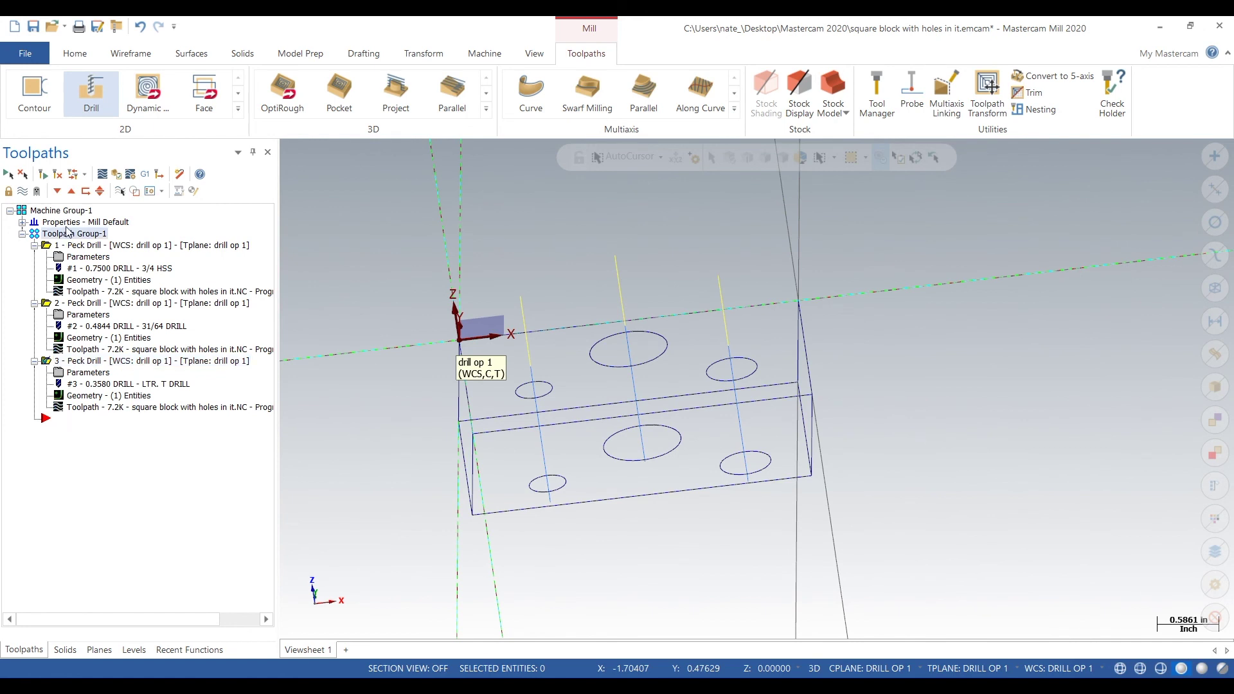
{"action": "left_click", "coordinate": [118, 182]}
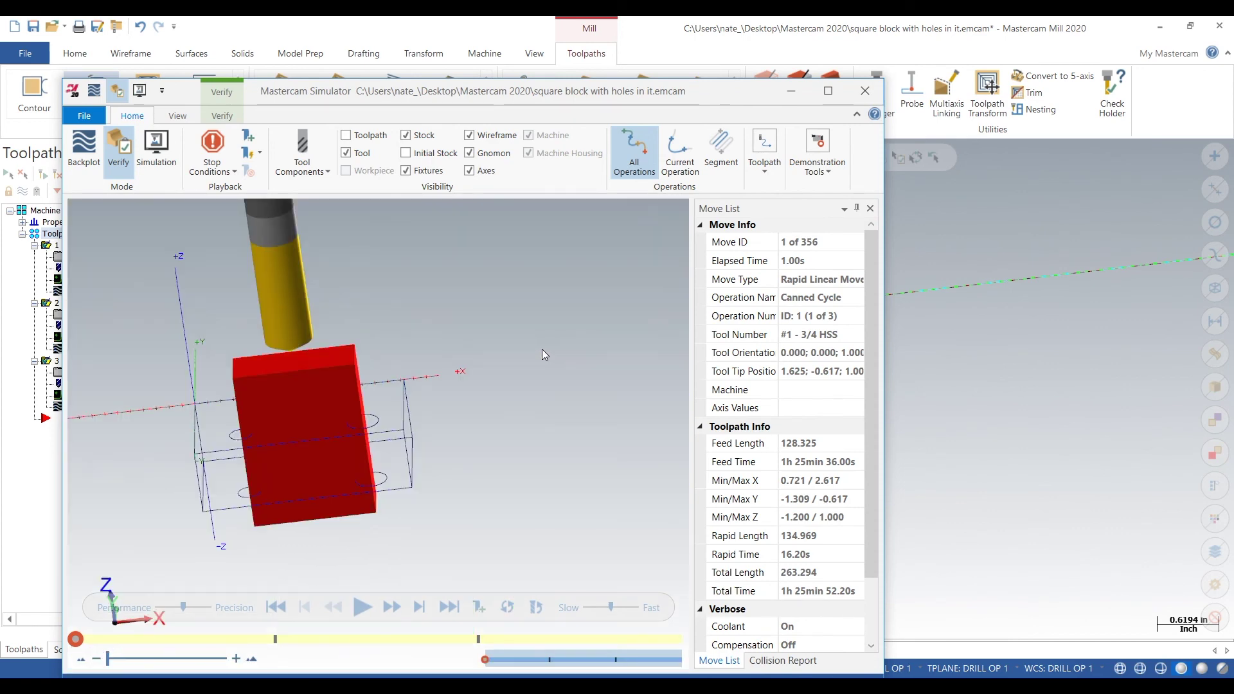
- Close Simulator and make level 1 with the solid block visible
{"action": "middle_click_drag", "start_coordinate": [418, 382], "coordinate": [425, 390]}
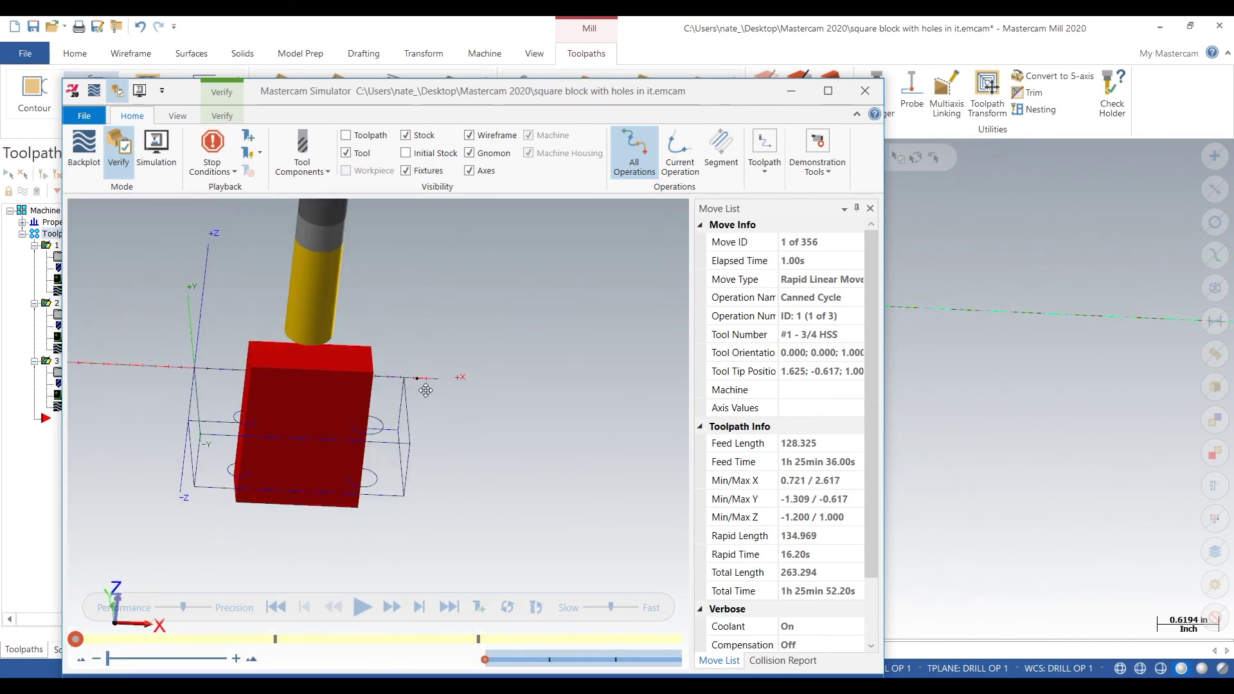
{"action": "left_click", "coordinate": [865, 91]}
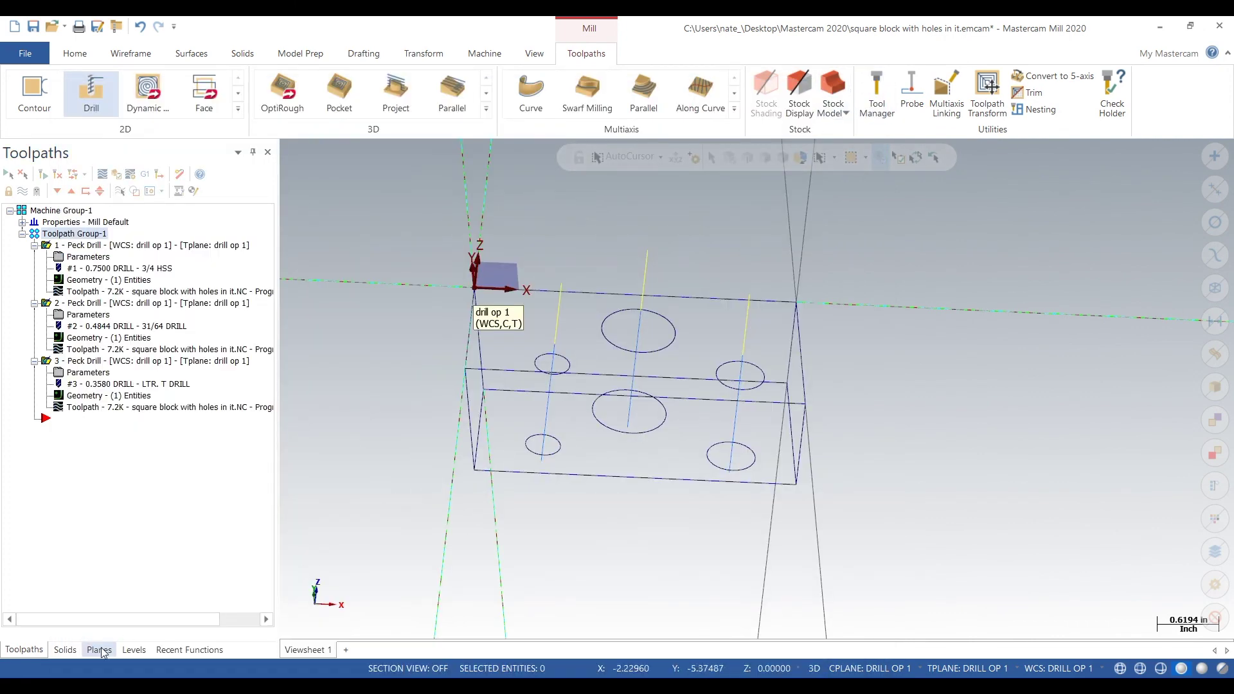
{"action": "left_click", "coordinate": [99, 649]}
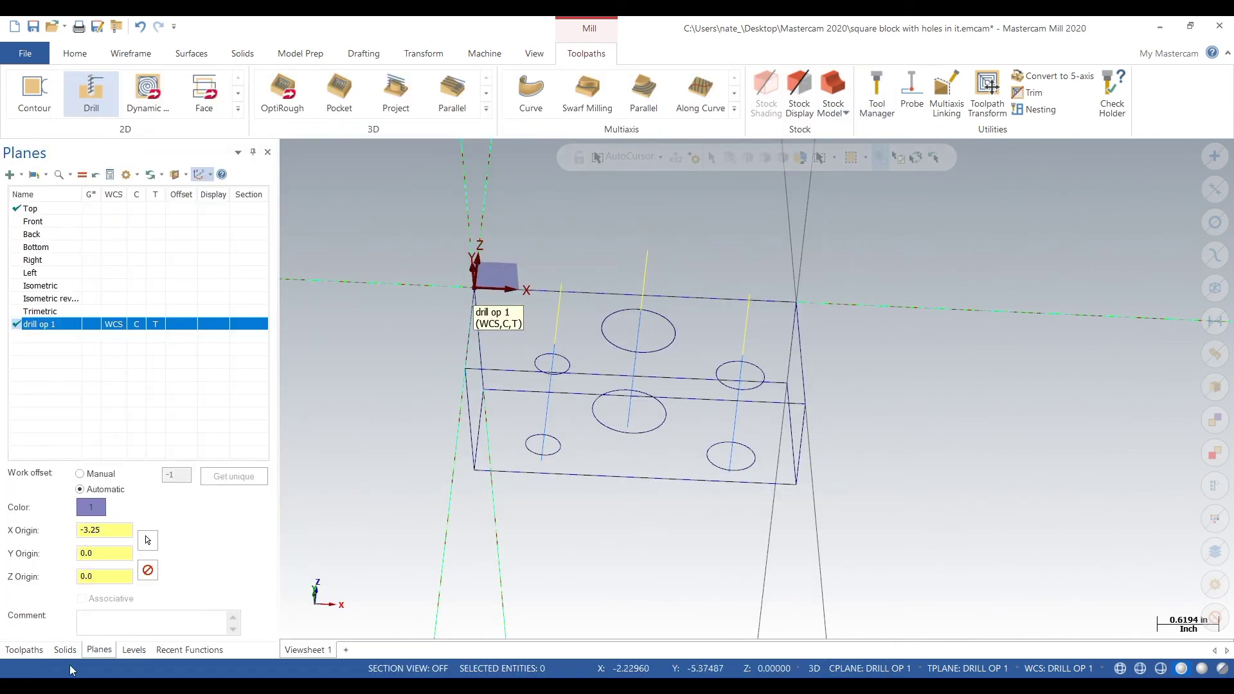
{"action": "left_click", "coordinate": [136, 652]}
{"action": "left_click", "coordinate": [67, 212]}
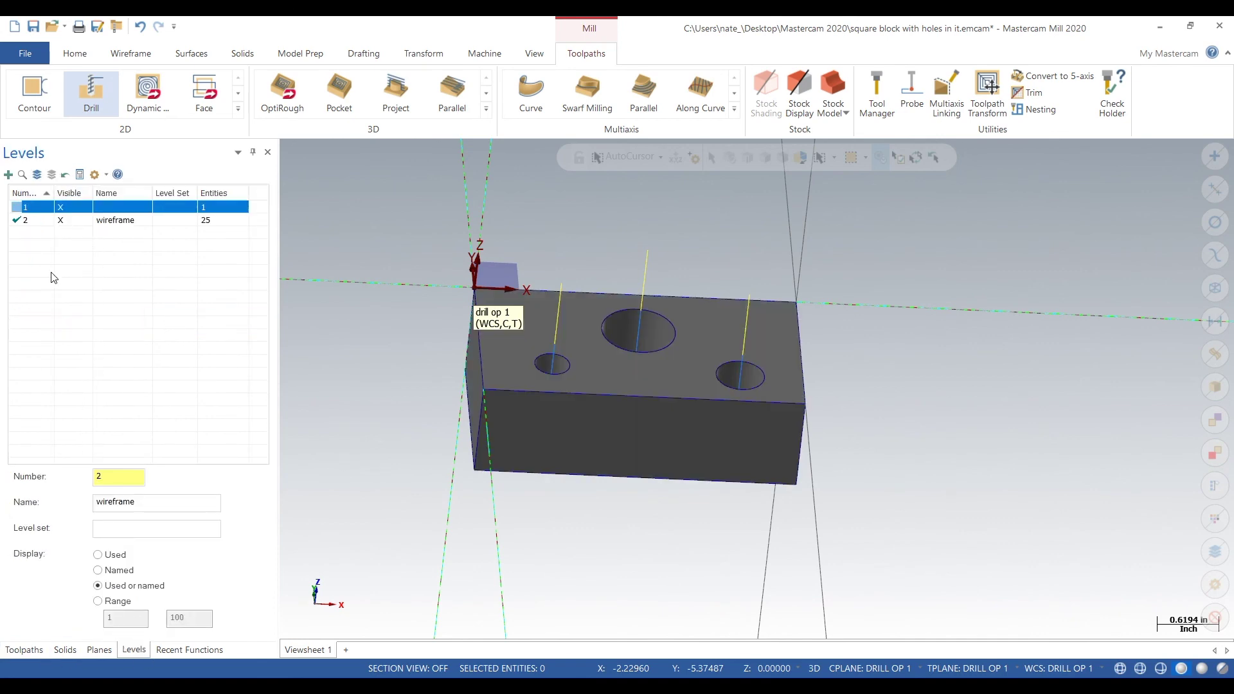
{"action": "left_click", "coordinate": [29, 651]}
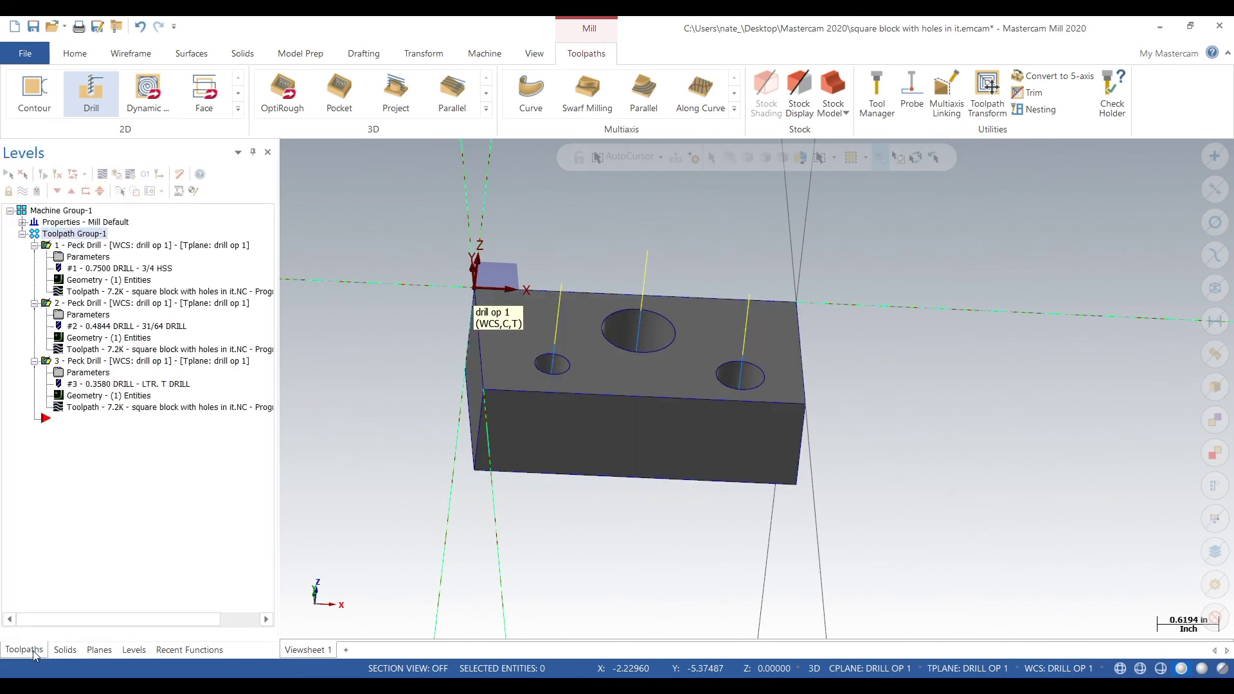
- Define the stock from all solids as 3.25 × 1.75 × 1.0 in Stock setup
{"action": "left_click", "coordinate": [22, 223]}
{"action": "double_click", "coordinate": [76, 257]}
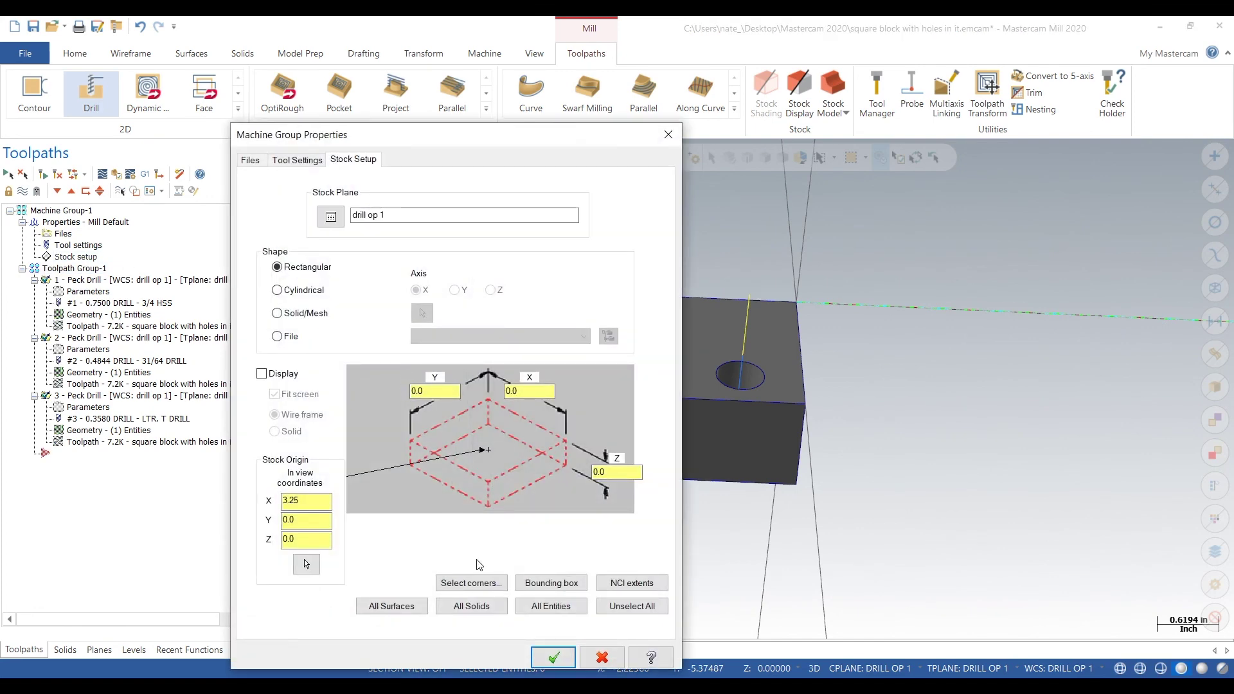
{"action": "left_click", "coordinate": [472, 607]}
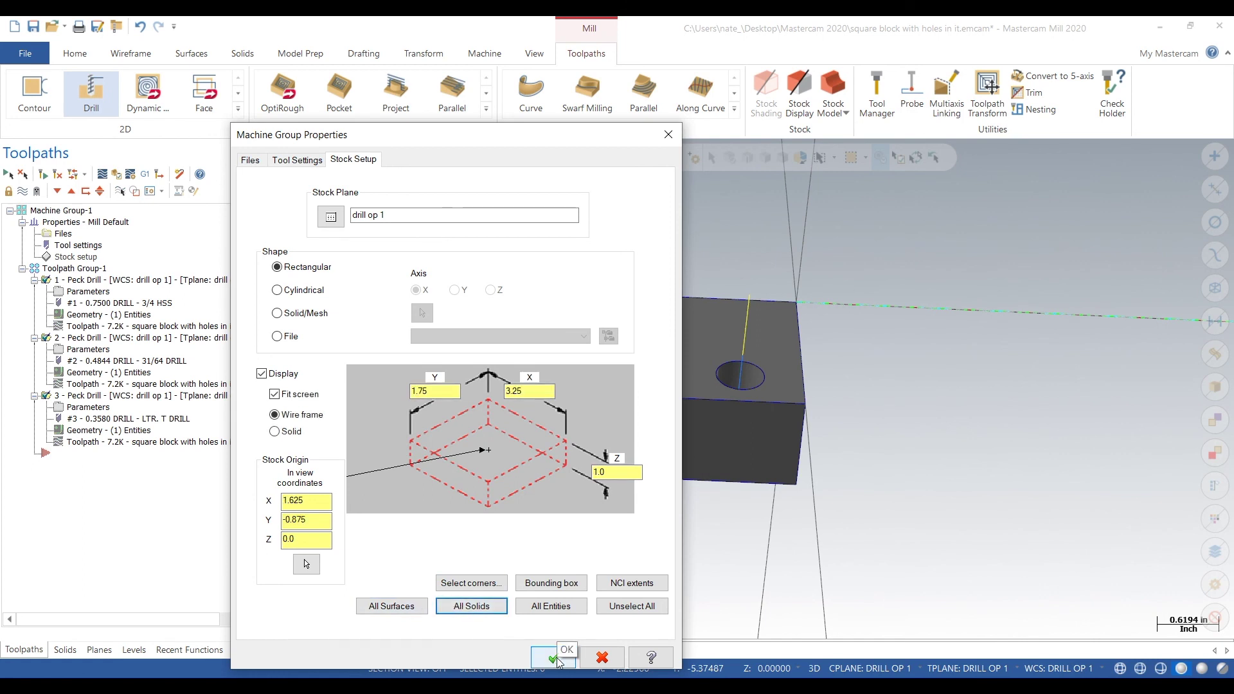
{"action": "left_click", "coordinate": [558, 660]}
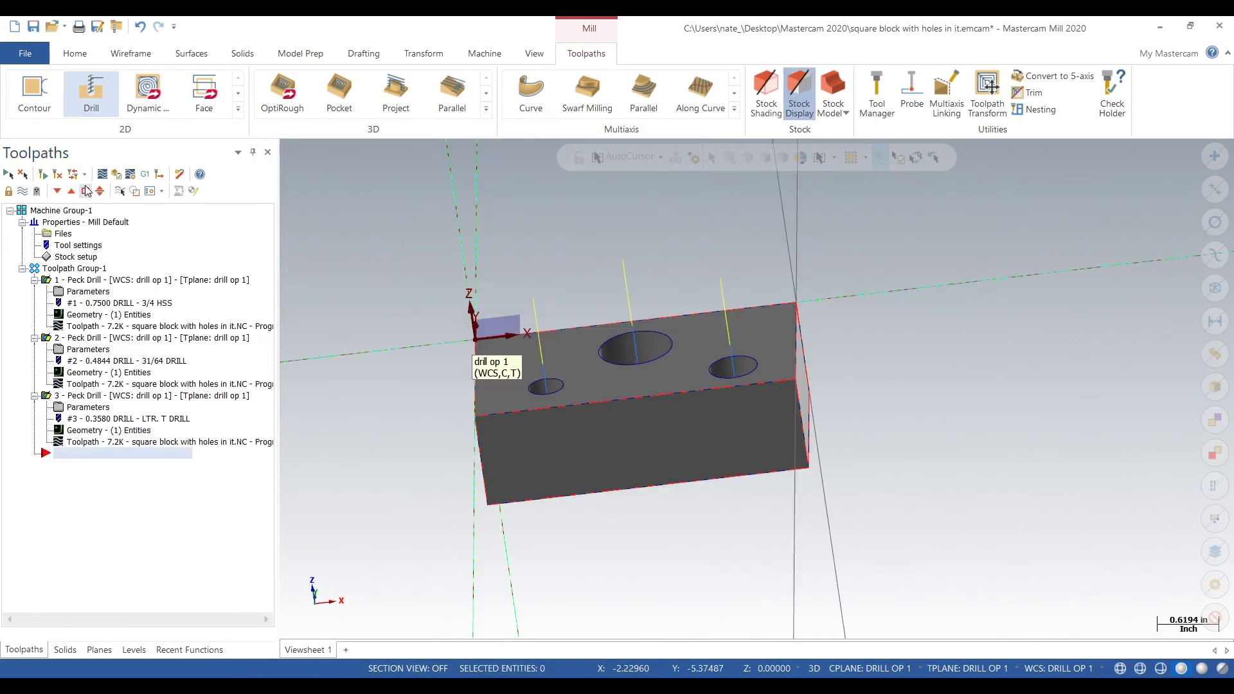
{"action": "middle_click_drag", "start_coordinate": [474, 440], "coordinate": [444, 474]}
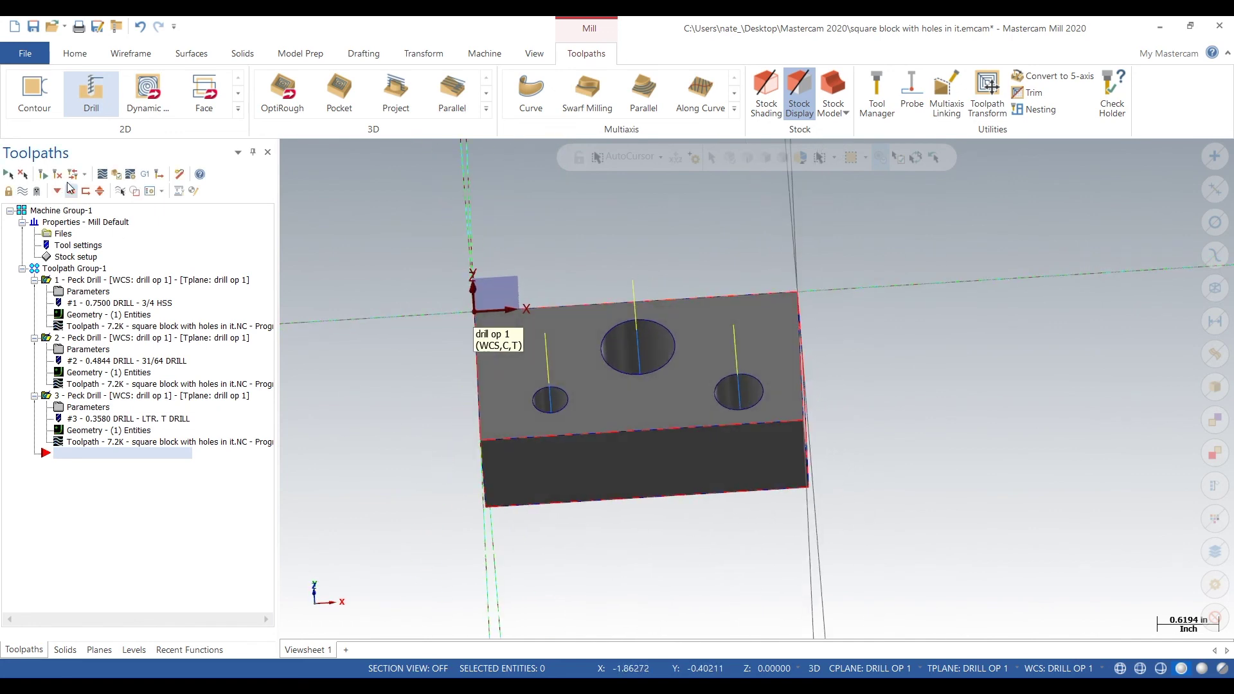
- Simulate the three drilling toolpaths on the new stock in an oblique view
{"action": "left_click", "coordinate": [116, 175]}
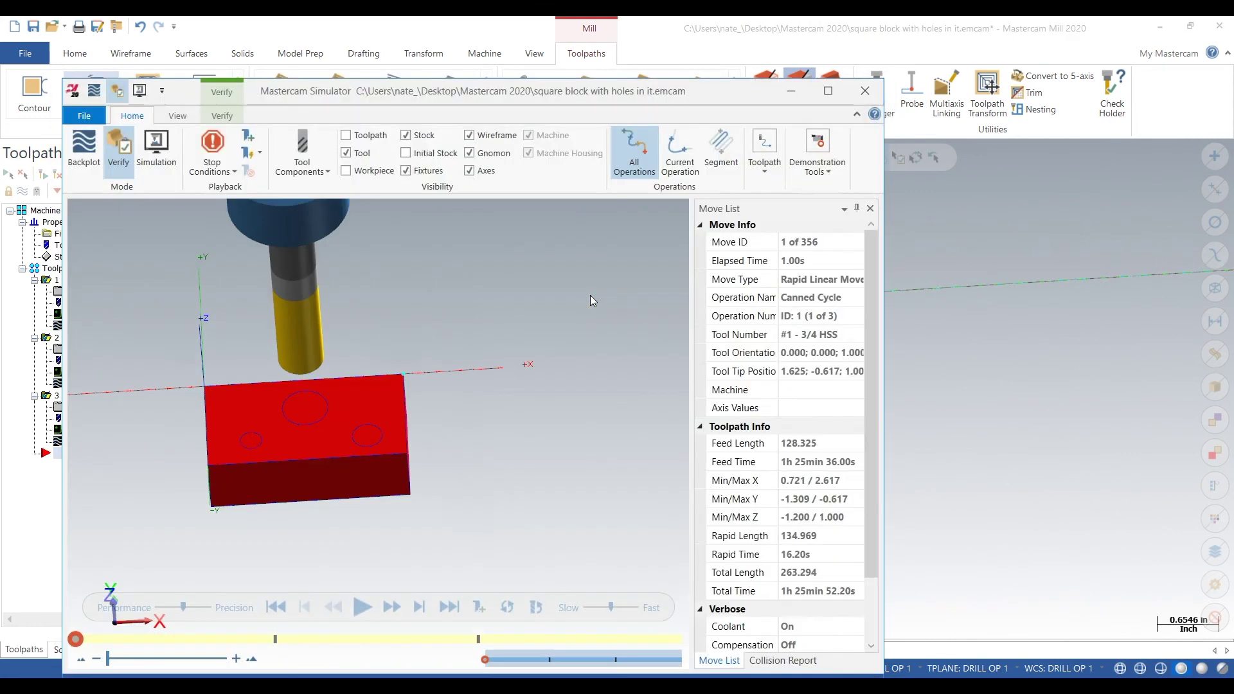
{"action": "scroll", "coordinate": [283, 452], "scroll_direction": "up", "scroll_amount": 3}
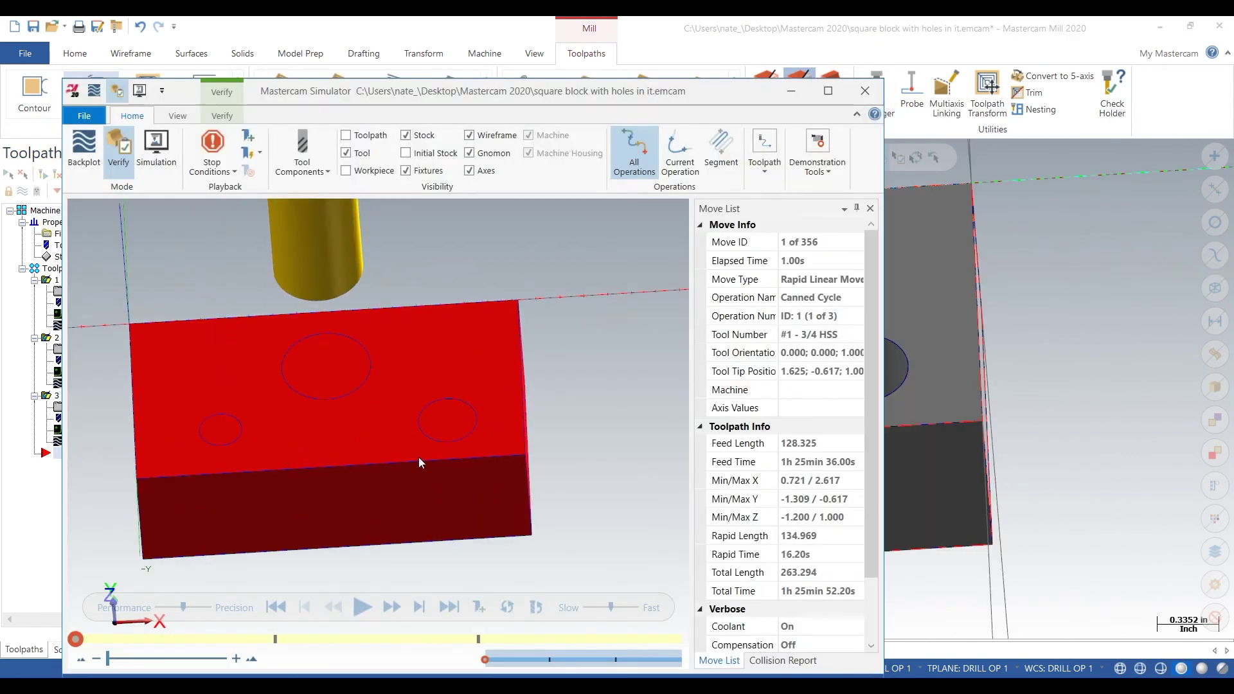
{"action": "middle_click_drag", "start_coordinate": [418, 457], "coordinate": [446, 460]}
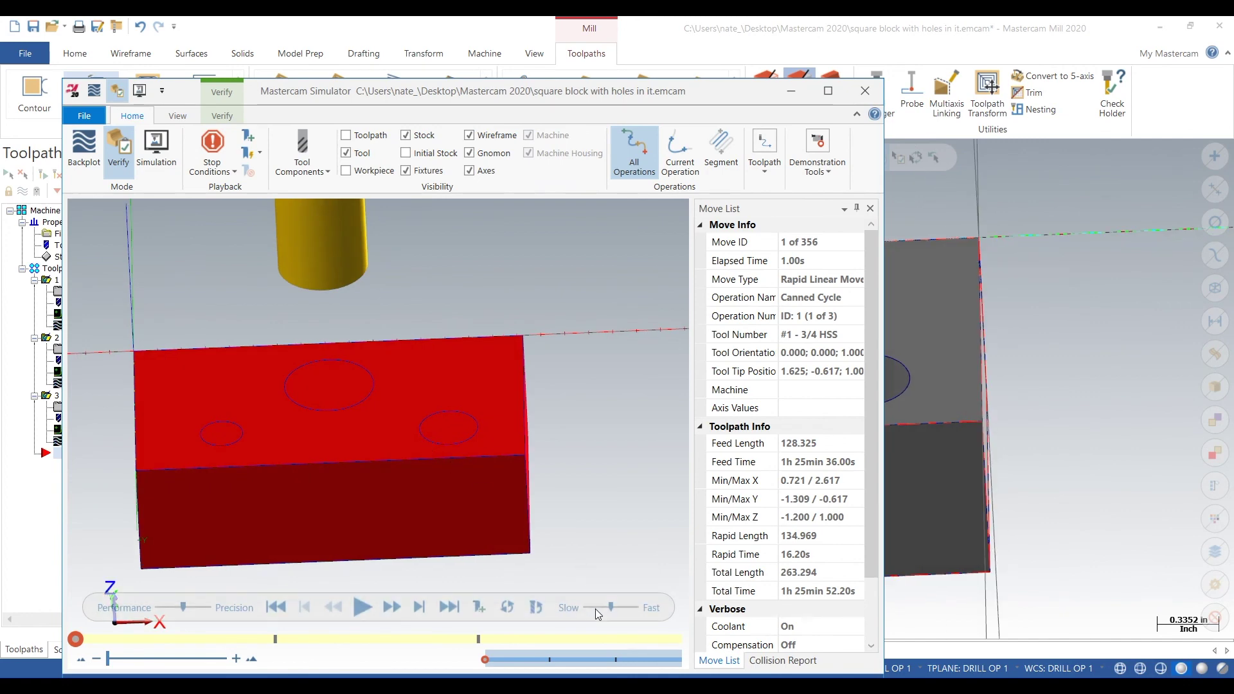
{"action": "left_click", "coordinate": [370, 608]}
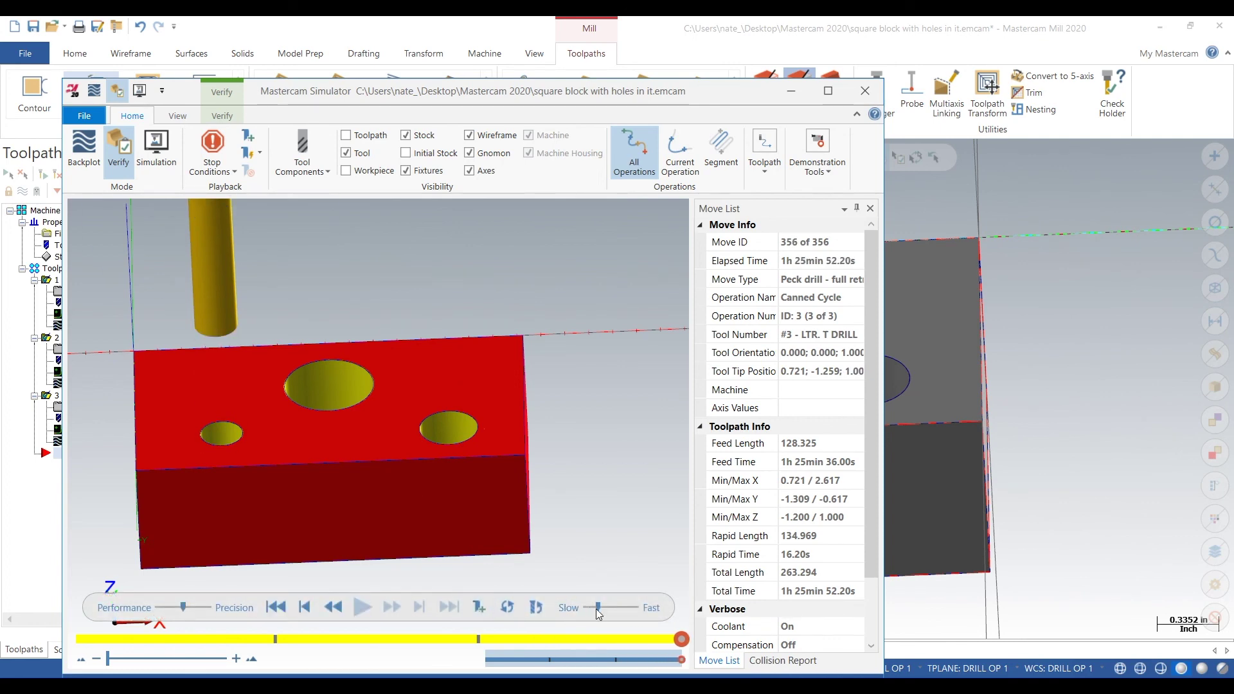
- Replay the simulation at adjusted speed, view it from above, then close Simulator
{"action": "left_click_drag", "start_coordinate": [596, 608], "coordinate": [590, 606]}
{"action": "left_click", "coordinate": [306, 608]}
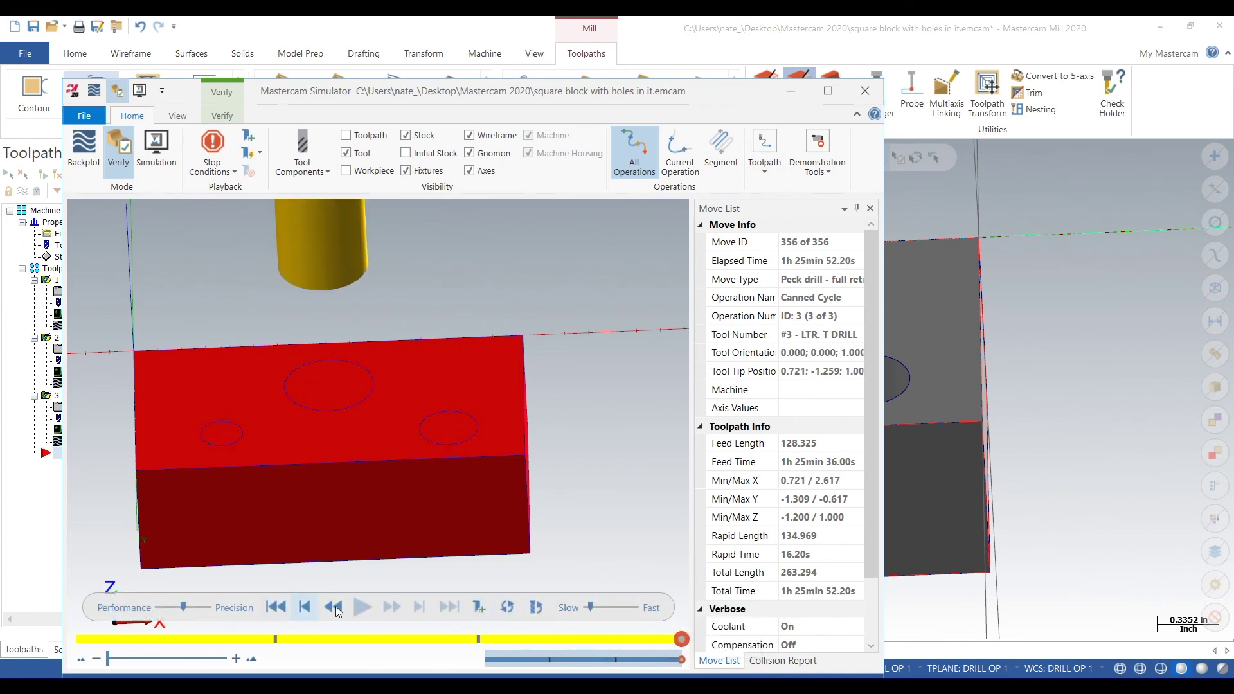
{"action": "left_click", "coordinate": [363, 607]}
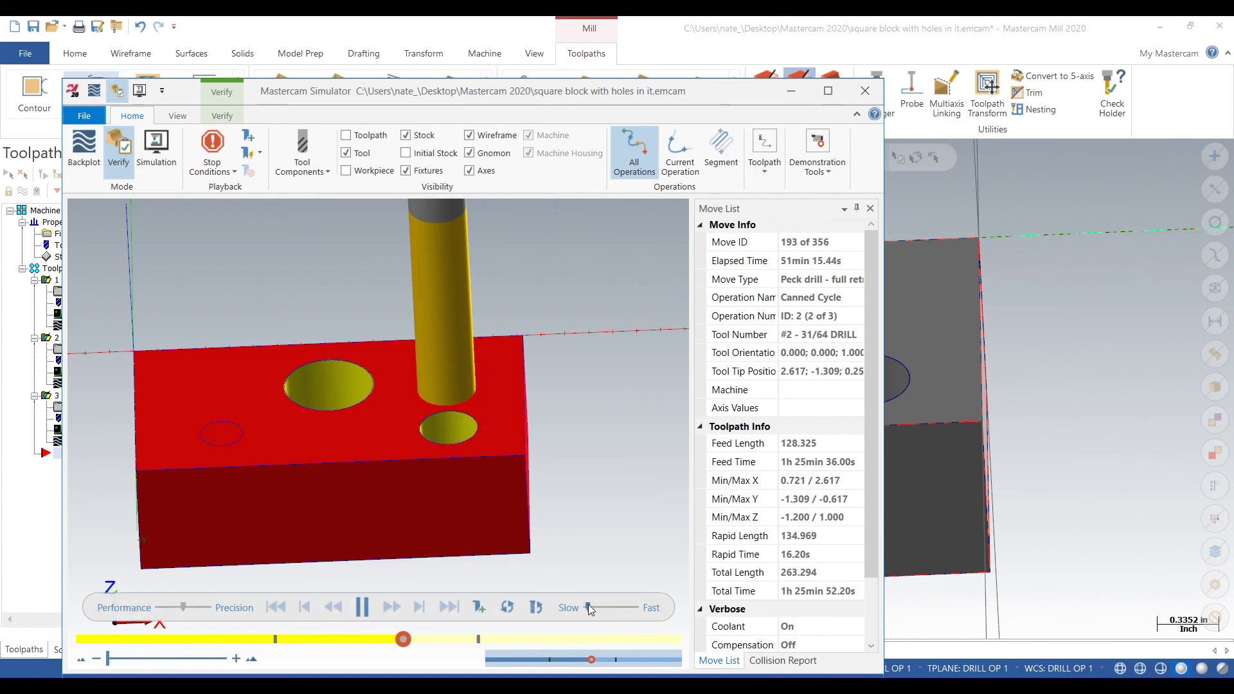
{"action": "left_click_drag", "start_coordinate": [588, 606], "coordinate": [598, 606]}
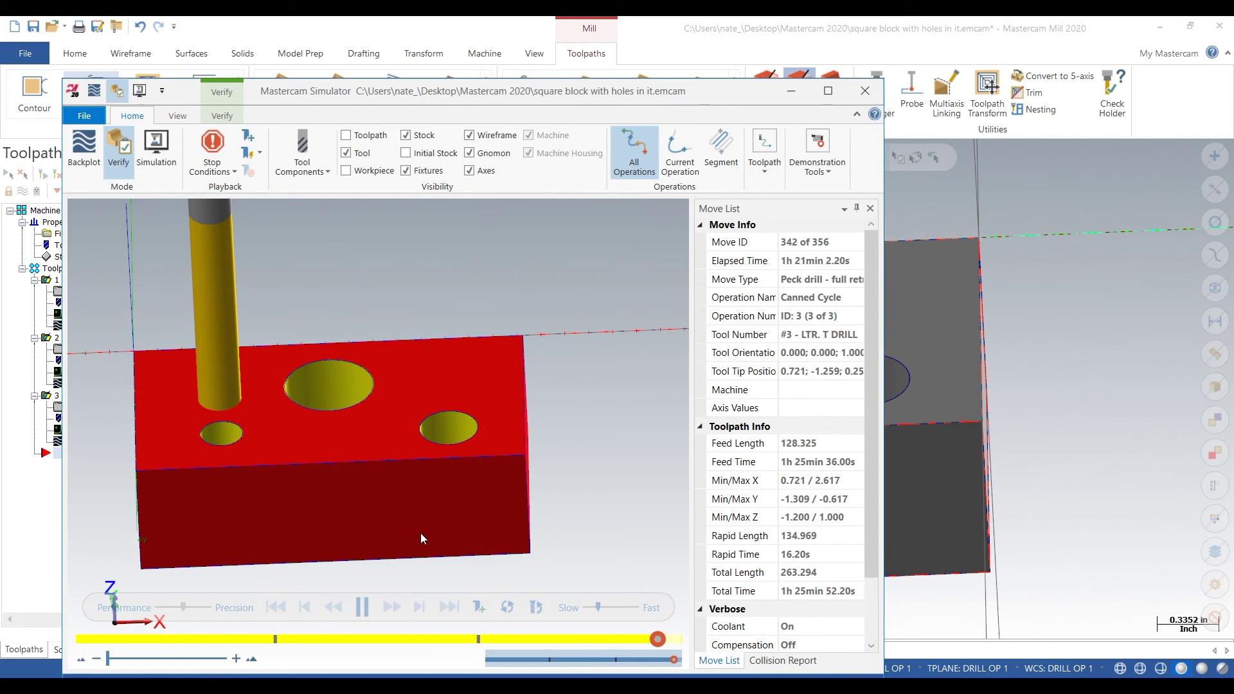
{"action": "middle_click_drag", "start_coordinate": [407, 472], "coordinate": [279, 444]}
{"action": "middle_click_drag", "start_coordinate": [340, 471], "coordinate": [468, 440]}
{"action": "scroll", "coordinate": [333, 430], "scroll_direction": "up", "scroll_amount": 5}
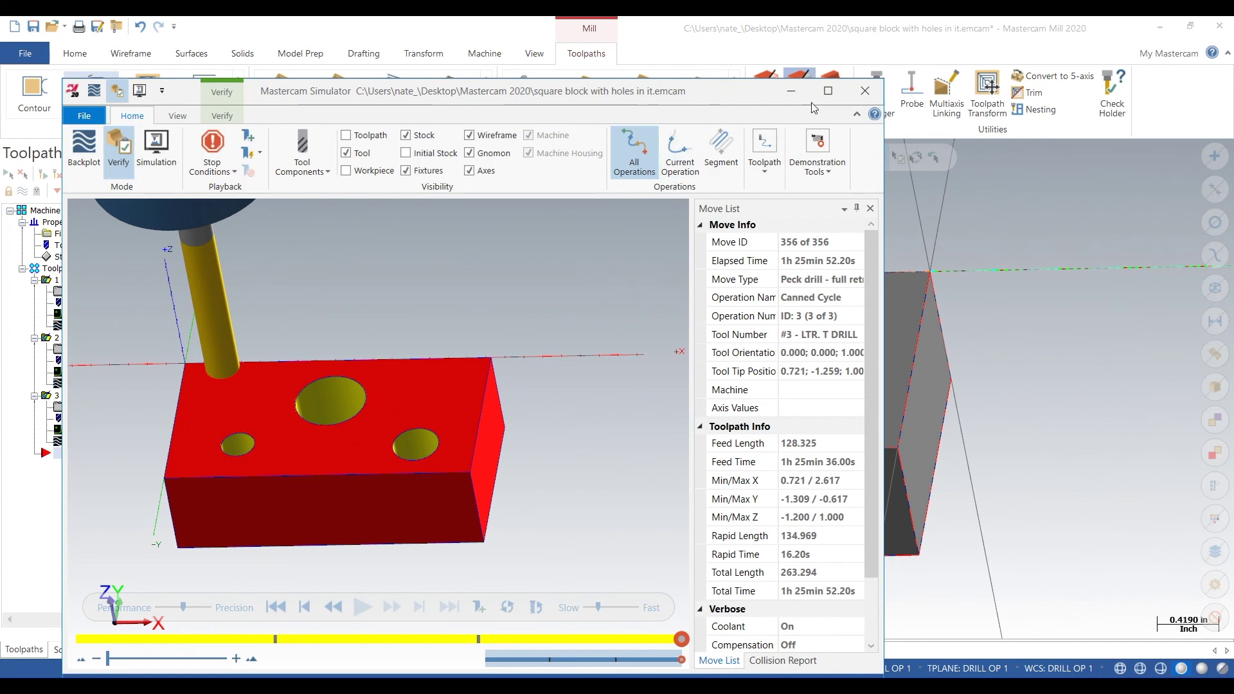
{"action": "left_click", "coordinate": [865, 91]}
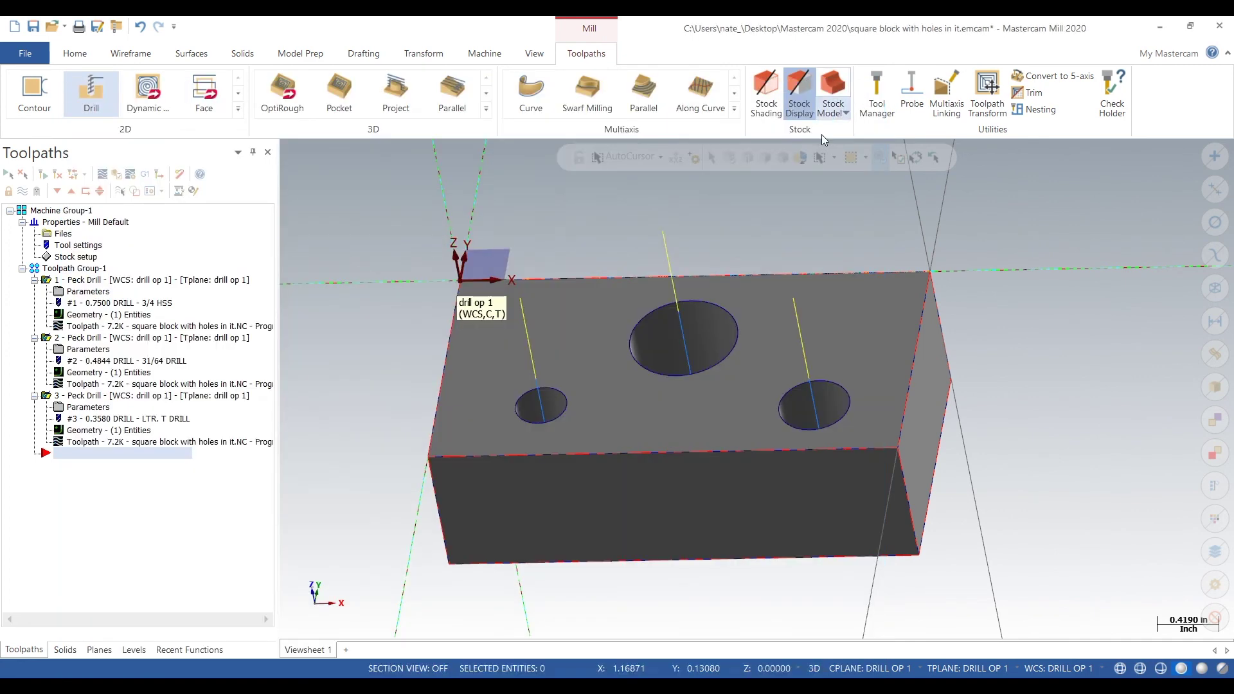
- Collapse the three Peck Drill operations and the Properties node in the Toolpaths manager
{"action": "scroll", "coordinate": [450, 428], "scroll_direction": "down", "scroll_amount": 2}
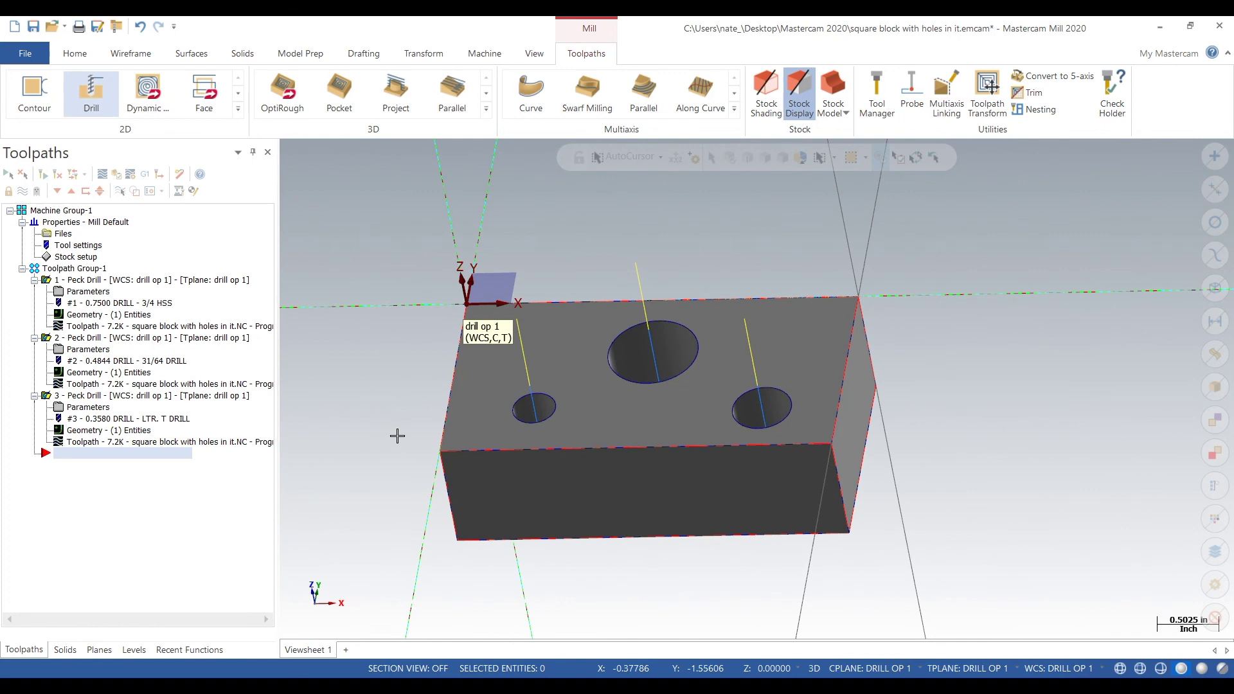
{"action": "middle_click_drag", "start_coordinate": [397, 436], "coordinate": [427, 399]}
{"action": "mouse_move", "coordinate": [976, 349]}
{"action": "middle_mouse_down"}
{"action": "mouse_move", "coordinate": [843, 365]}
{"action": "mouse_move", "coordinate": [218, 307]}
{"action": "middle_mouse_up"}
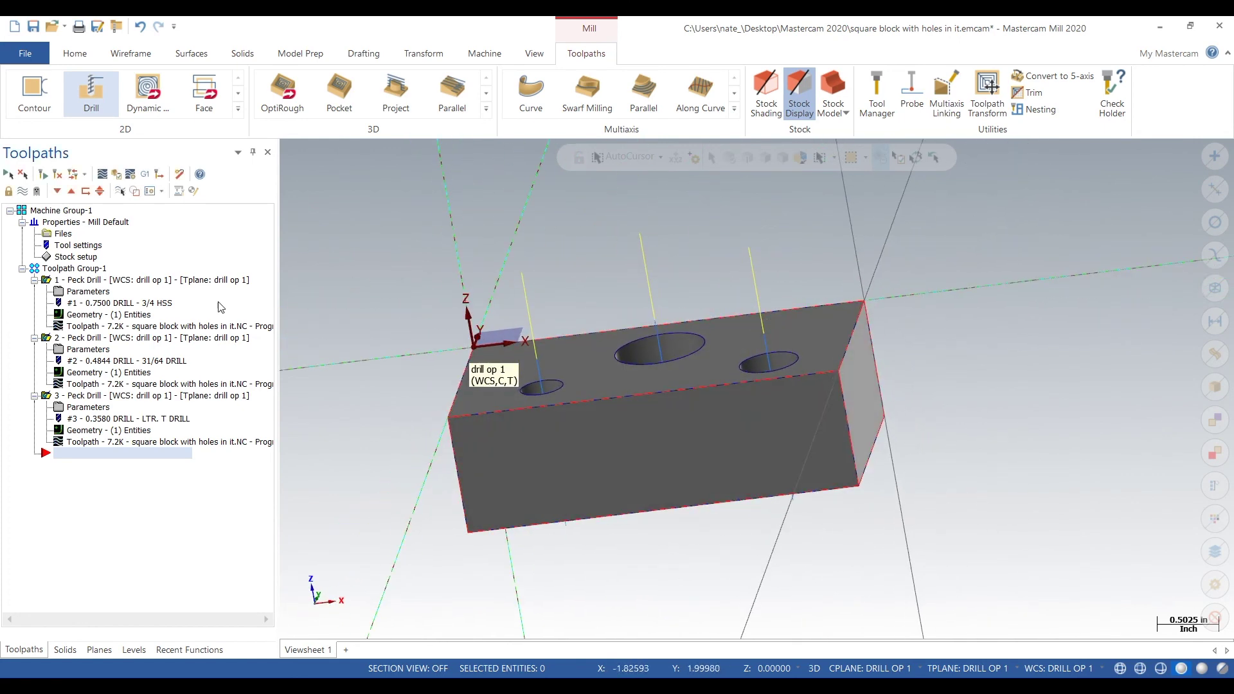
{"action": "left_click", "coordinate": [34, 280]}
{"action": "left_click", "coordinate": [34, 291]}
{"action": "left_click", "coordinate": [34, 302]}
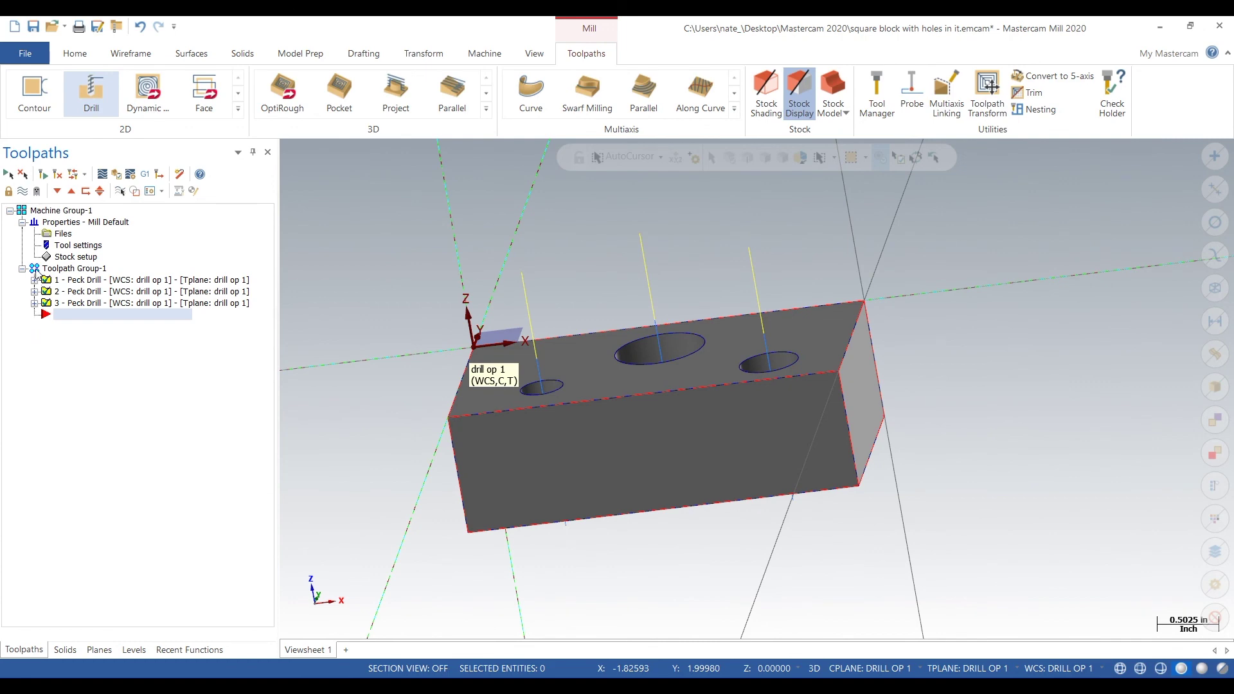
{"action": "left_click", "coordinate": [22, 222]}
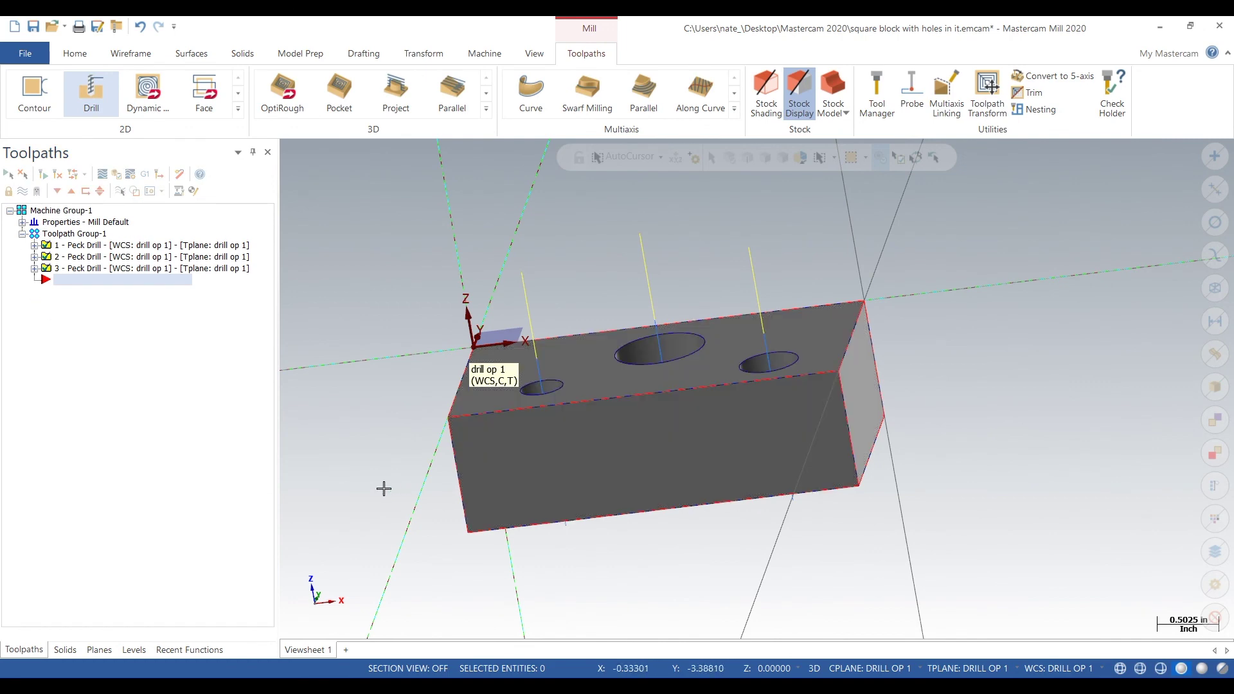
{"action": "middle_click_drag", "start_coordinate": [383, 487], "coordinate": [442, 499]}
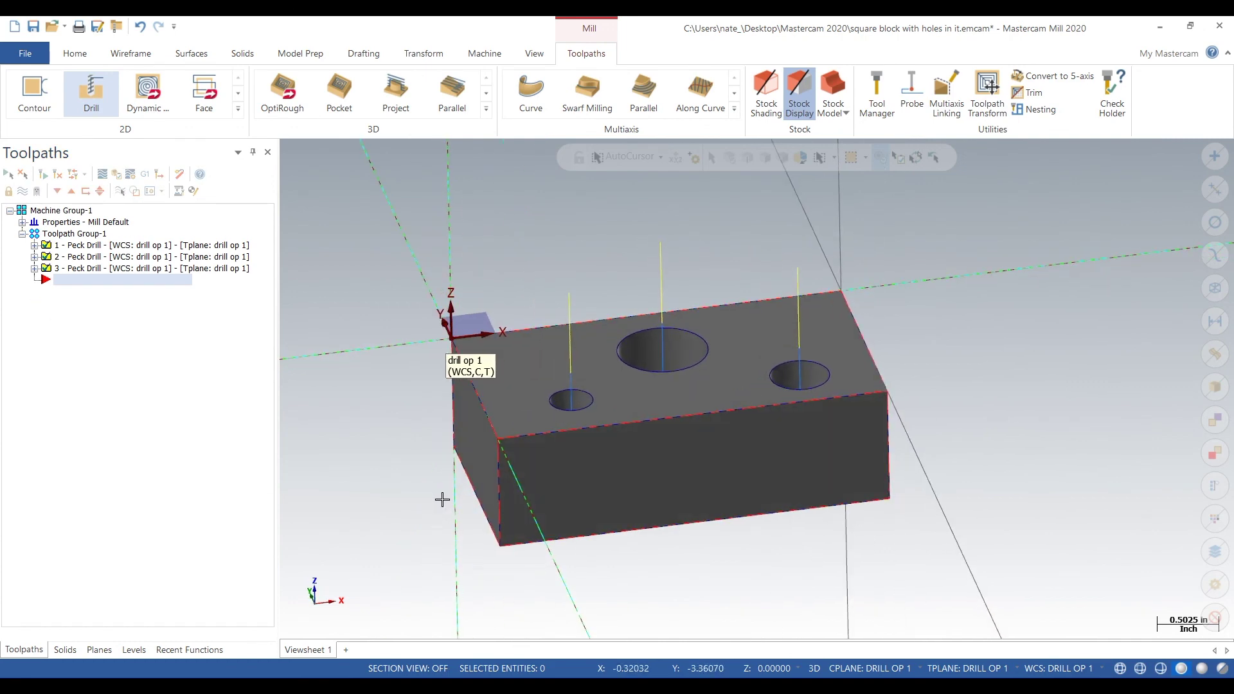